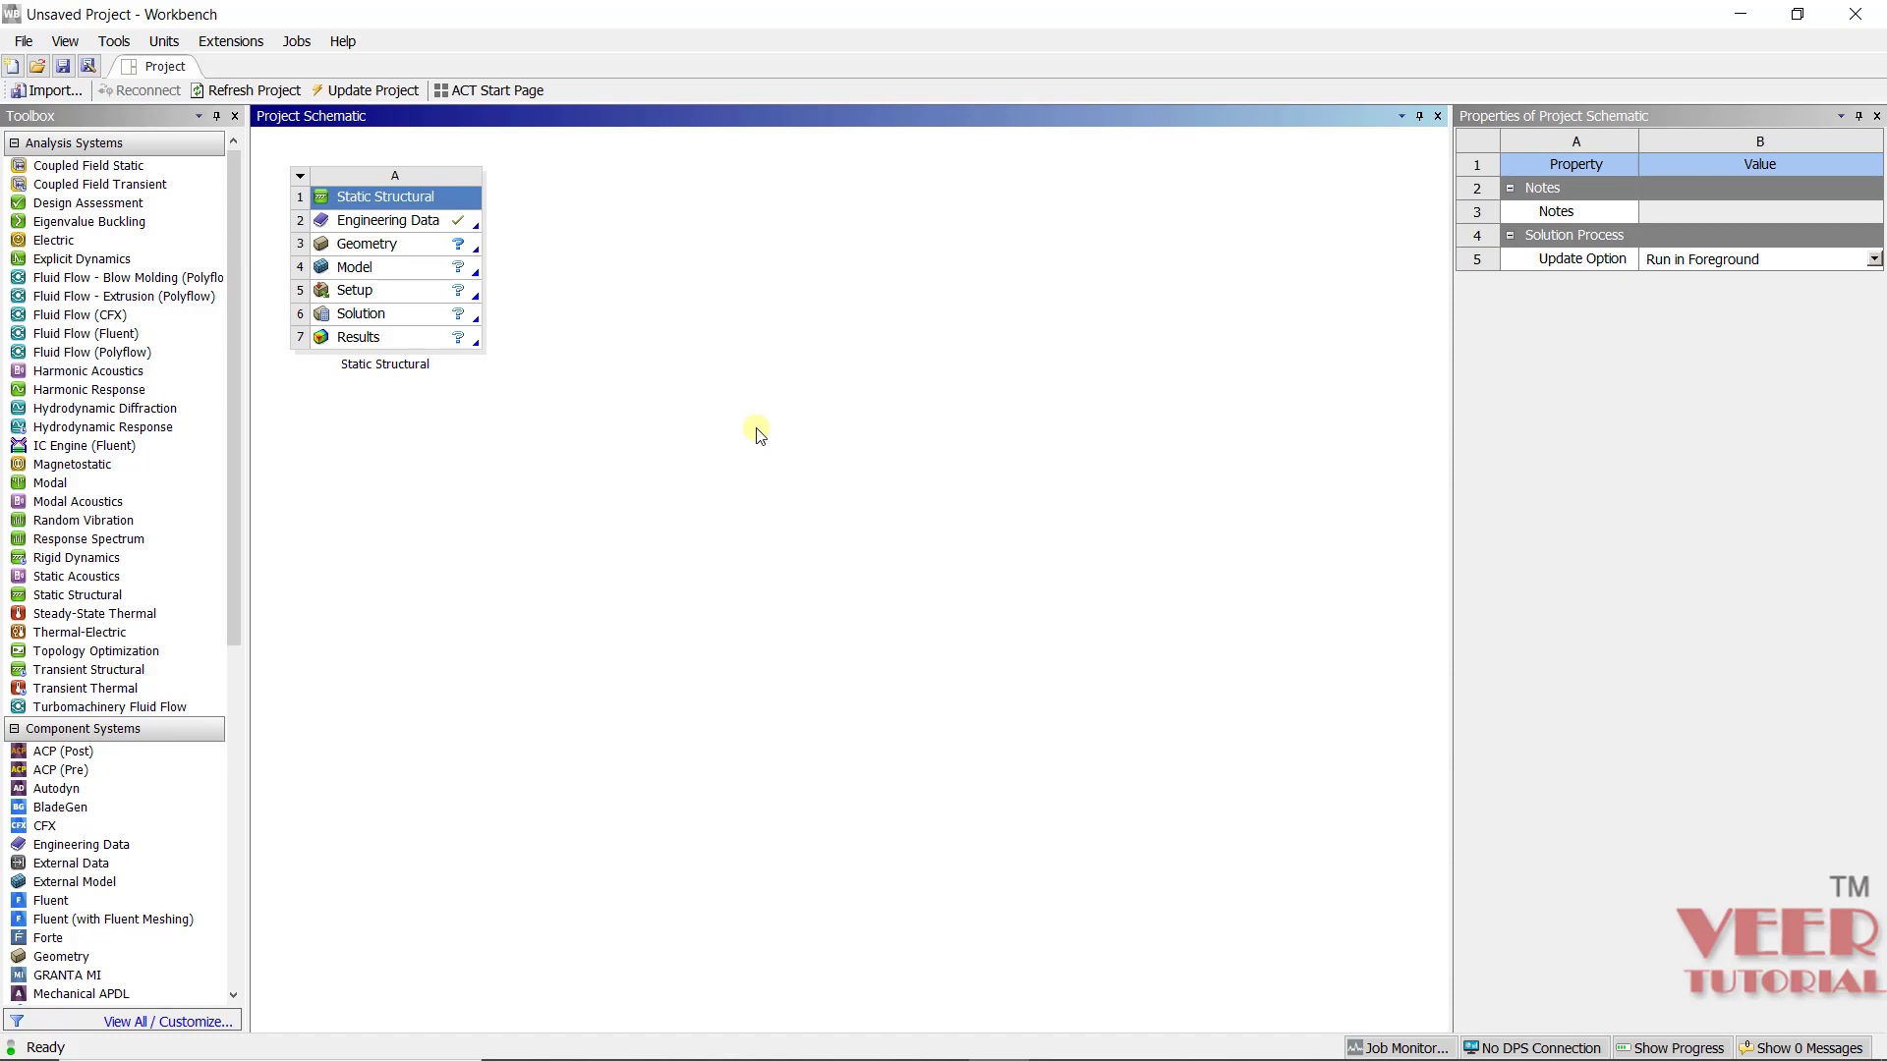
Step: Select the Geometry cell (A3) of the new Static Structural system
click(411, 251)
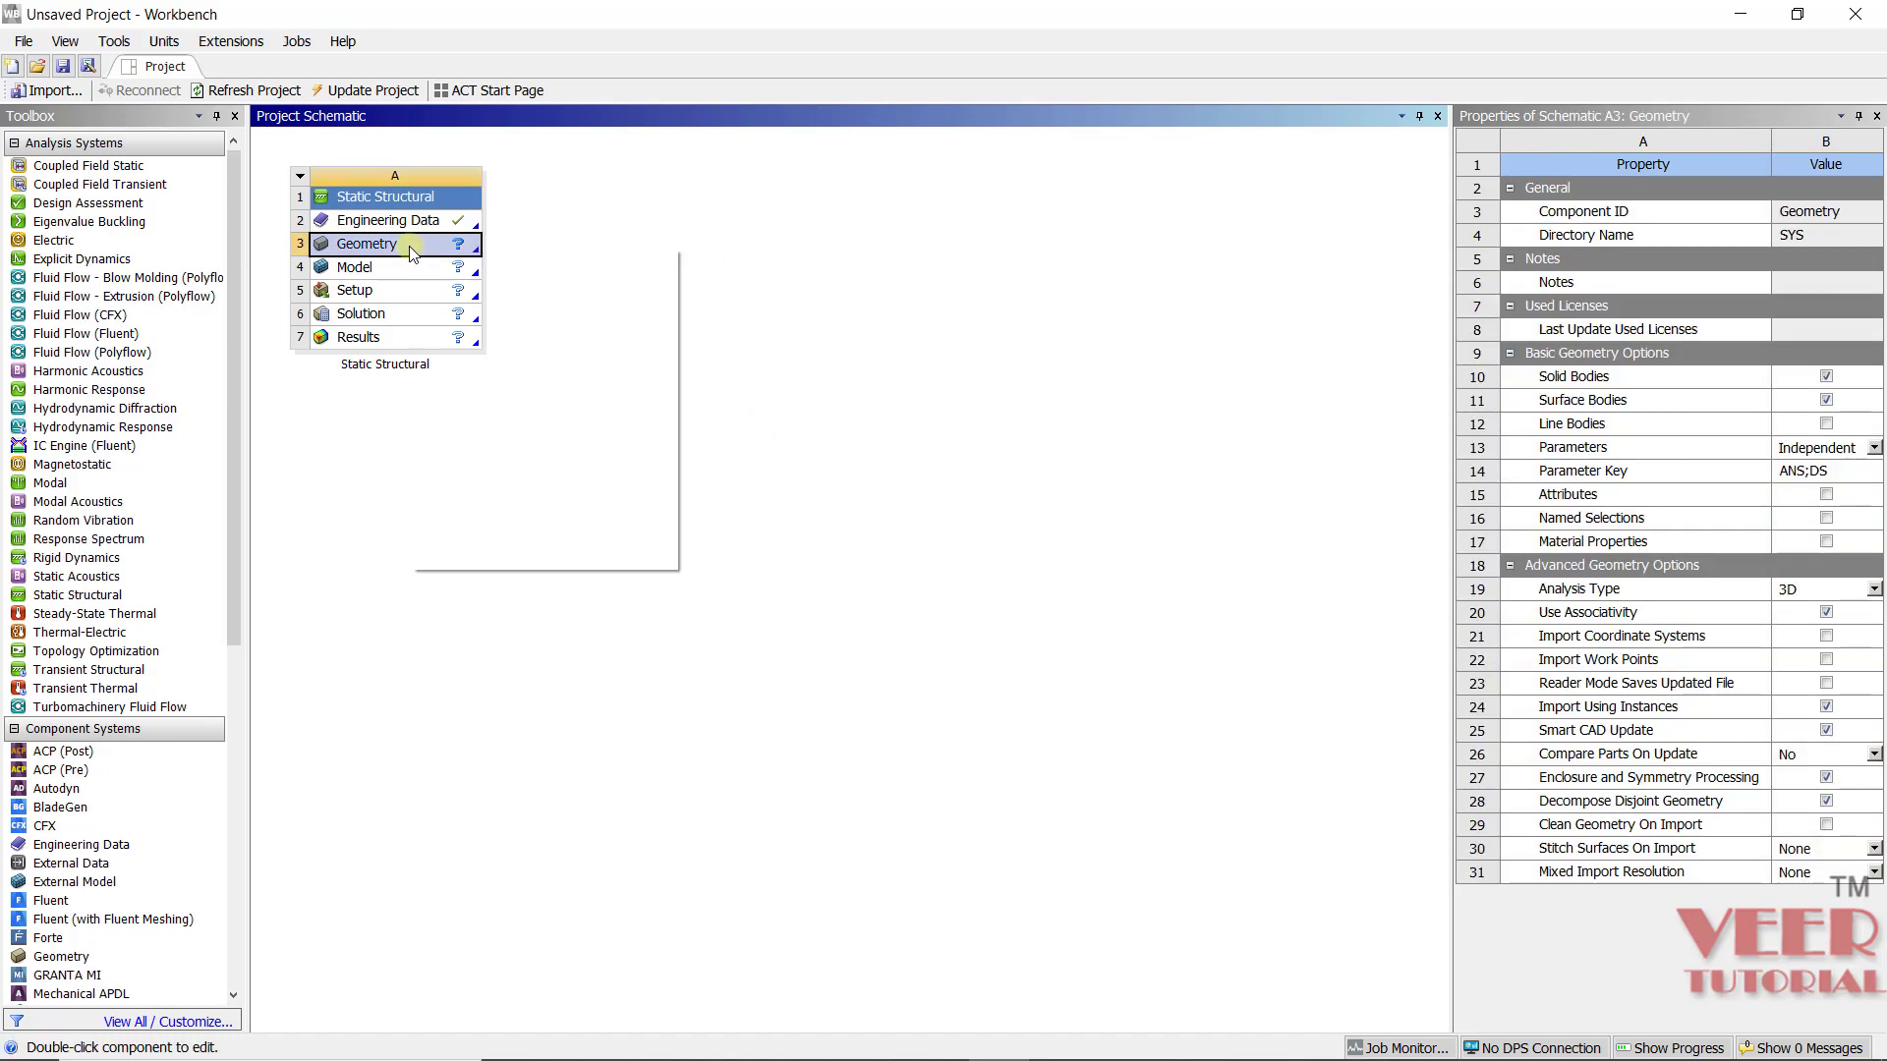
Step: Import contact_mesh.stp as the system's geometry, then bring up the Model cell's actions
right_click(410, 250)
mouse_move(647, 314)
click(750, 303)
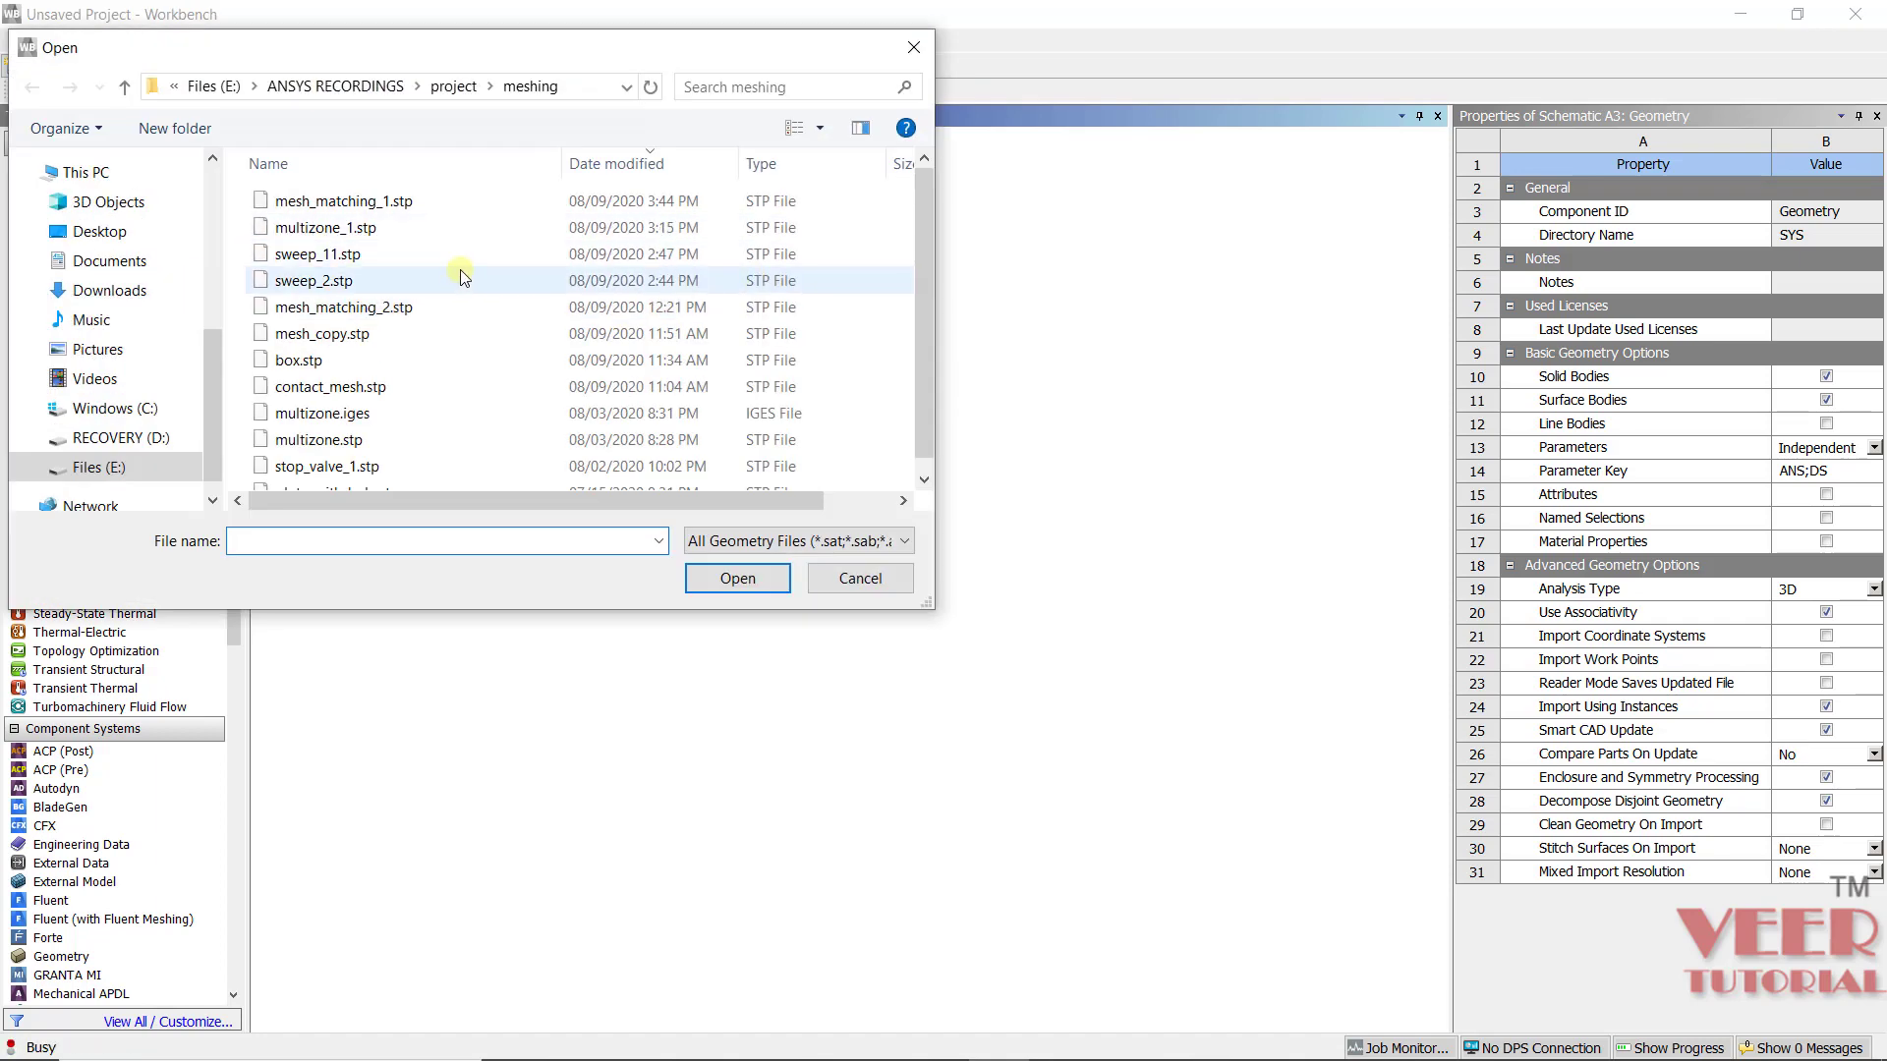
click(377, 393)
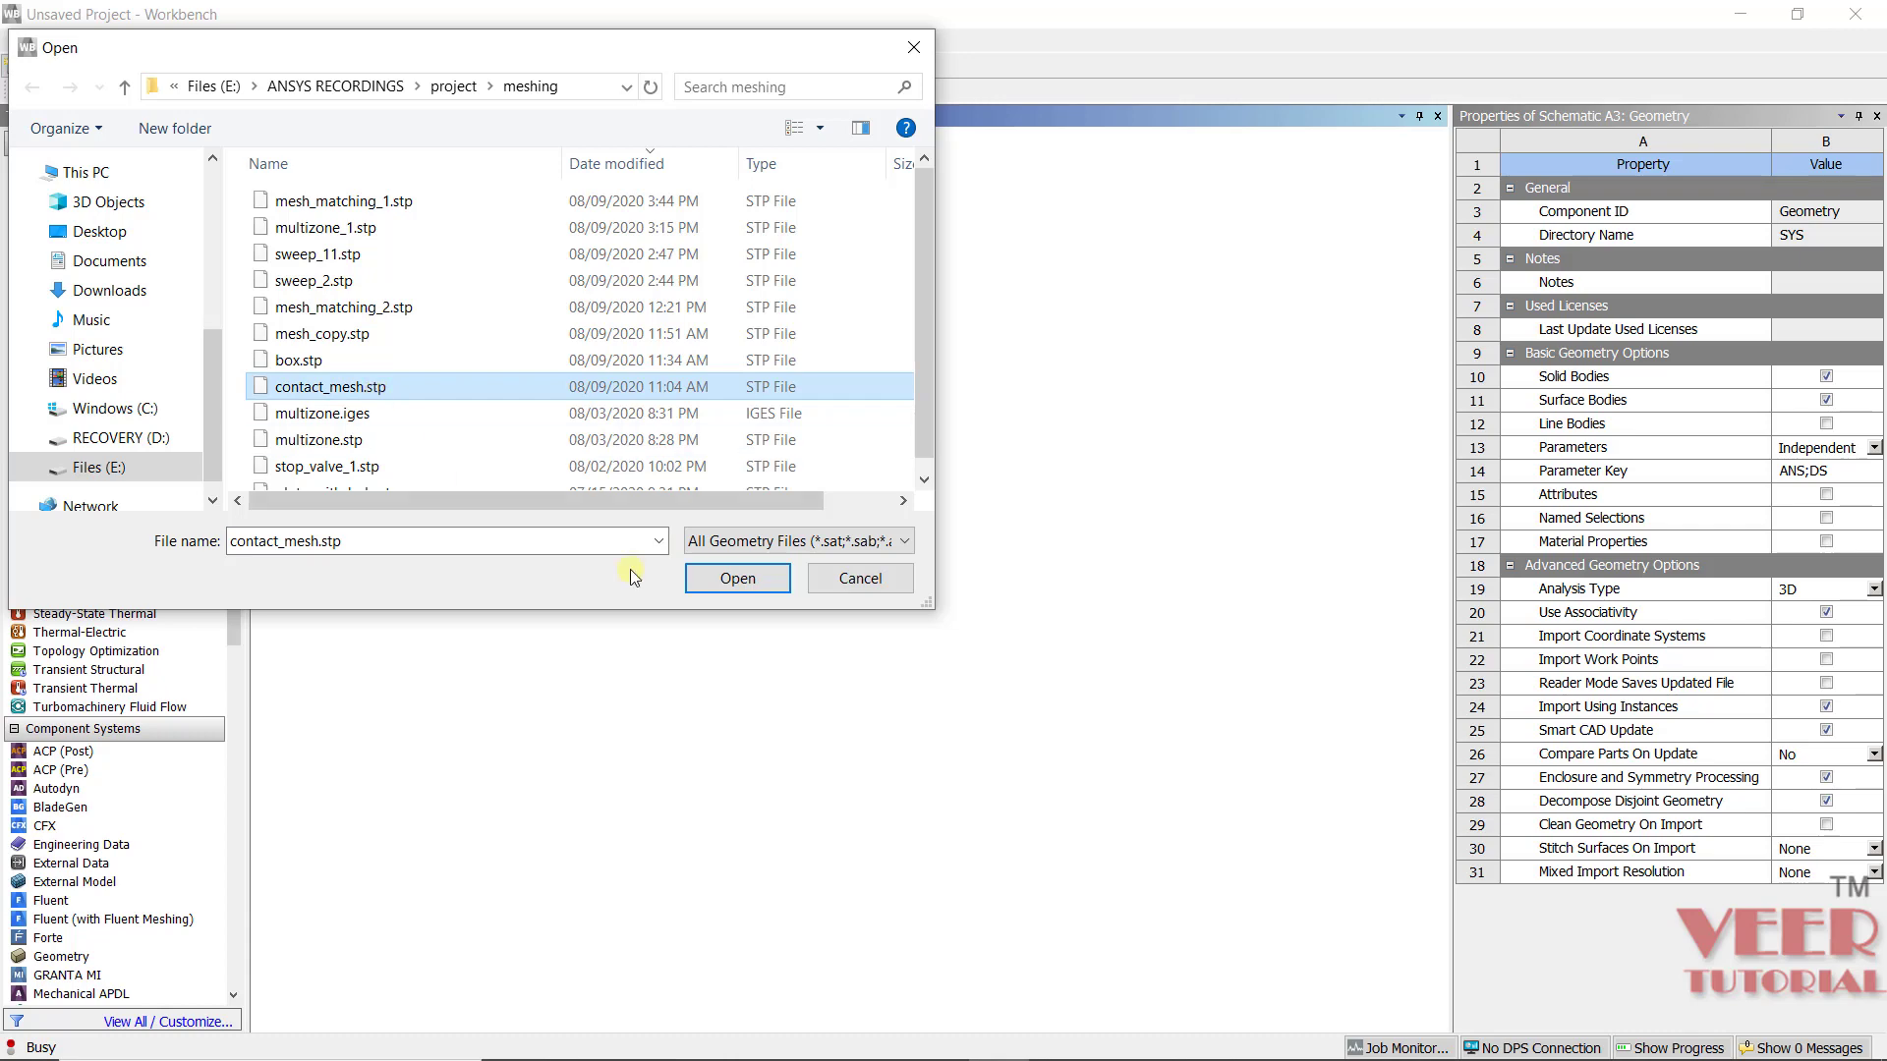
click(737, 577)
click(400, 277)
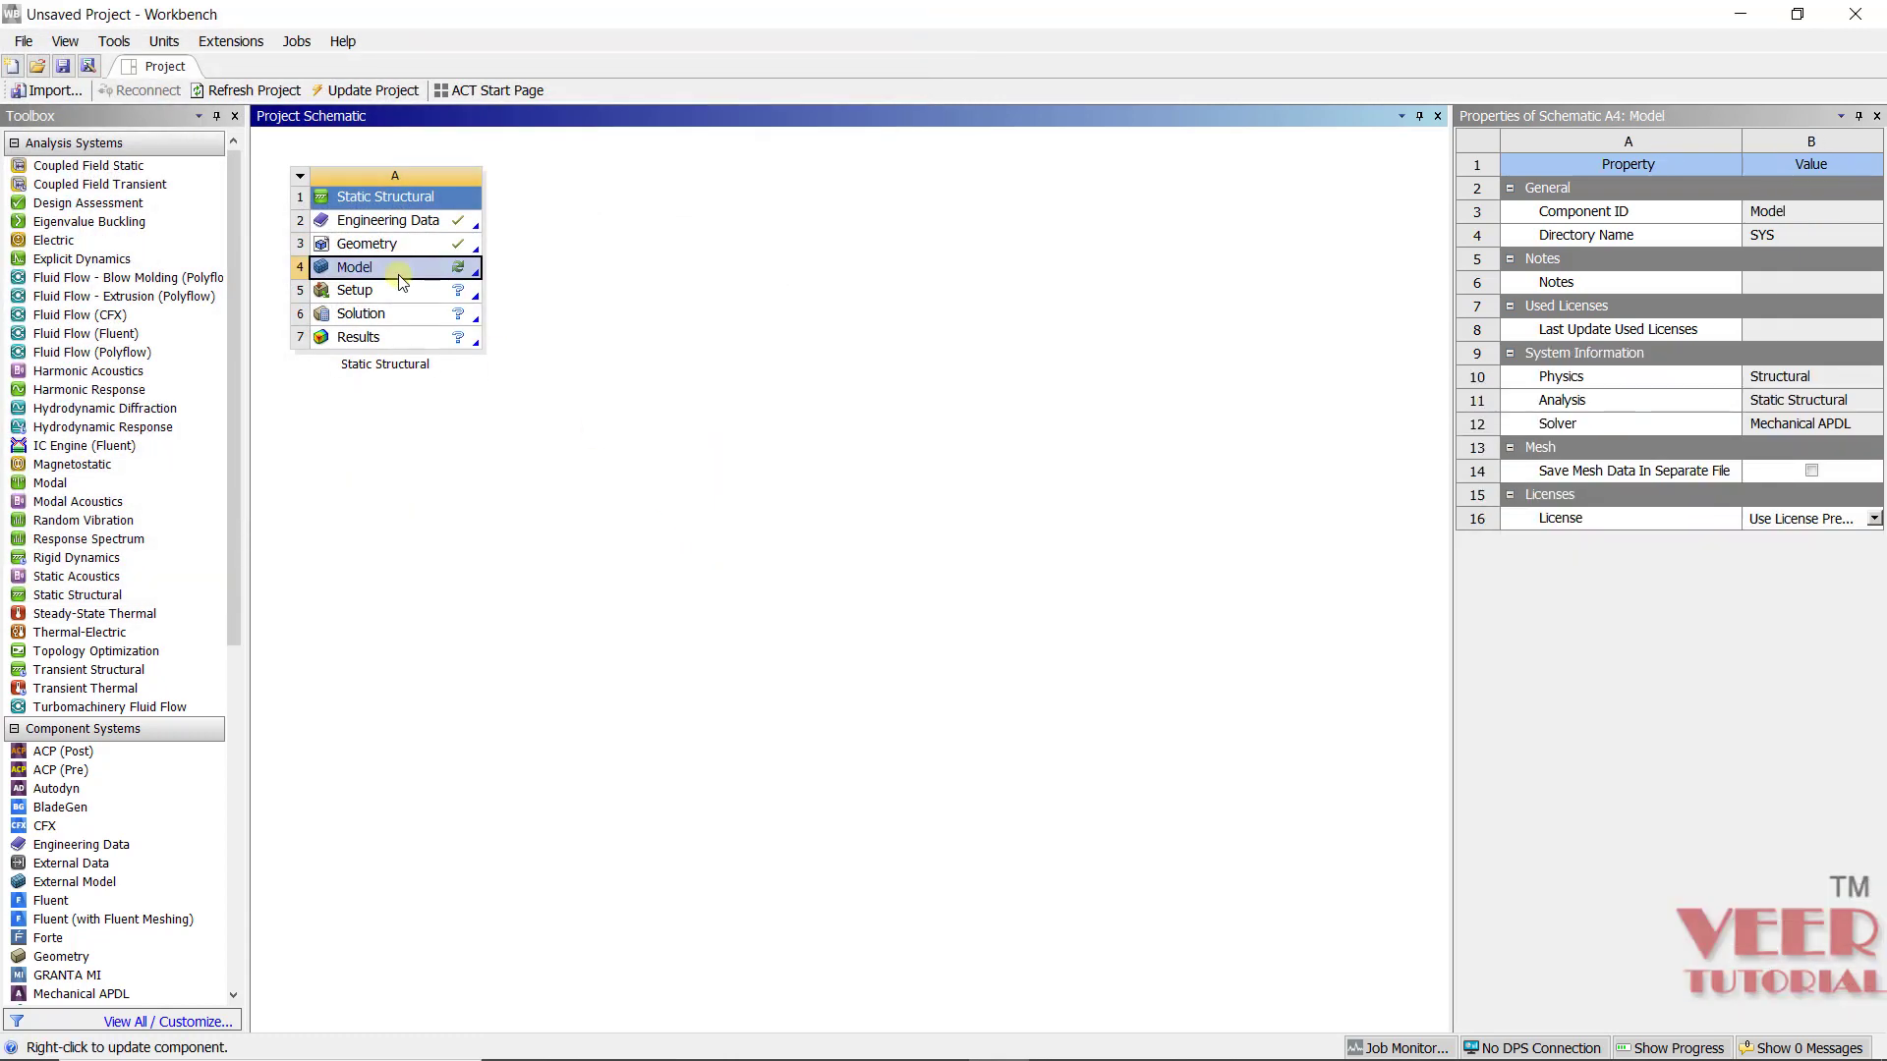
right_click(399, 280)
Step: Edit the model in Mechanical and orbit and zoom around the bracket and its two pins
click(470, 298)
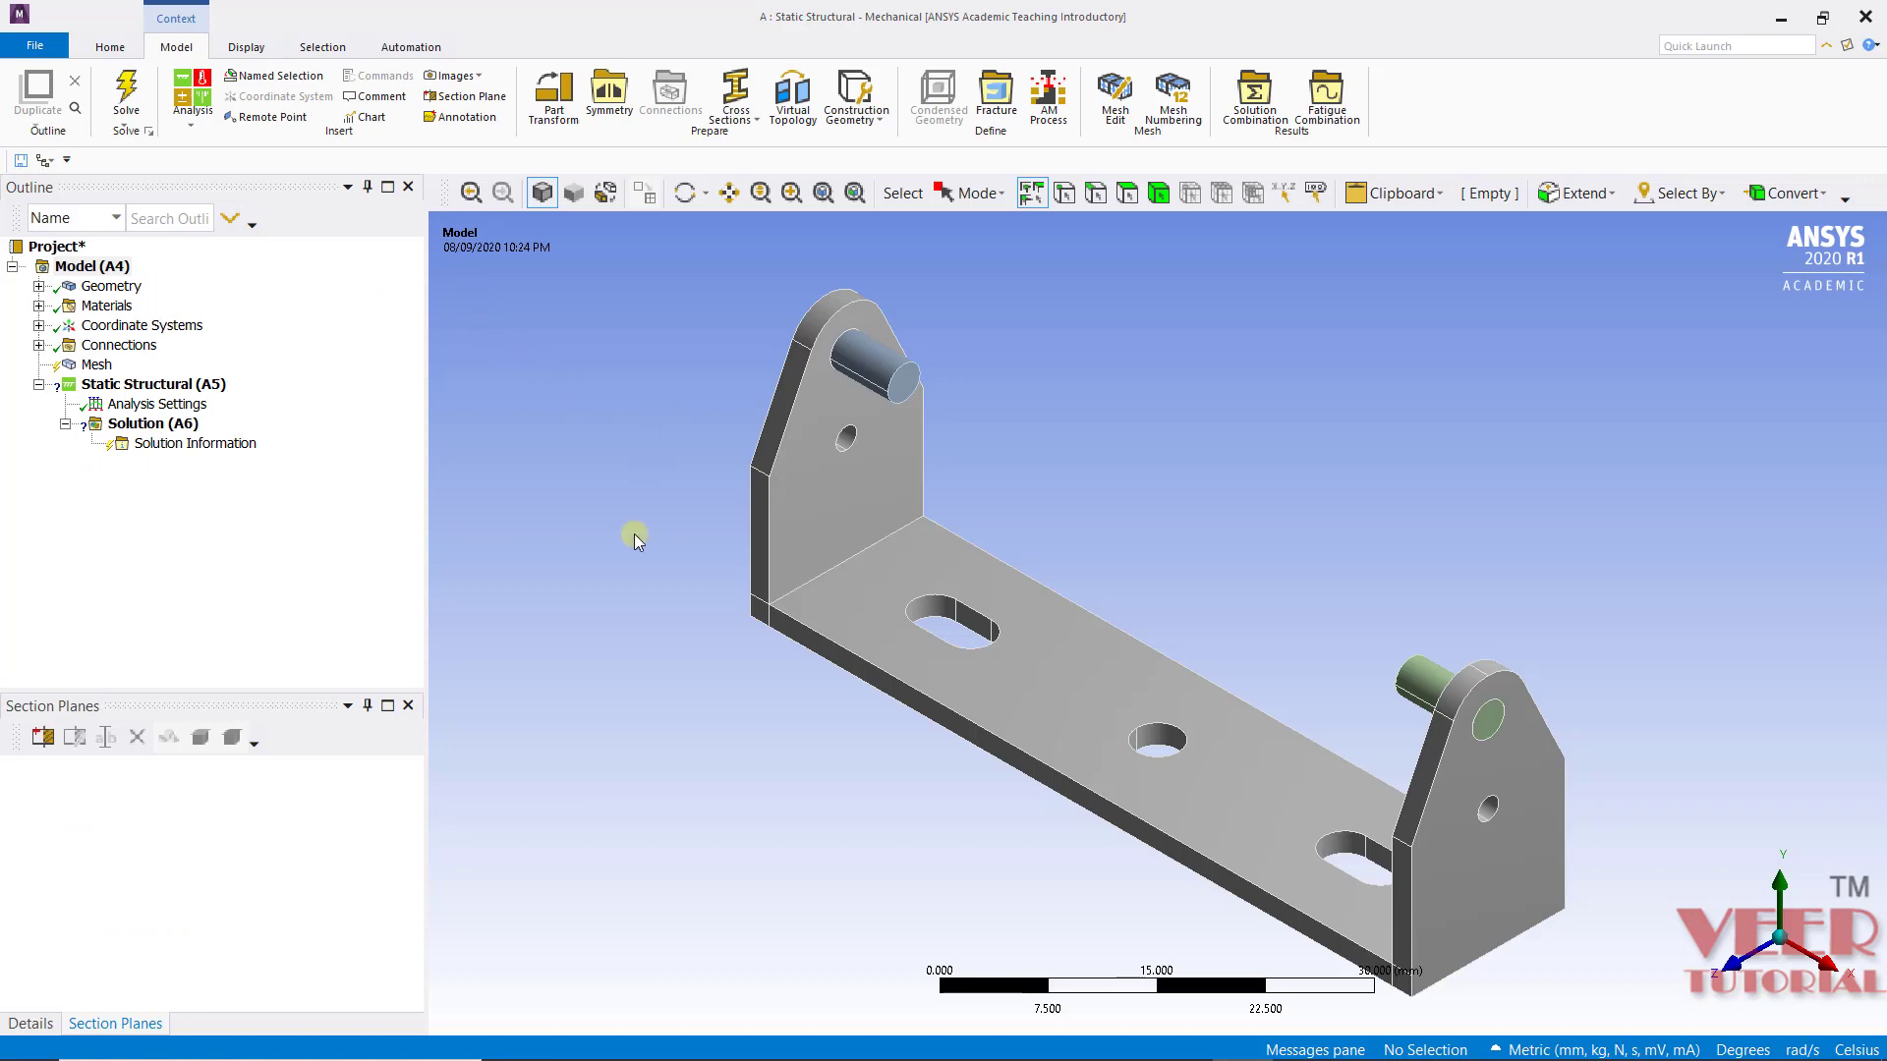
middle_drag(727, 589, 598, 653)
scroll(610, 644, up, 8)
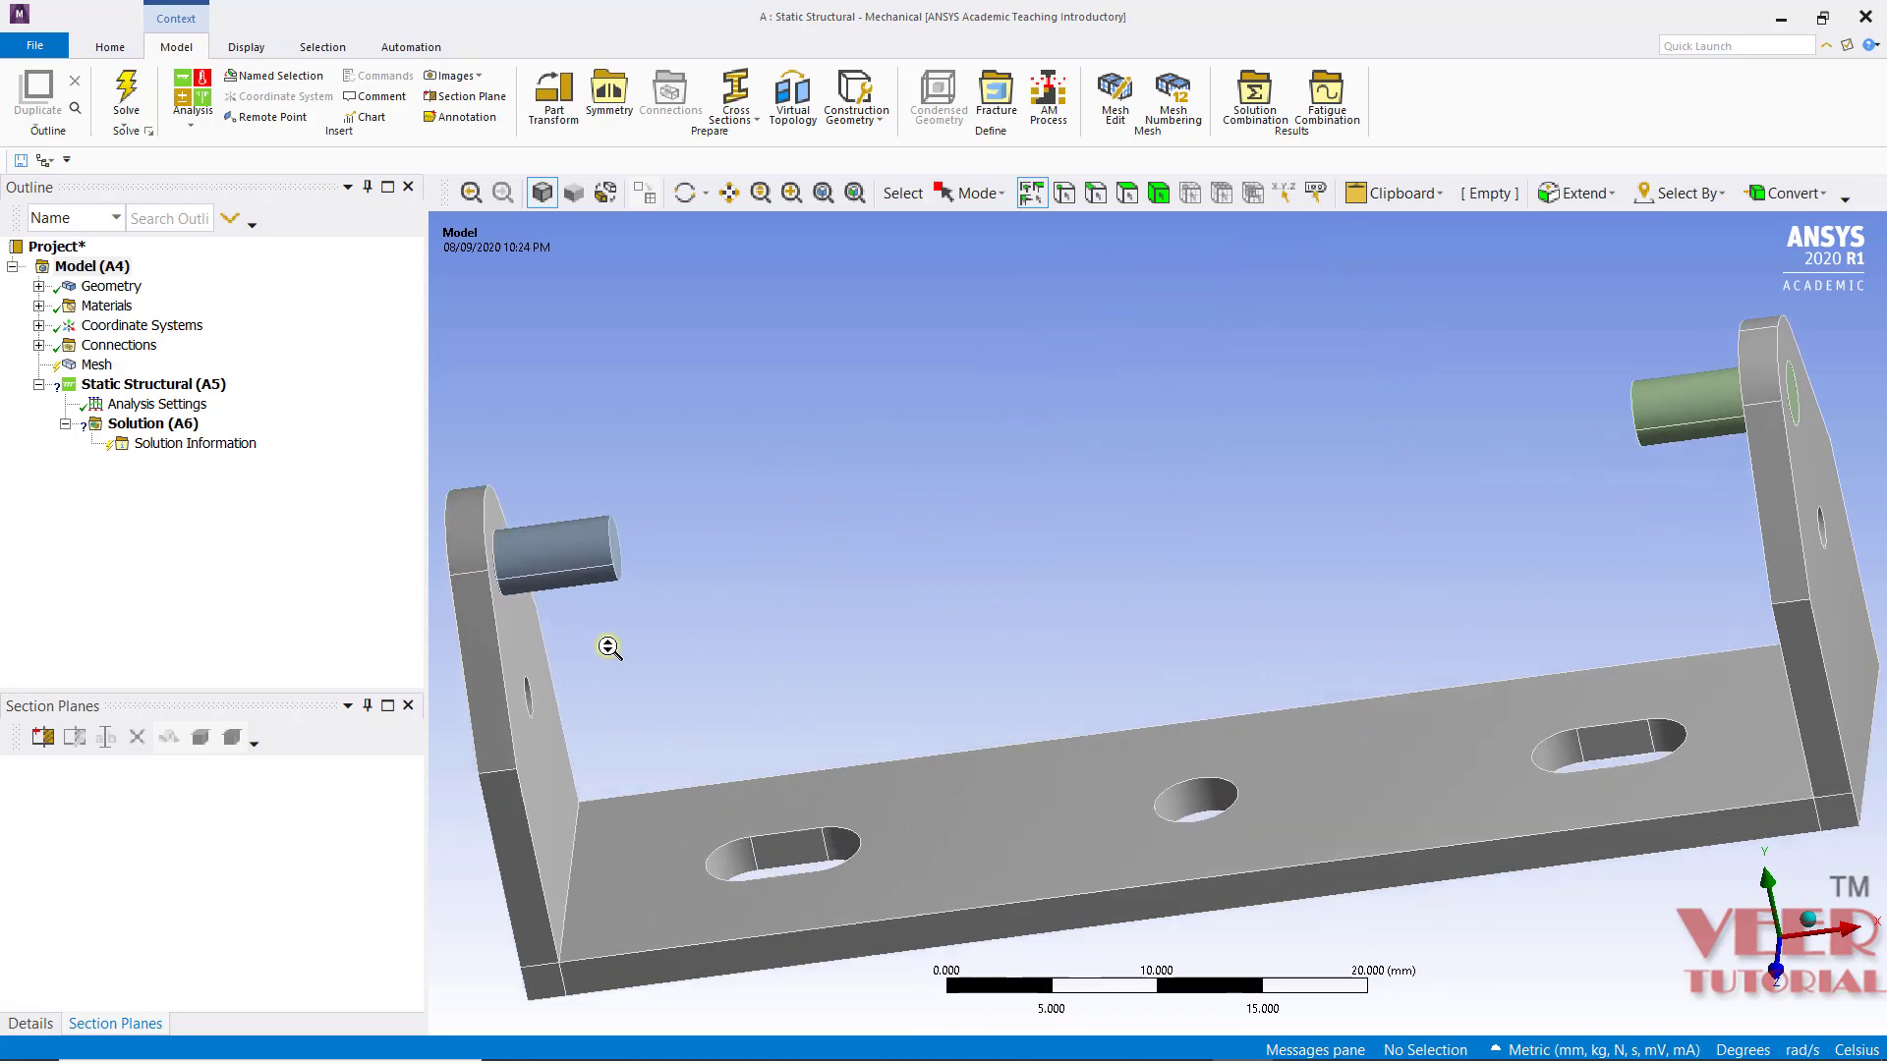
middle_drag(956, 538, 1200, 488)
scroll(707, 598, down, 5)
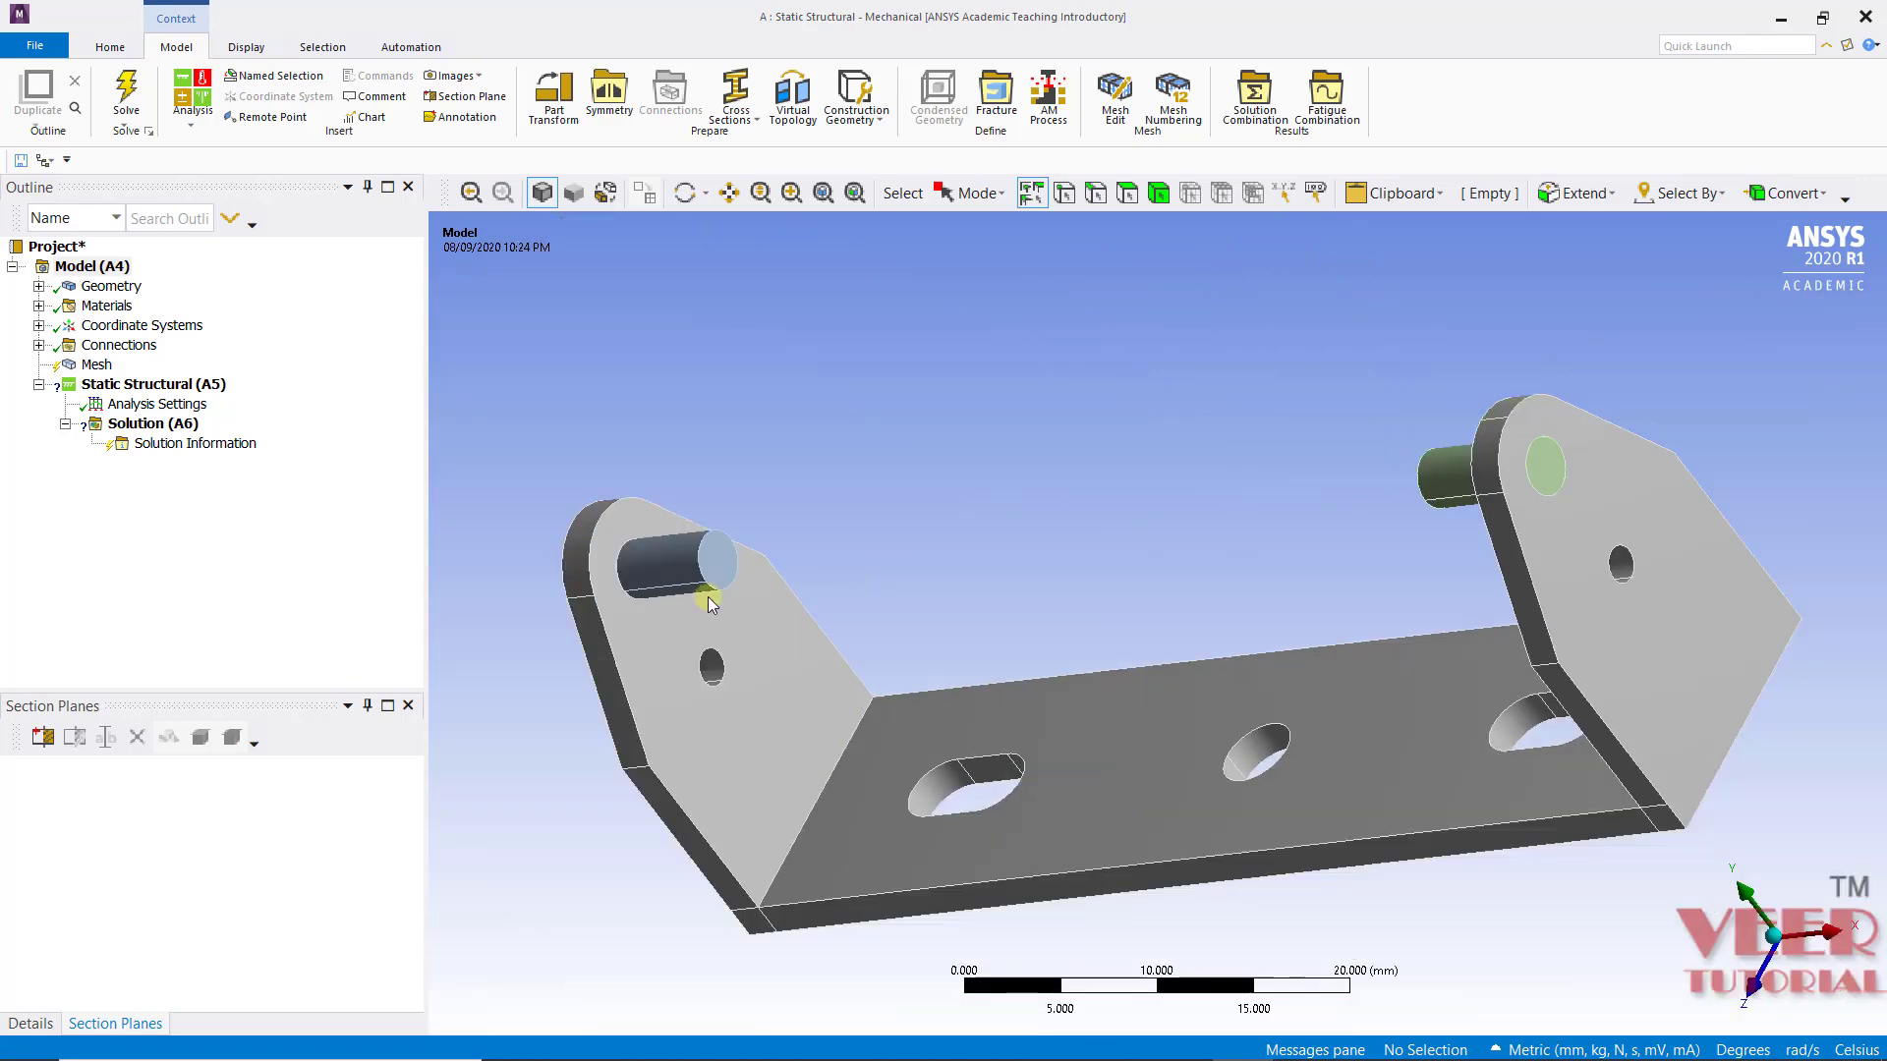
middle_drag(874, 441, 1209, 354)
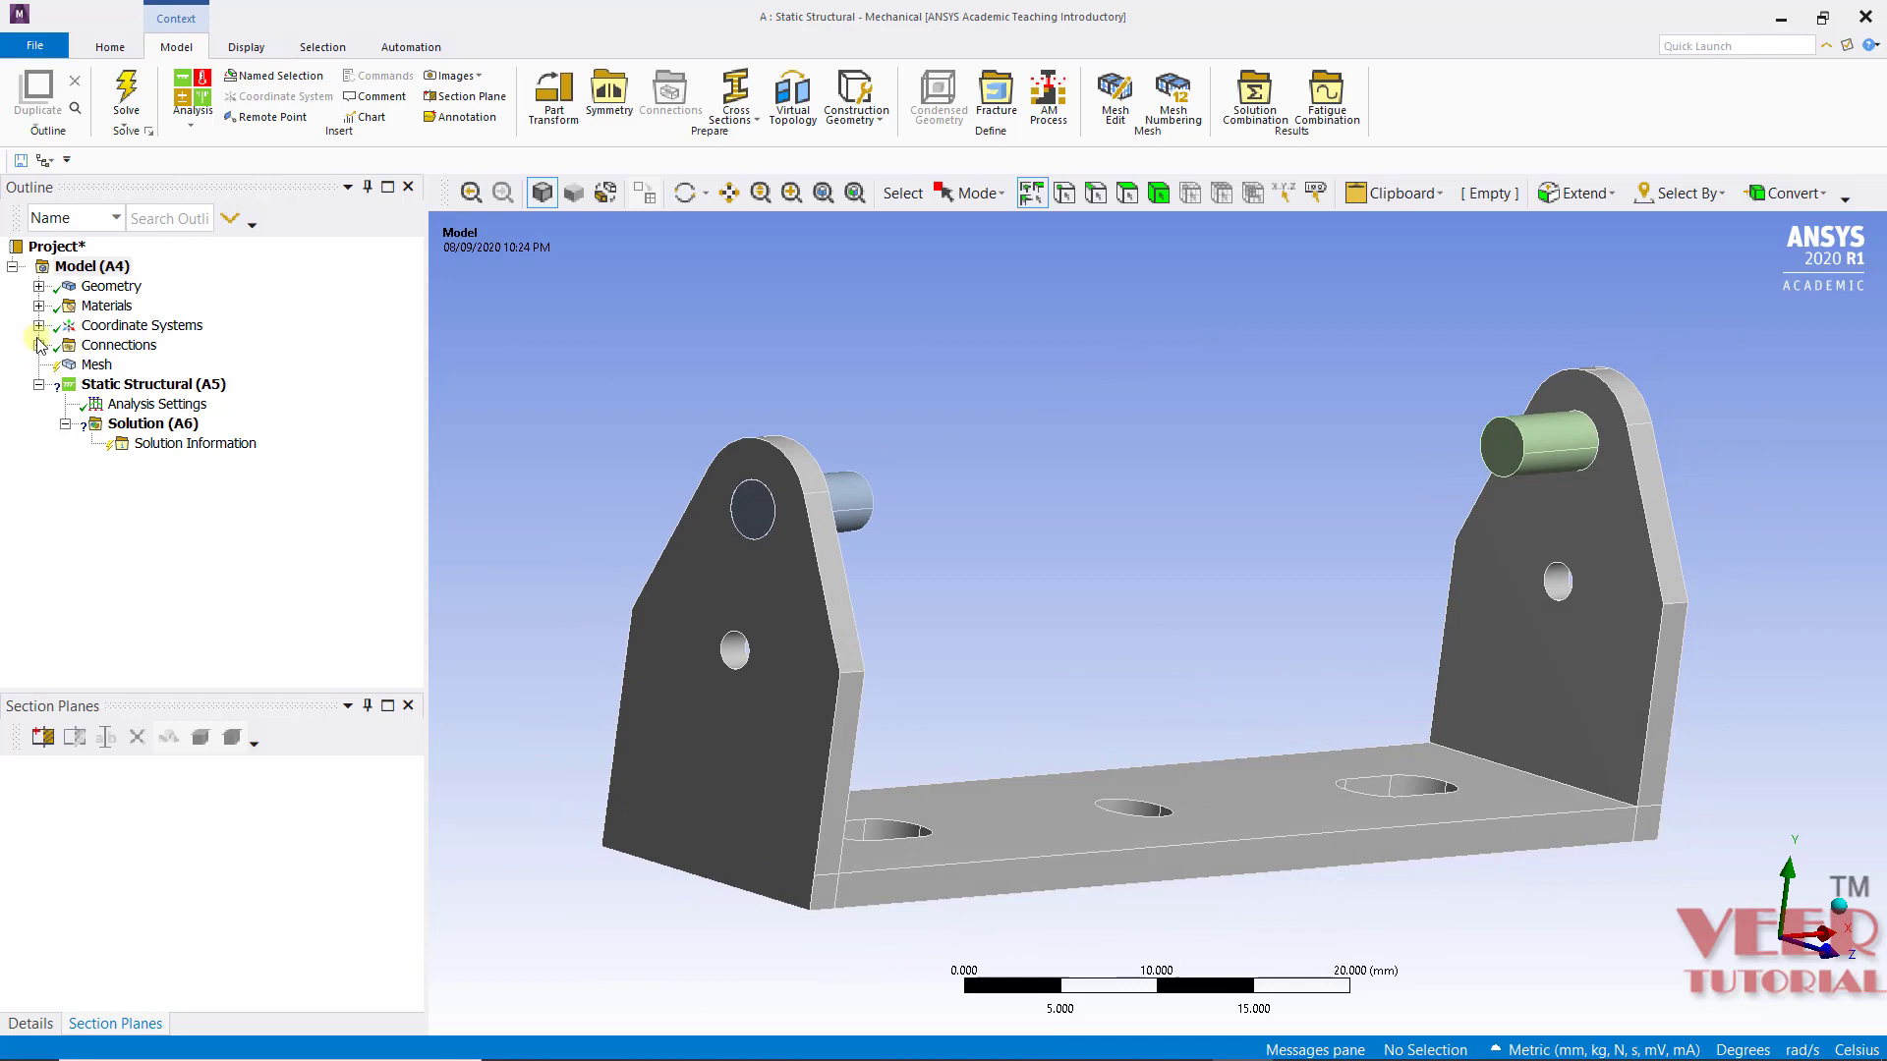
Step: Expand Connections to review Contact Region and Contact Region 2, then select Mesh
click(38, 344)
click(65, 365)
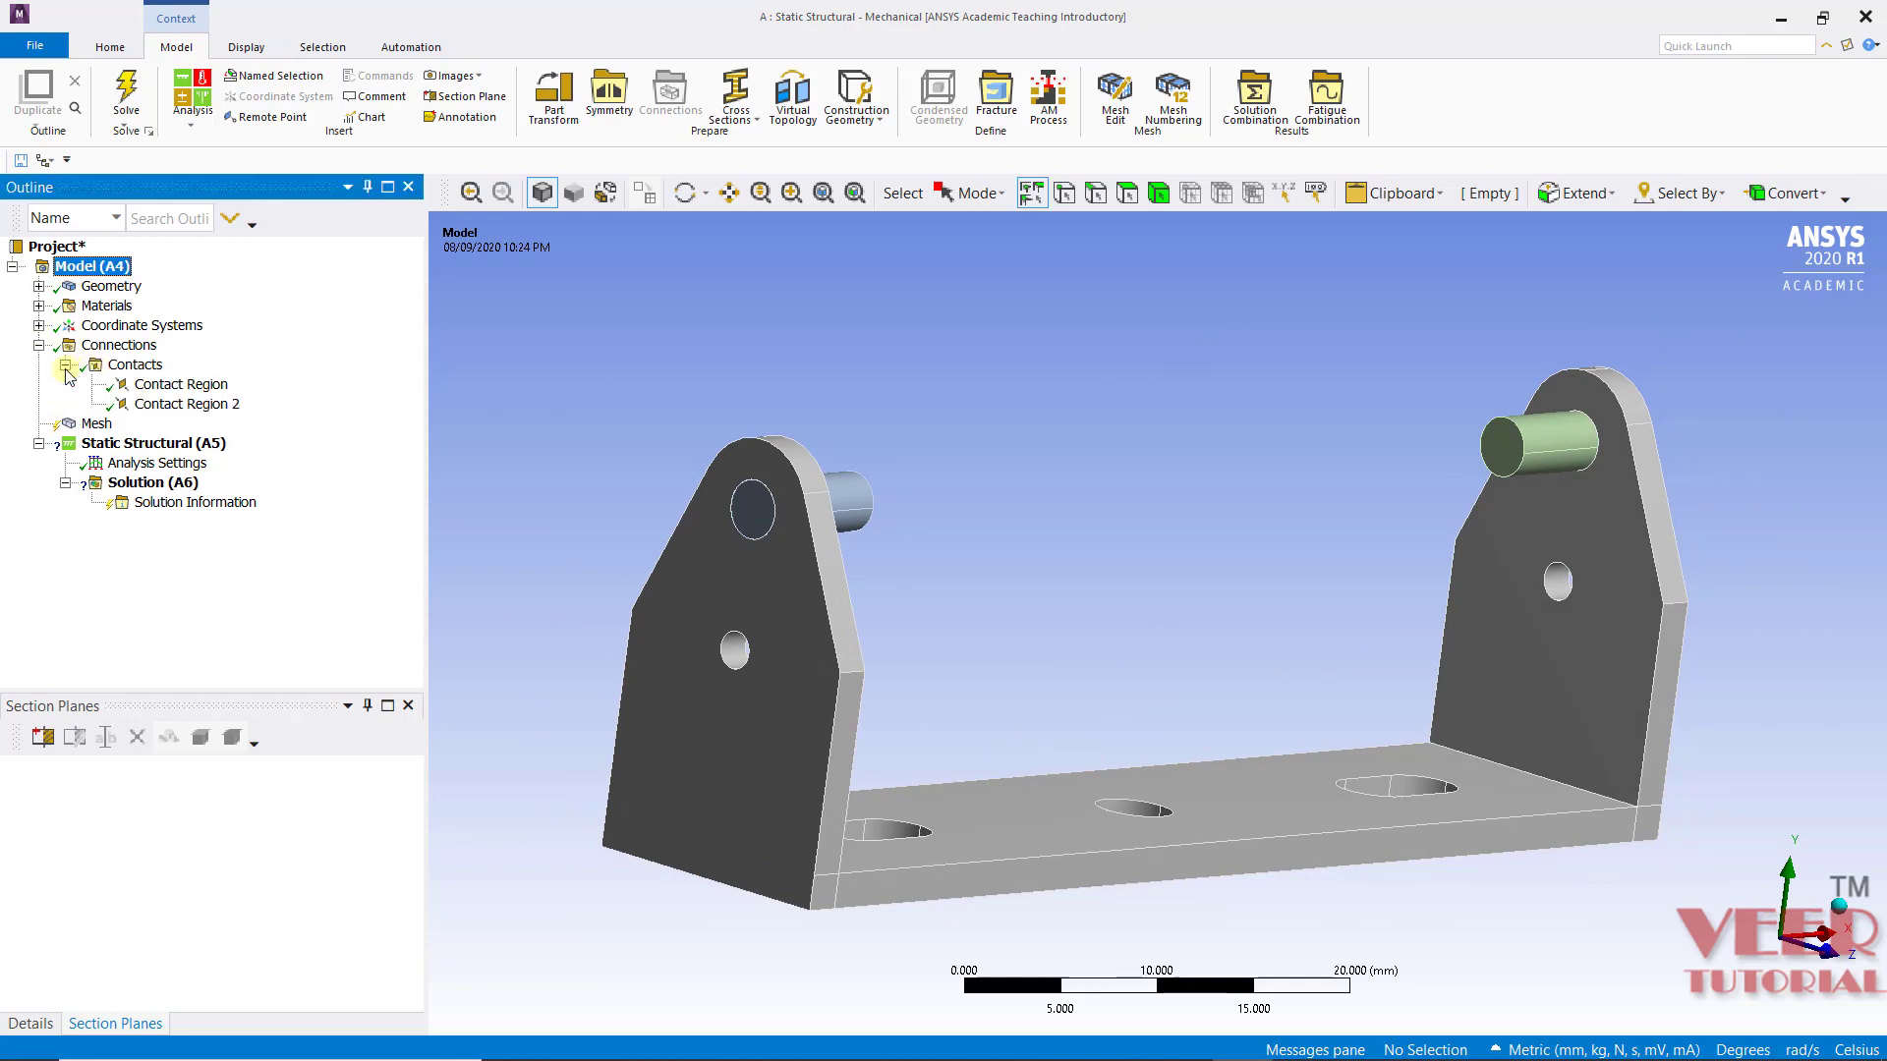
click(181, 384)
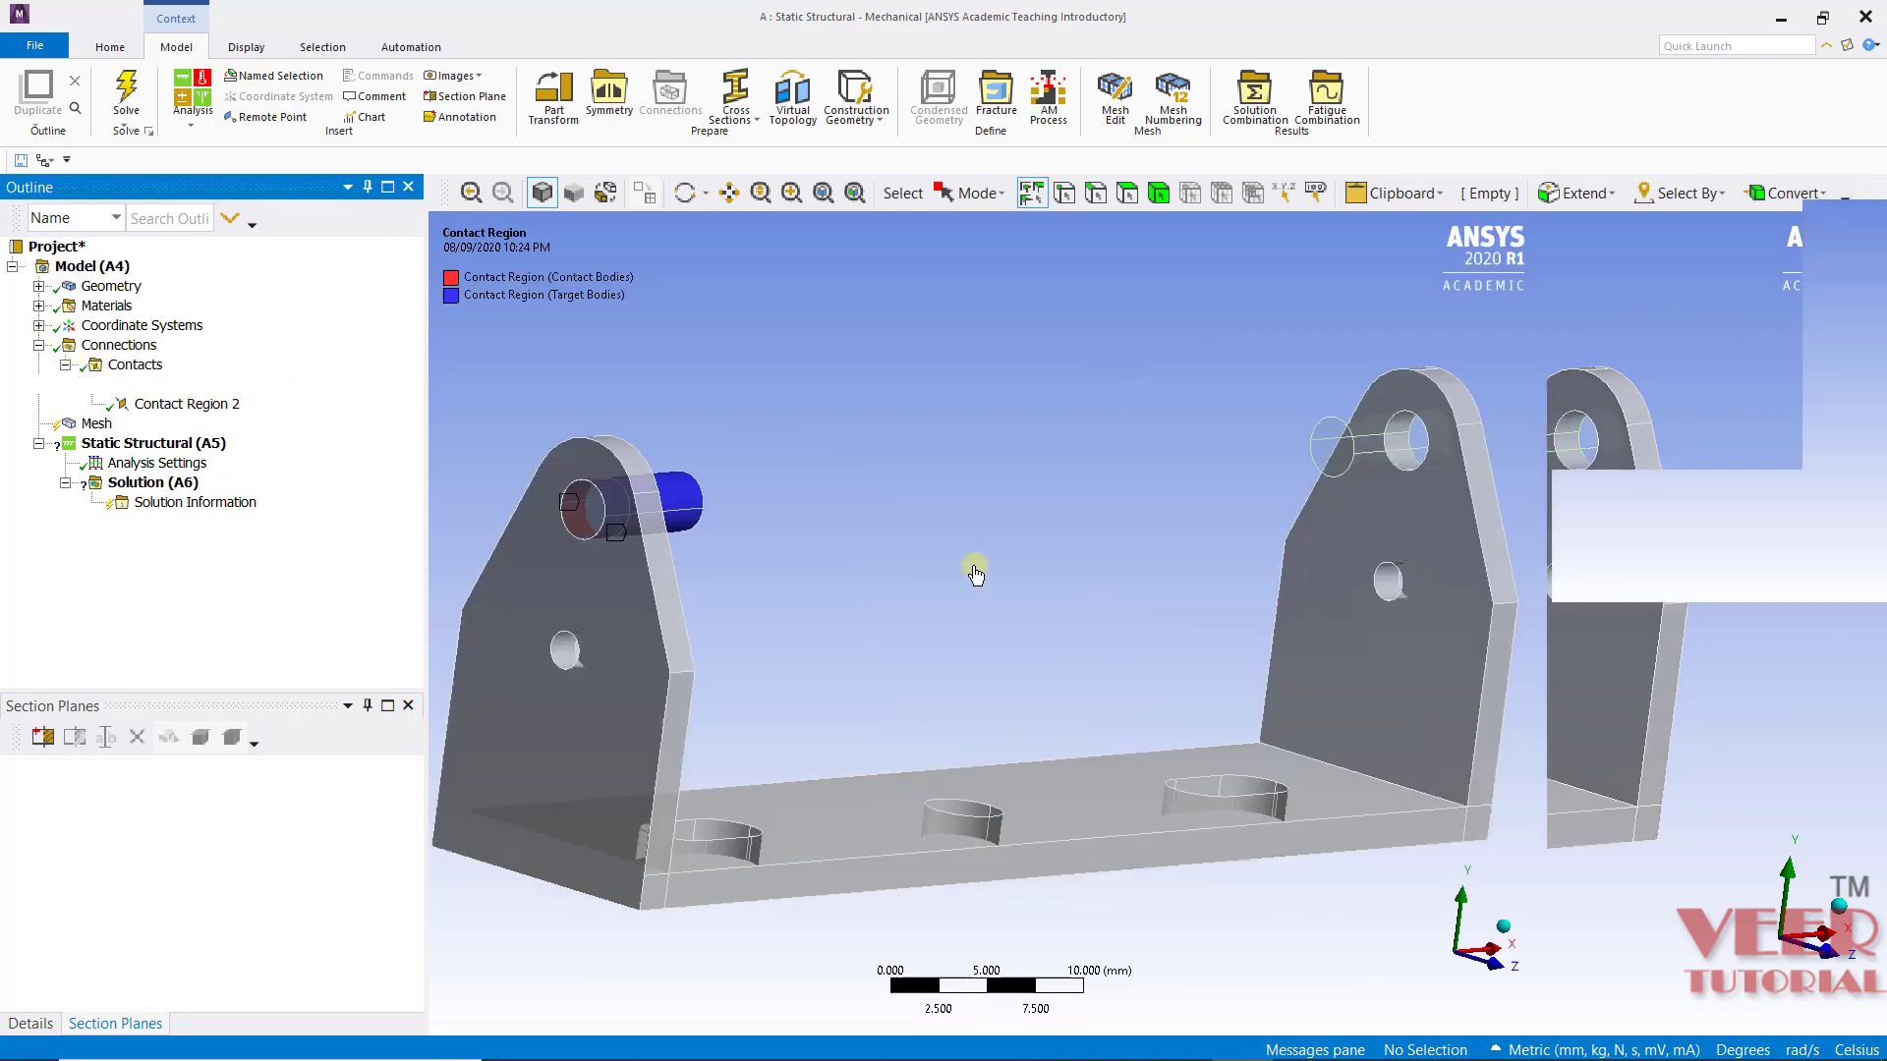
click(195, 404)
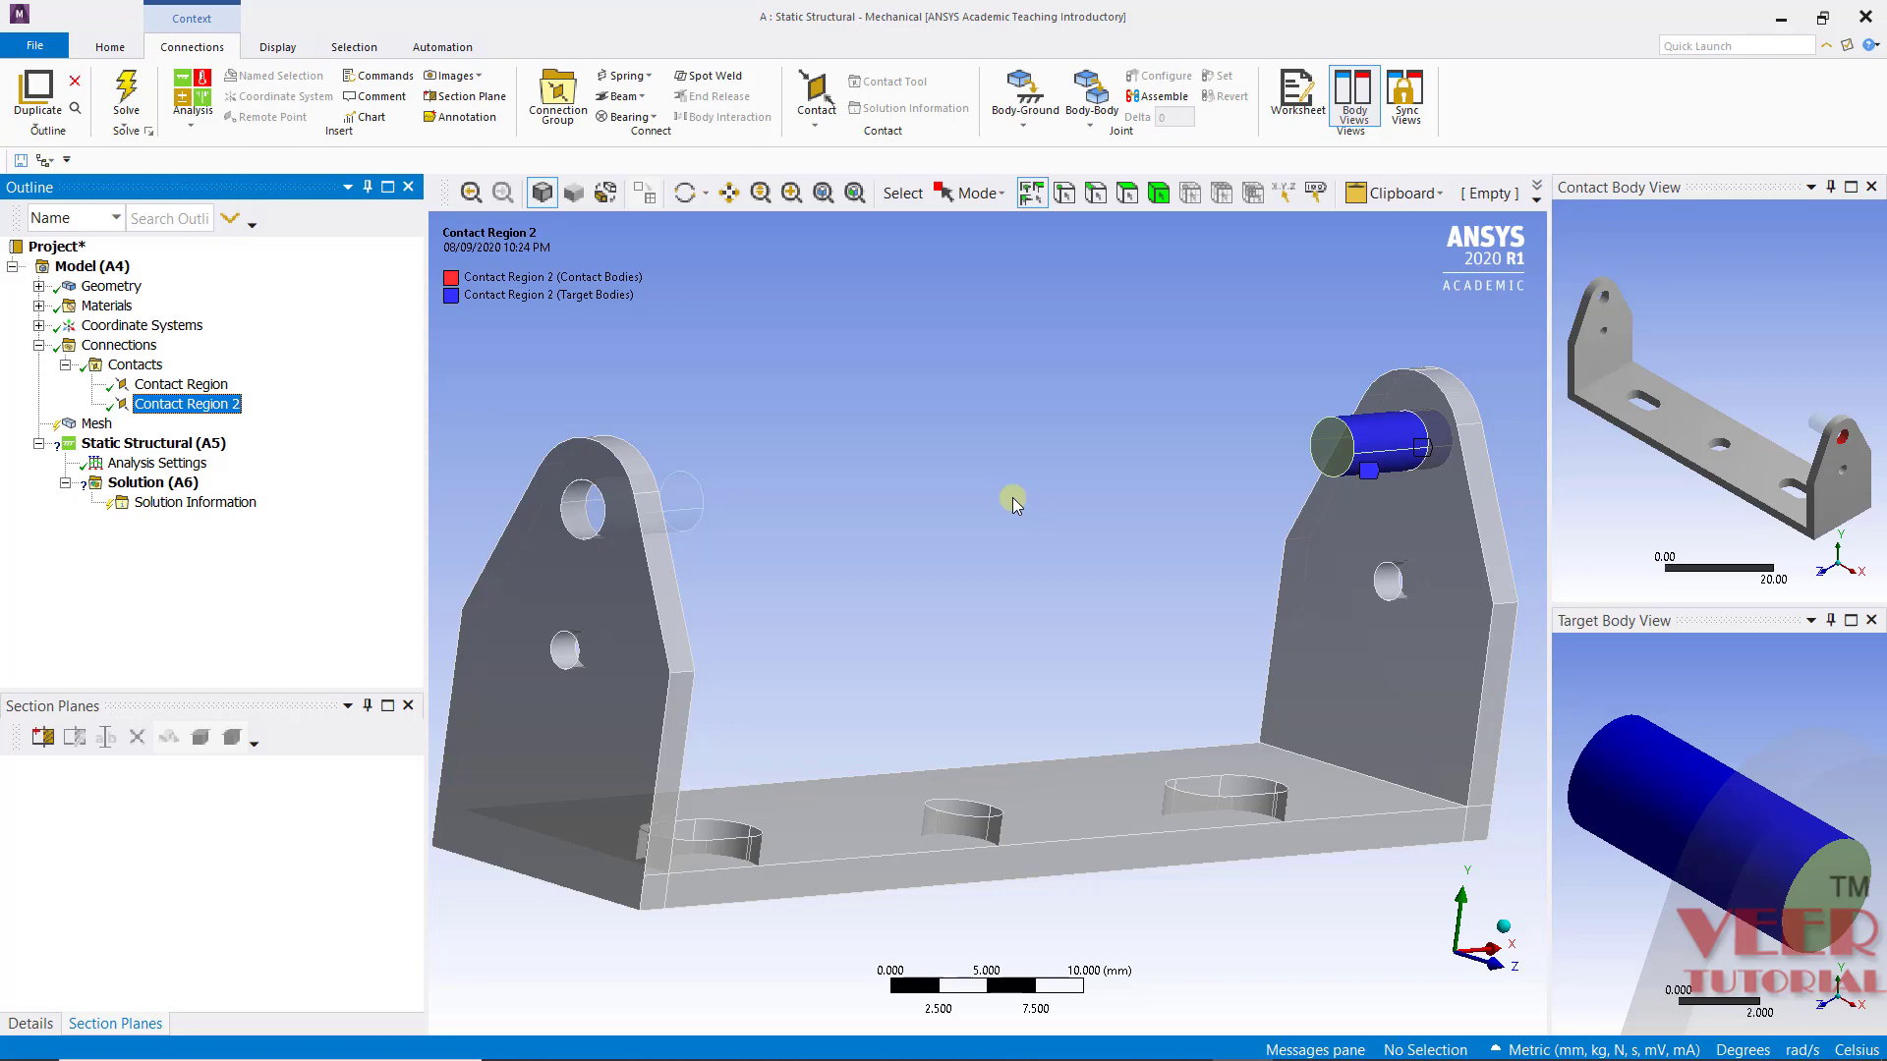
click(97, 424)
middle_drag(1058, 570, 862, 640)
click(96, 424)
Step: Generate the default mesh for the bracket and both pins
right_click(98, 426)
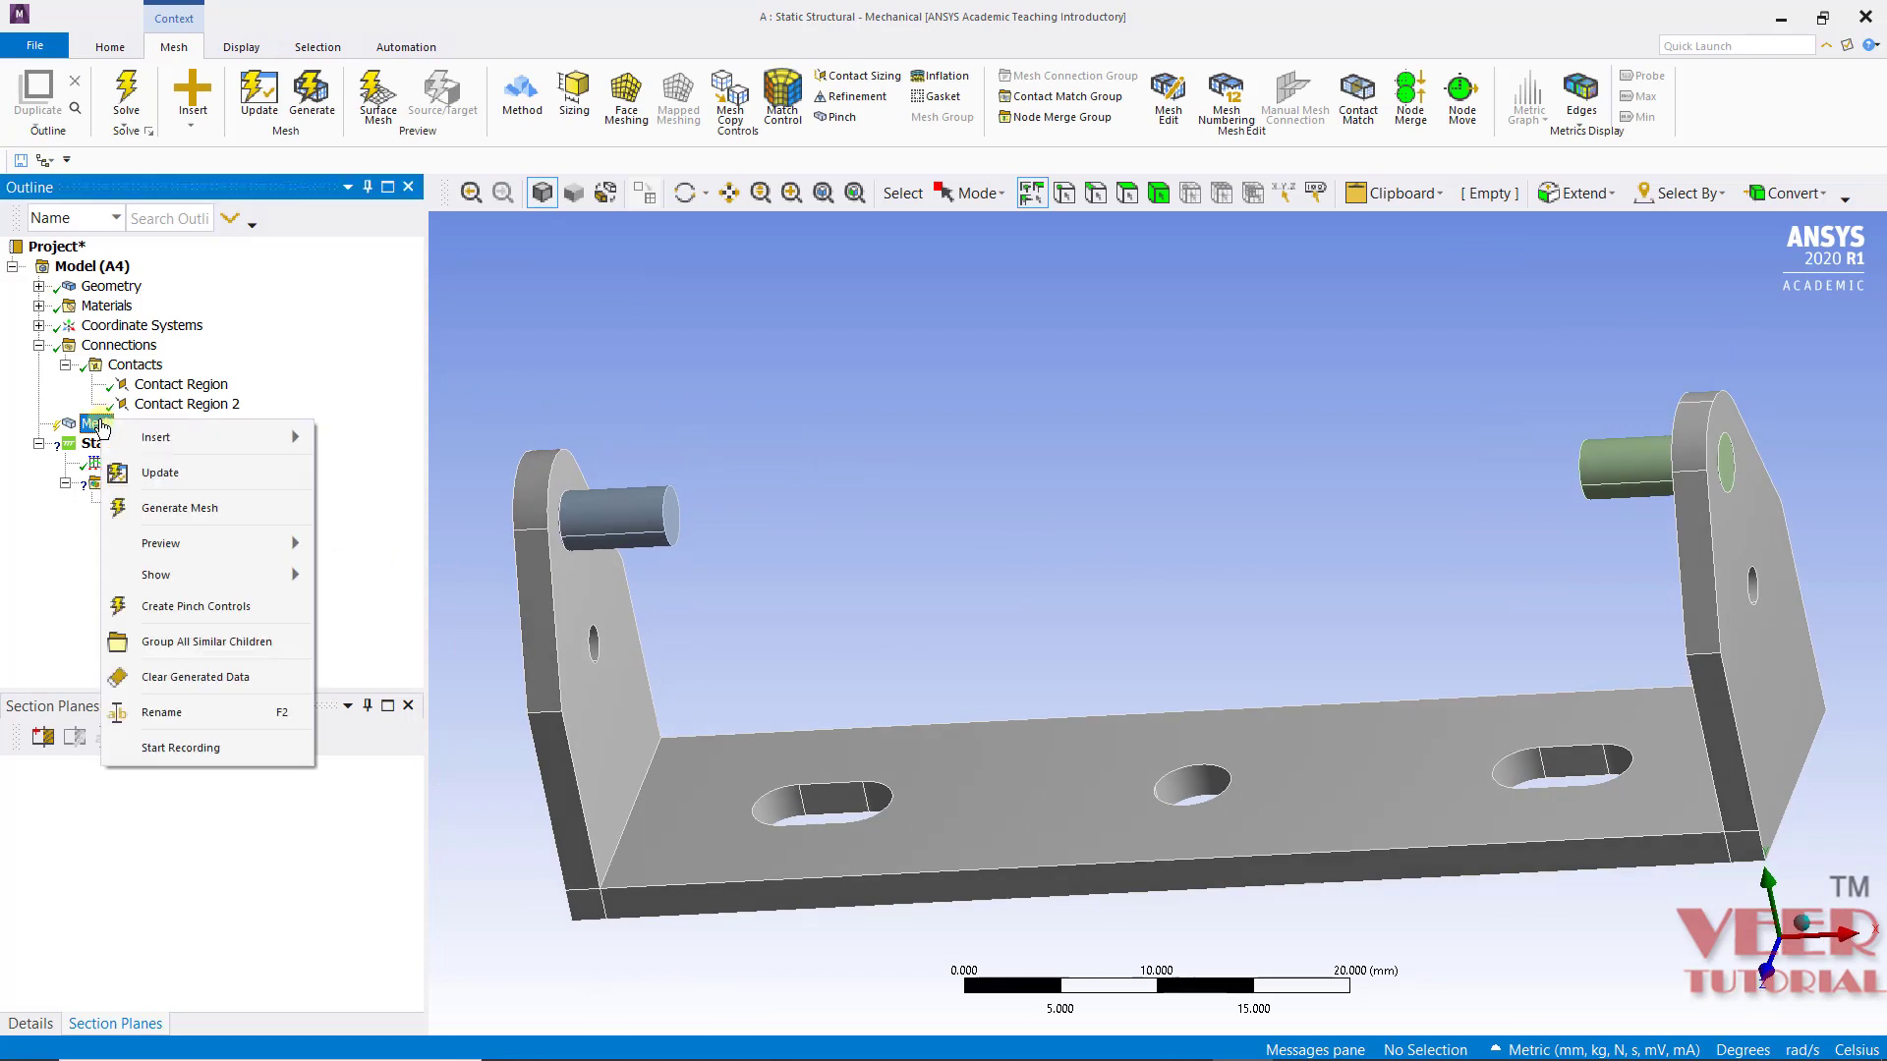
click(189, 504)
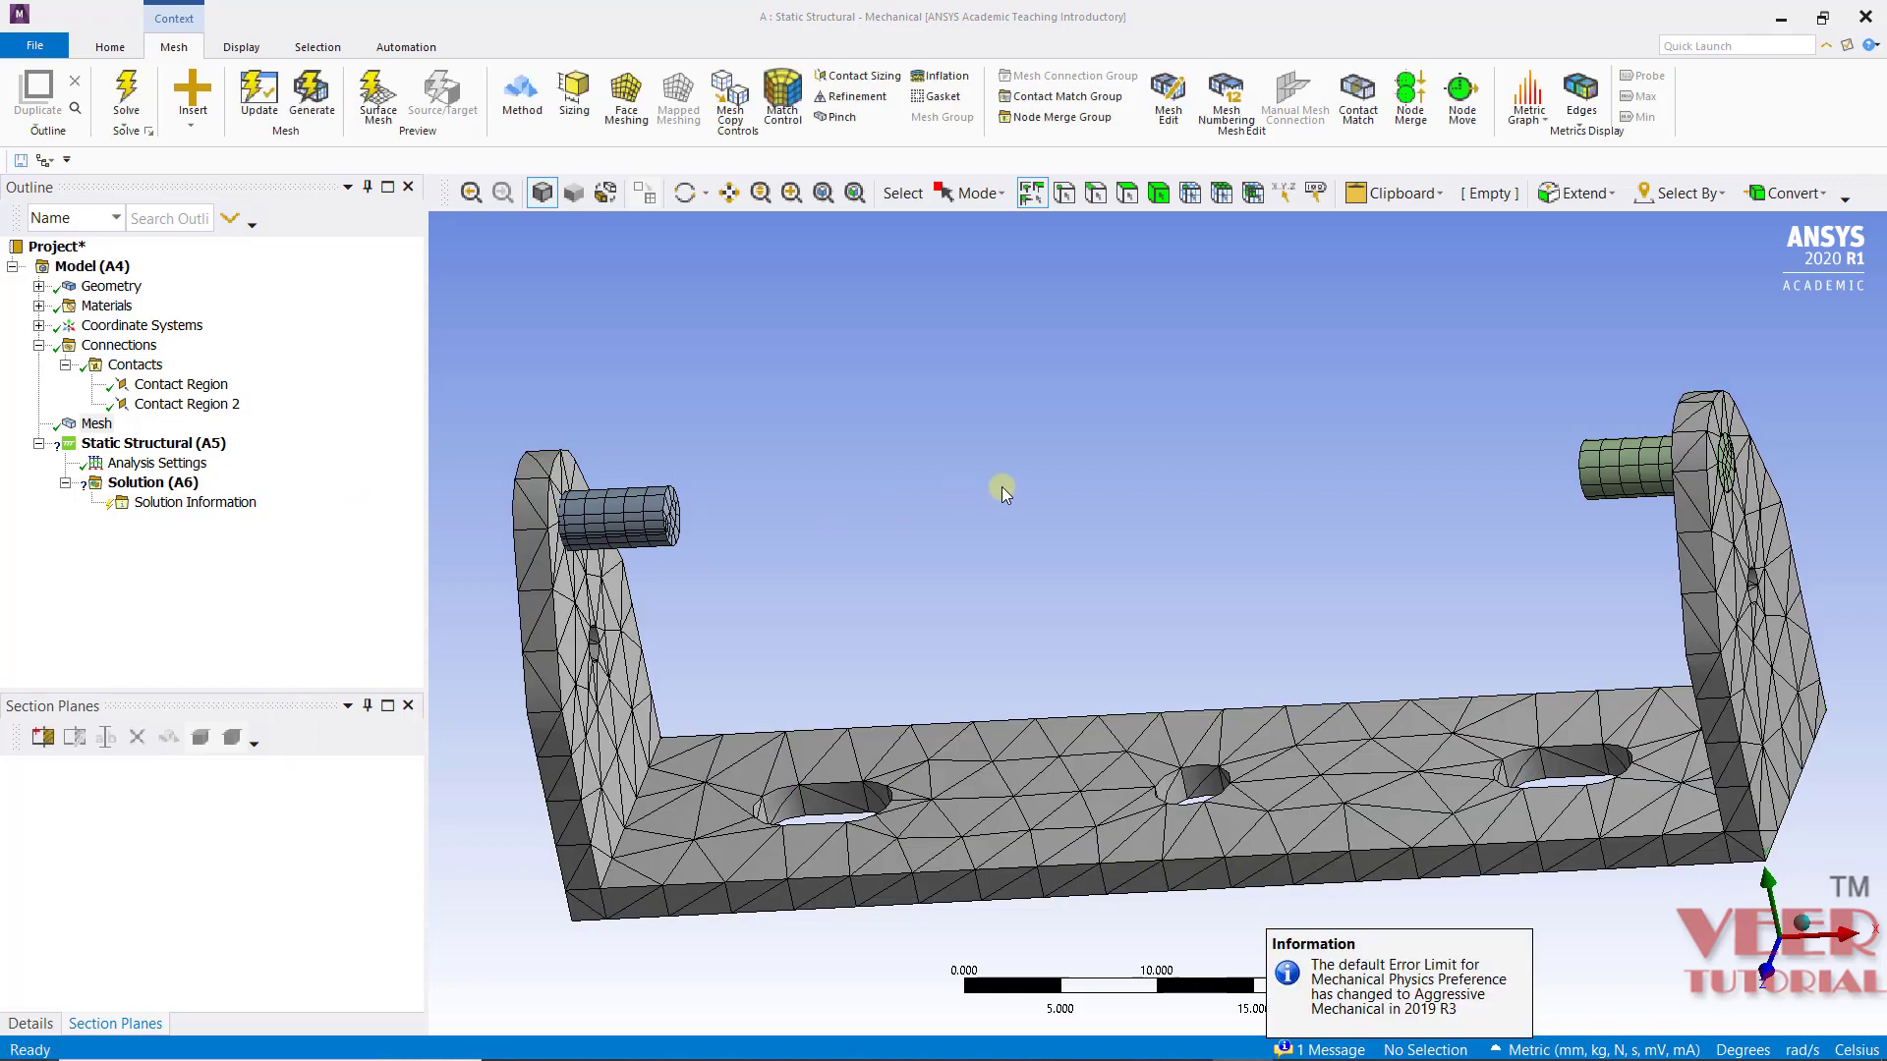
middle_drag(1003, 489, 580, 776)
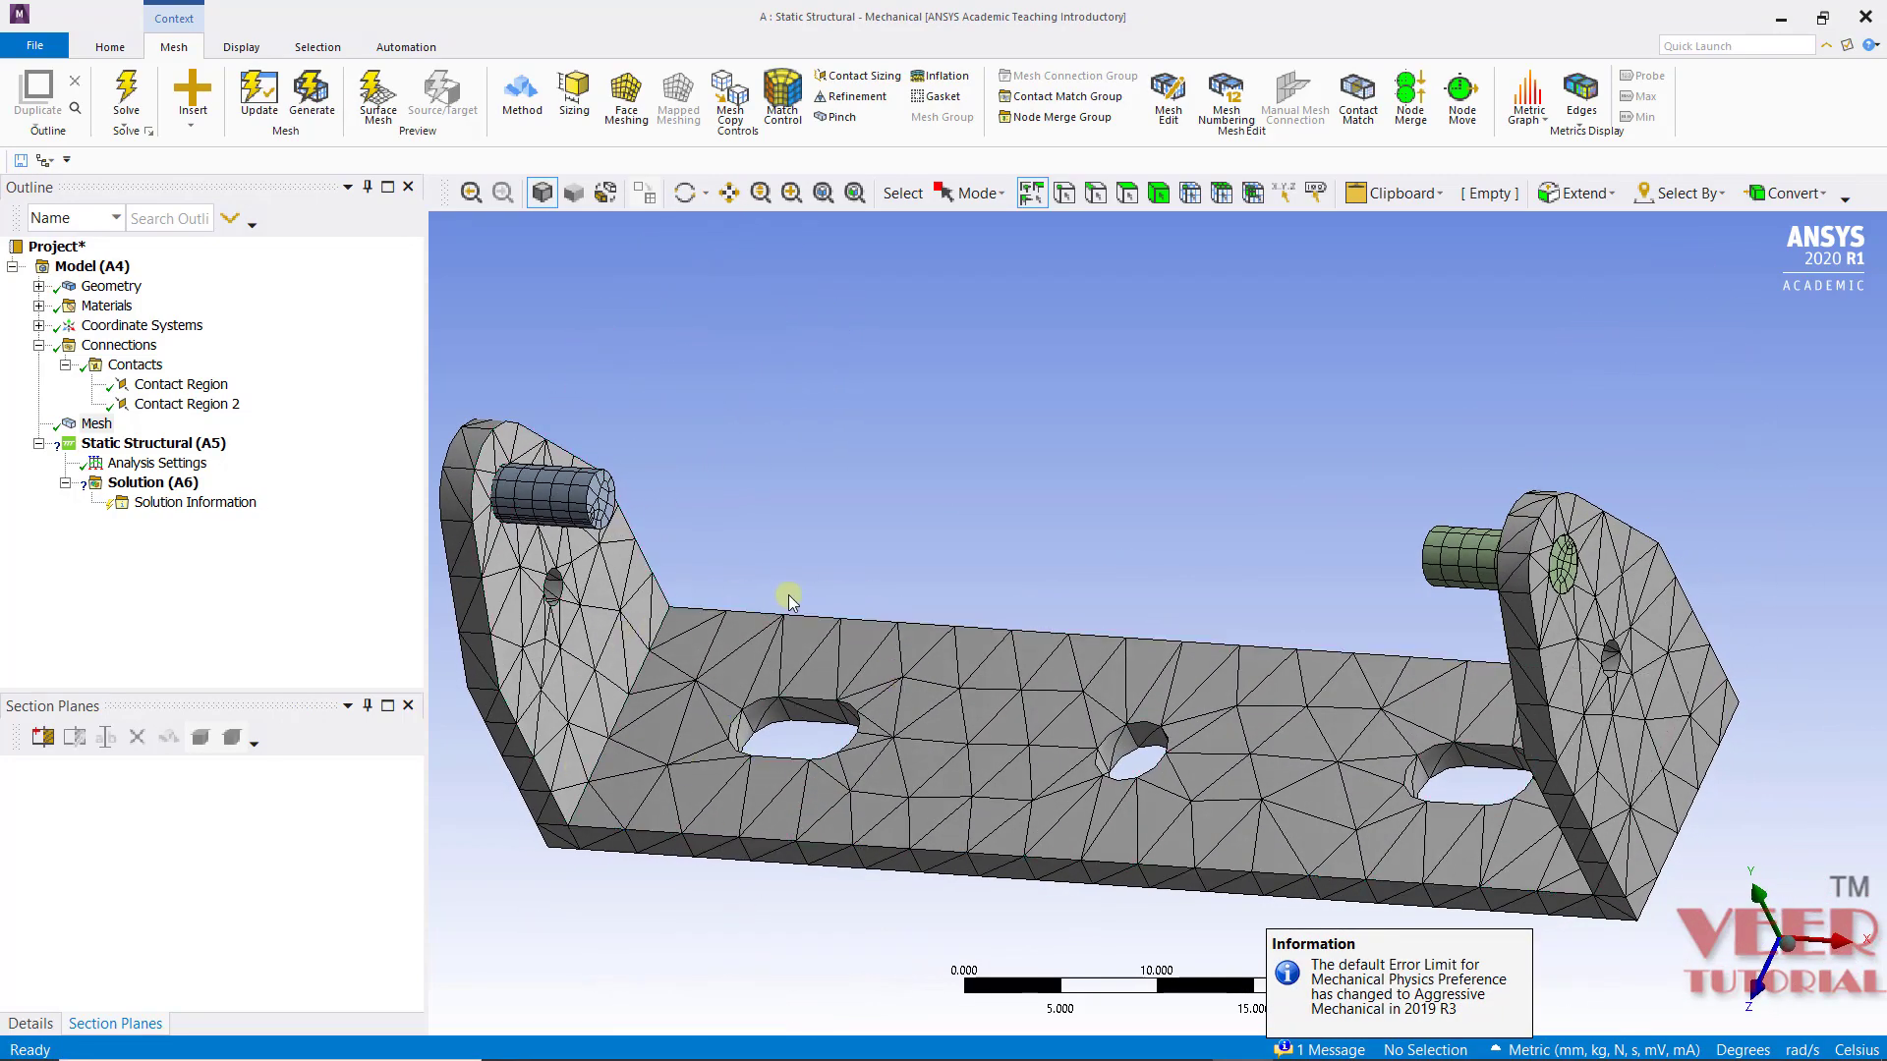
middle_drag(555, 629, 717, 547)
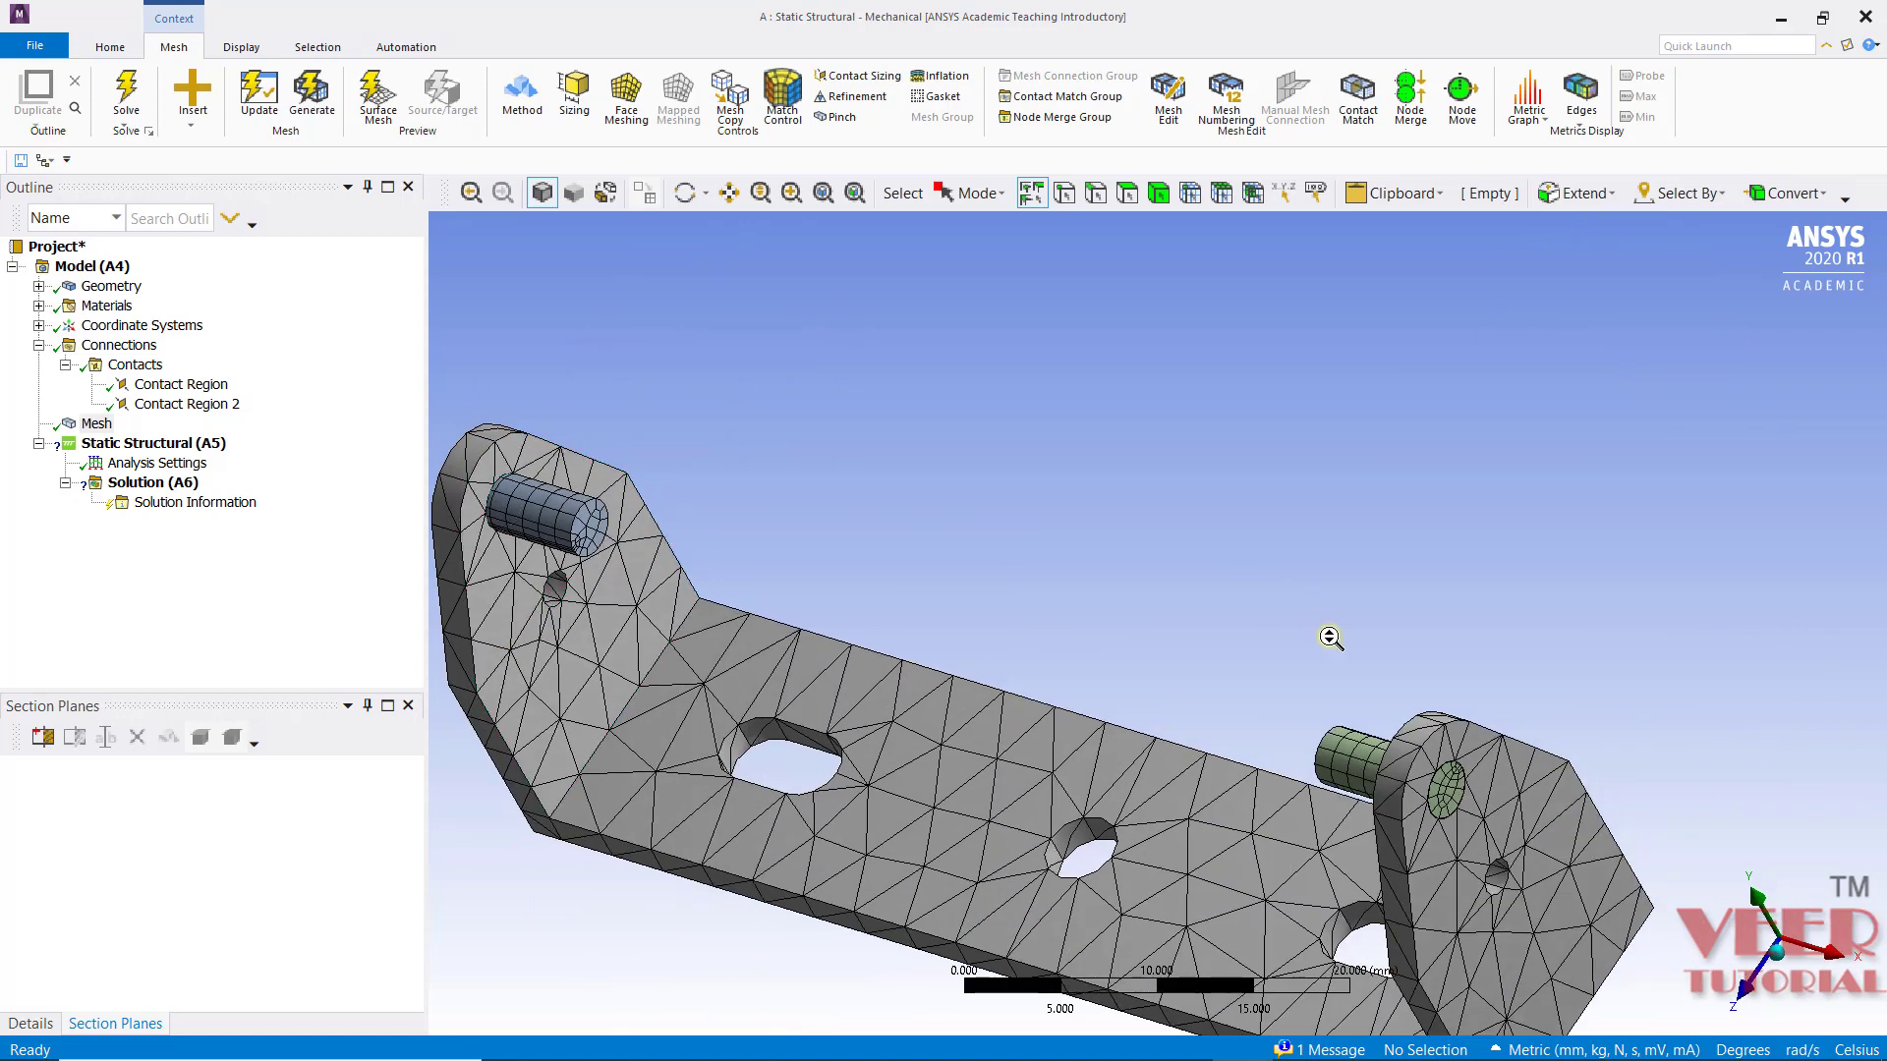
middle_drag(1331, 636, 722, 536)
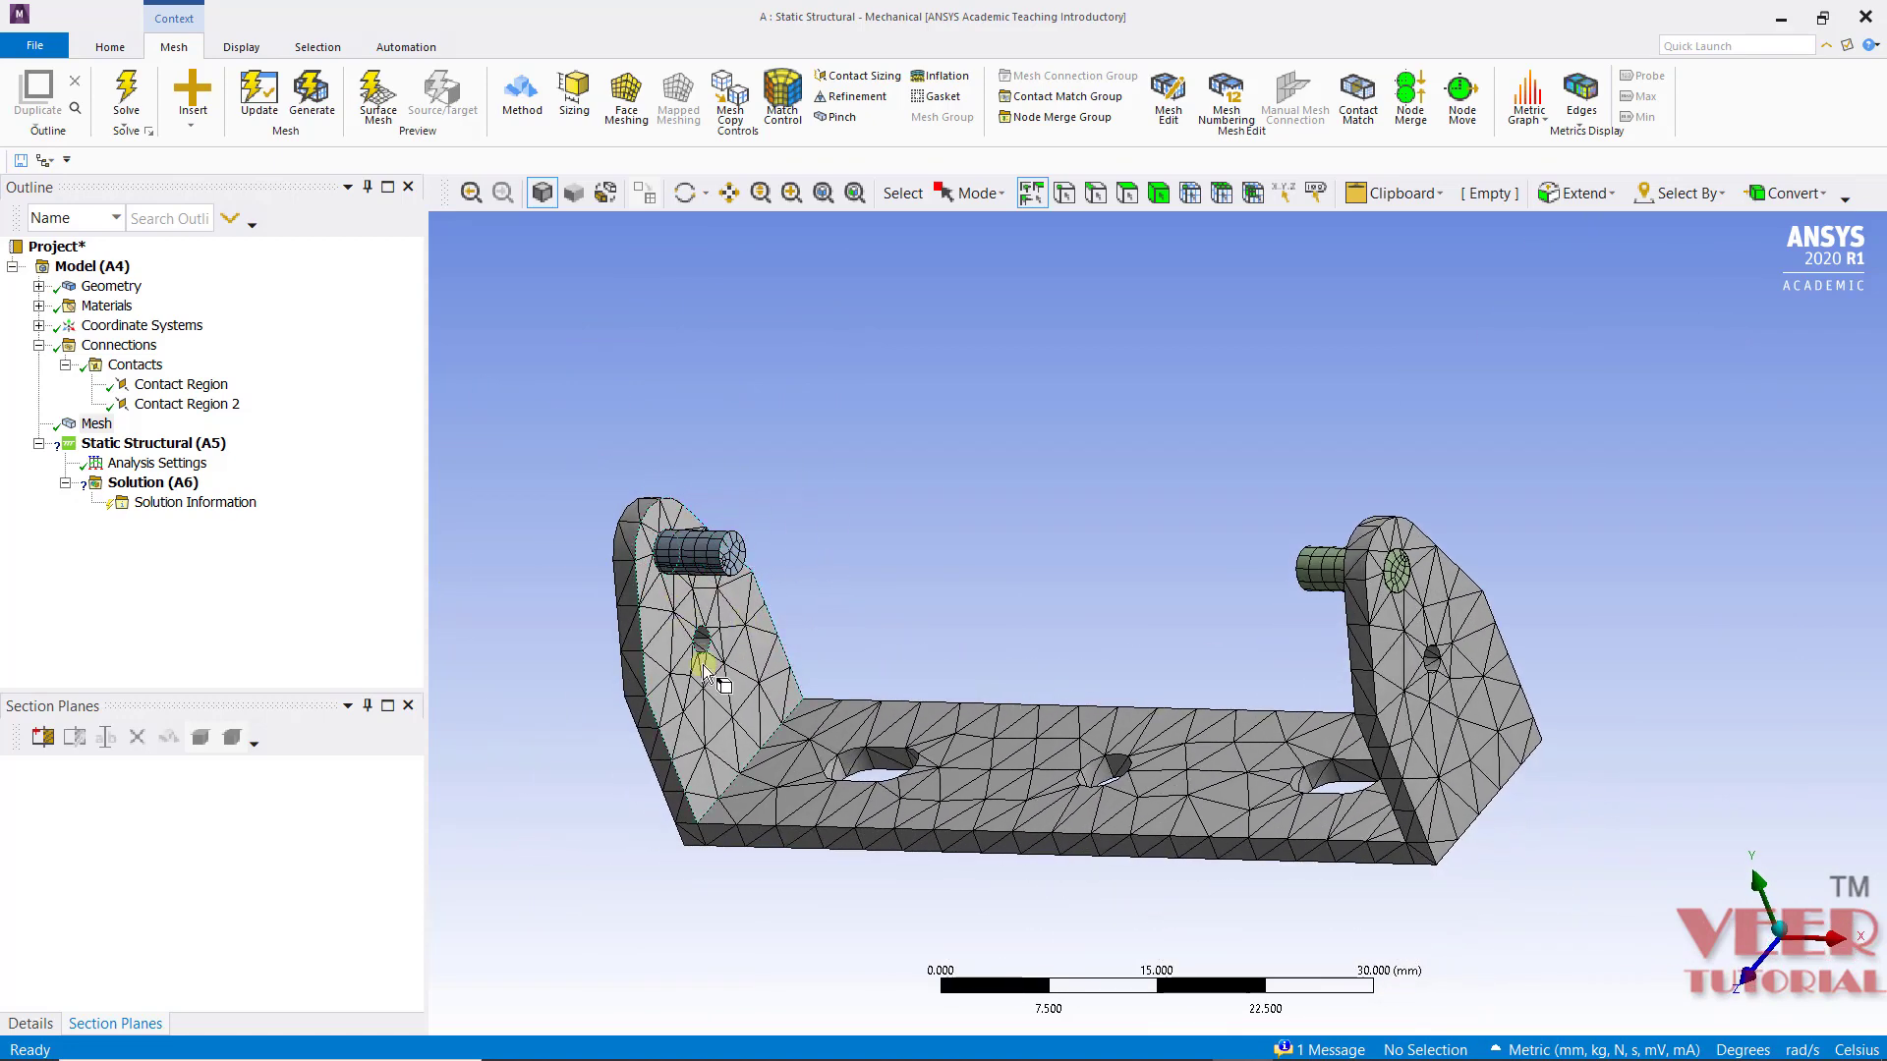
Step: Zoom and orbit around the meshed bracket to inspect its triangular elements
scroll(631, 539, up, 5)
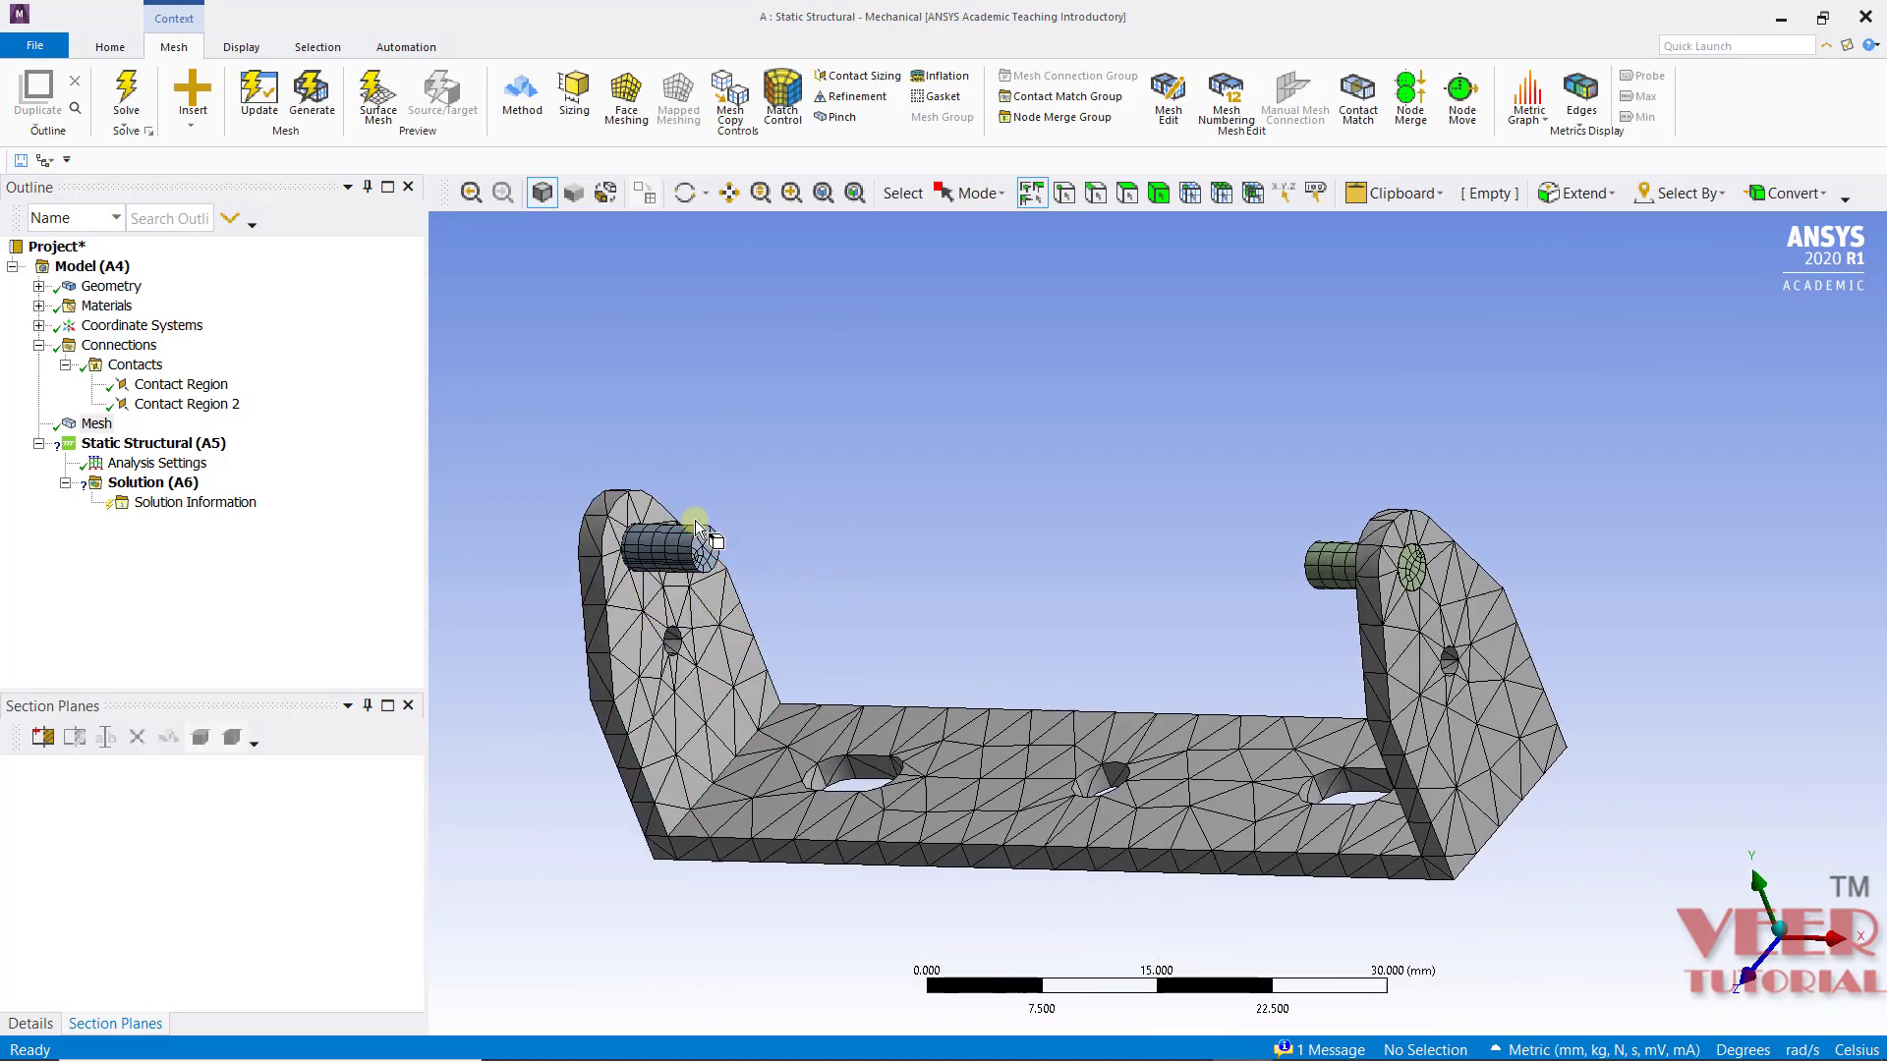
scroll(1188, 542, down, 3)
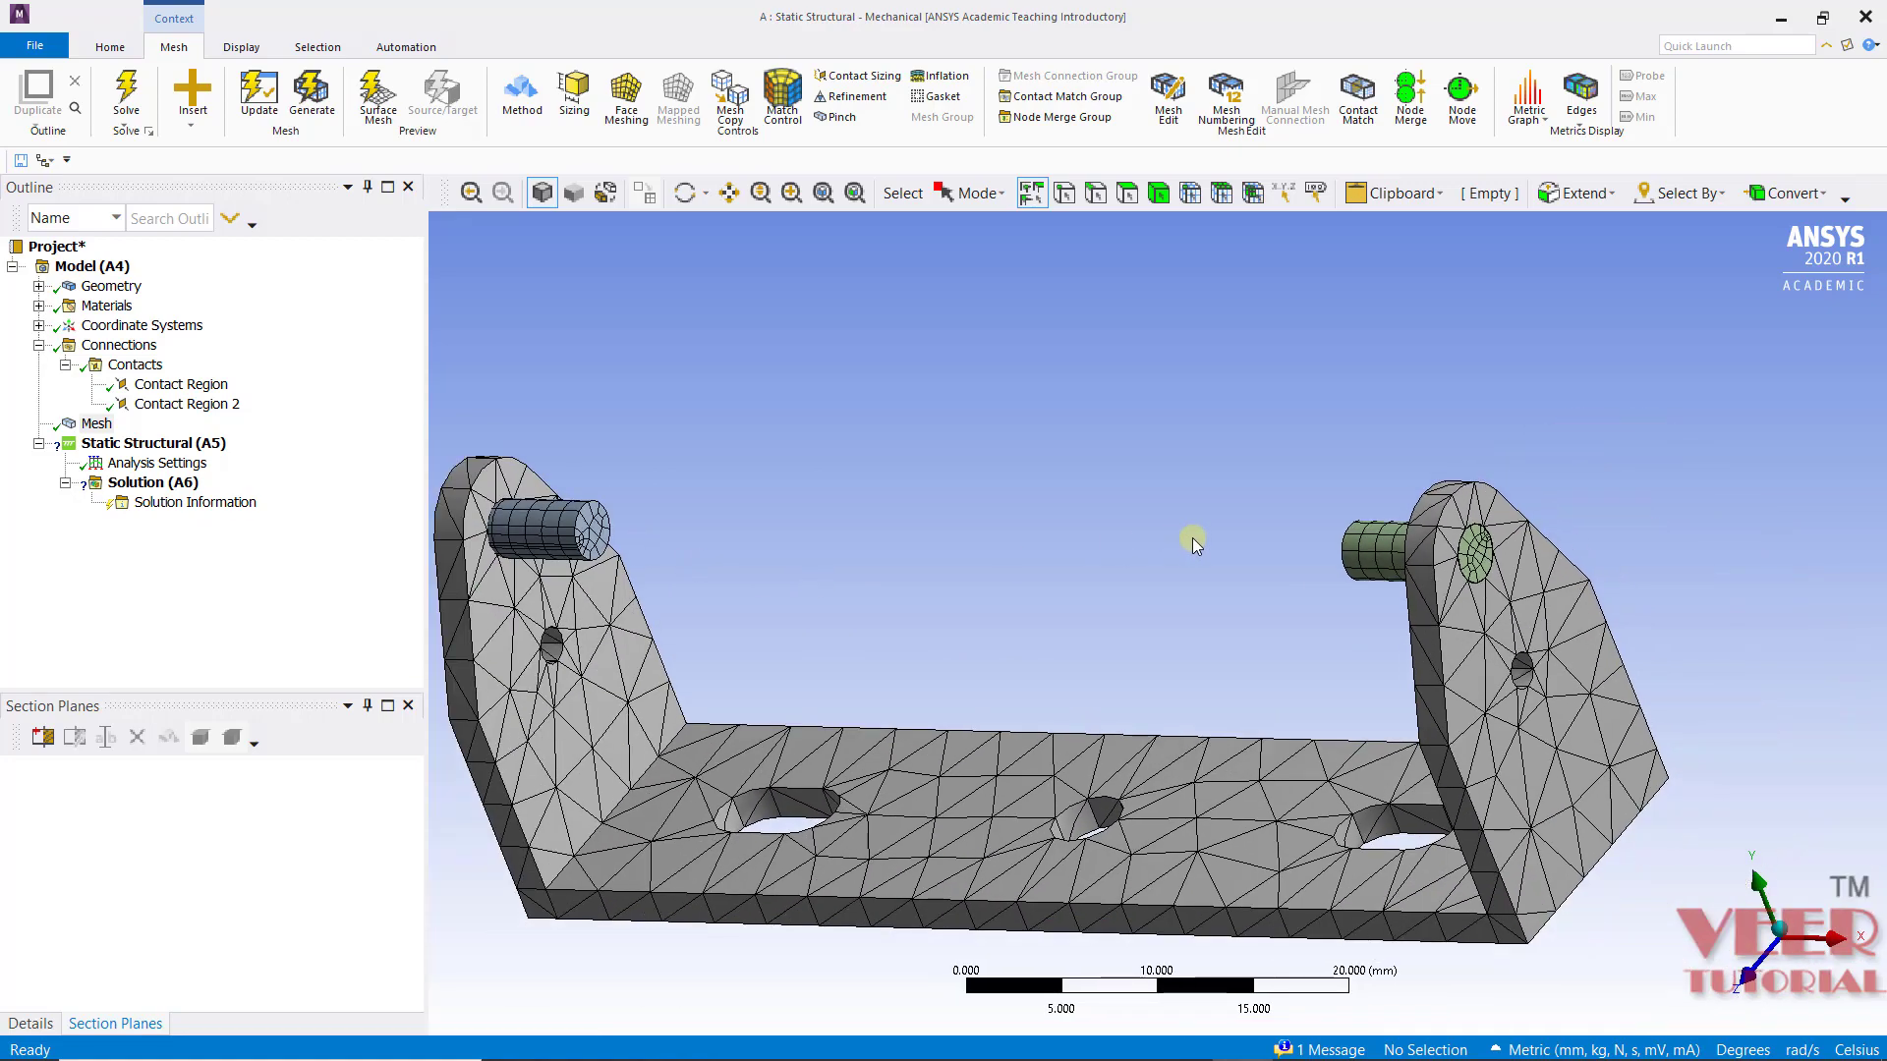
scroll(1192, 543, down, 2)
middle_drag(1213, 560, 1052, 632)
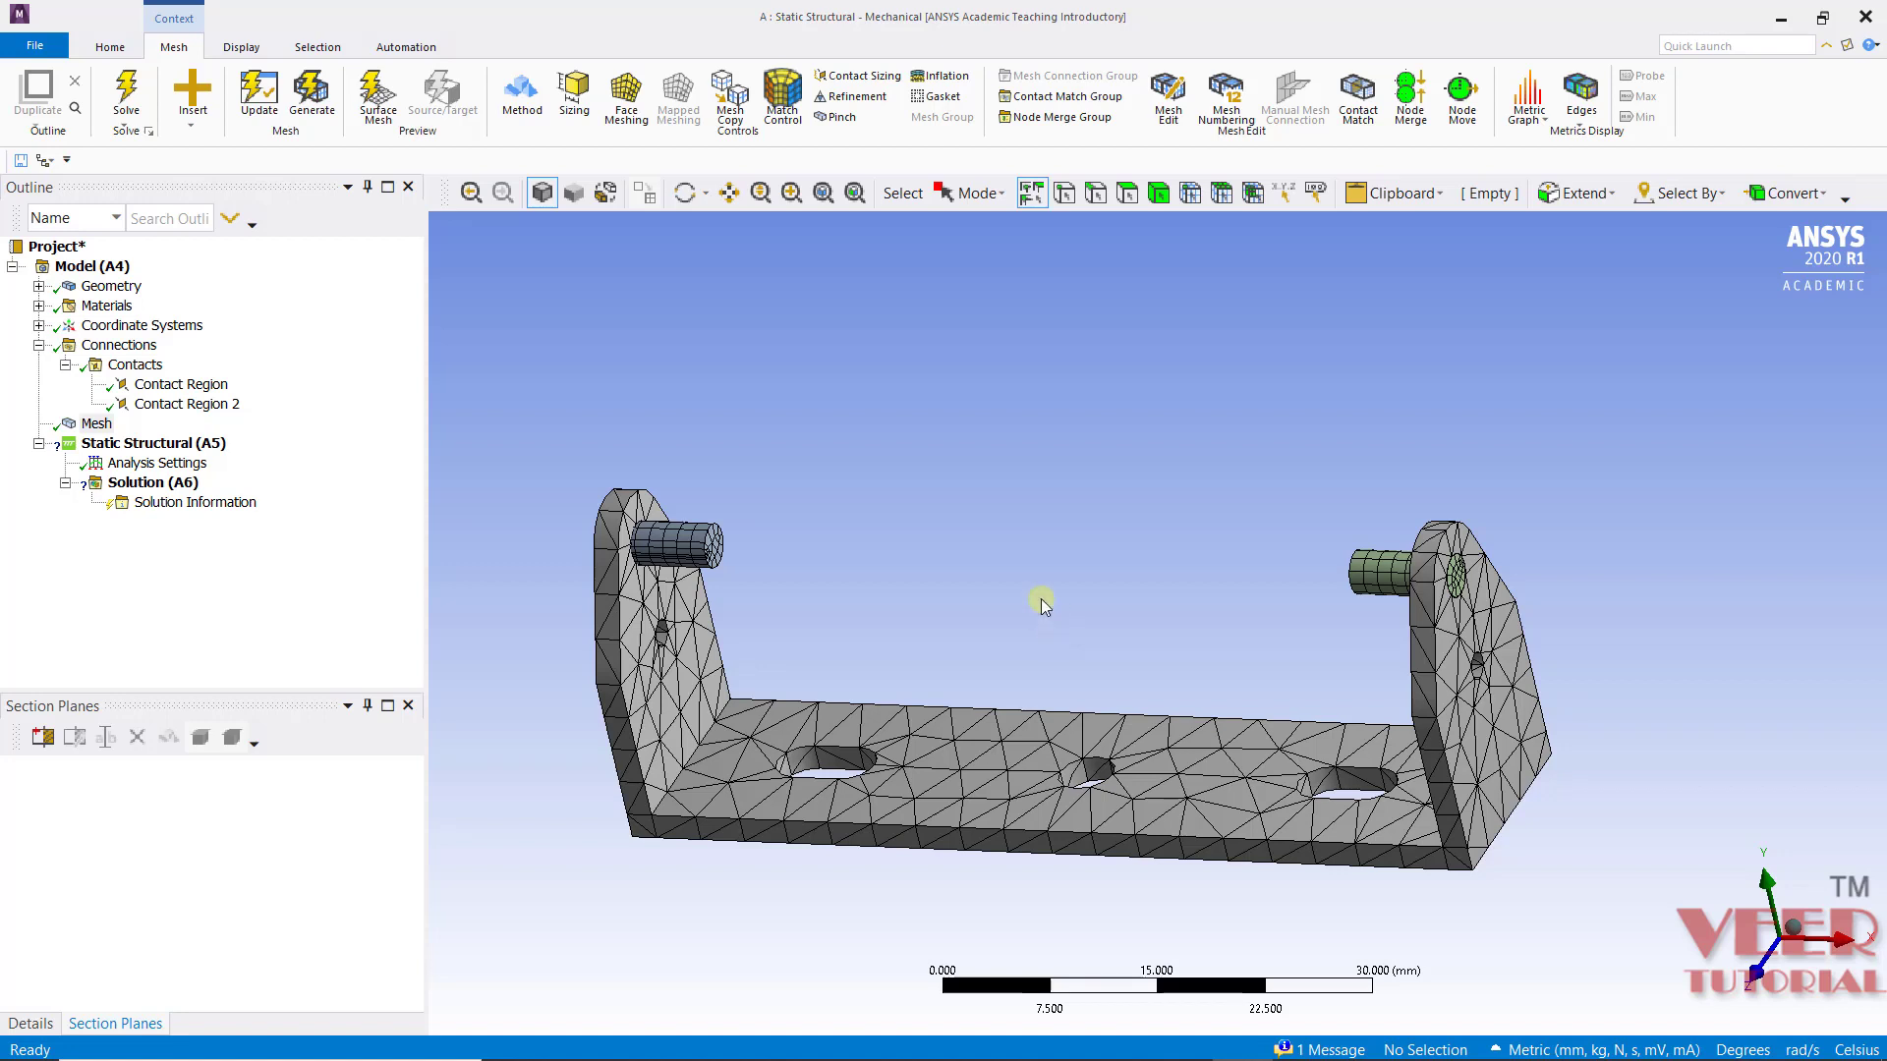
middle_drag(729, 651, 1055, 668)
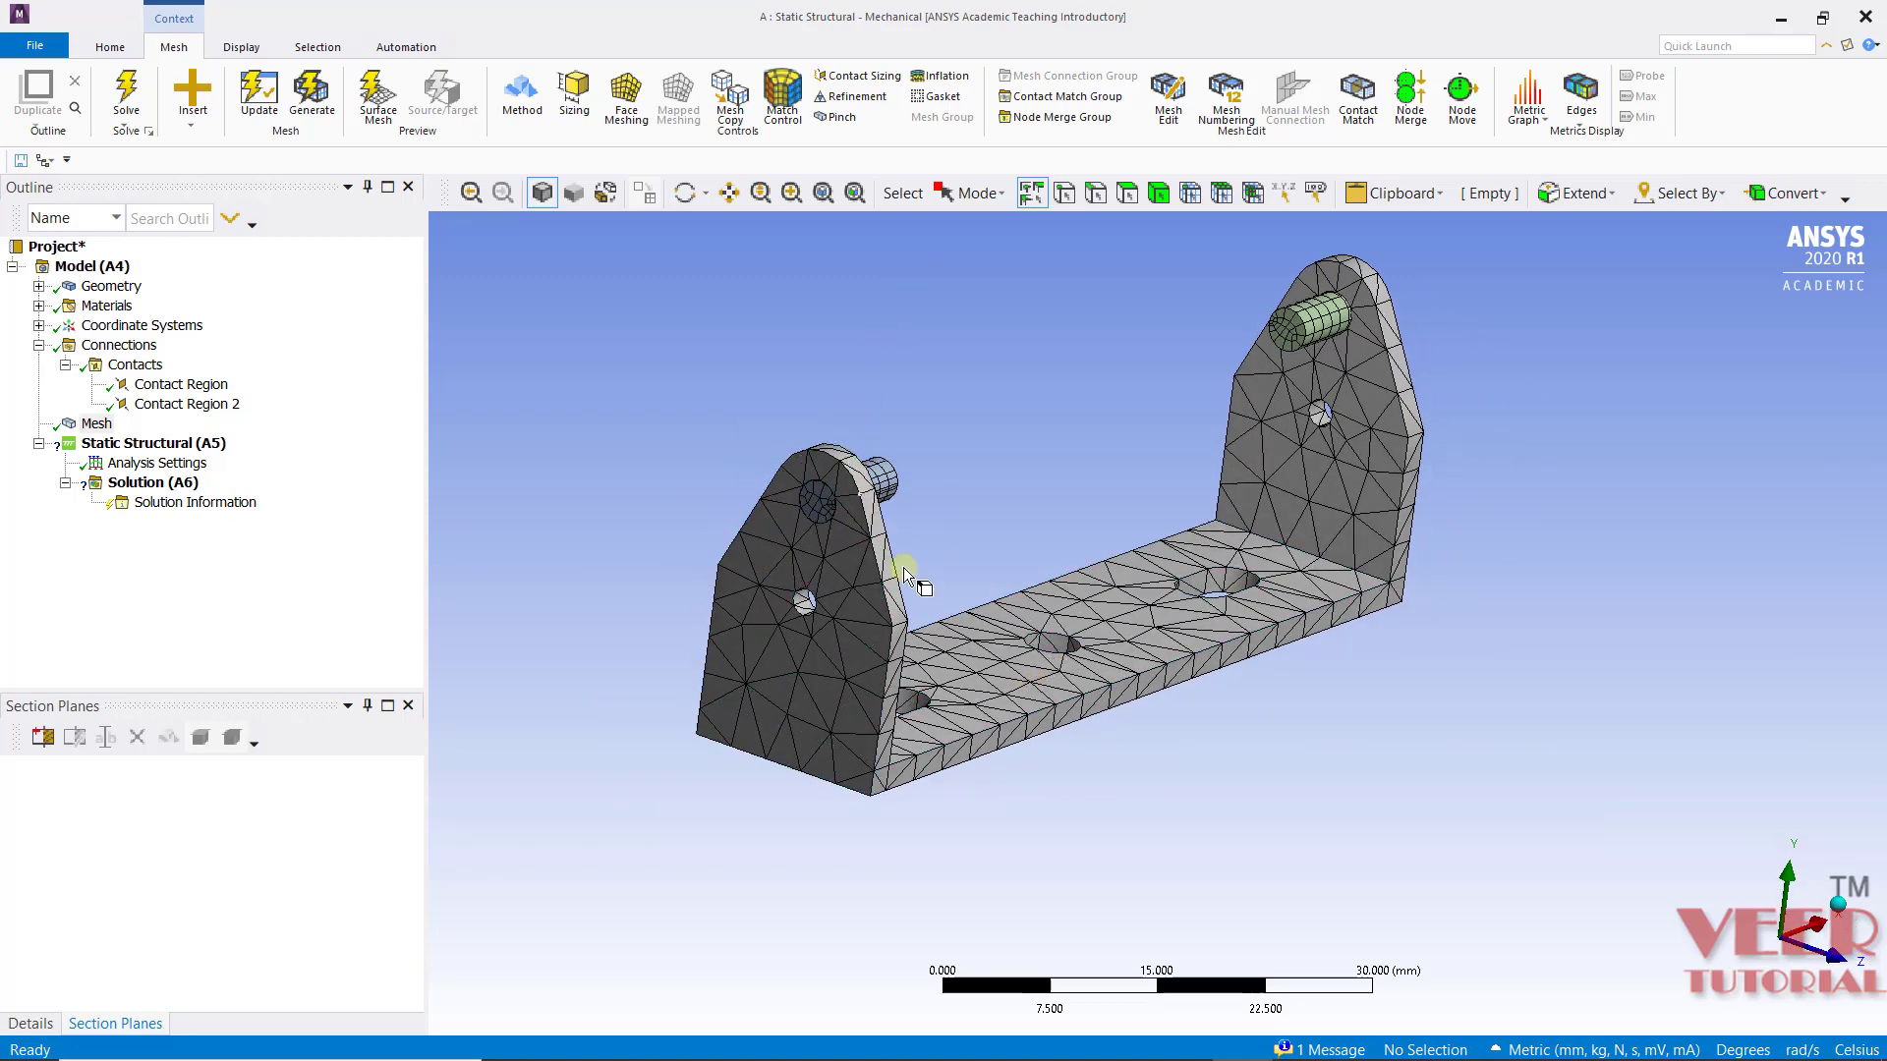
middle_drag(904, 568, 835, 531)
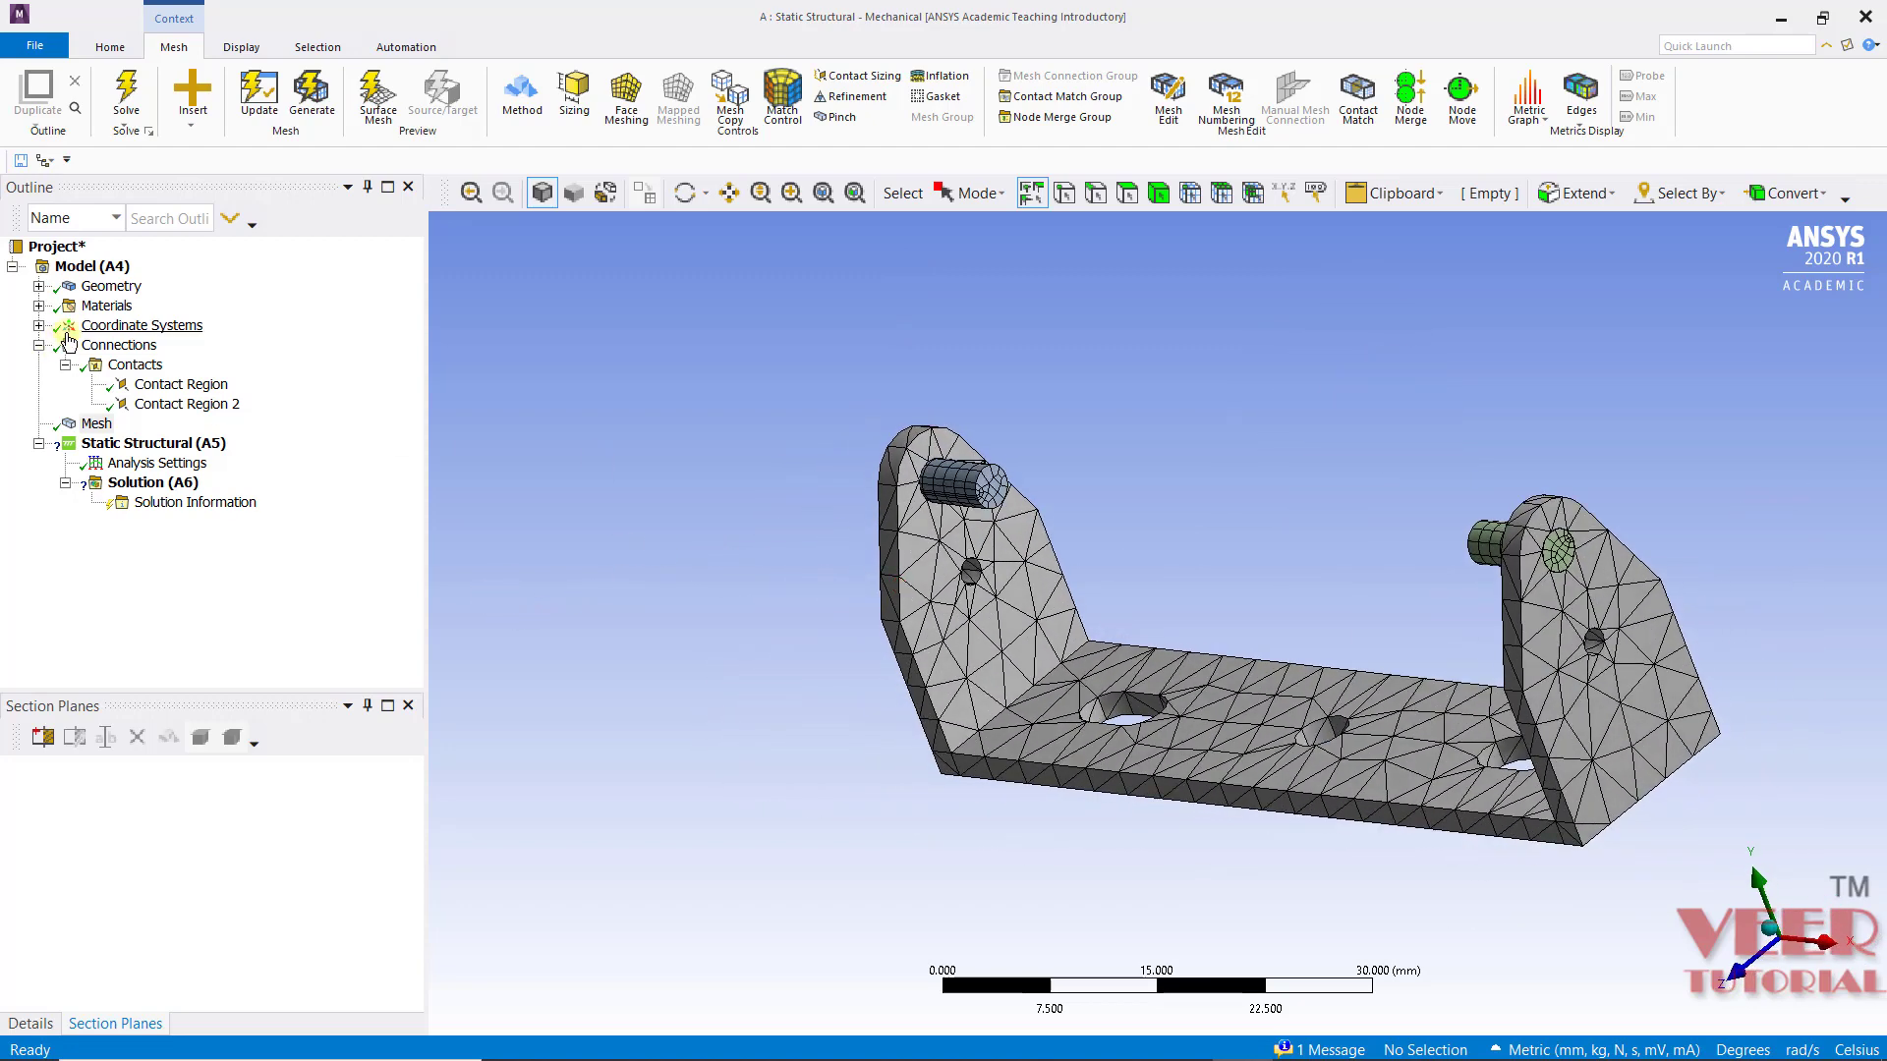
click(93, 425)
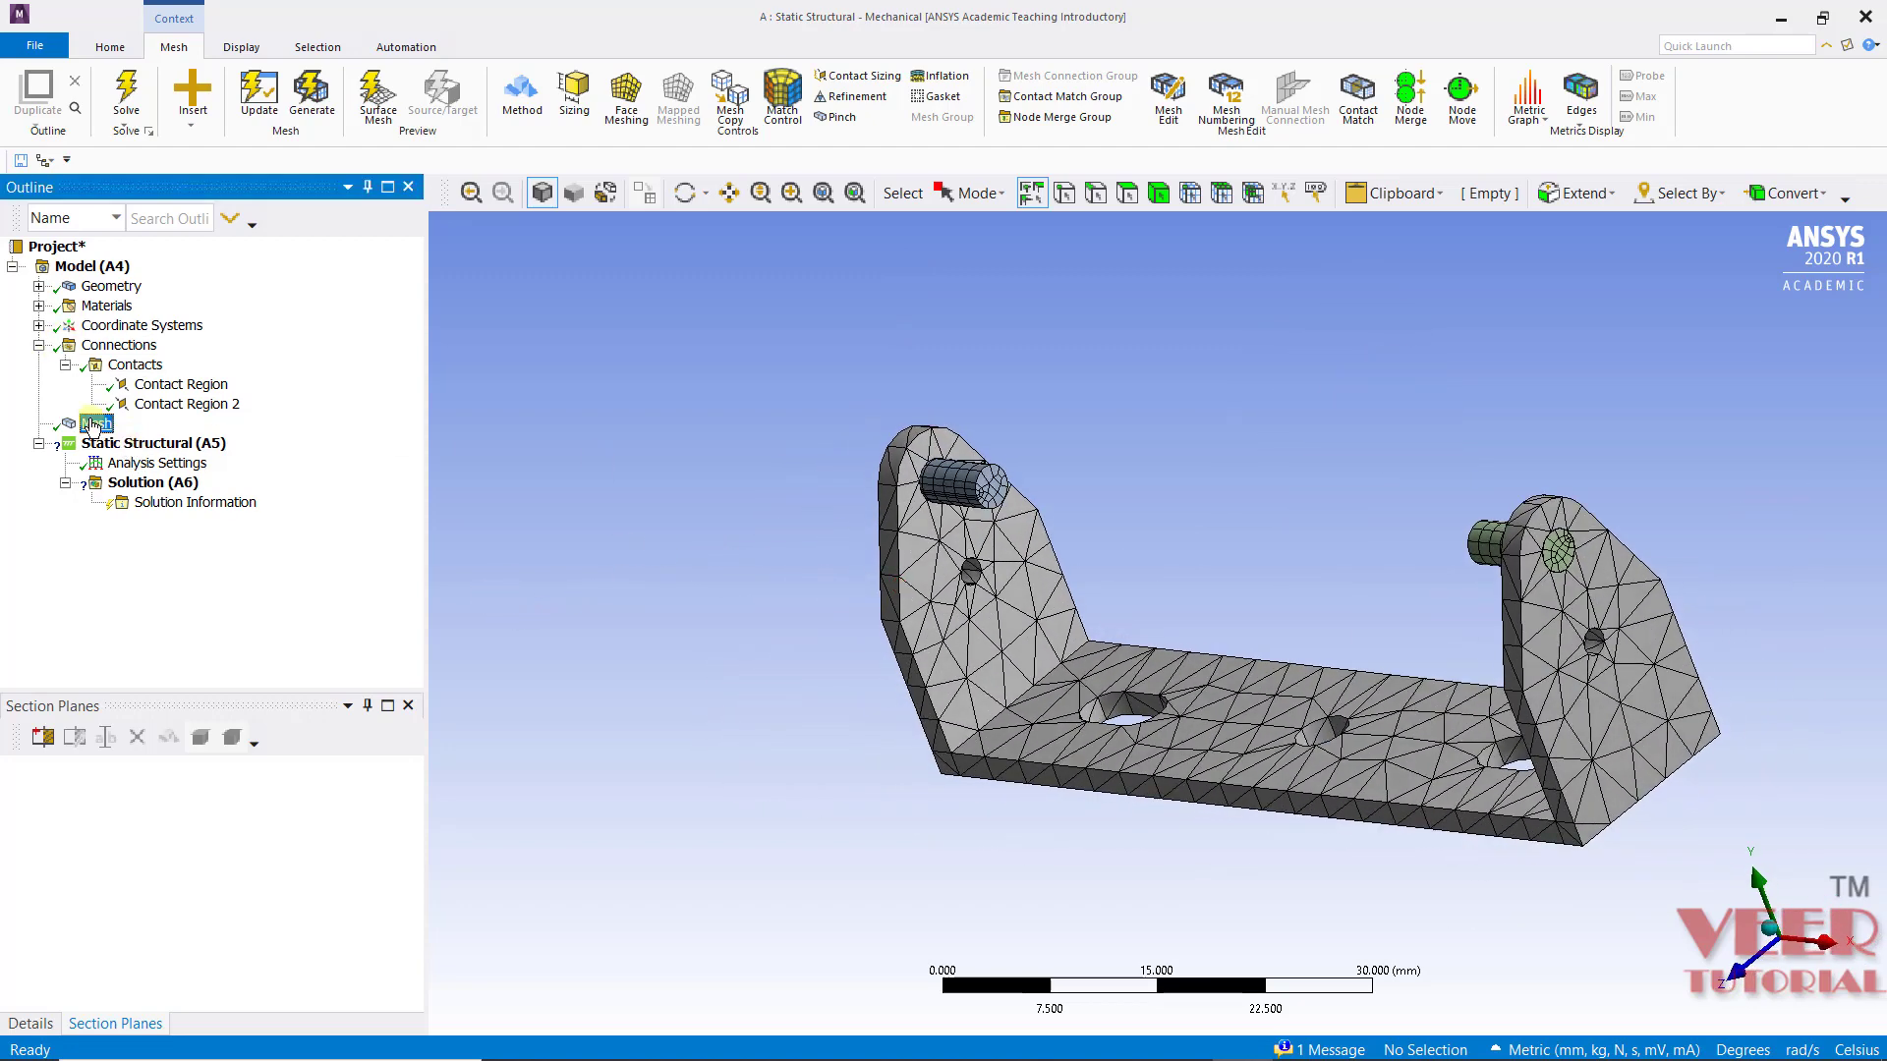
click(658, 583)
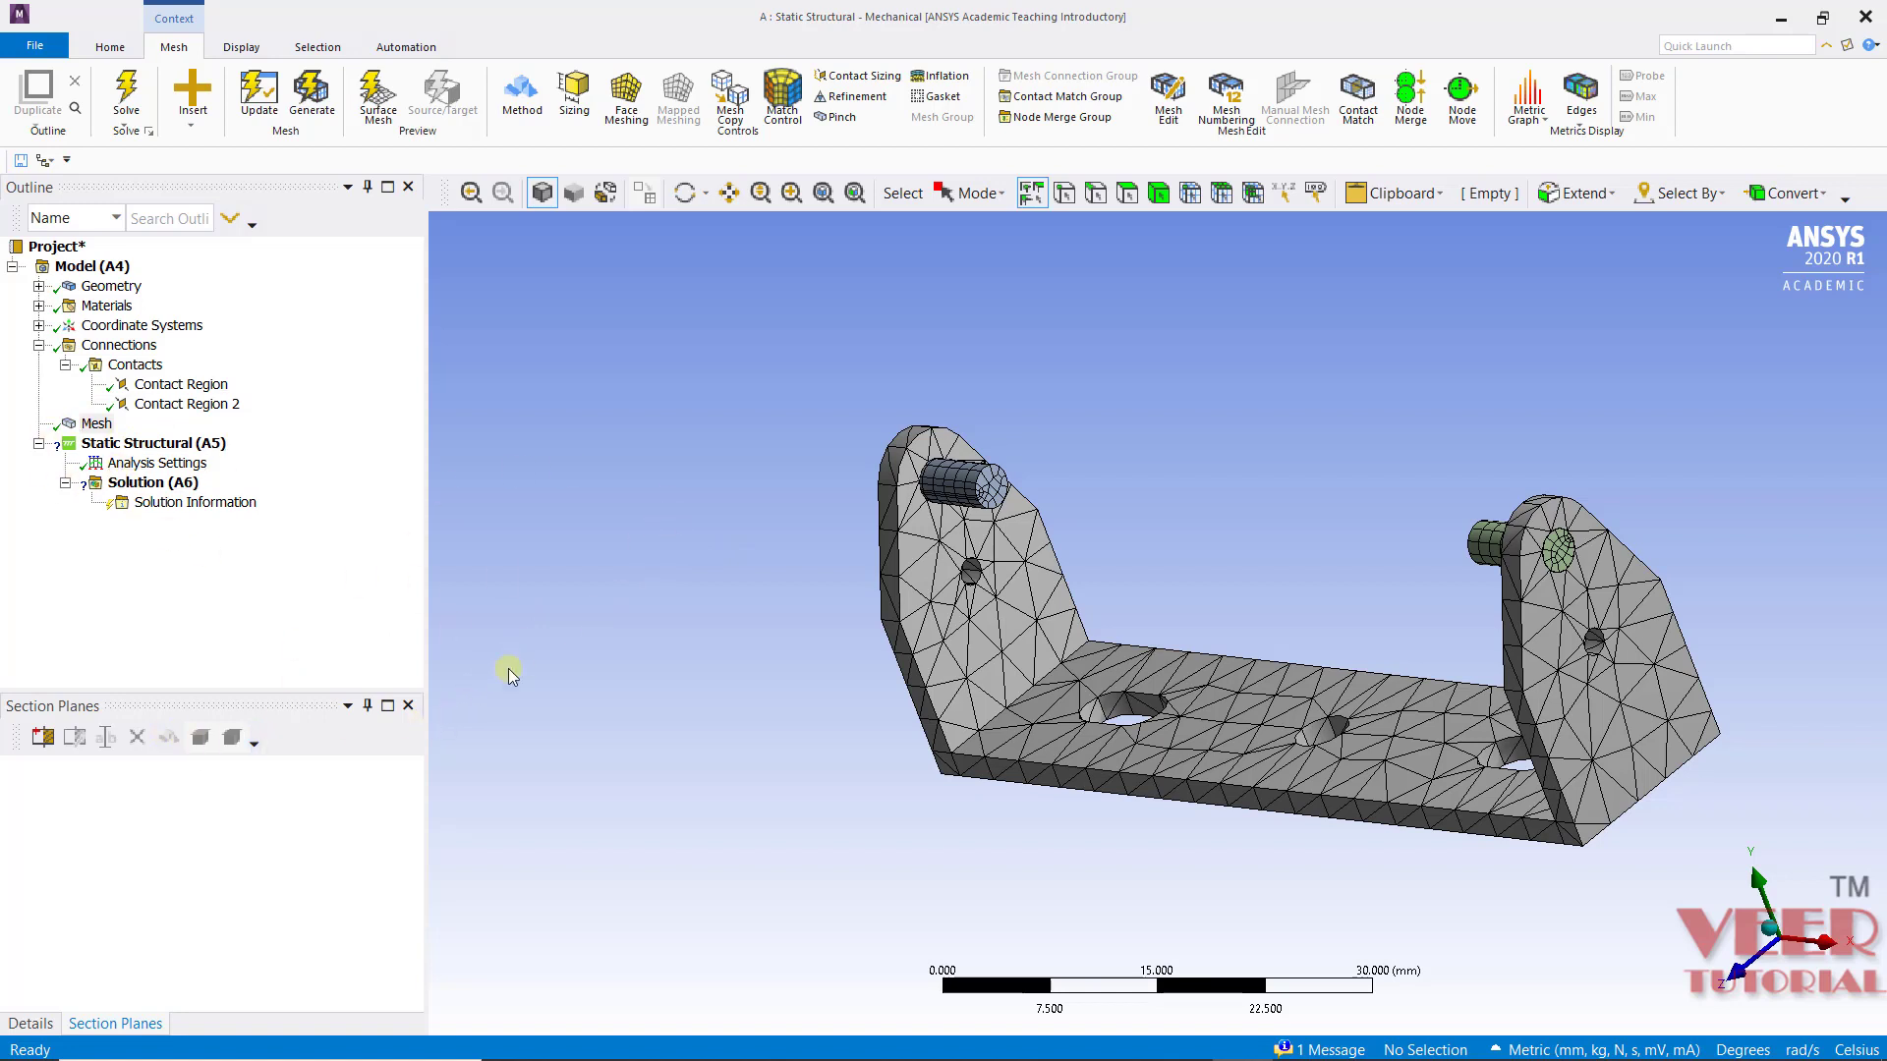
Step: Set the Mesh element size to 3 mm and regenerate the mesh across bracket and pins
click(408, 705)
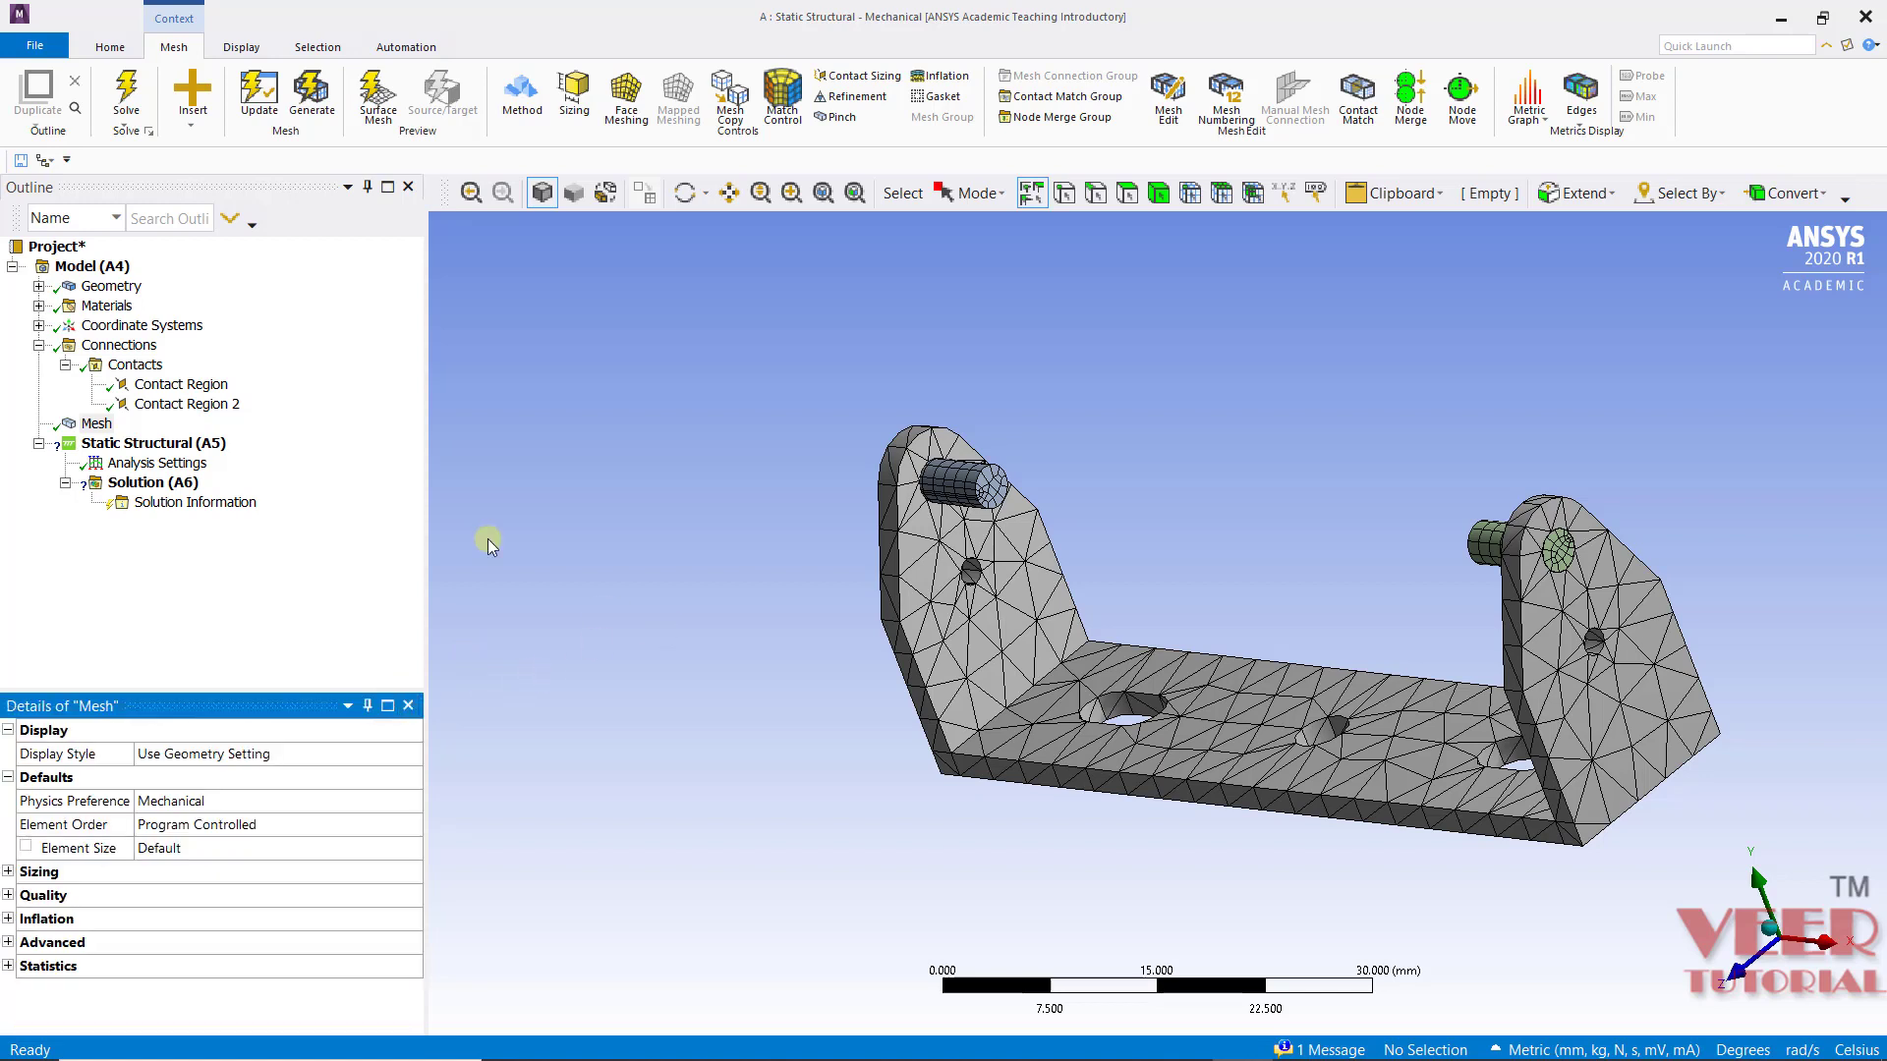
click(97, 425)
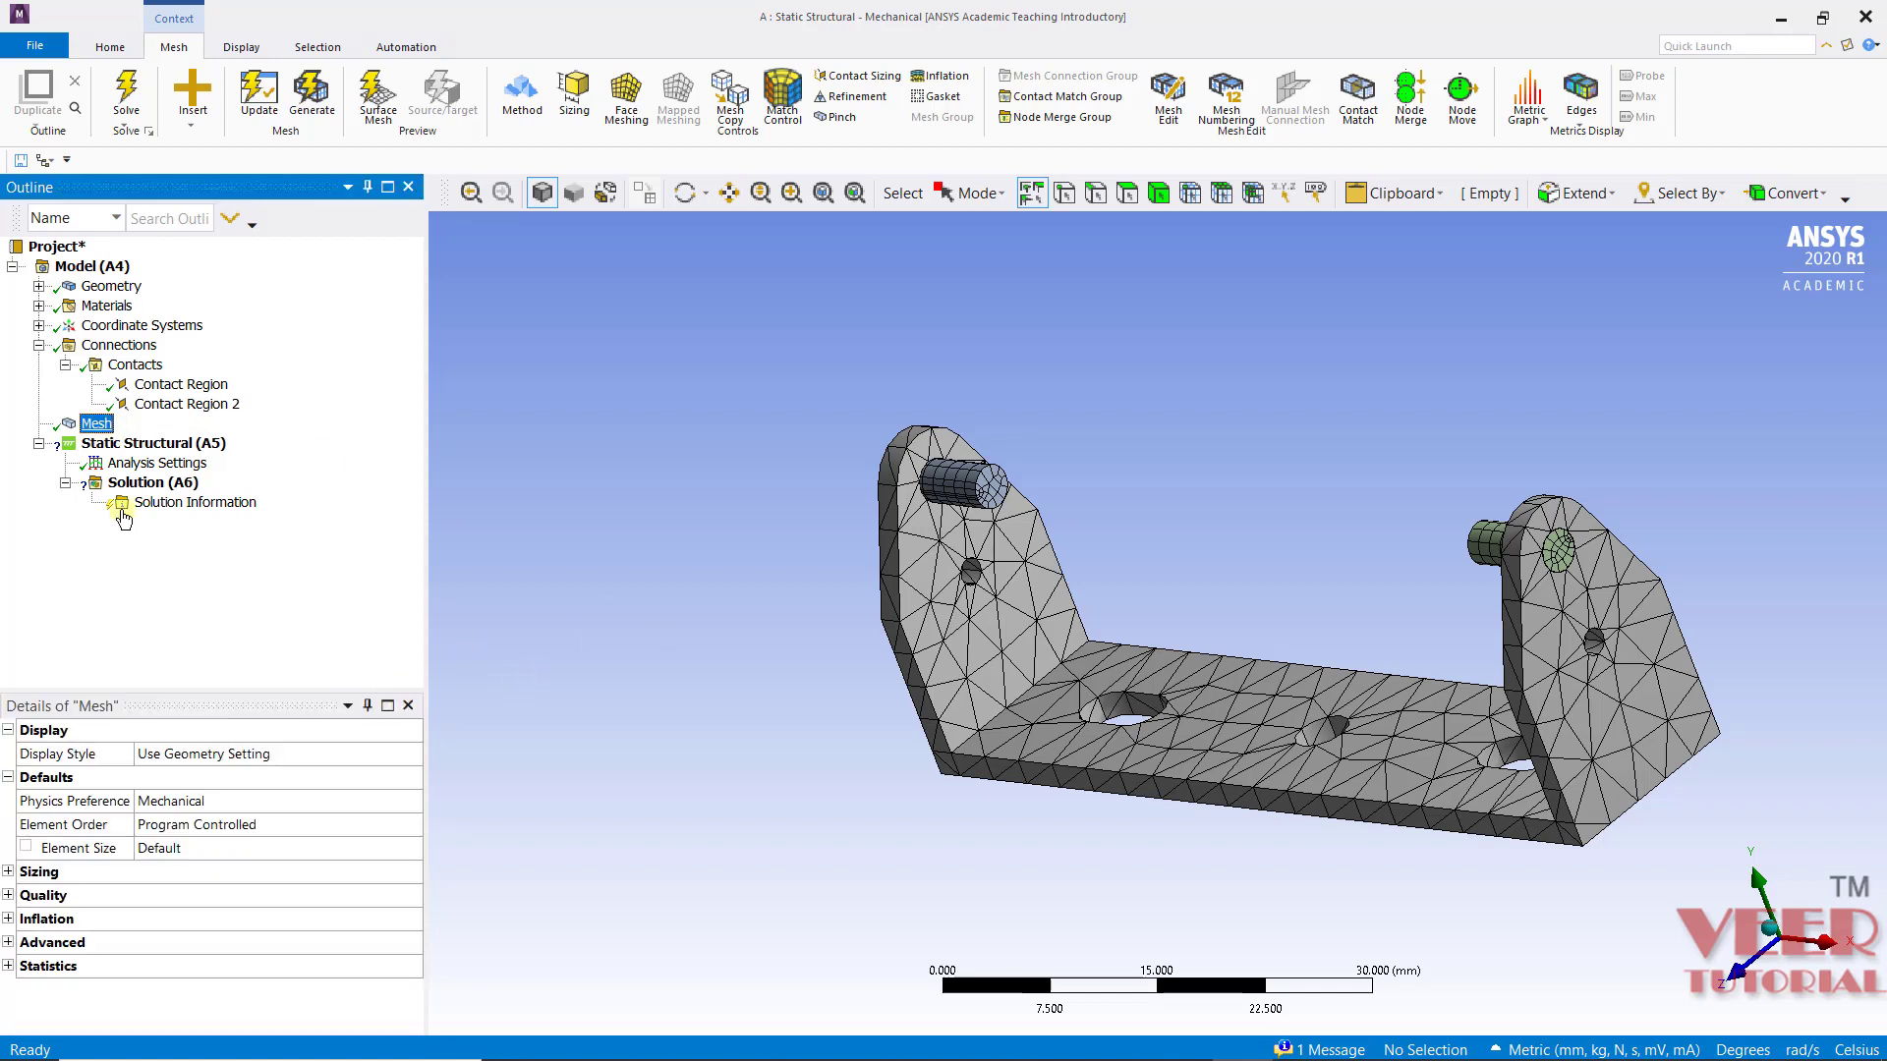
click(198, 851)
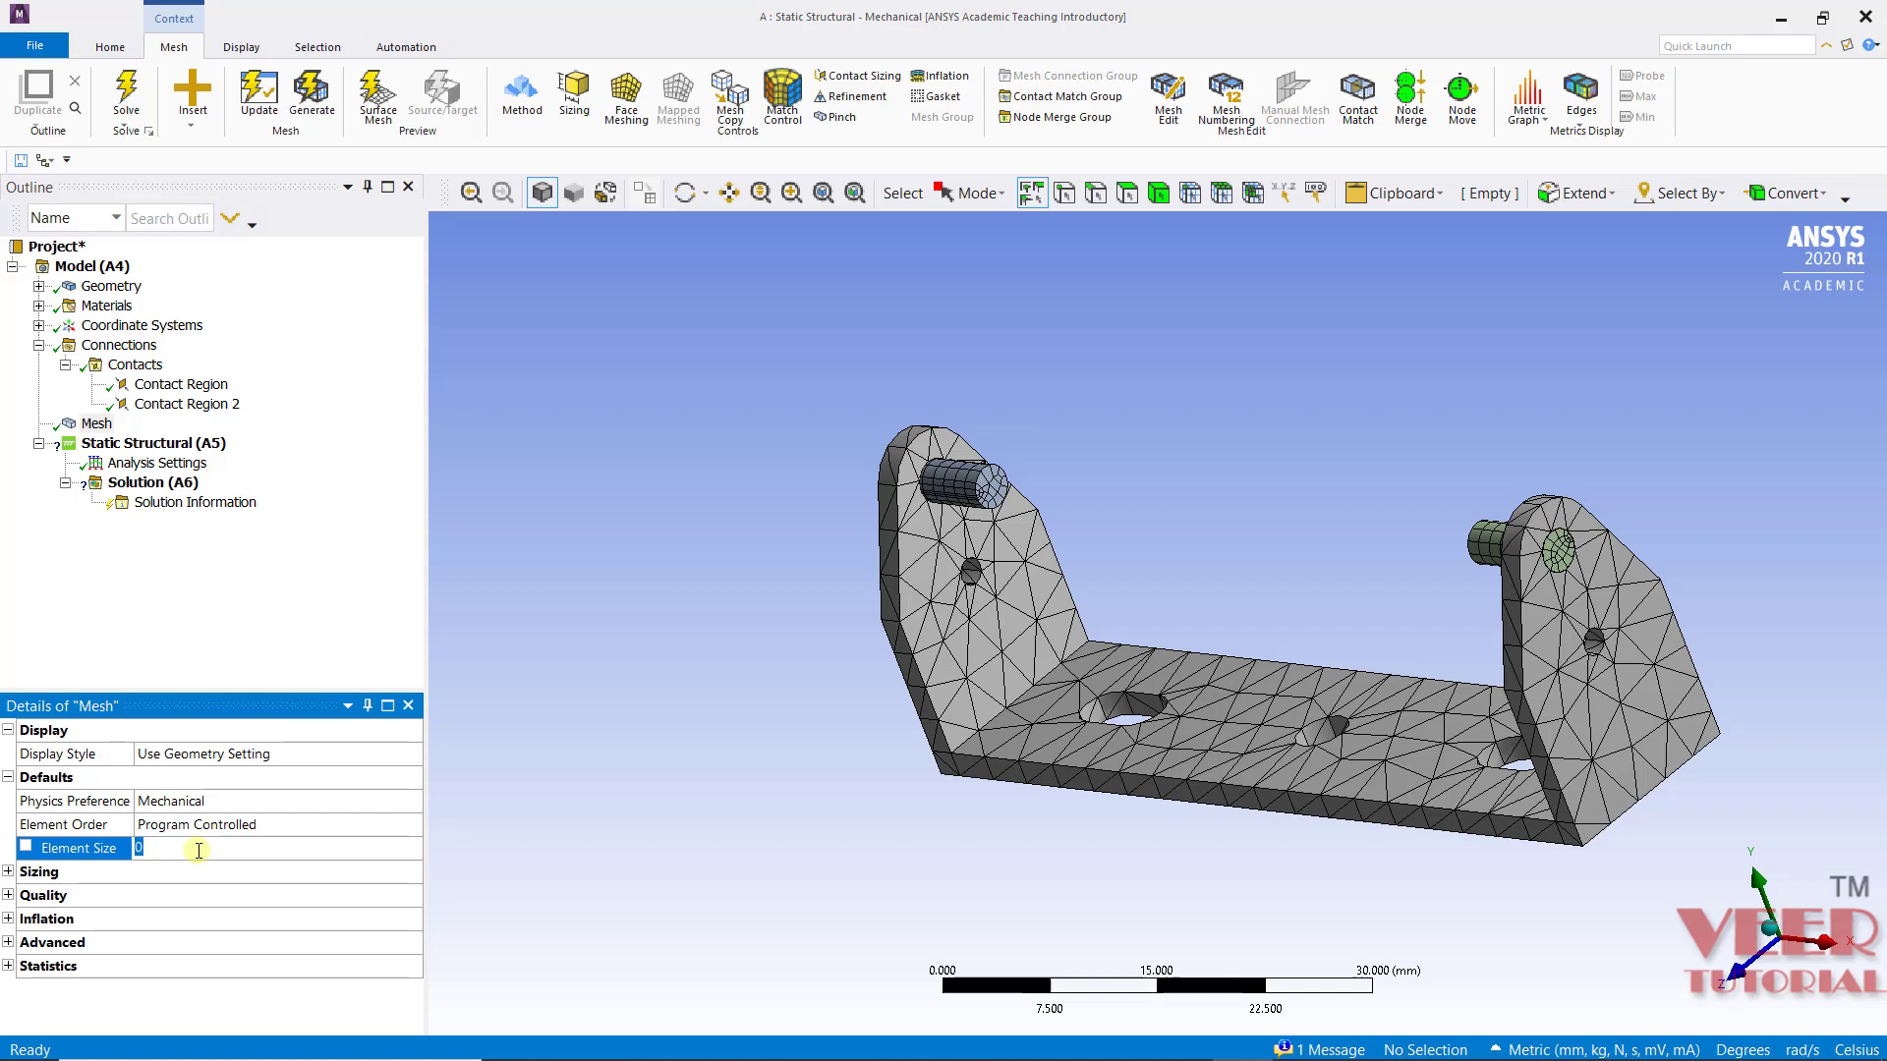
text(3)
key(Return)
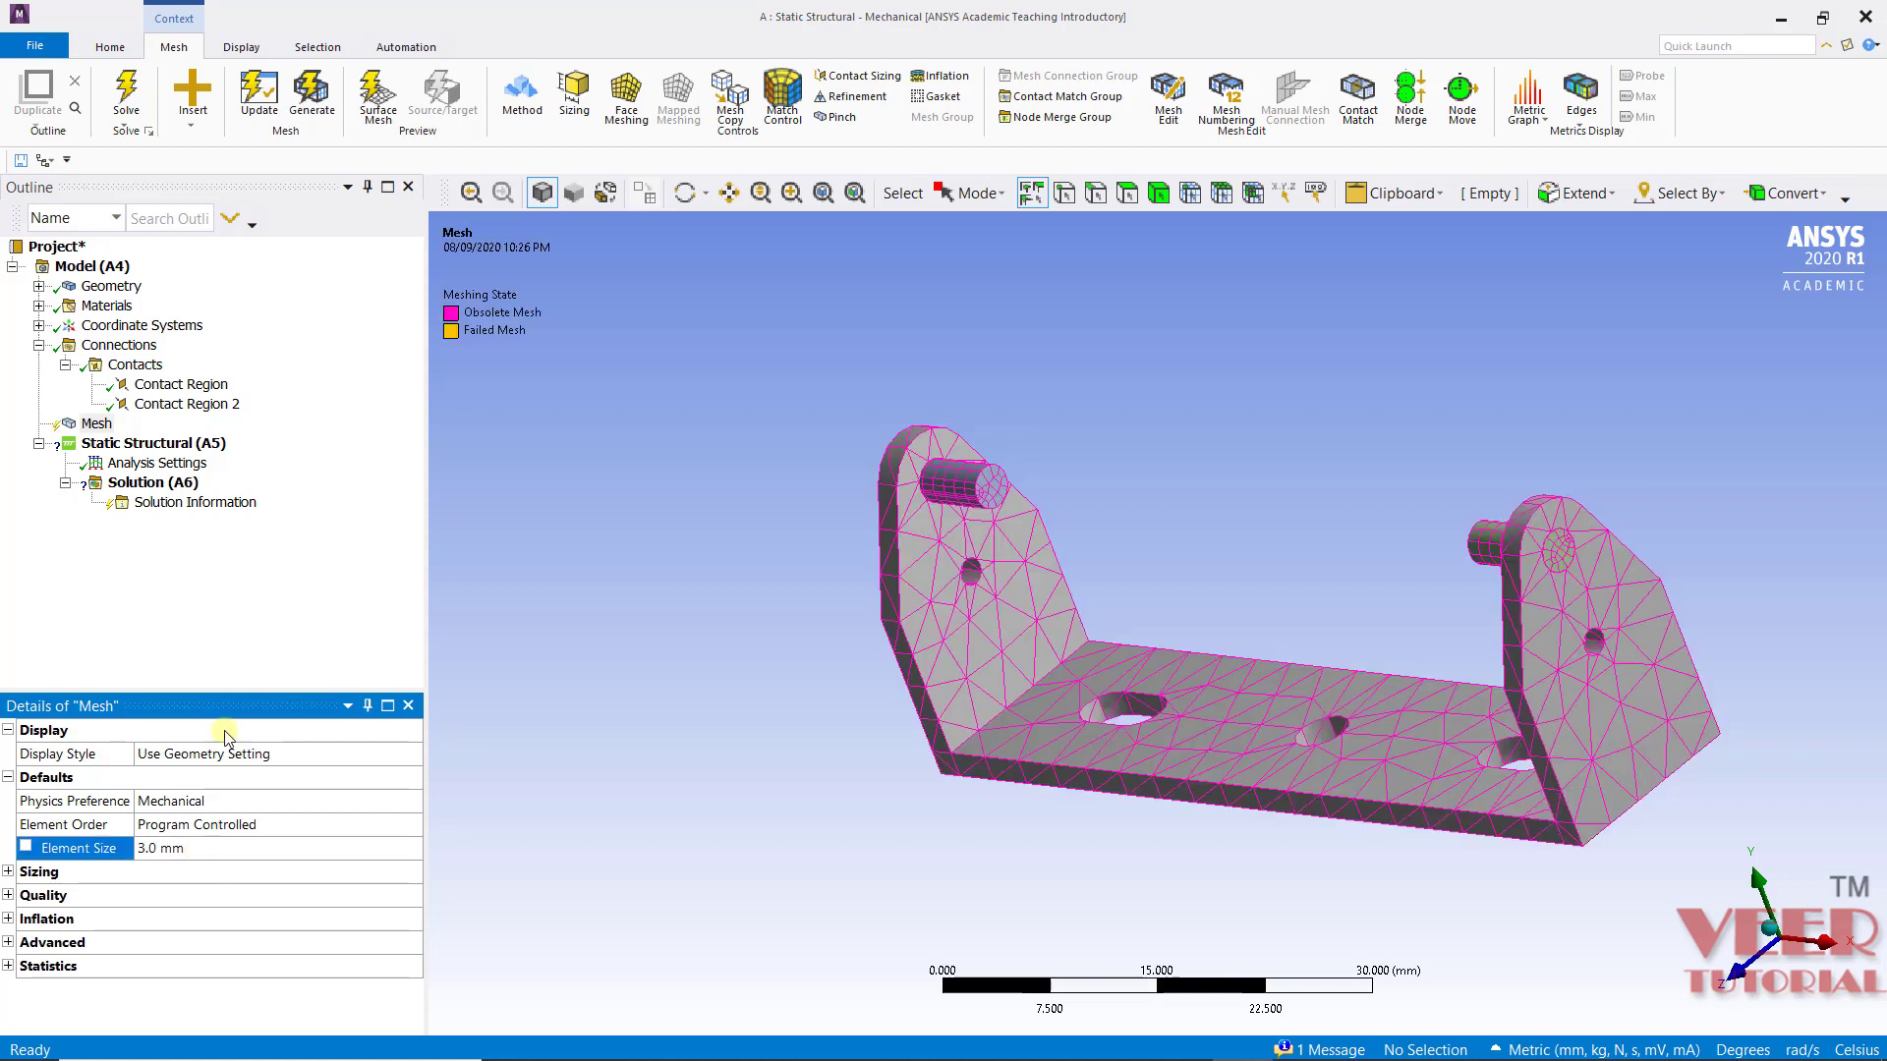
right_click(95, 423)
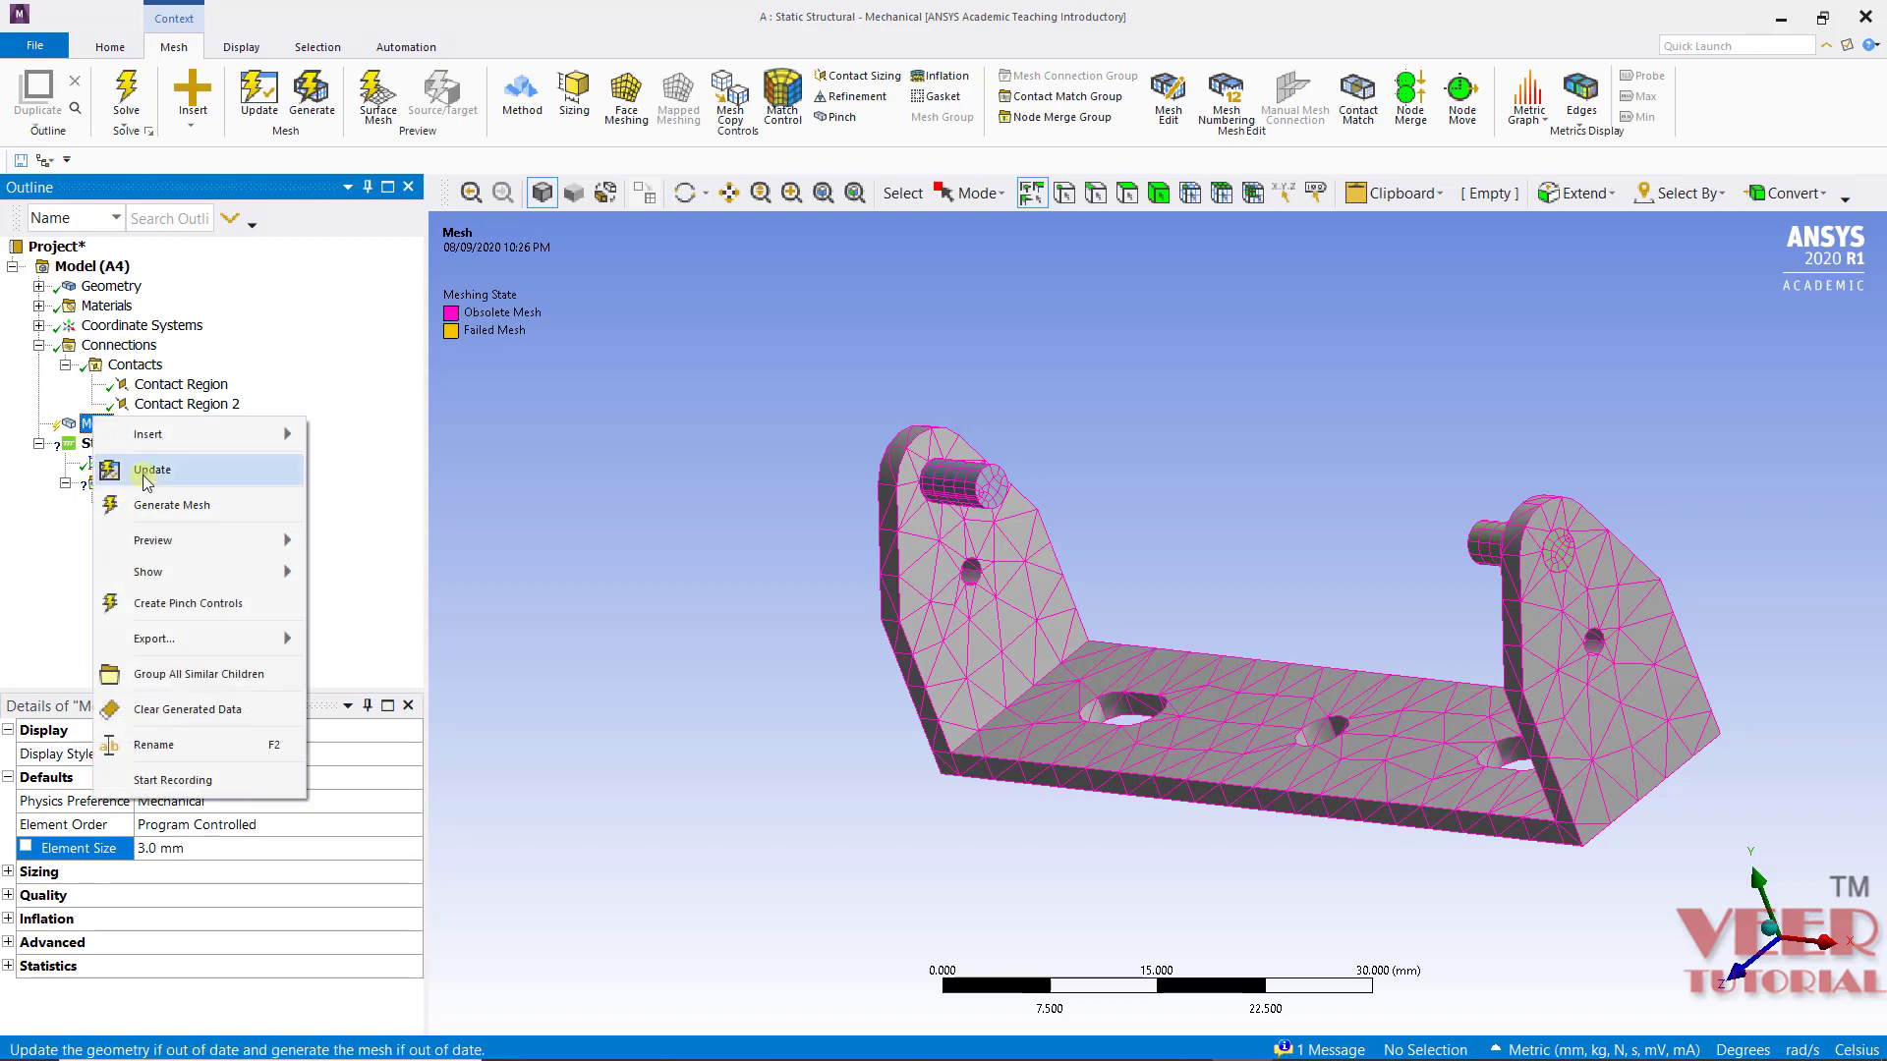
click(158, 503)
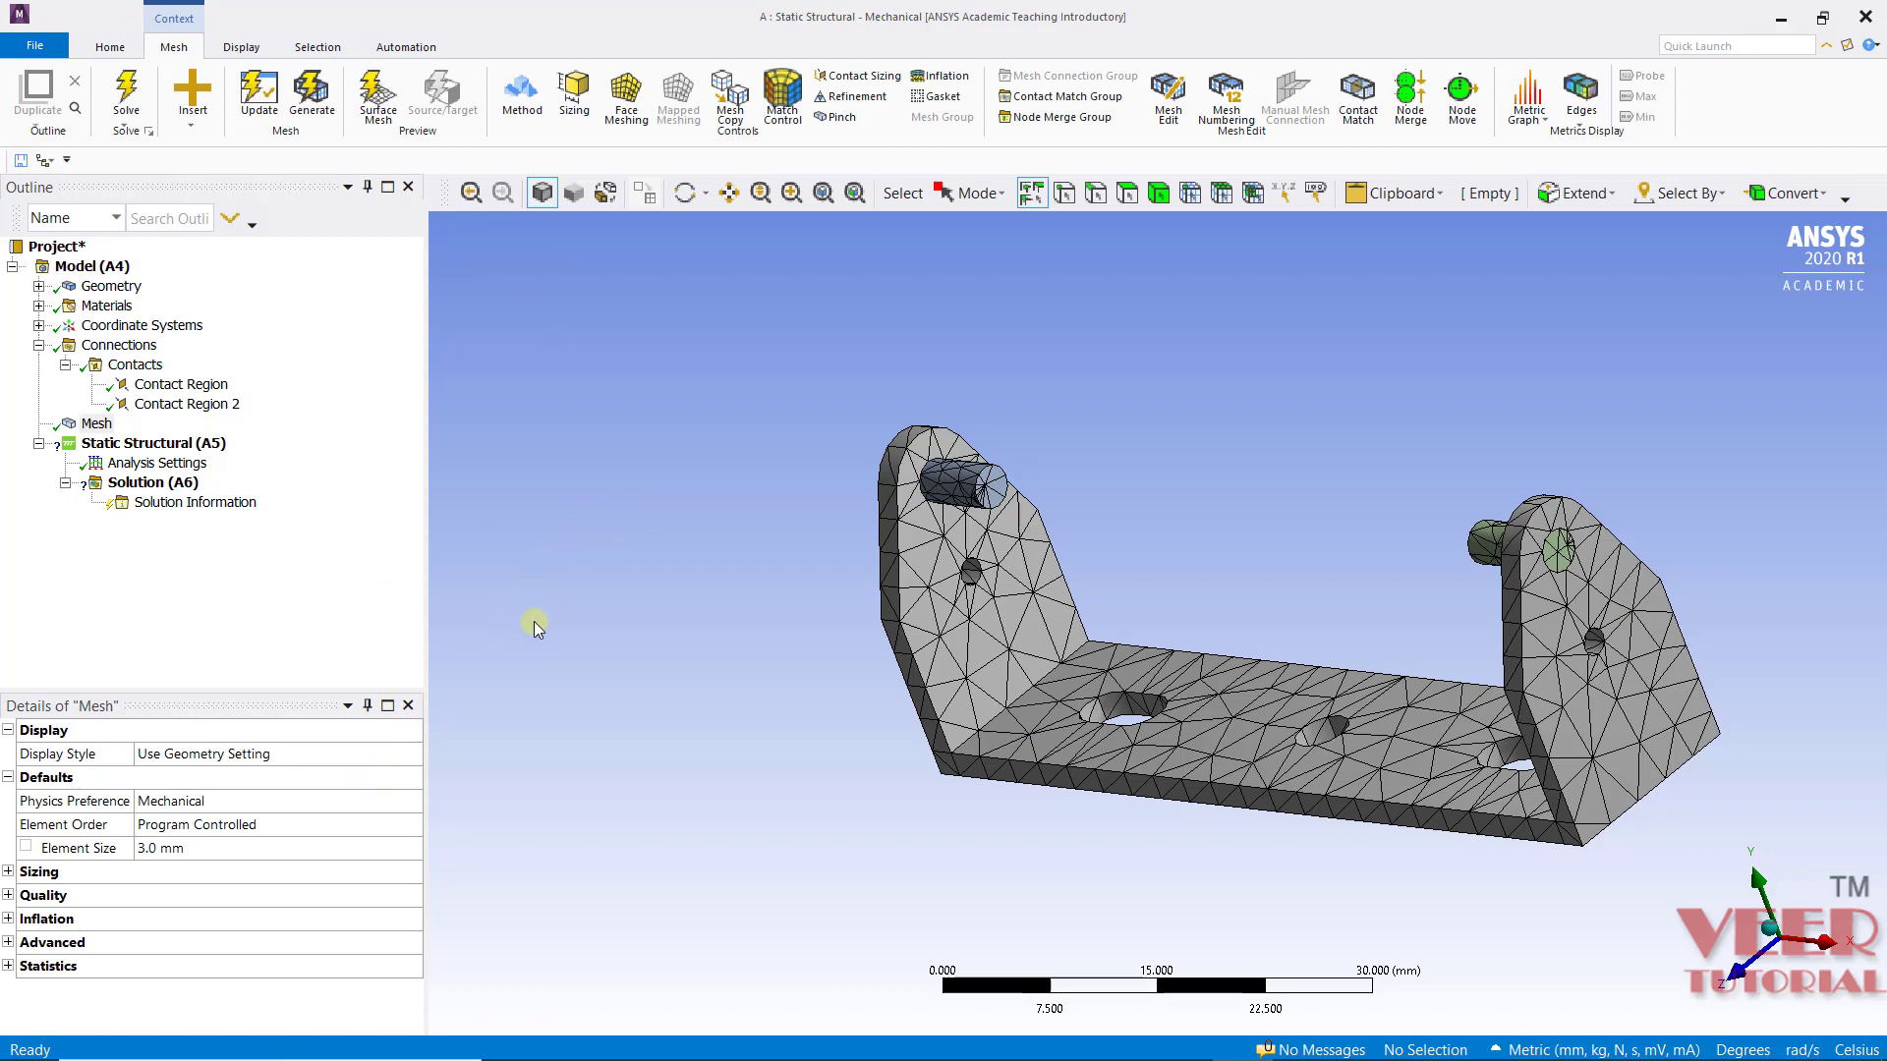
middle_drag(533, 621, 687, 576)
click(110, 425)
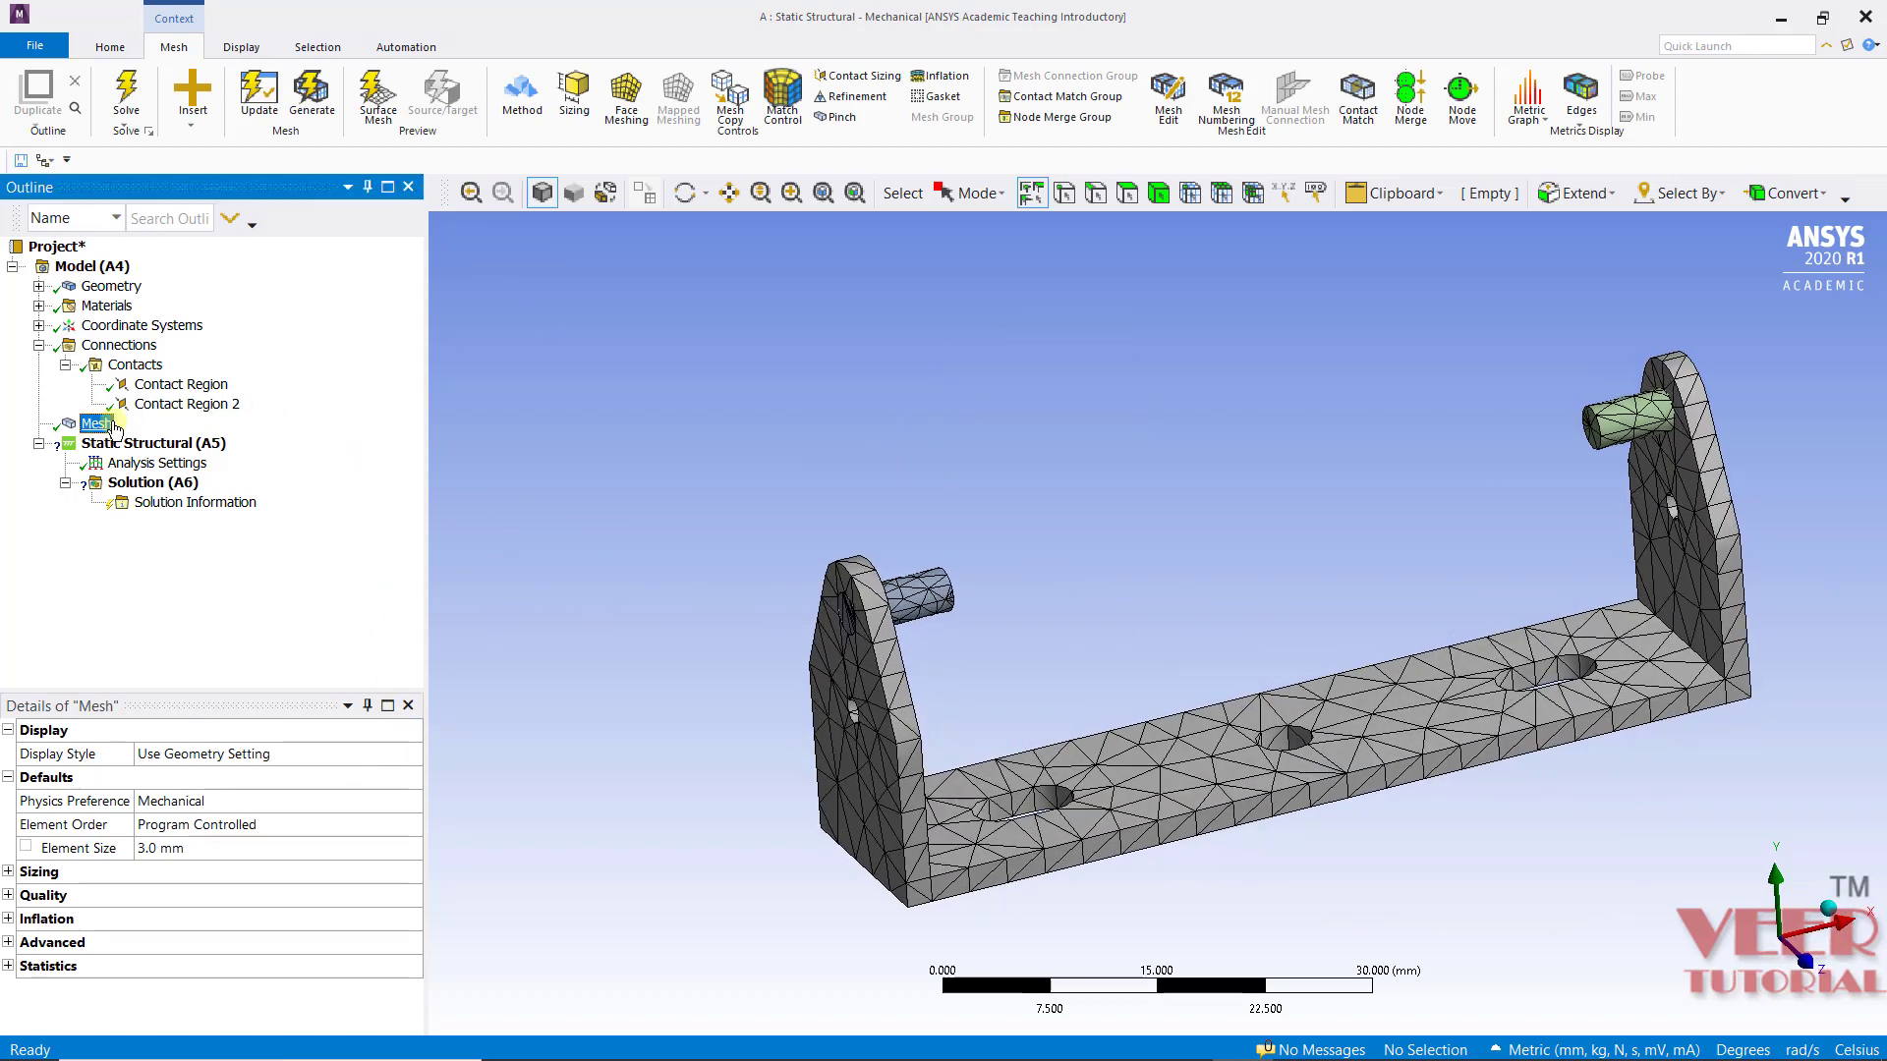
Step: Insert a Contact Sizing scoped to Contact Region with a 1 mm element size
right_click(113, 428)
mouse_move(221, 439)
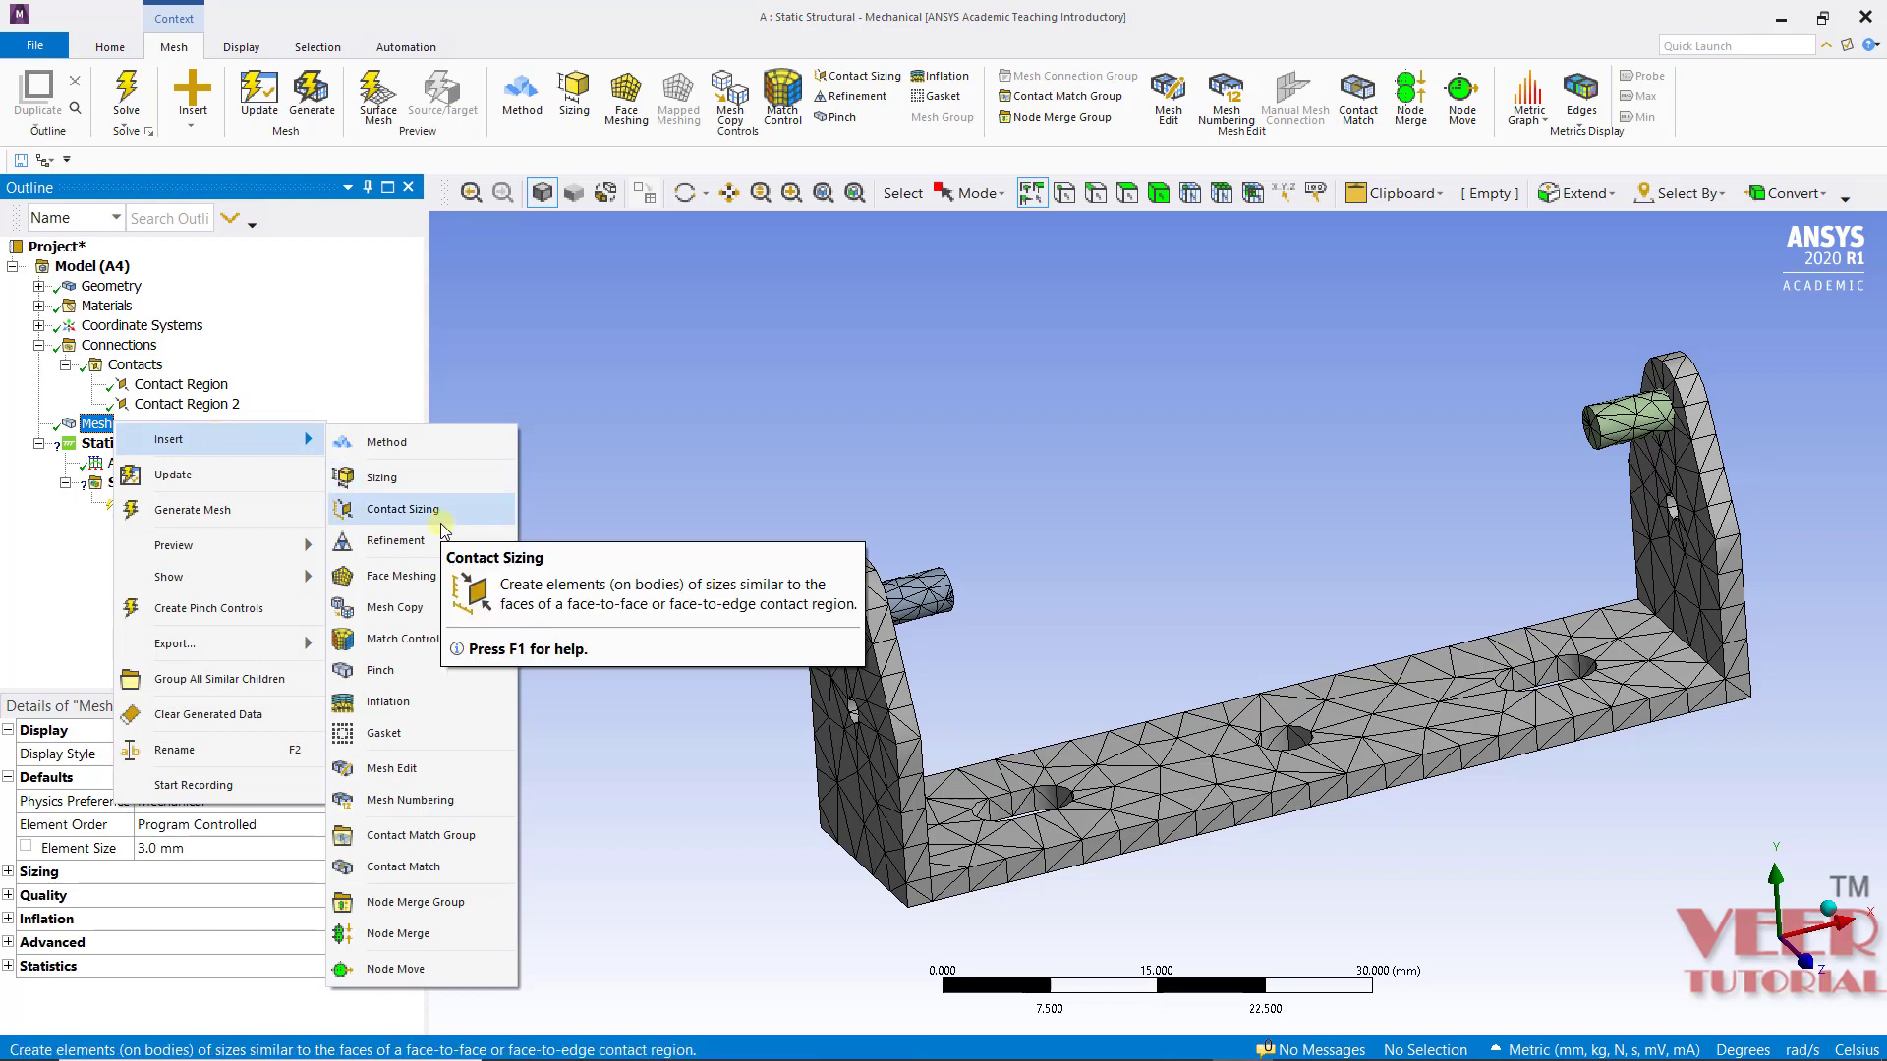
click(402, 509)
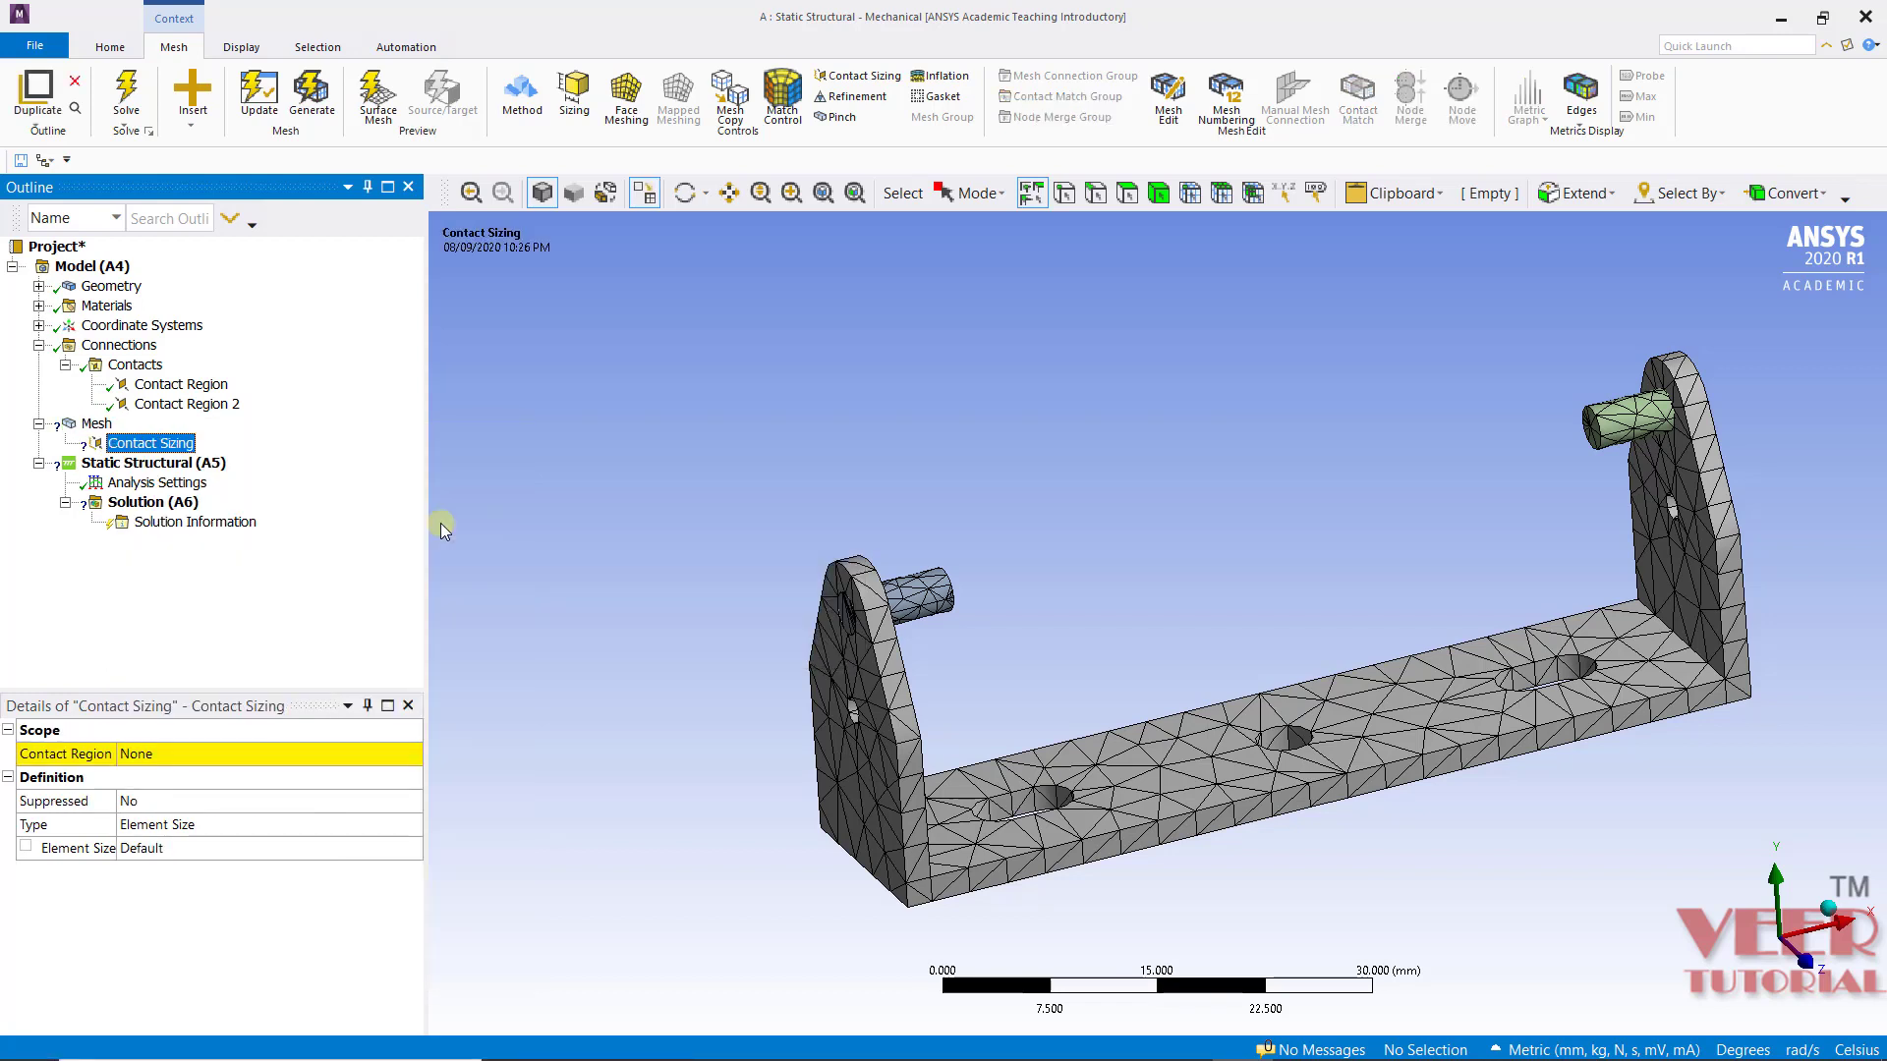
click(217, 754)
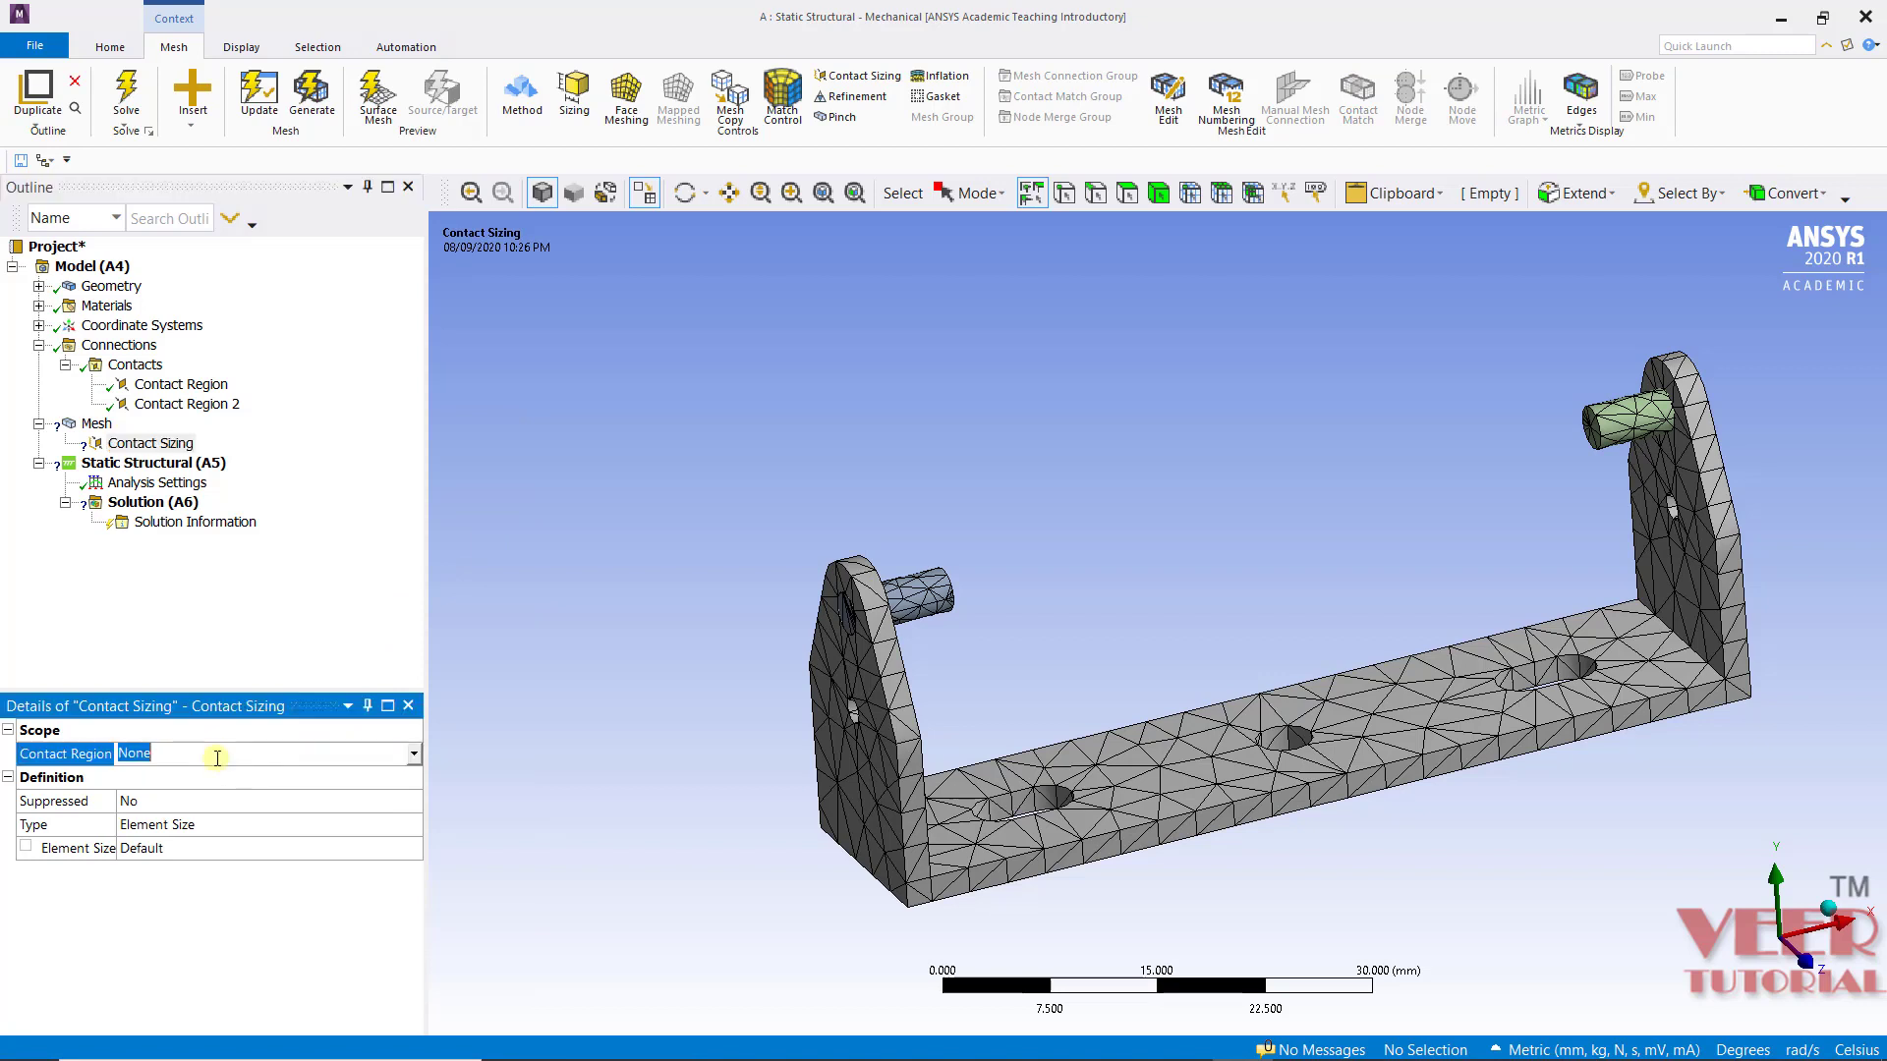
click(413, 752)
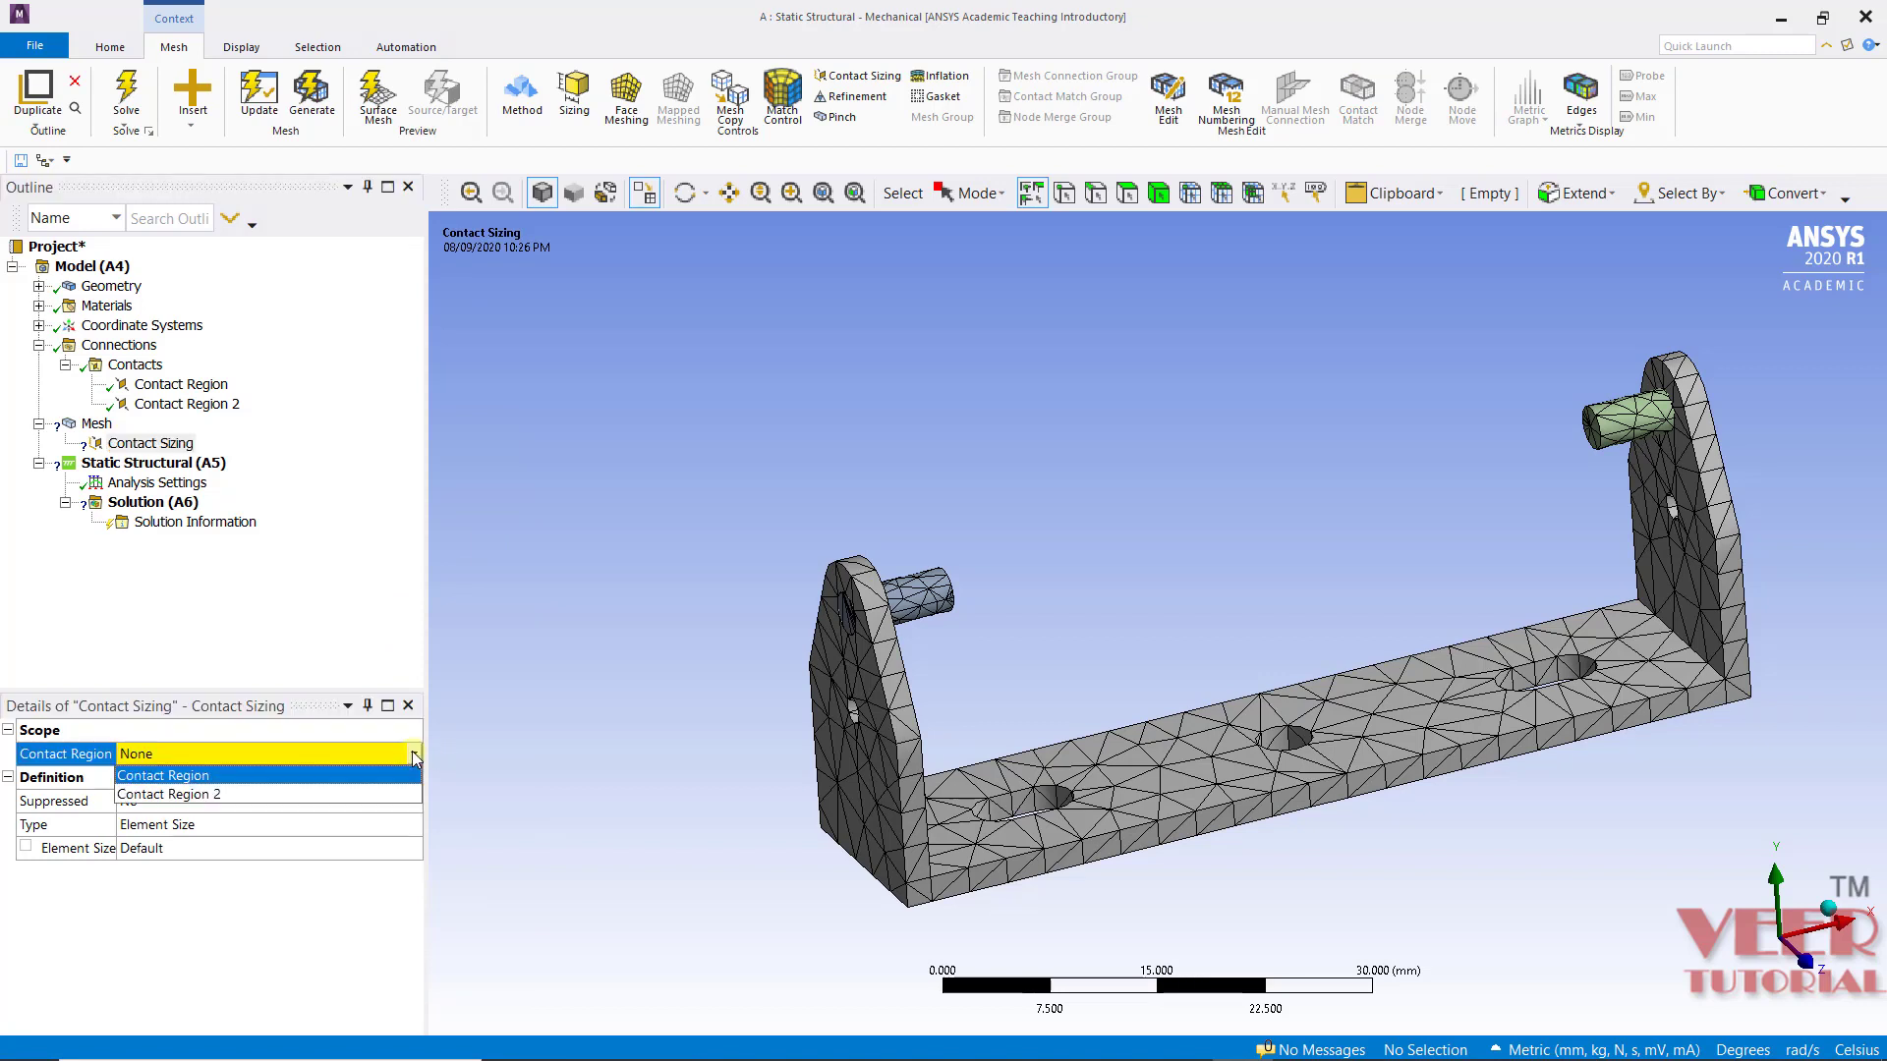
click(163, 776)
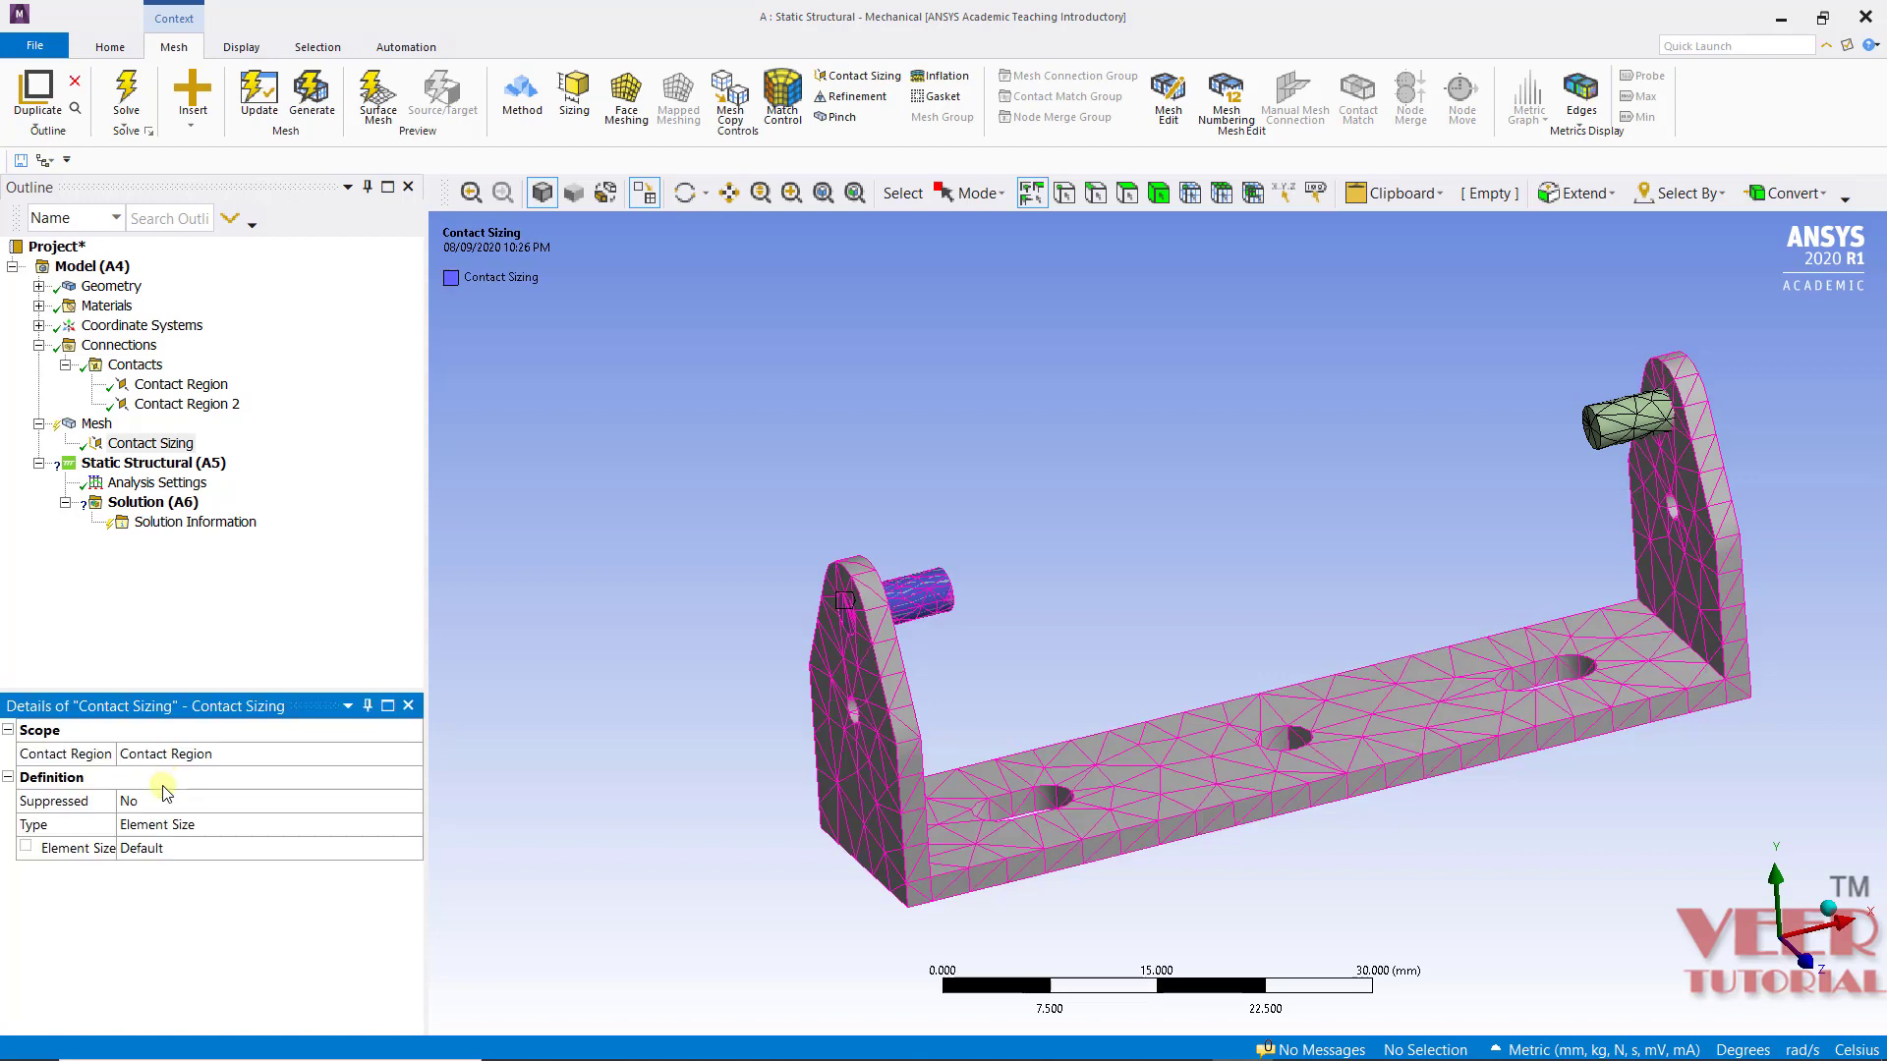
click(166, 848)
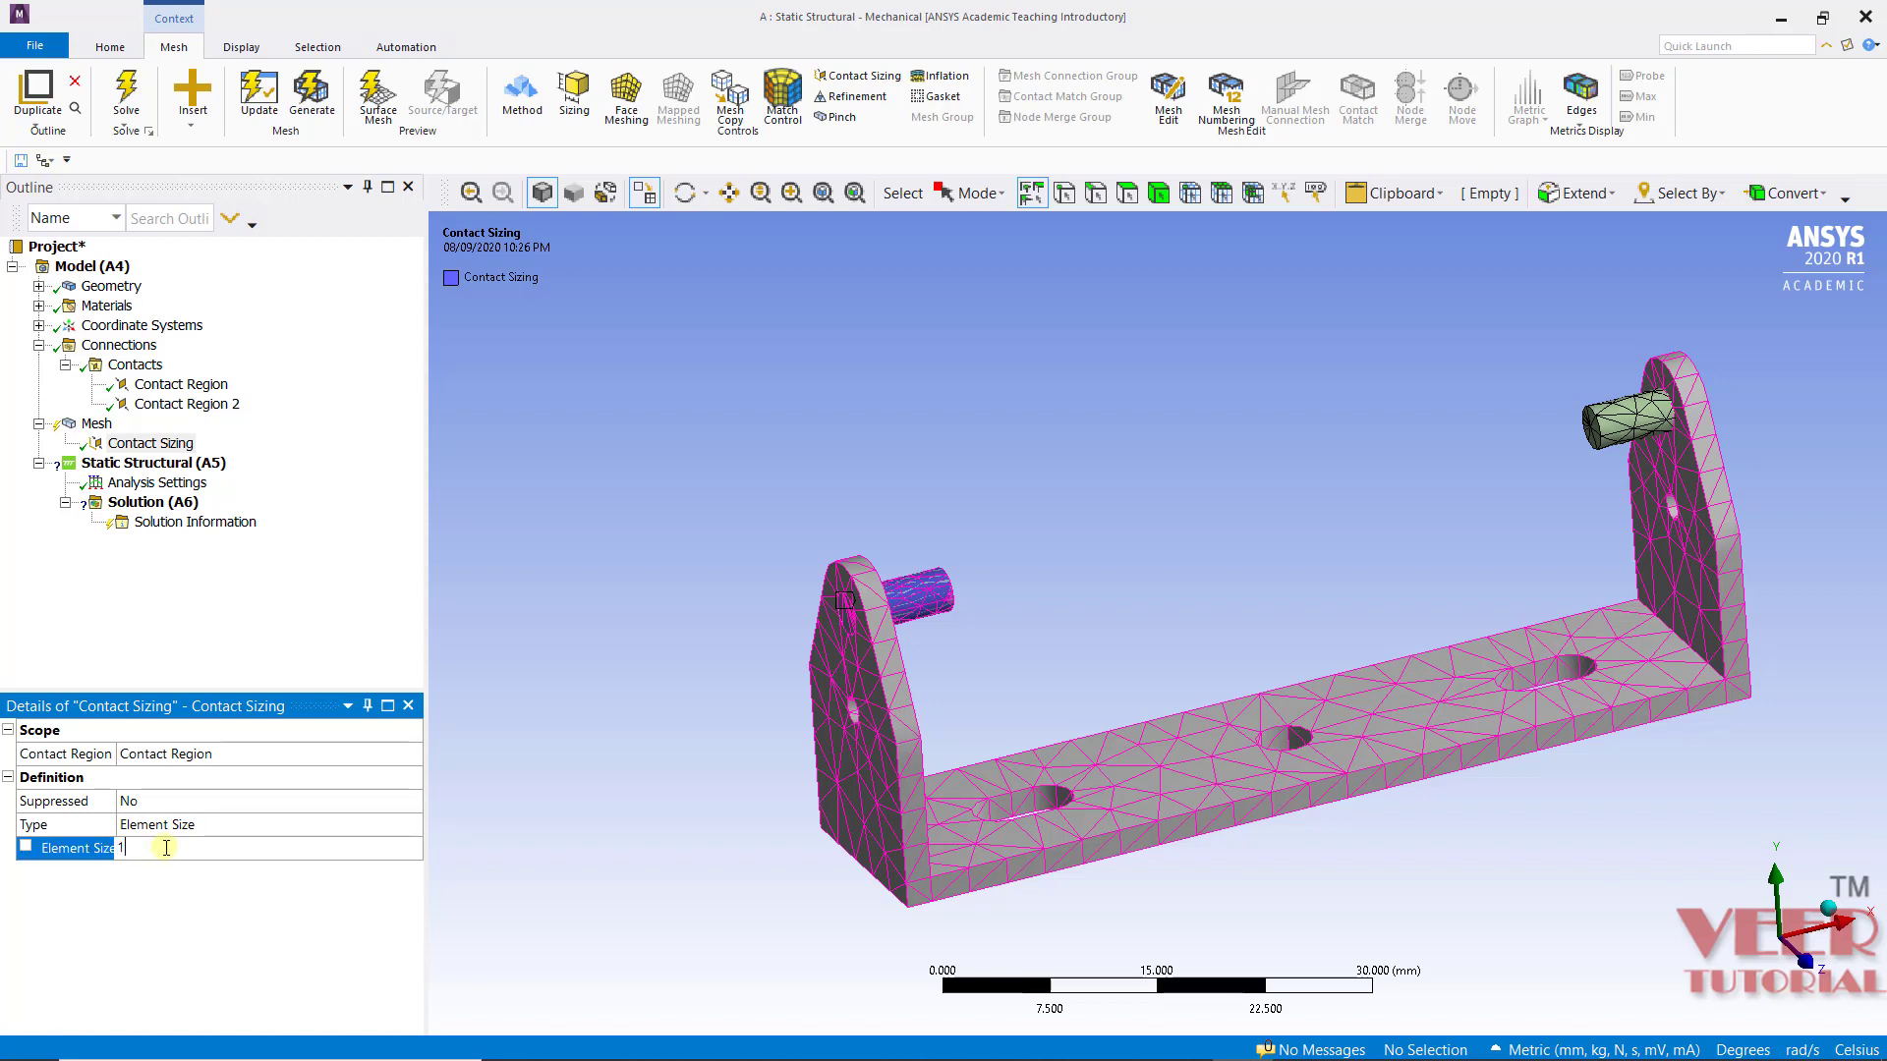
text(1)
key(Return)
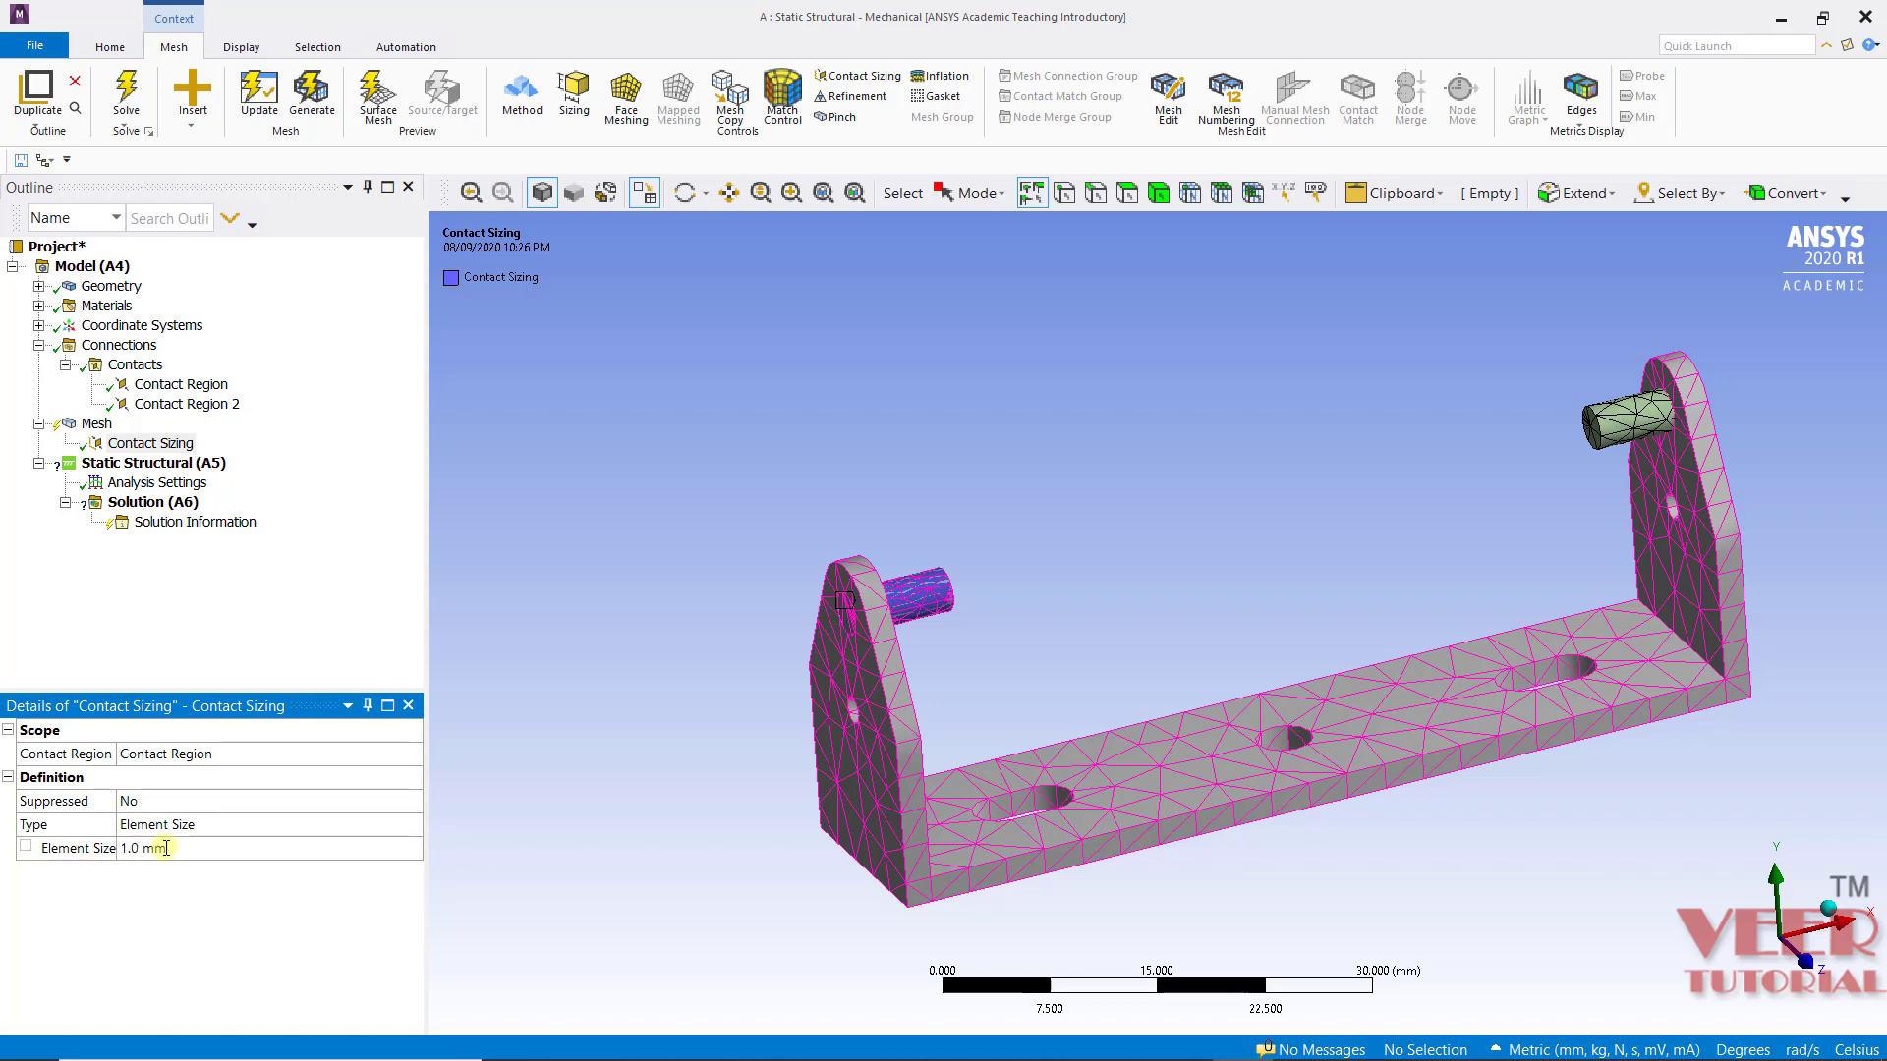
Step: Regenerate the mesh with the contact sizing and inspect around the left bracket's pin
click(94, 425)
right_click(91, 430)
click(163, 511)
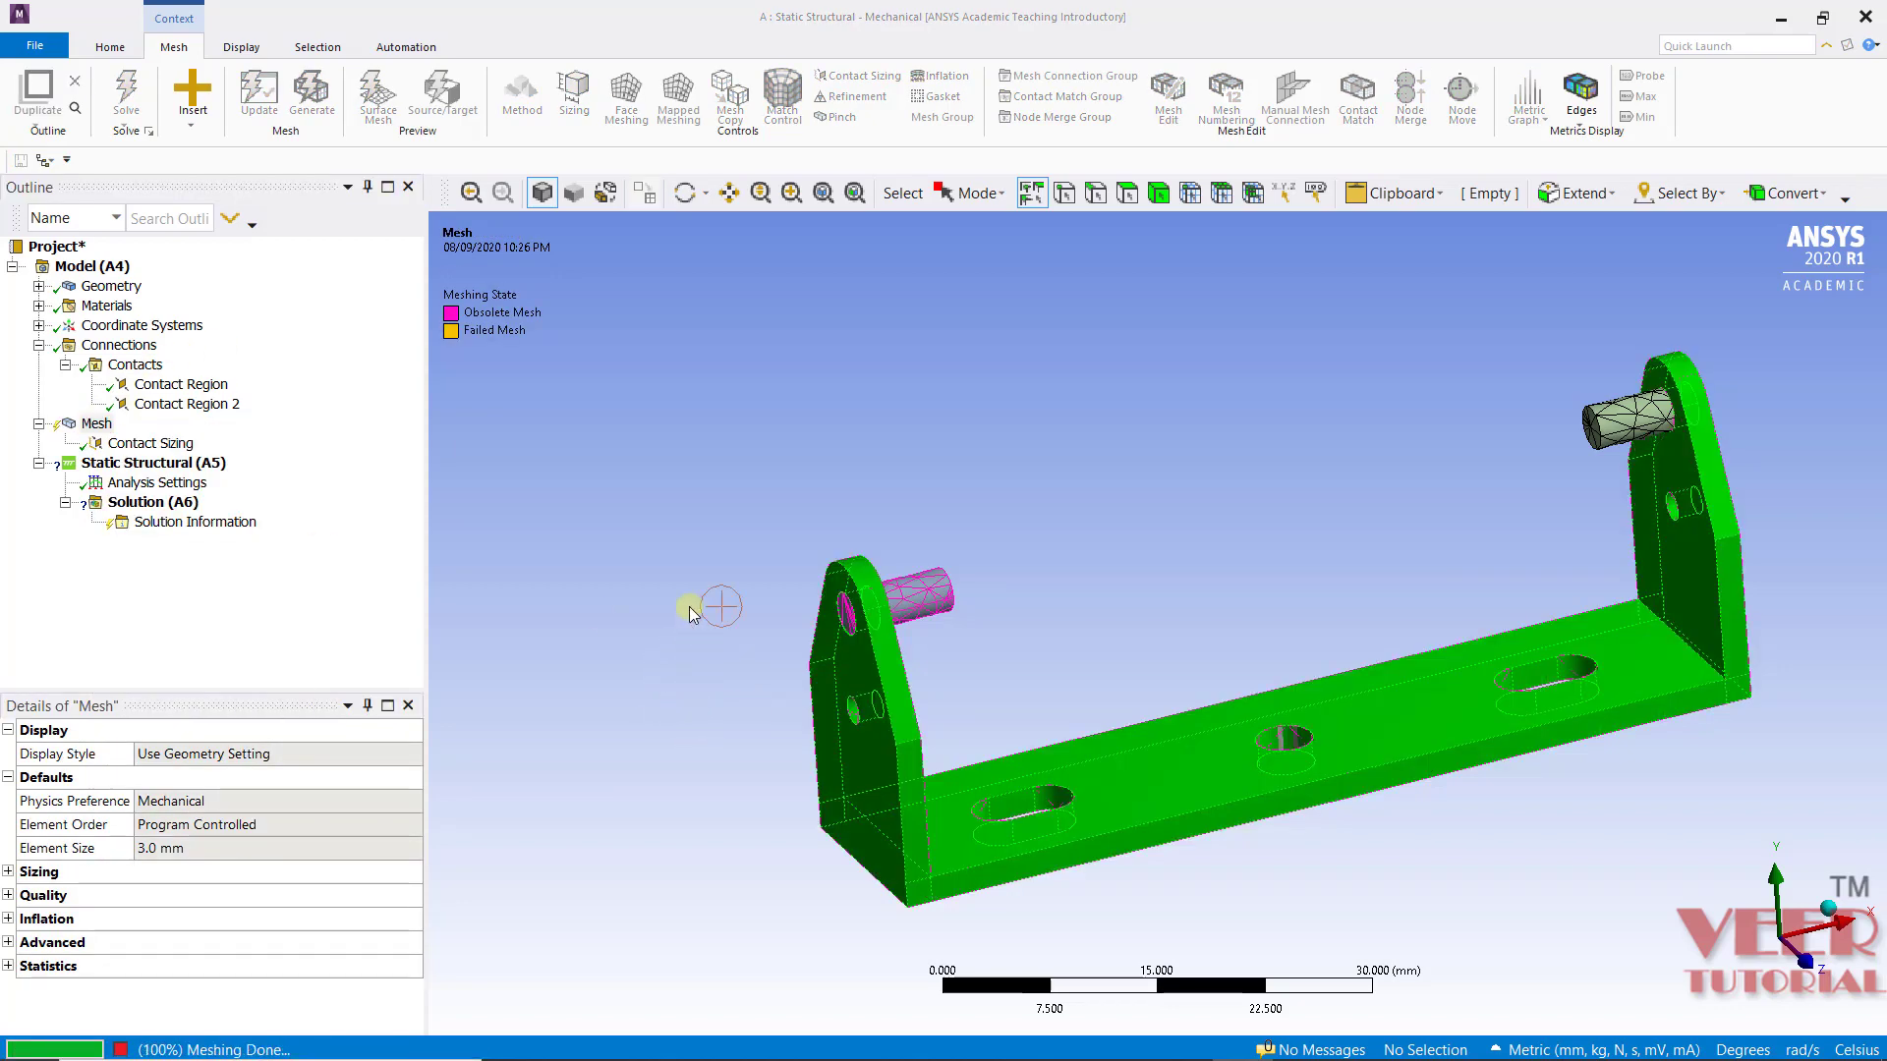
scroll(744, 651, up, 5)
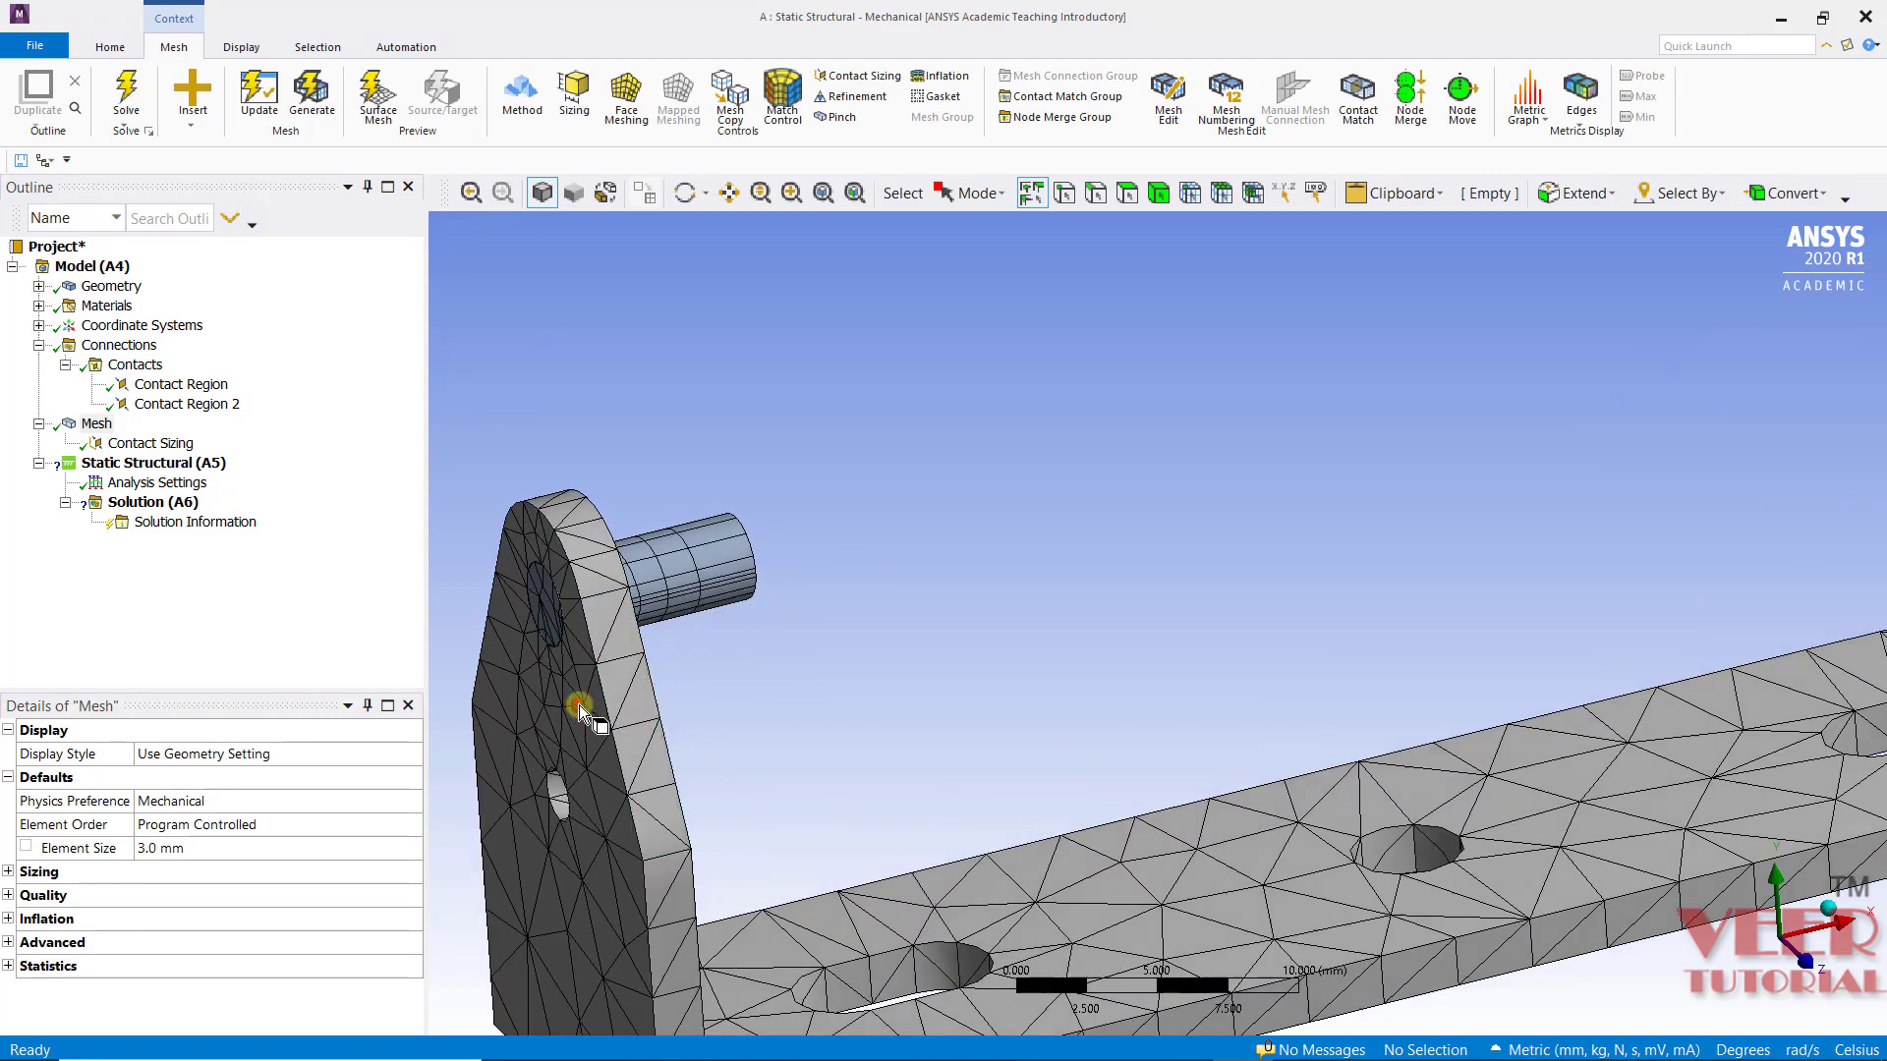
middle_drag(580, 705, 952, 632)
scroll(793, 667, down, 3)
scroll(785, 601, up, 3)
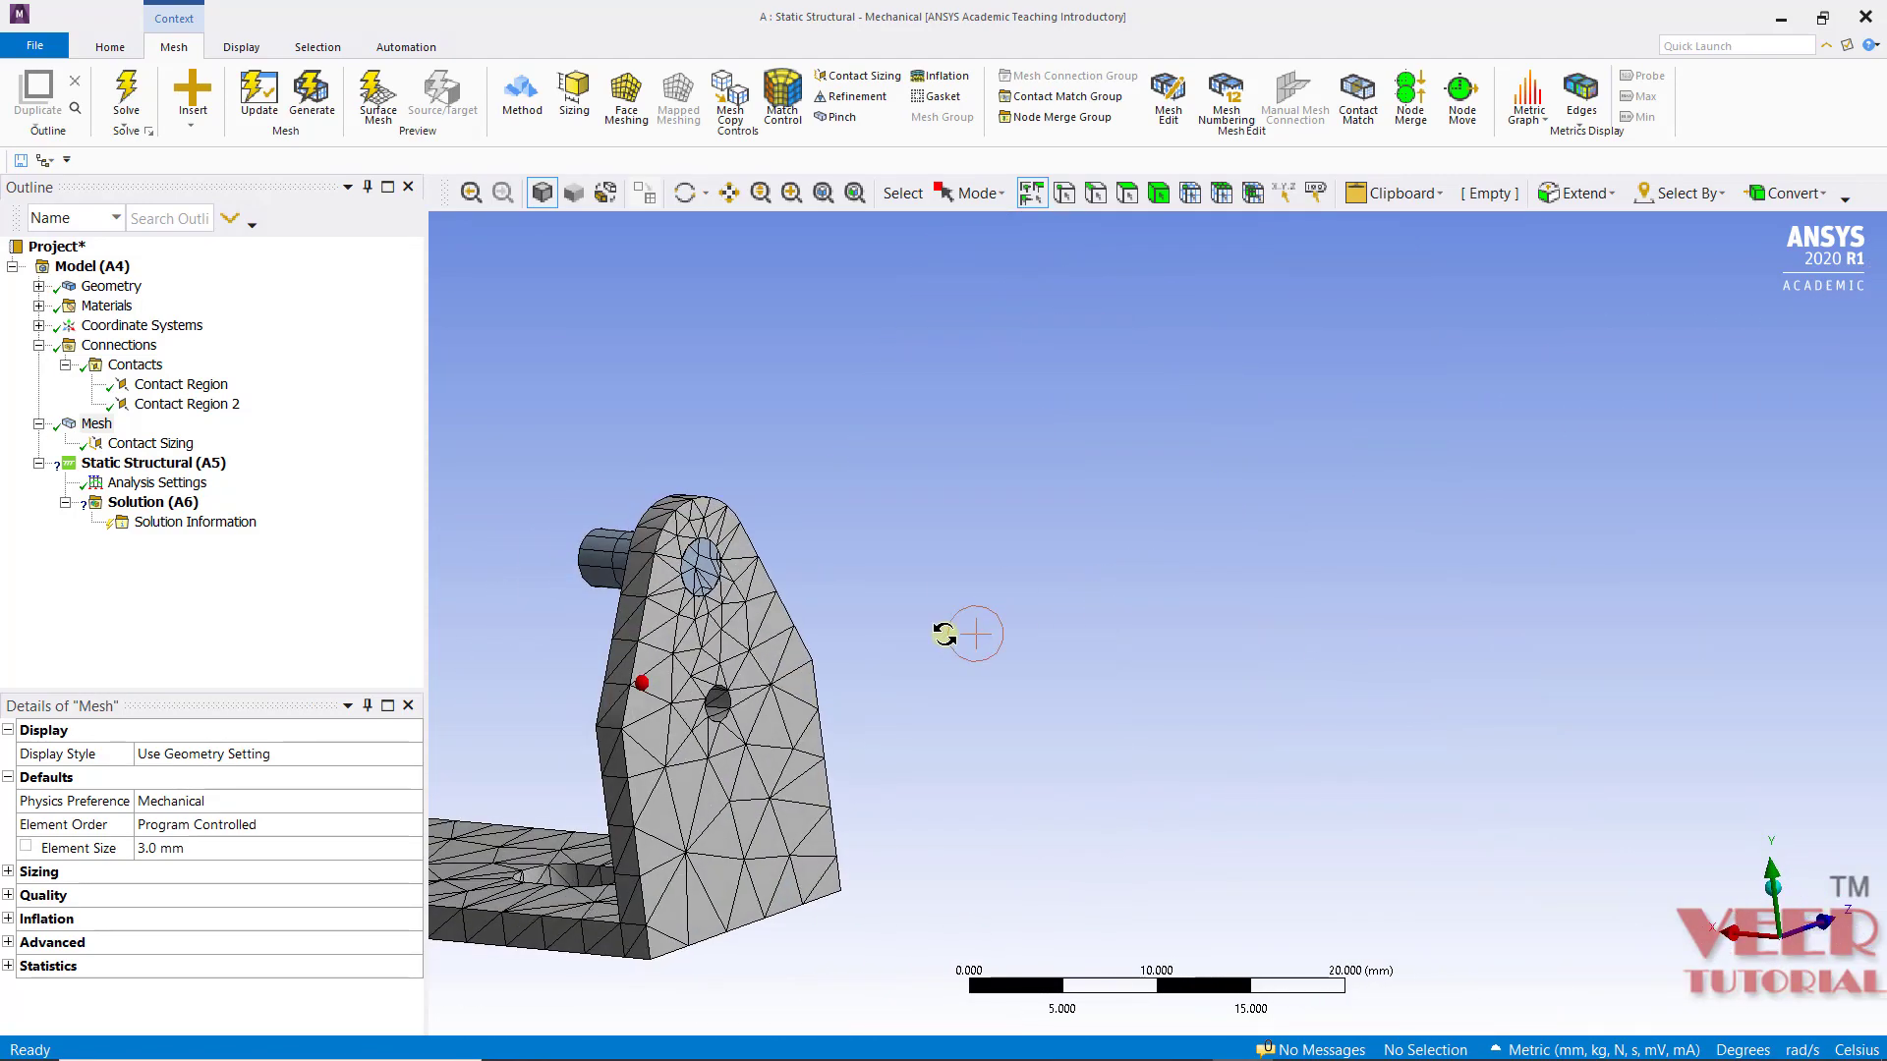
scroll(484, 531, up, 4)
scroll(484, 548, down, 3)
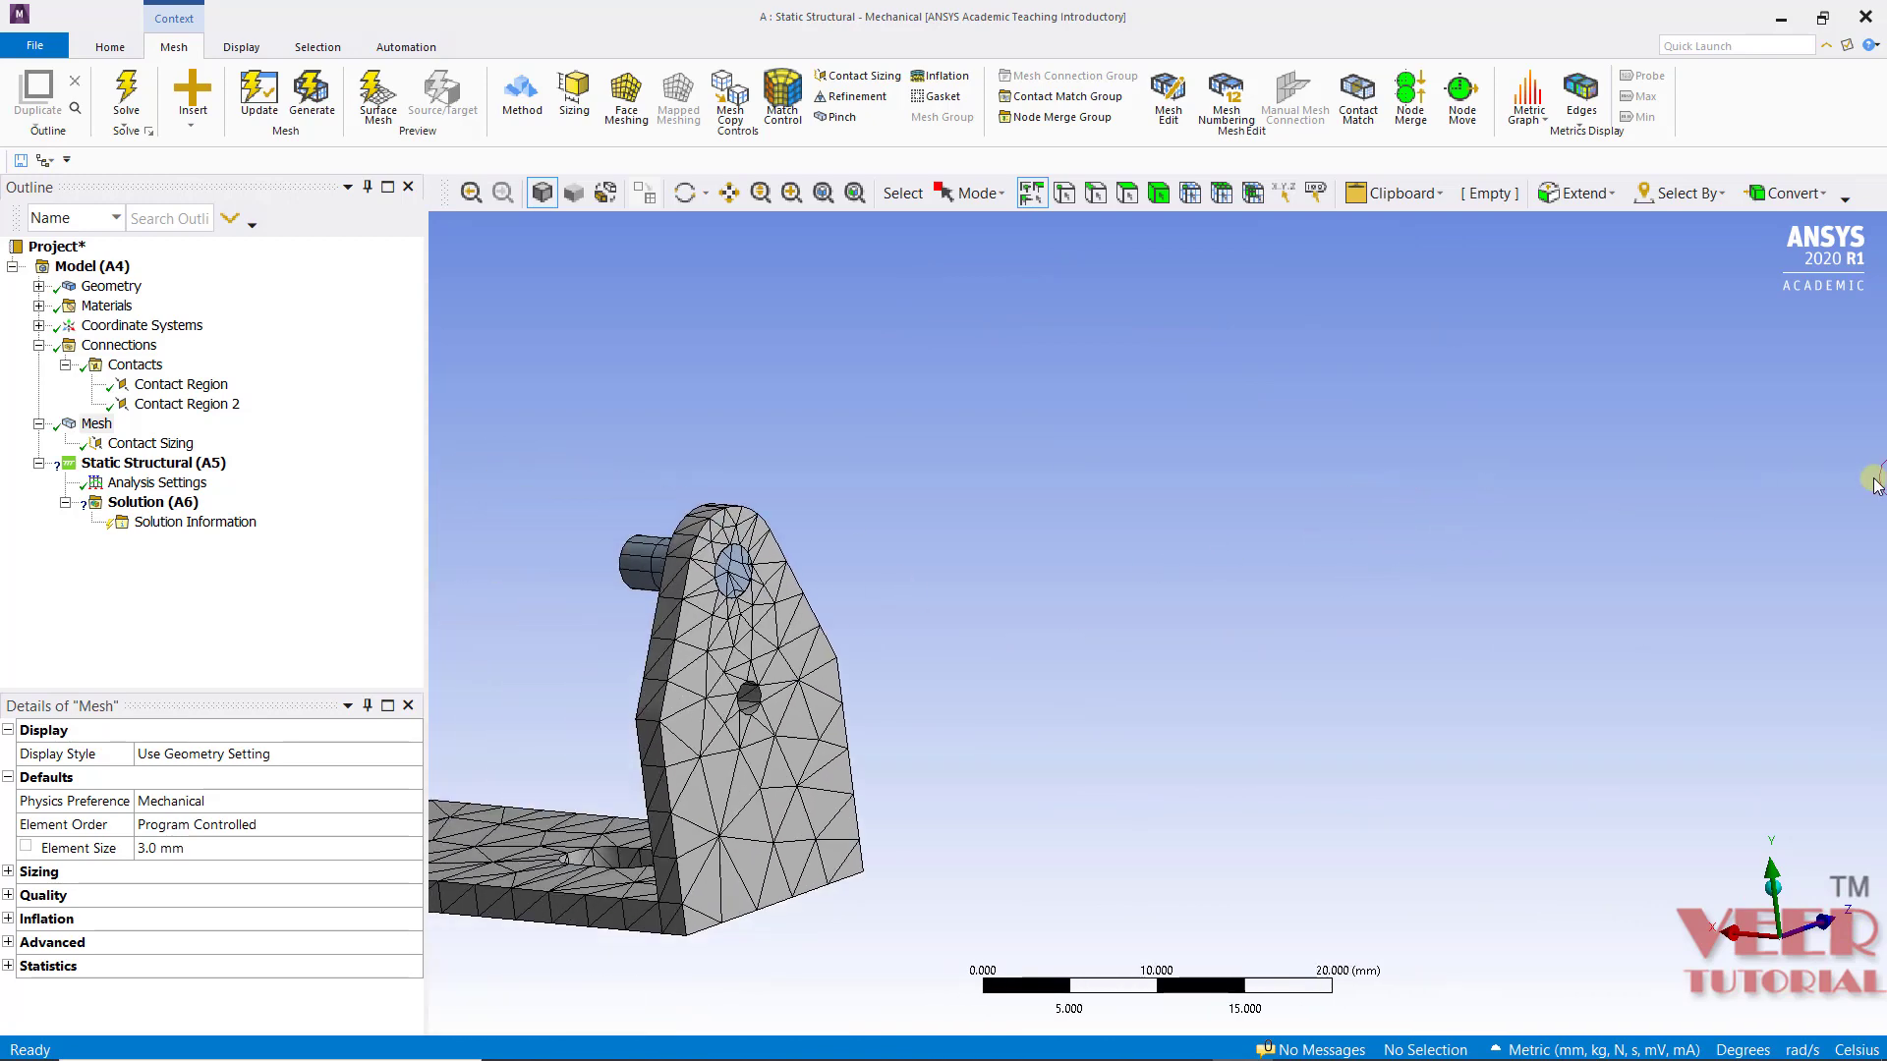
Step: Change the Contact Sizing element size to 0.5 mm and regenerate the mesh
click(142, 444)
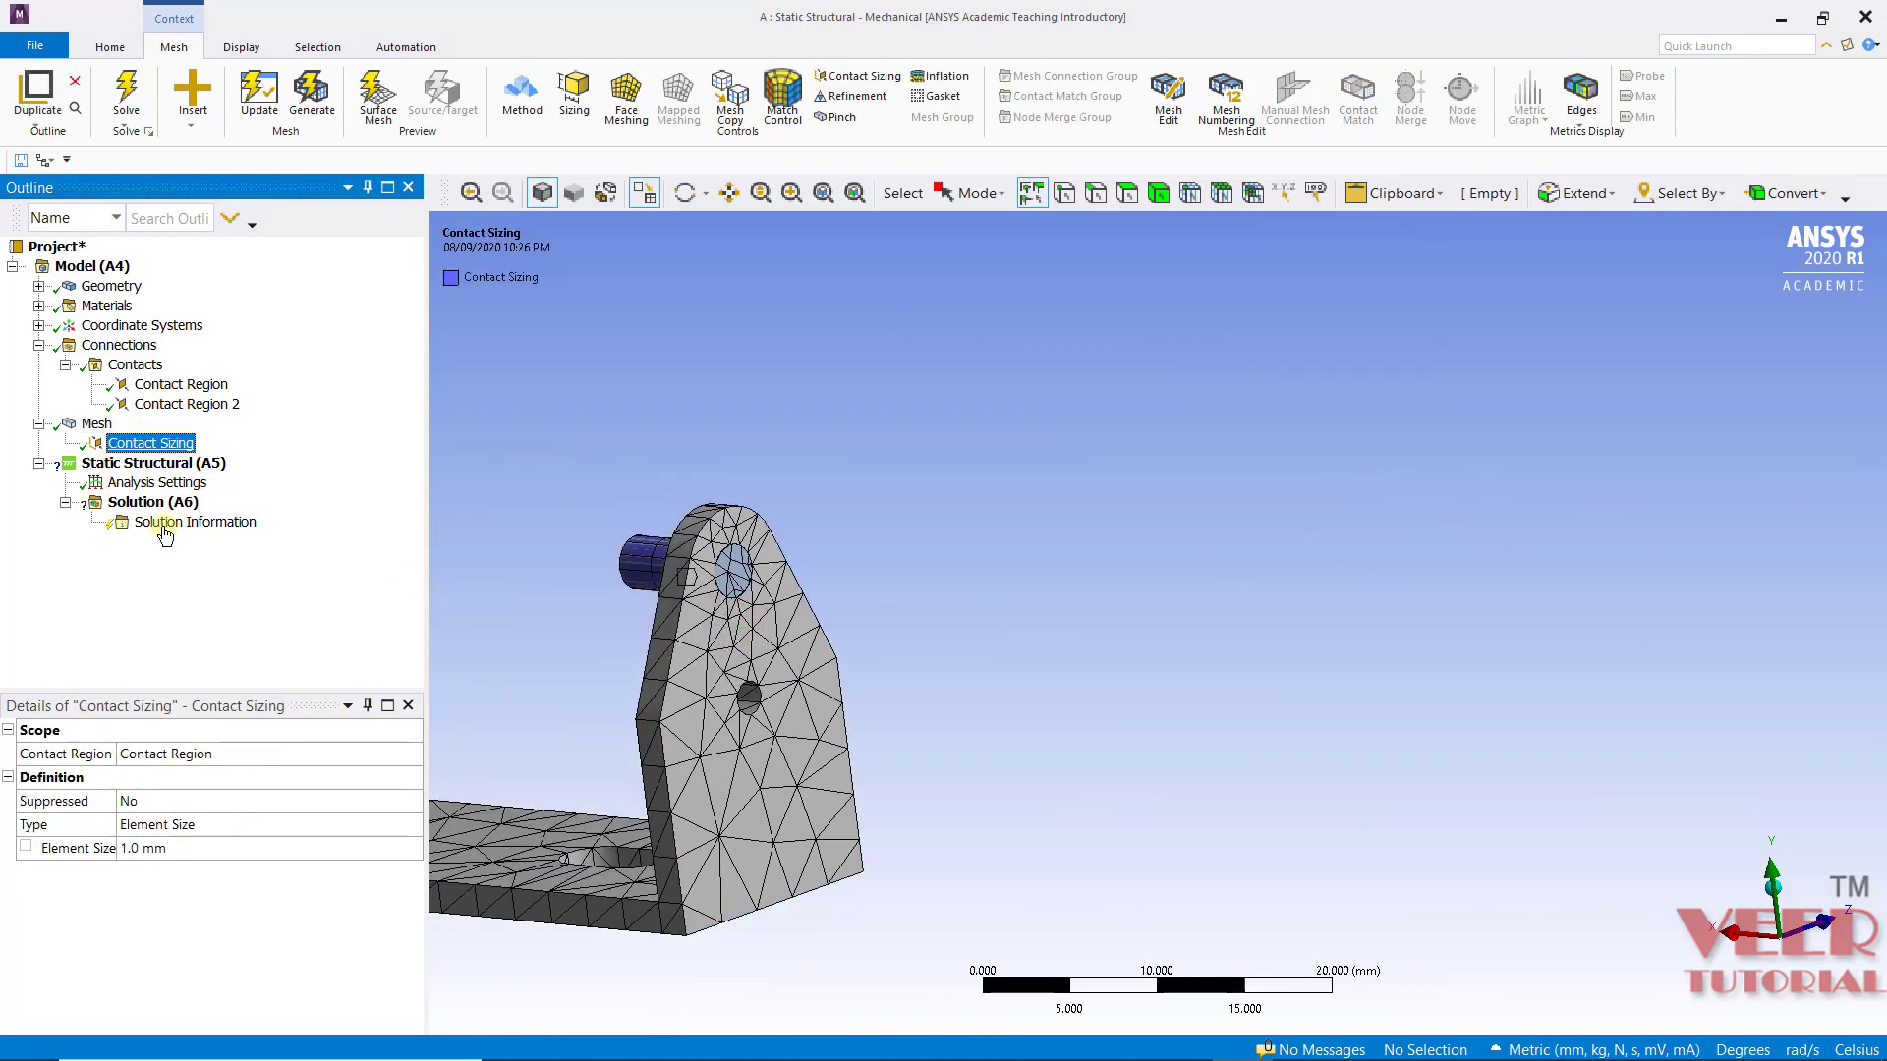
click(186, 851)
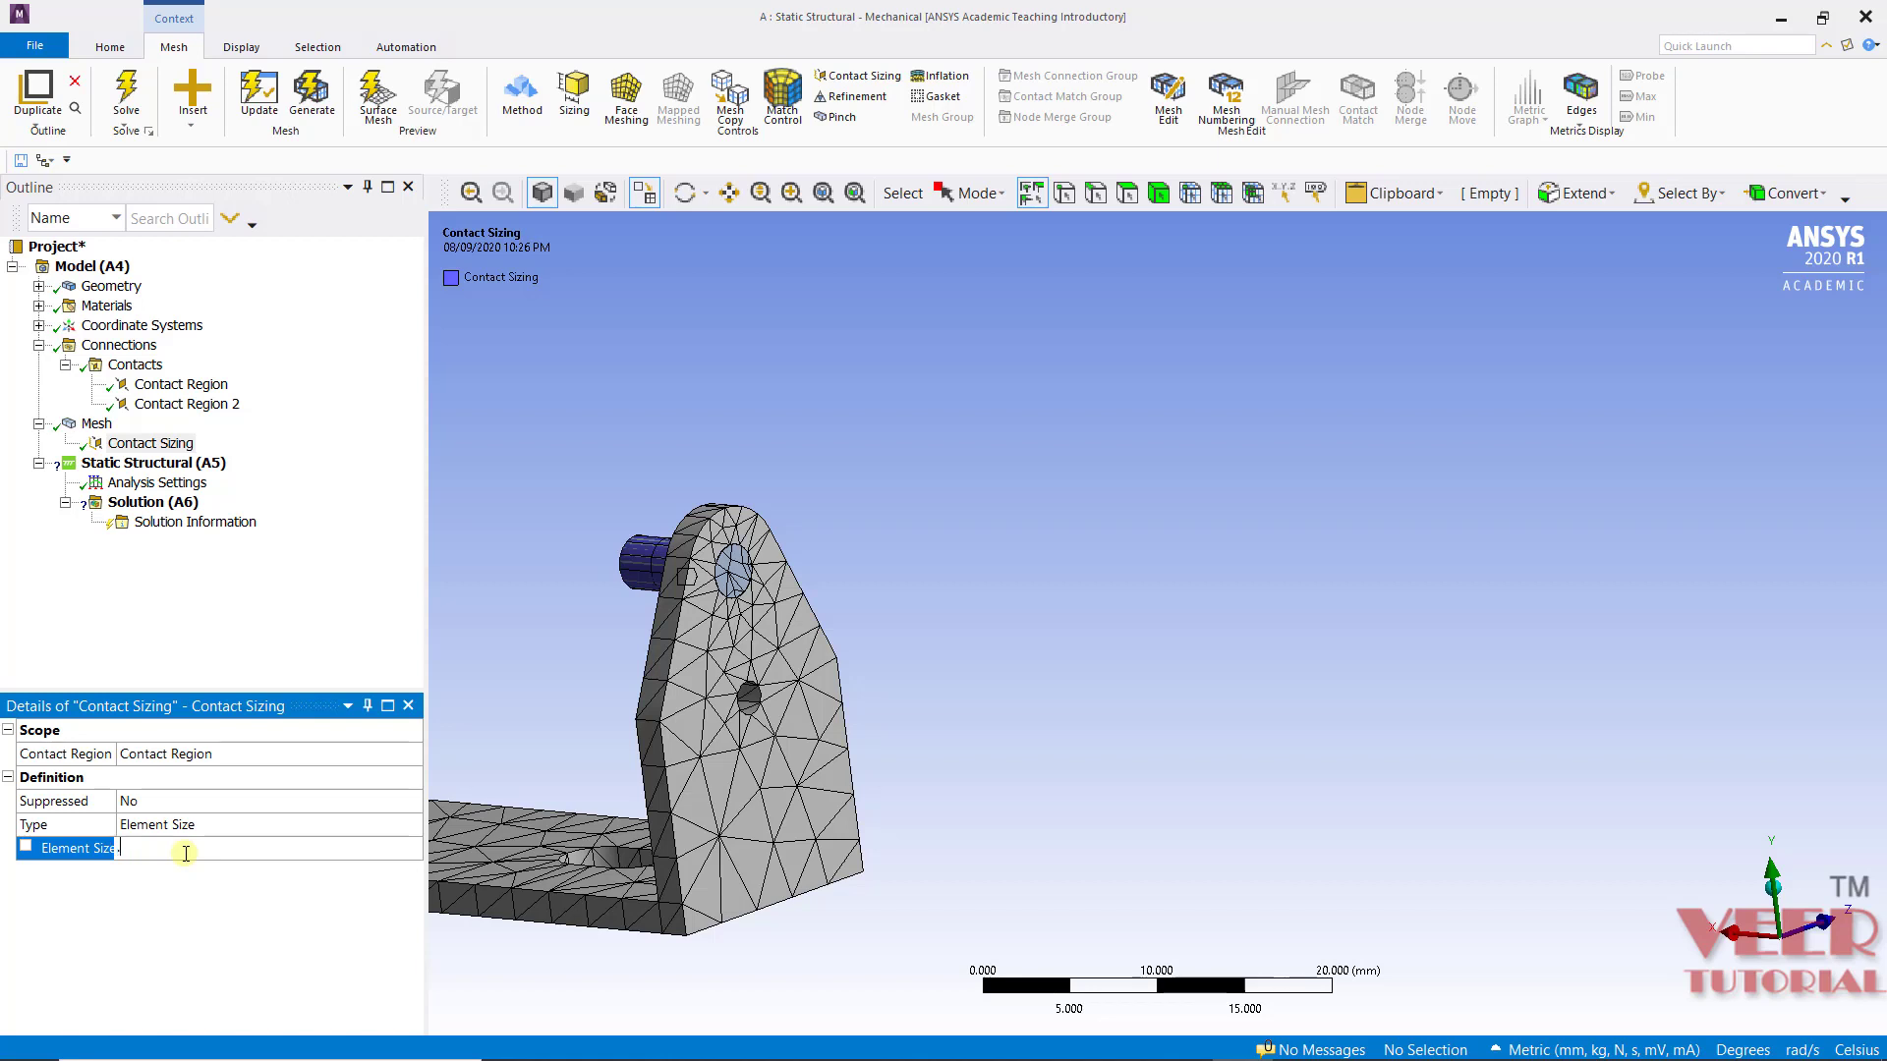
key(Return)
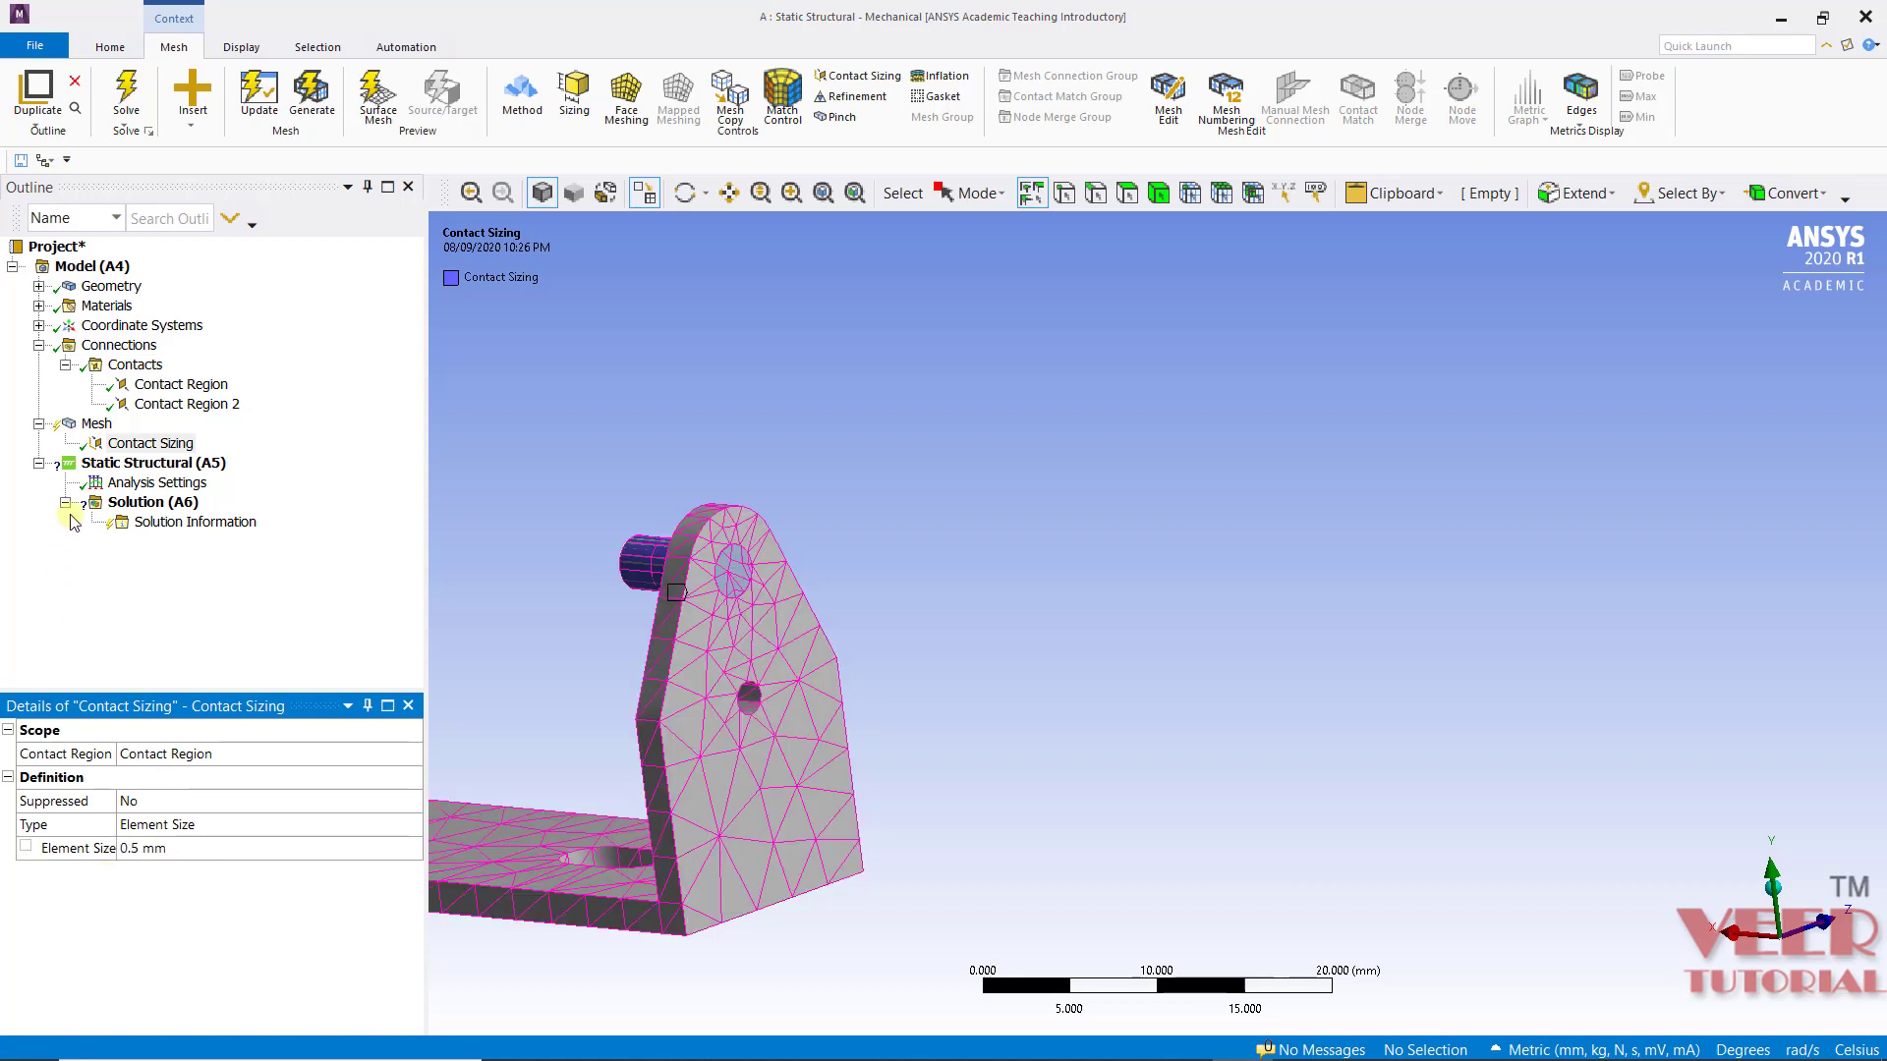
click(96, 425)
right_click(95, 426)
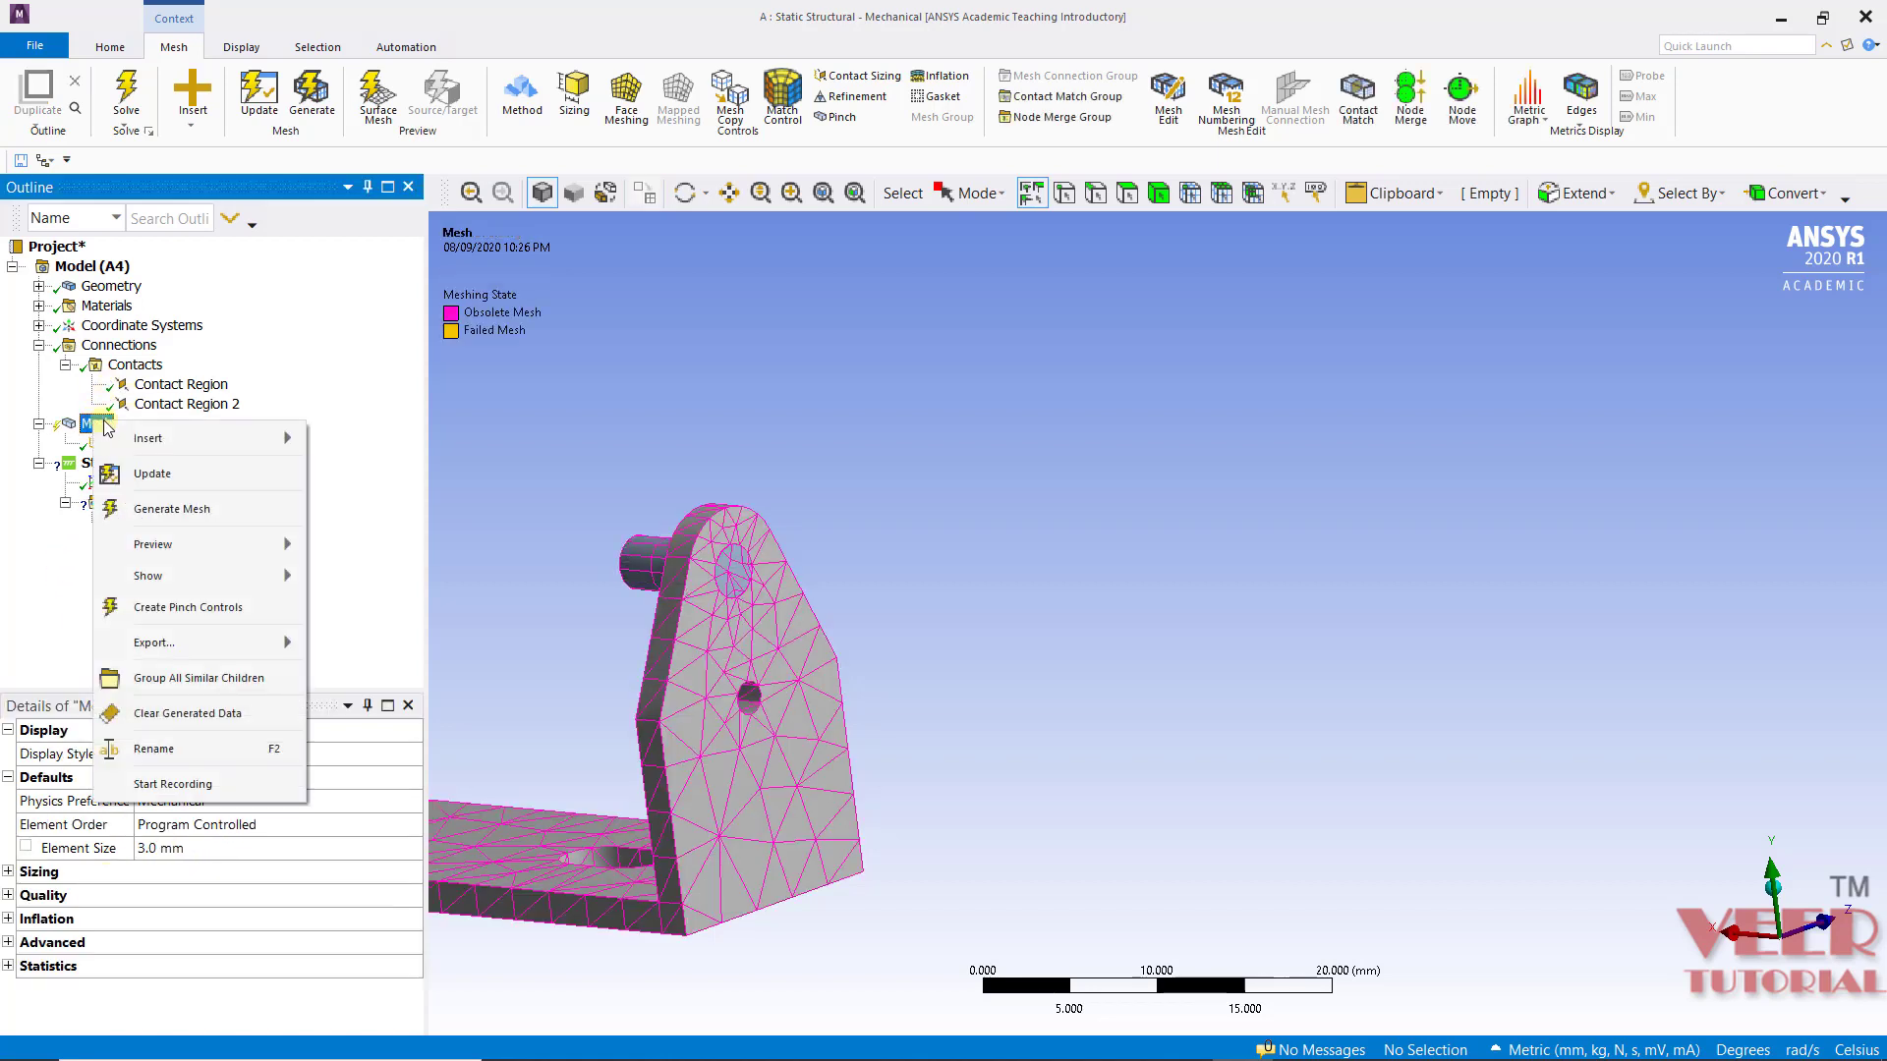
click(187, 508)
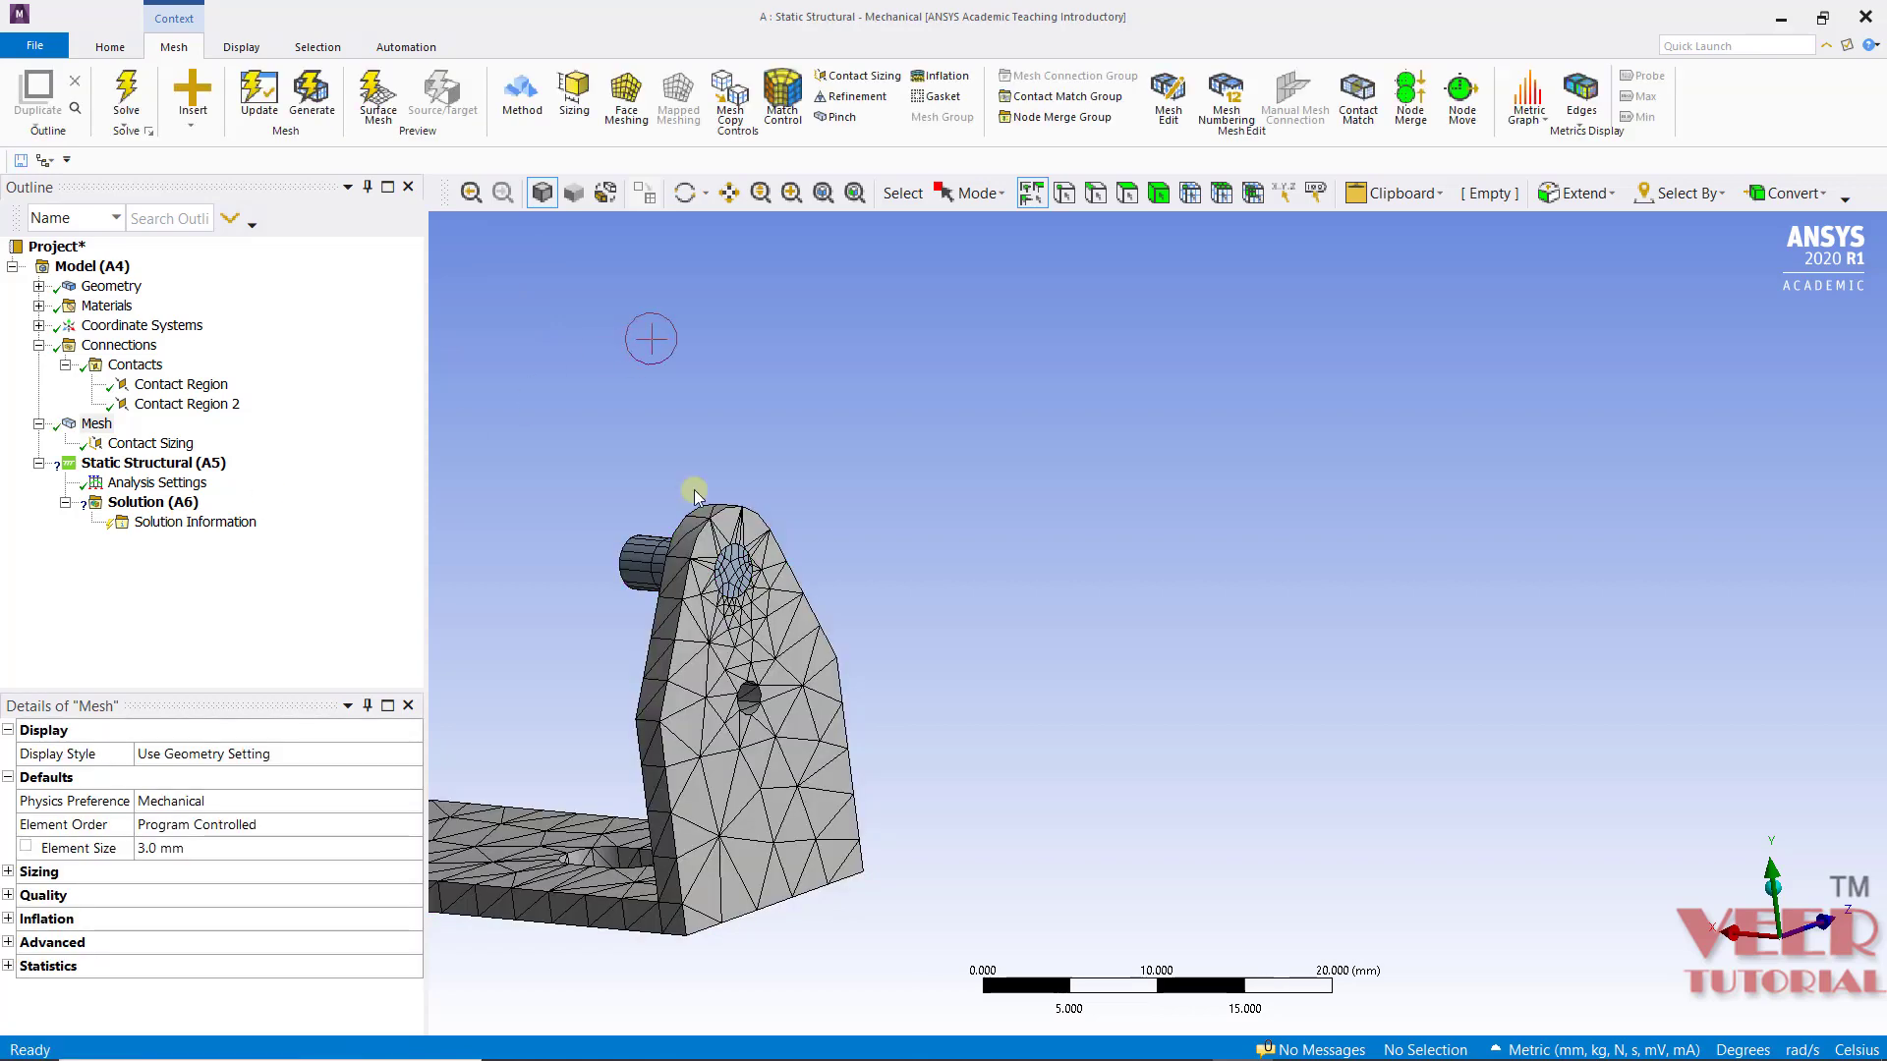
Step: Zoom, pan and rotate toward the plate's pin hole to inspect the finer mesh
scroll(570, 621, up, 3)
scroll(570, 621, up, 2)
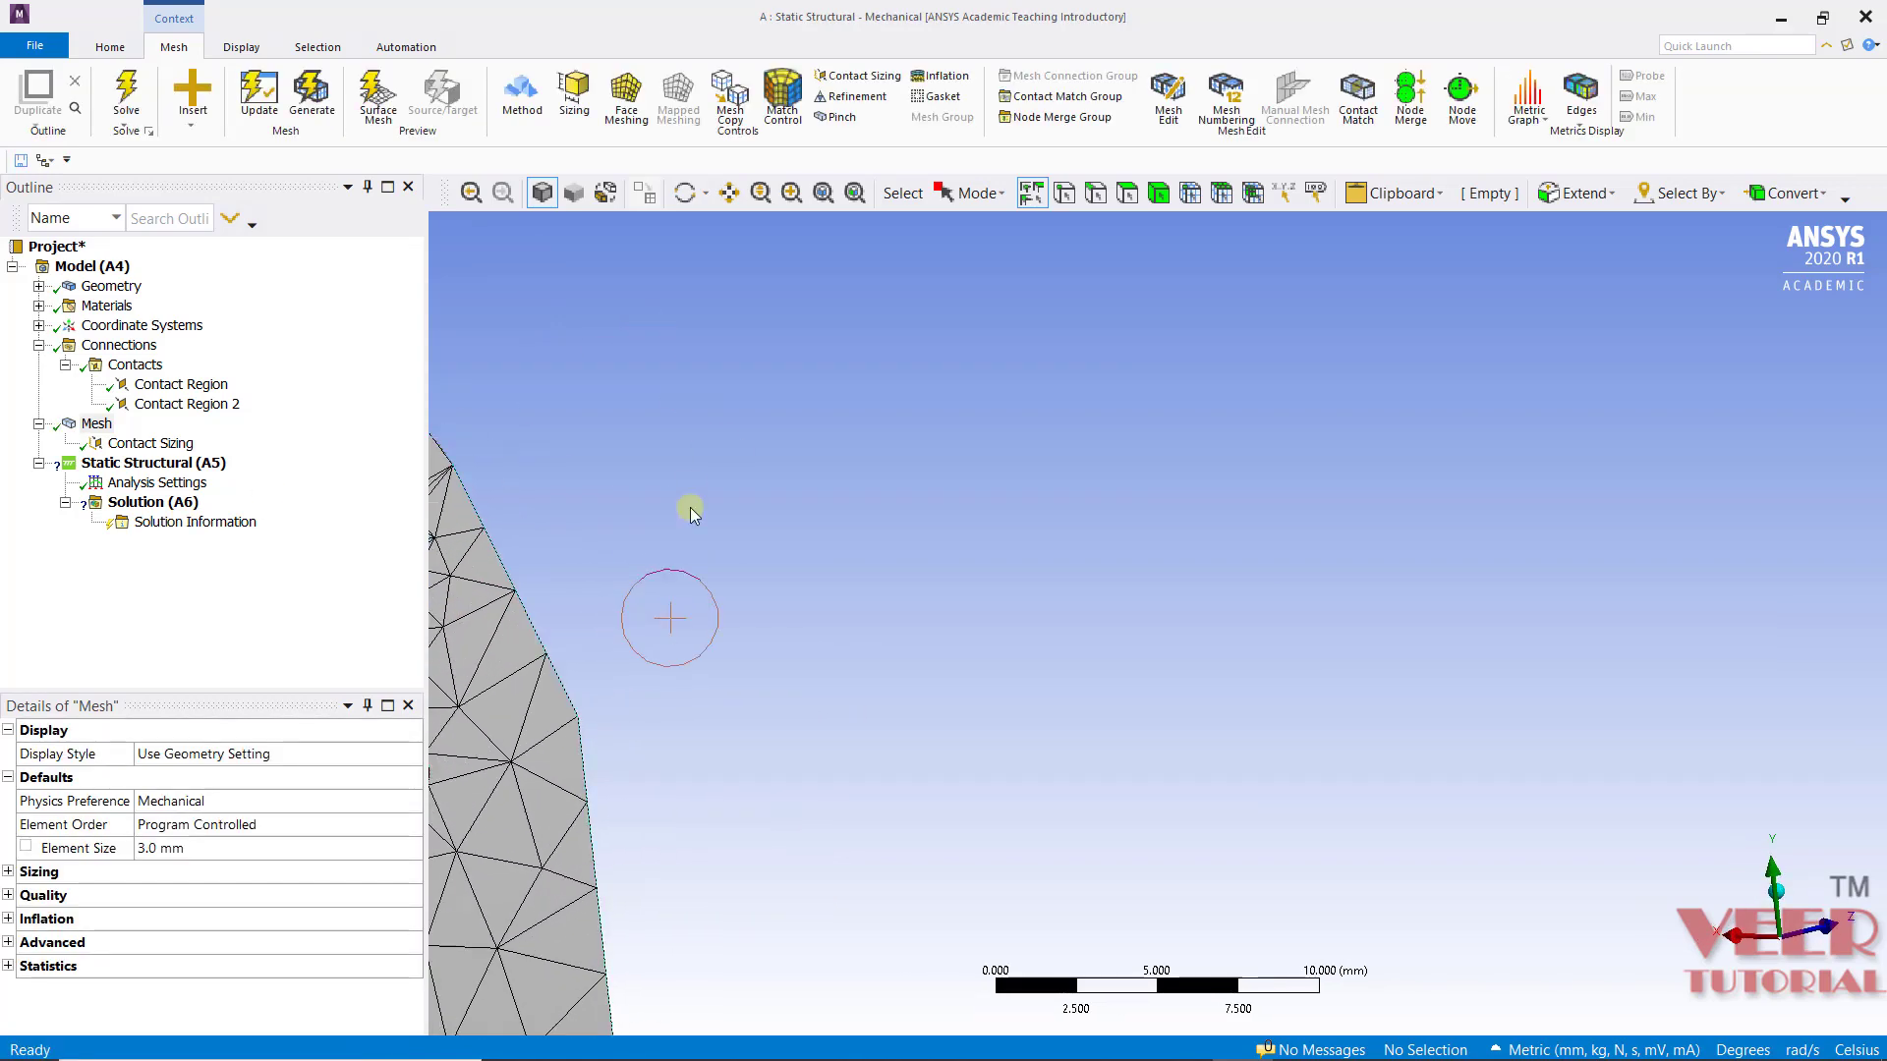
scroll(1582, 534, down, 1)
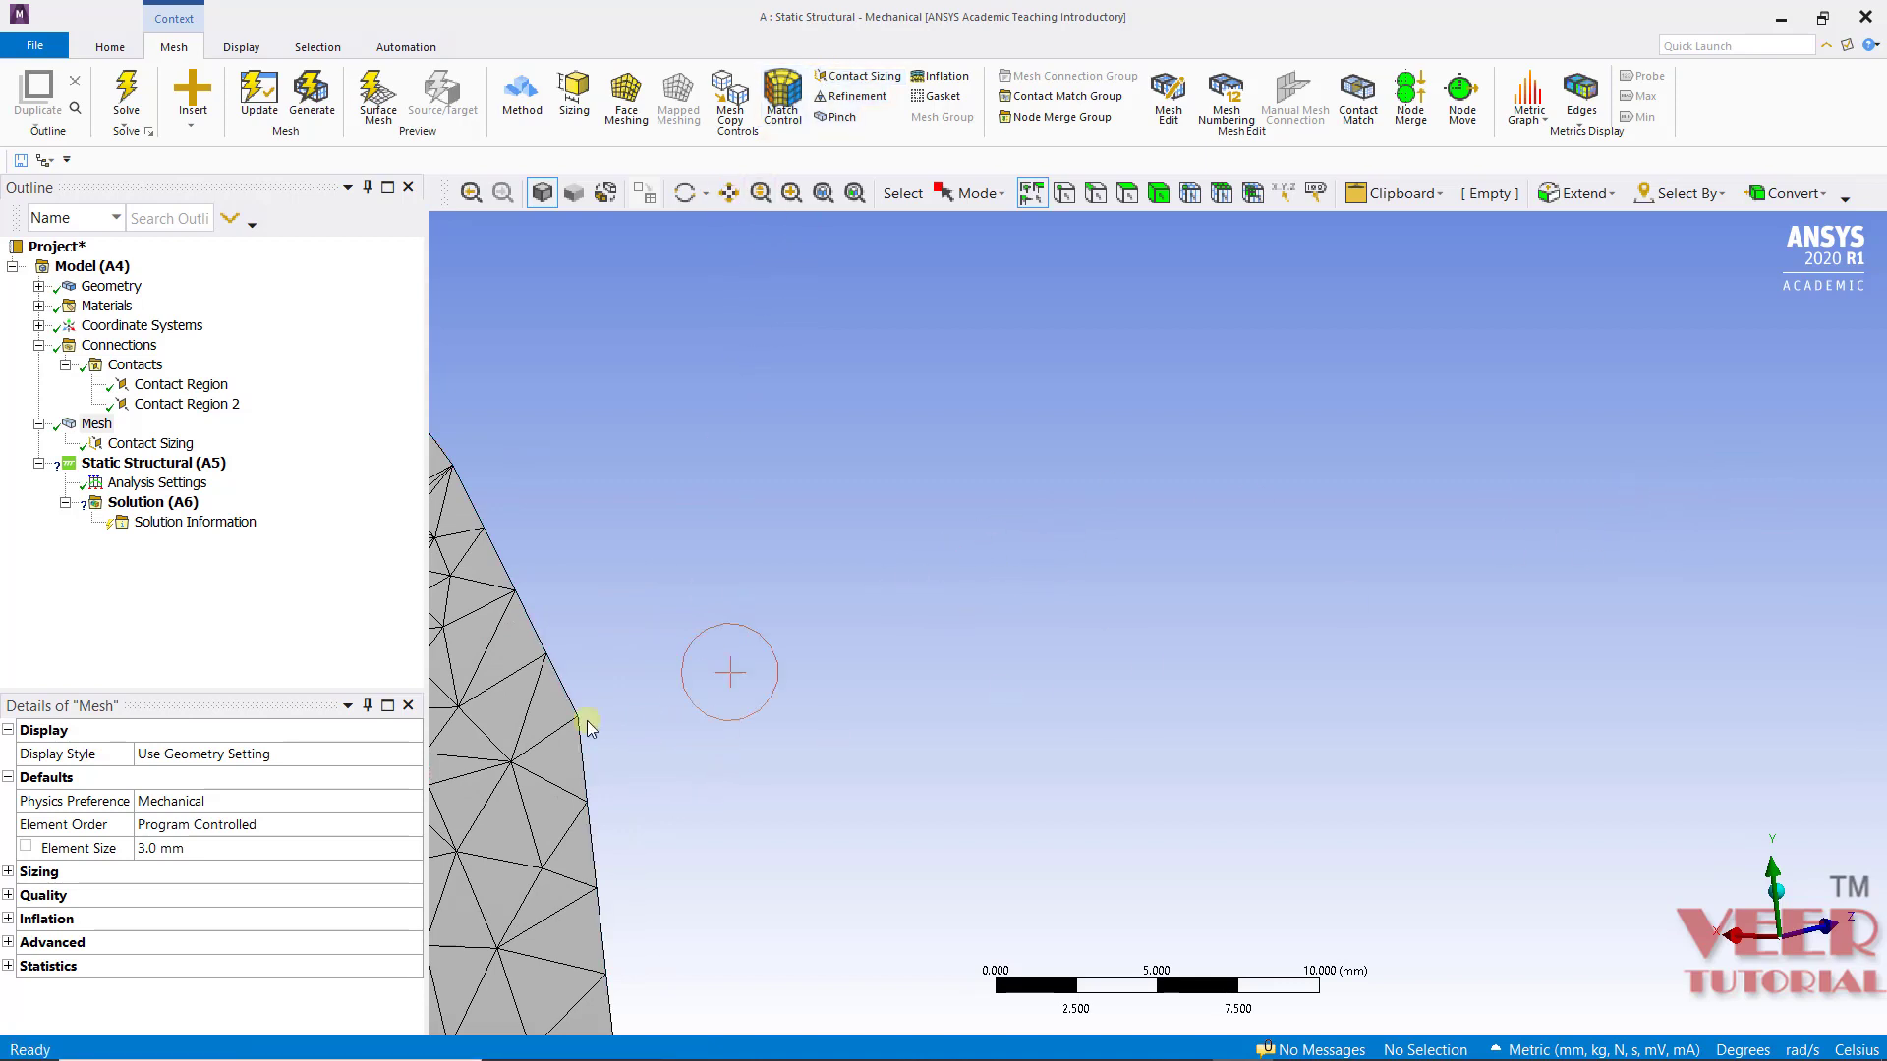
click(468, 774)
click(830, 414)
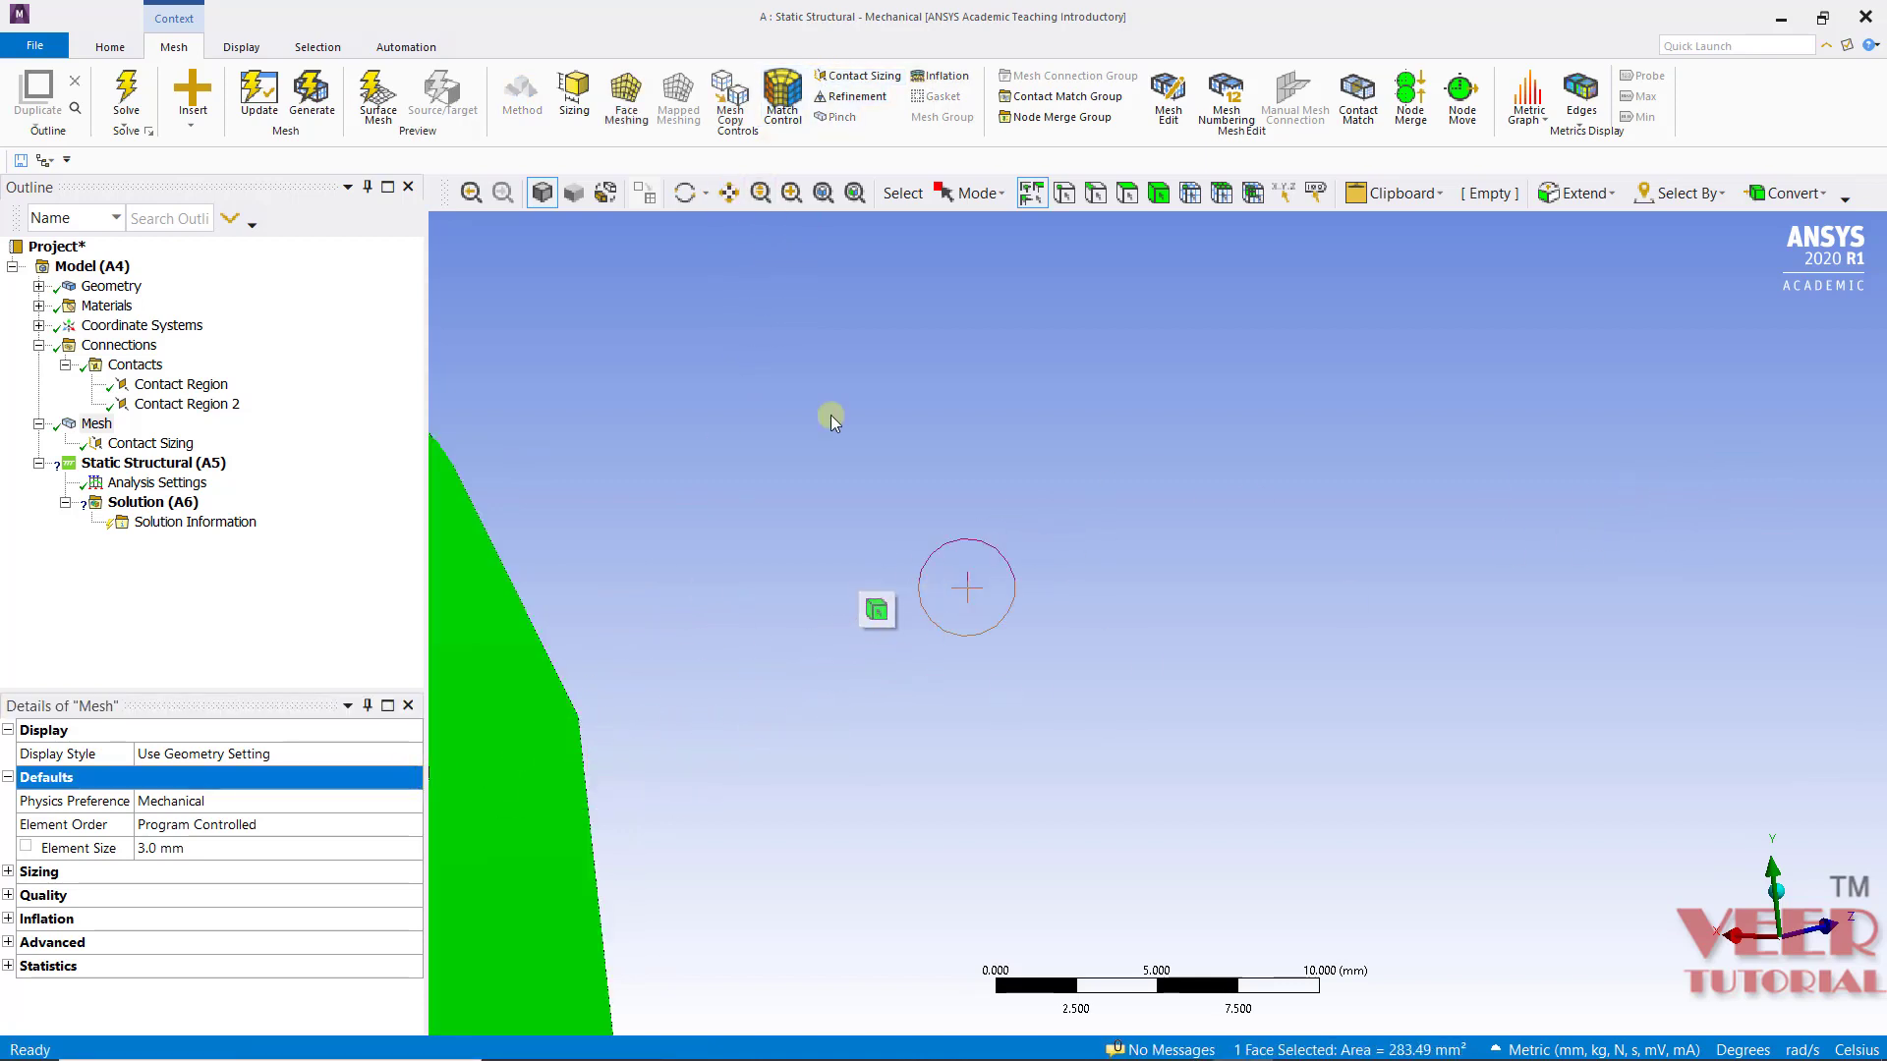
click(728, 192)
drag(724, 597, 1188, 527)
middle_drag(1188, 527, 1399, 475)
scroll(1435, 530, down, 10)
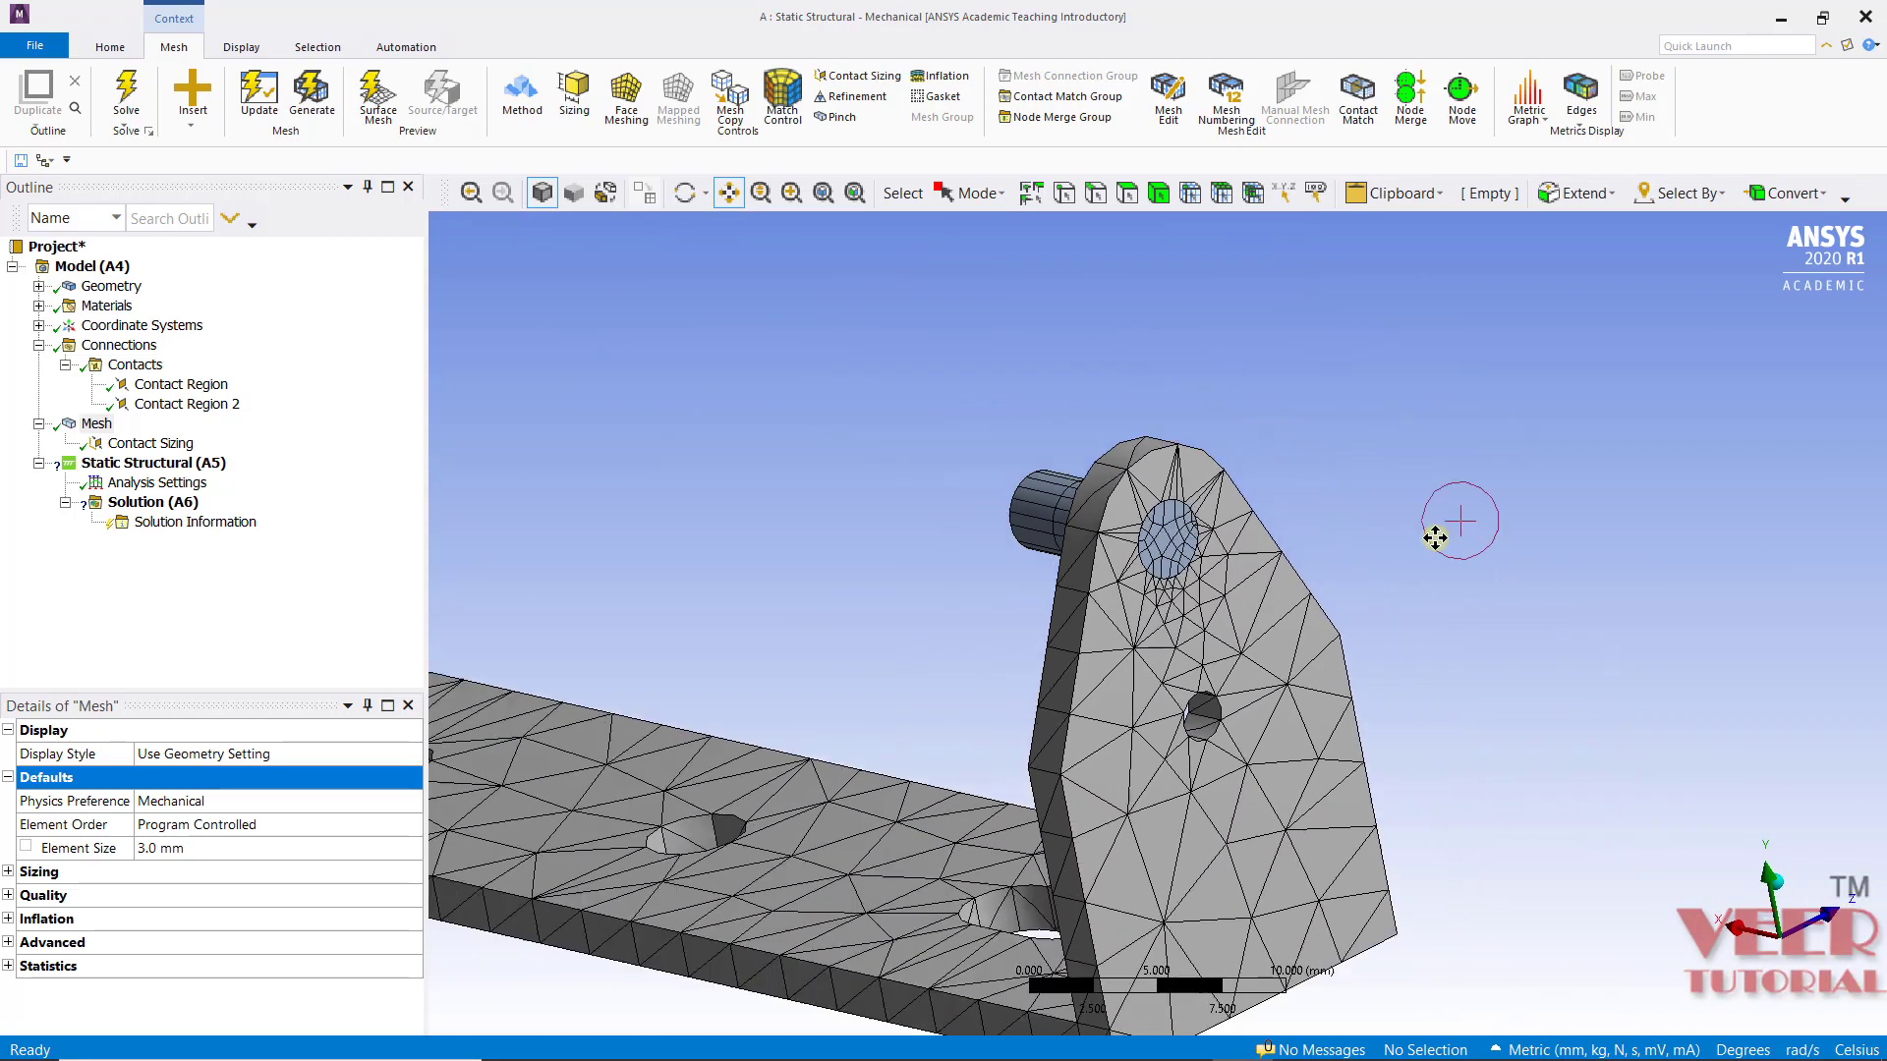
Step: Insert Contact Sizing 2 scoped to Contact Region 2 with a 0.5 mm element size
click(96, 424)
right_click(103, 425)
mouse_move(232, 435)
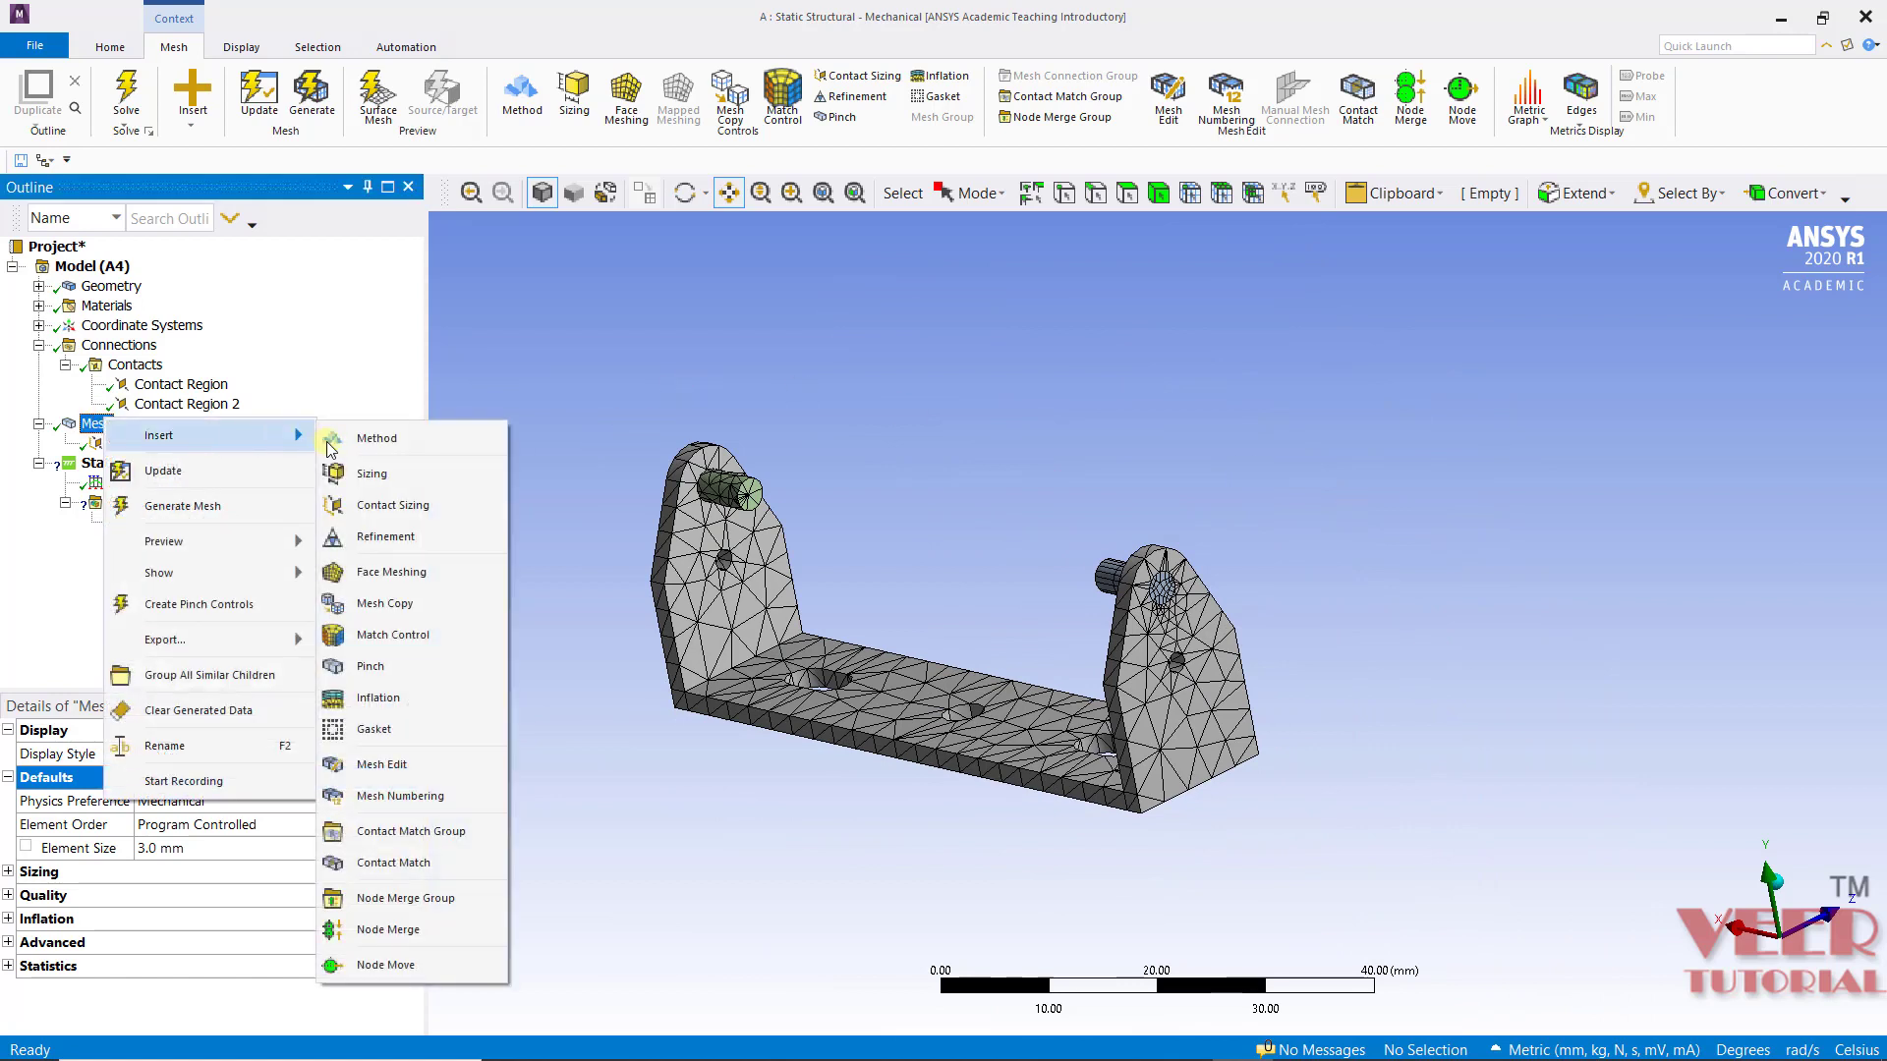
click(386, 503)
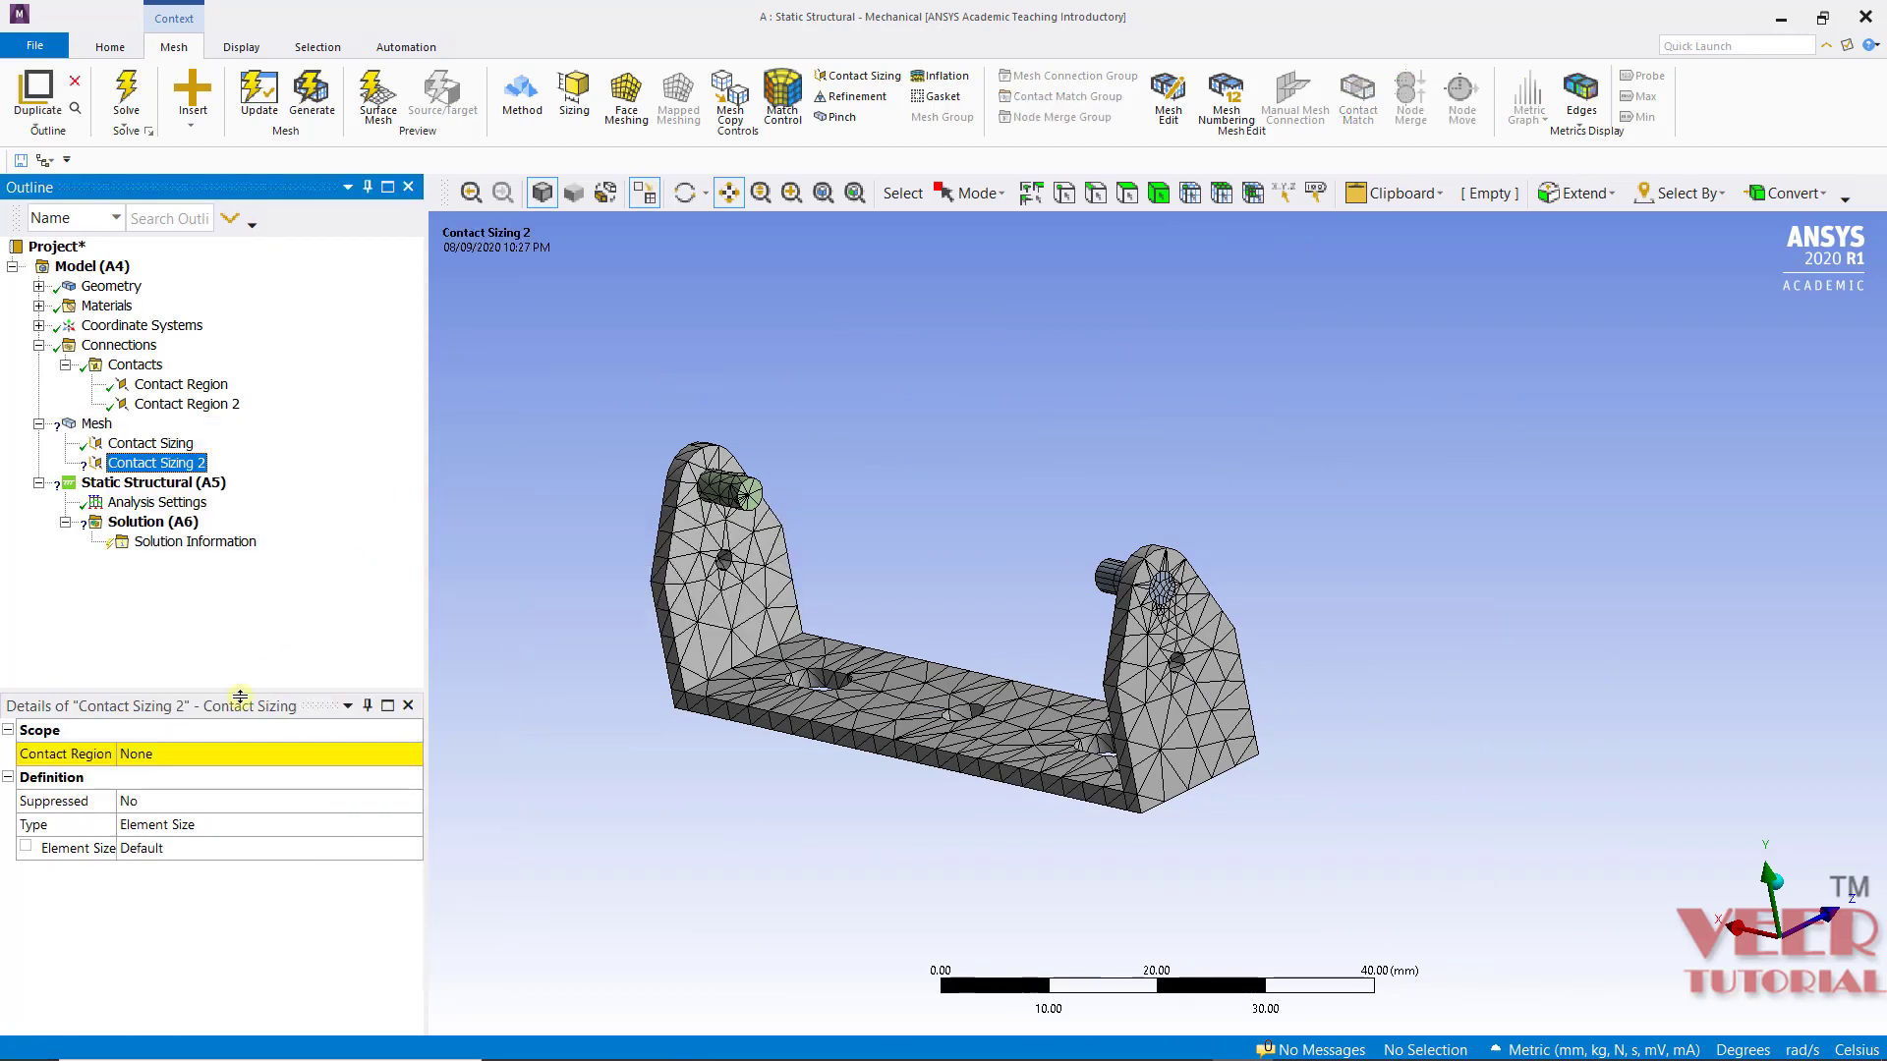
click(212, 754)
click(415, 755)
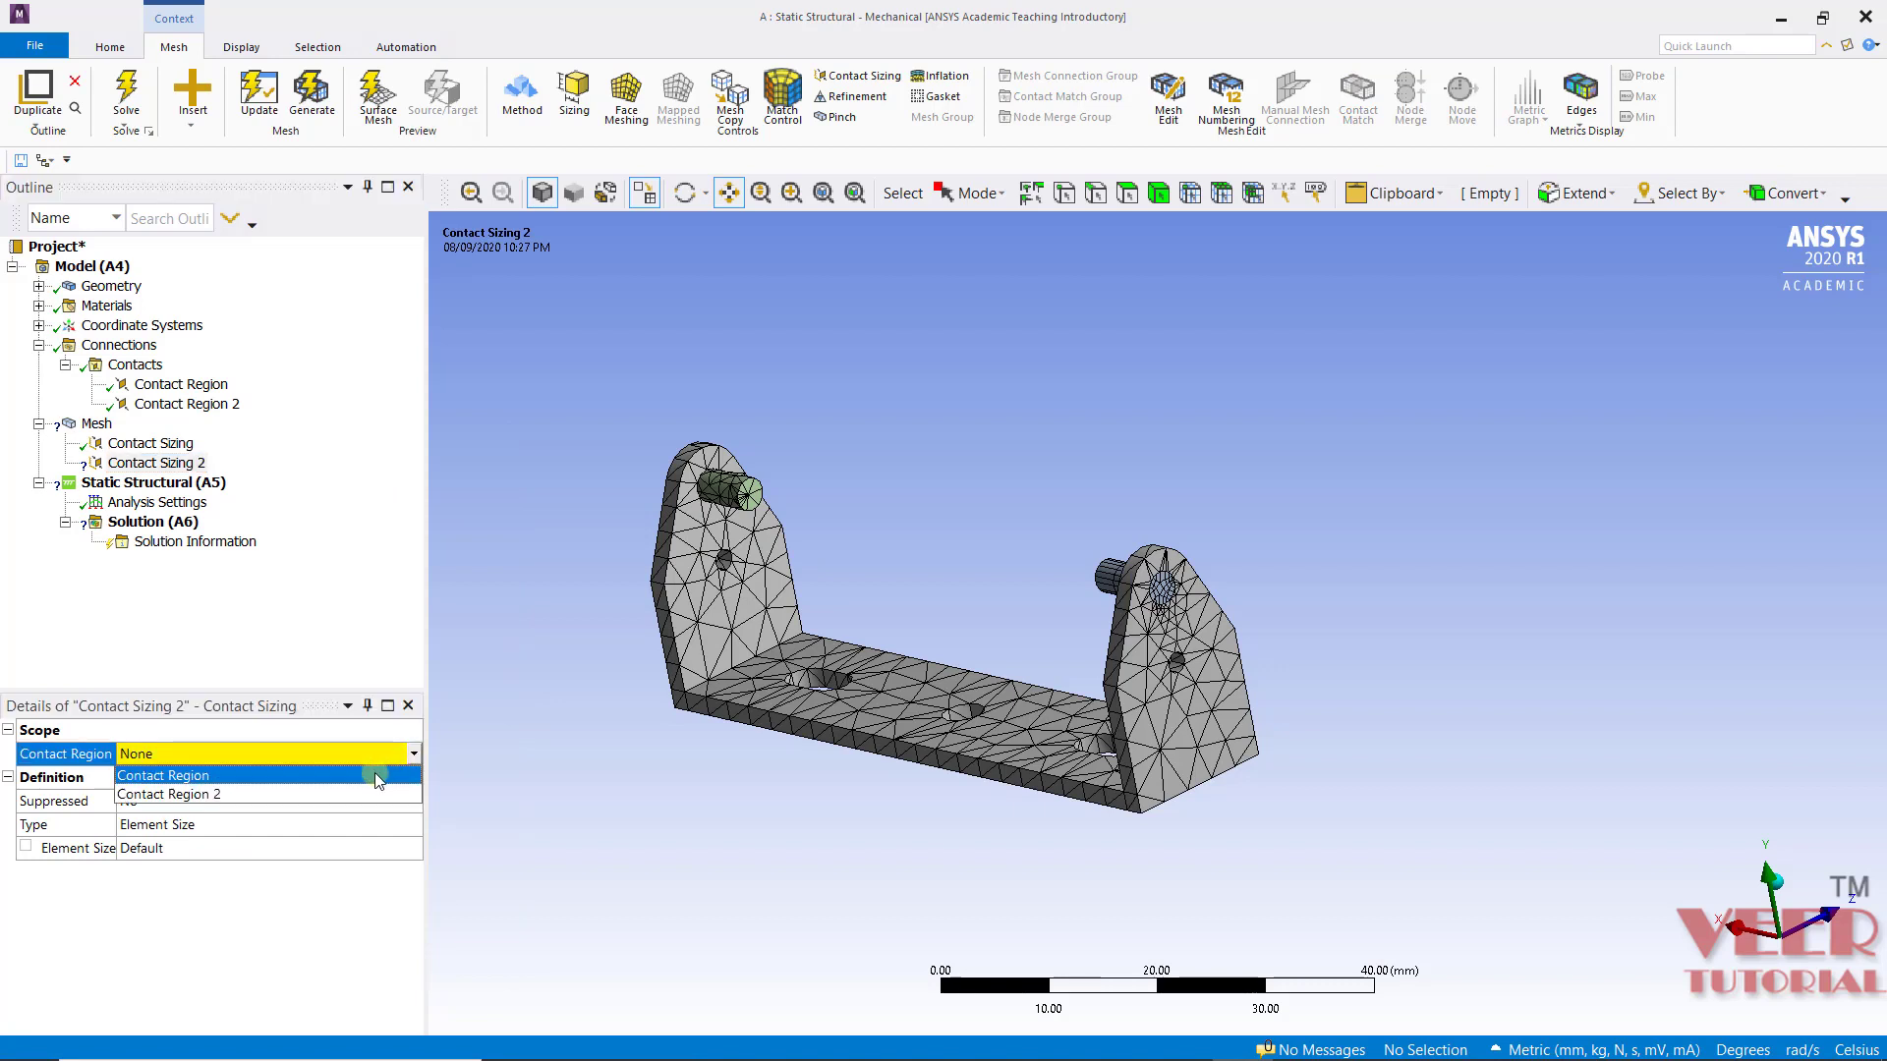
click(321, 792)
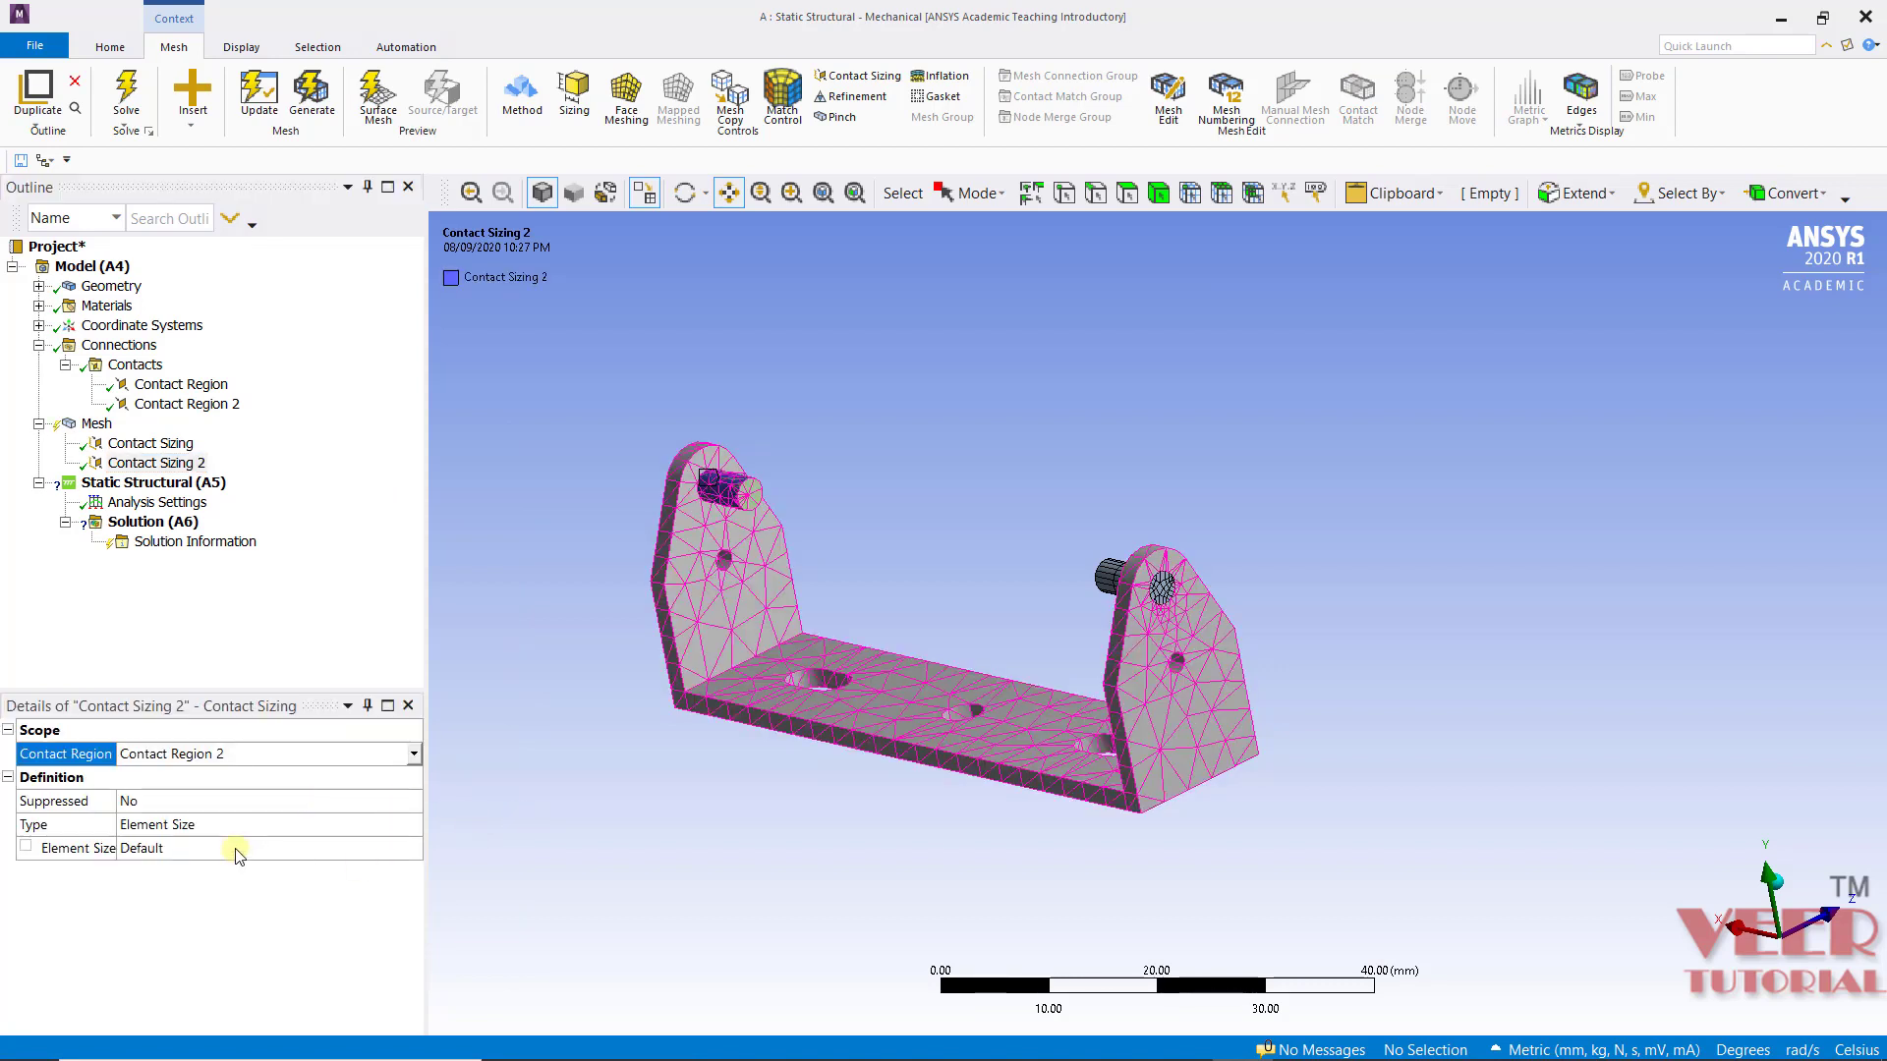
click(237, 848)
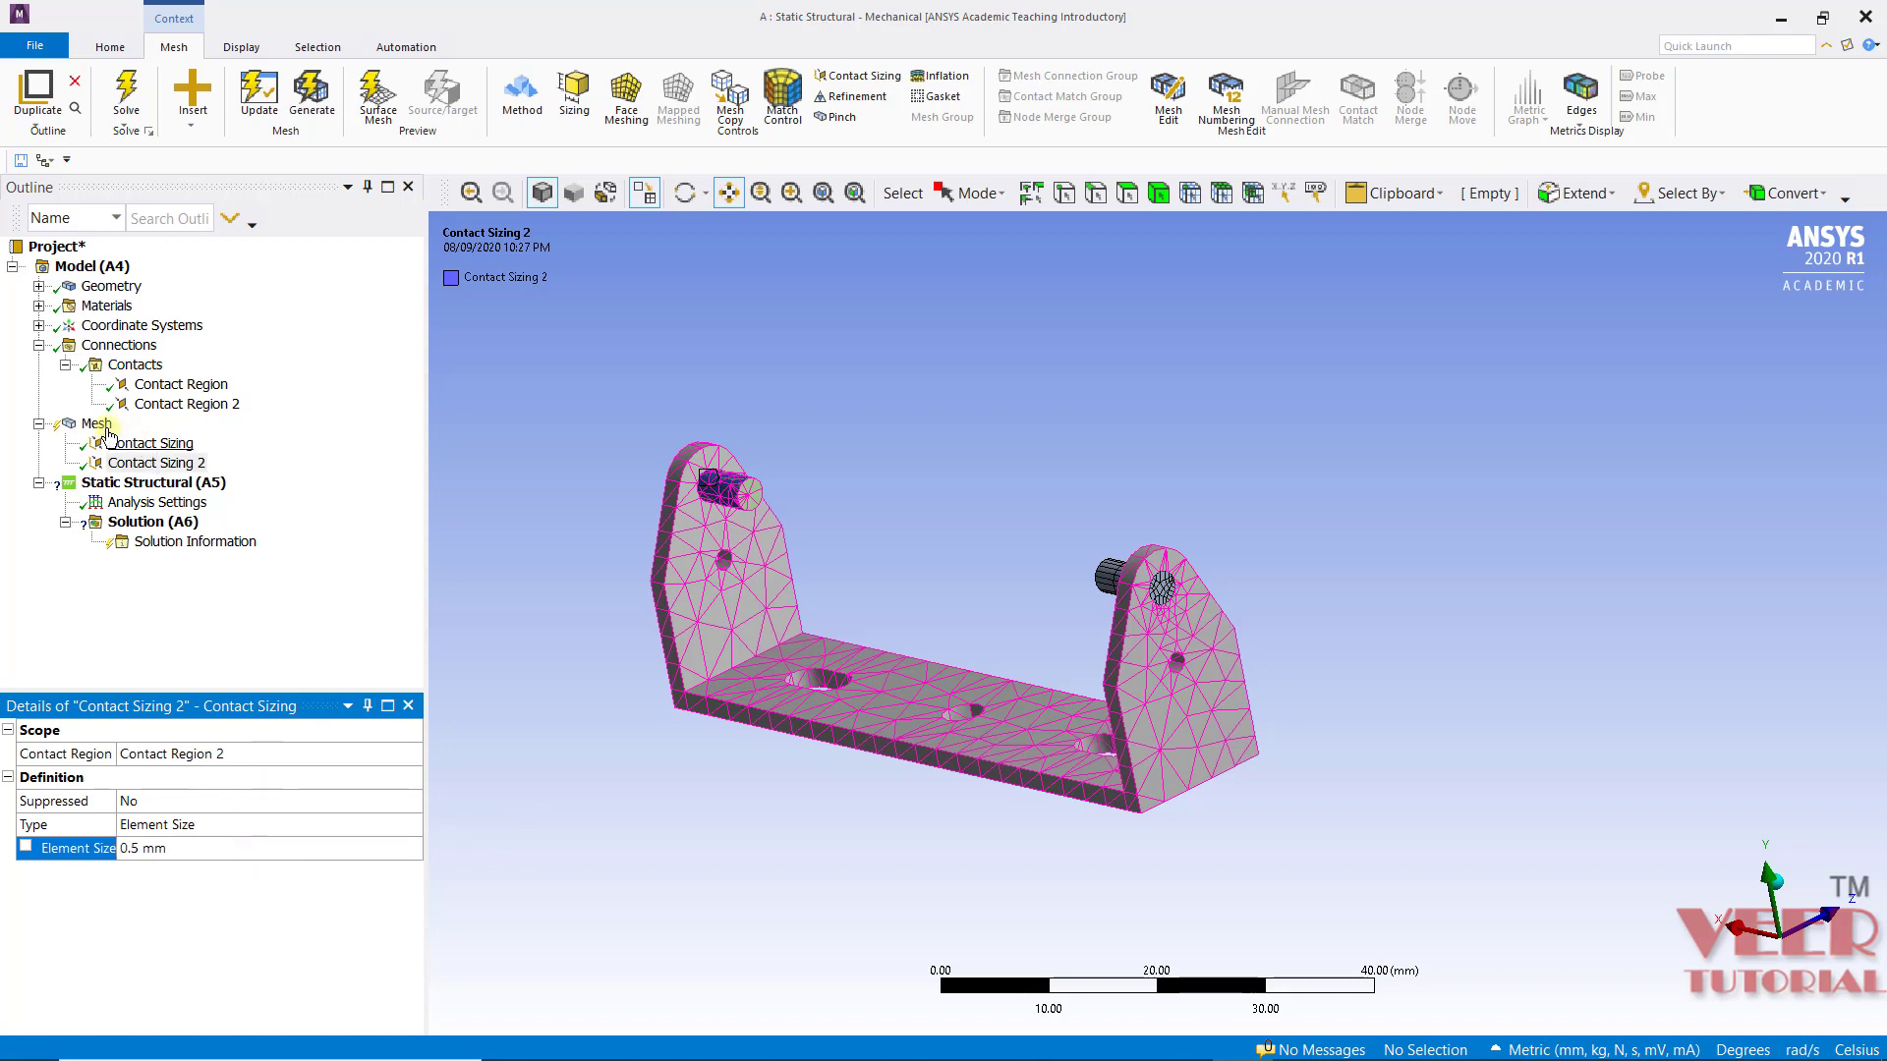
Step: Regenerate the mesh including the second contact sizing
click(98, 423)
right_click(102, 426)
click(191, 514)
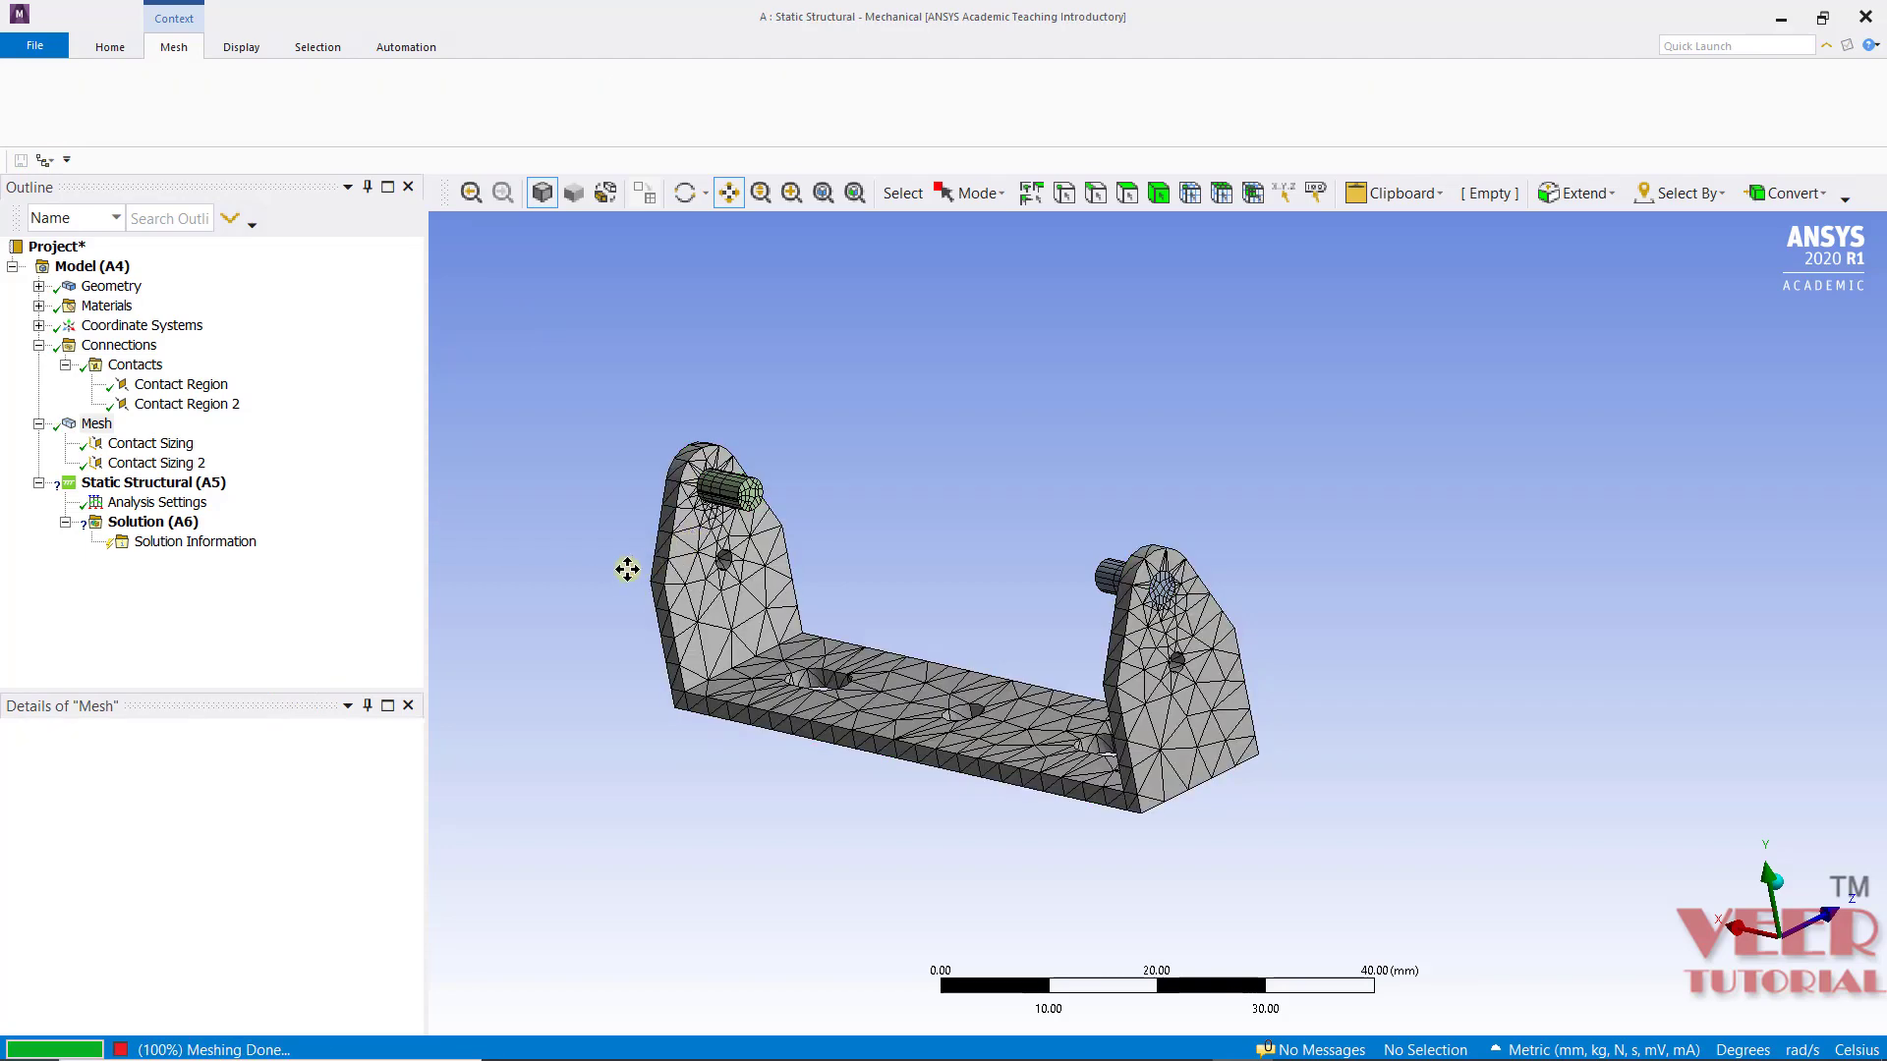
middle_drag(623, 564, 678, 674)
scroll(777, 623, up, 3)
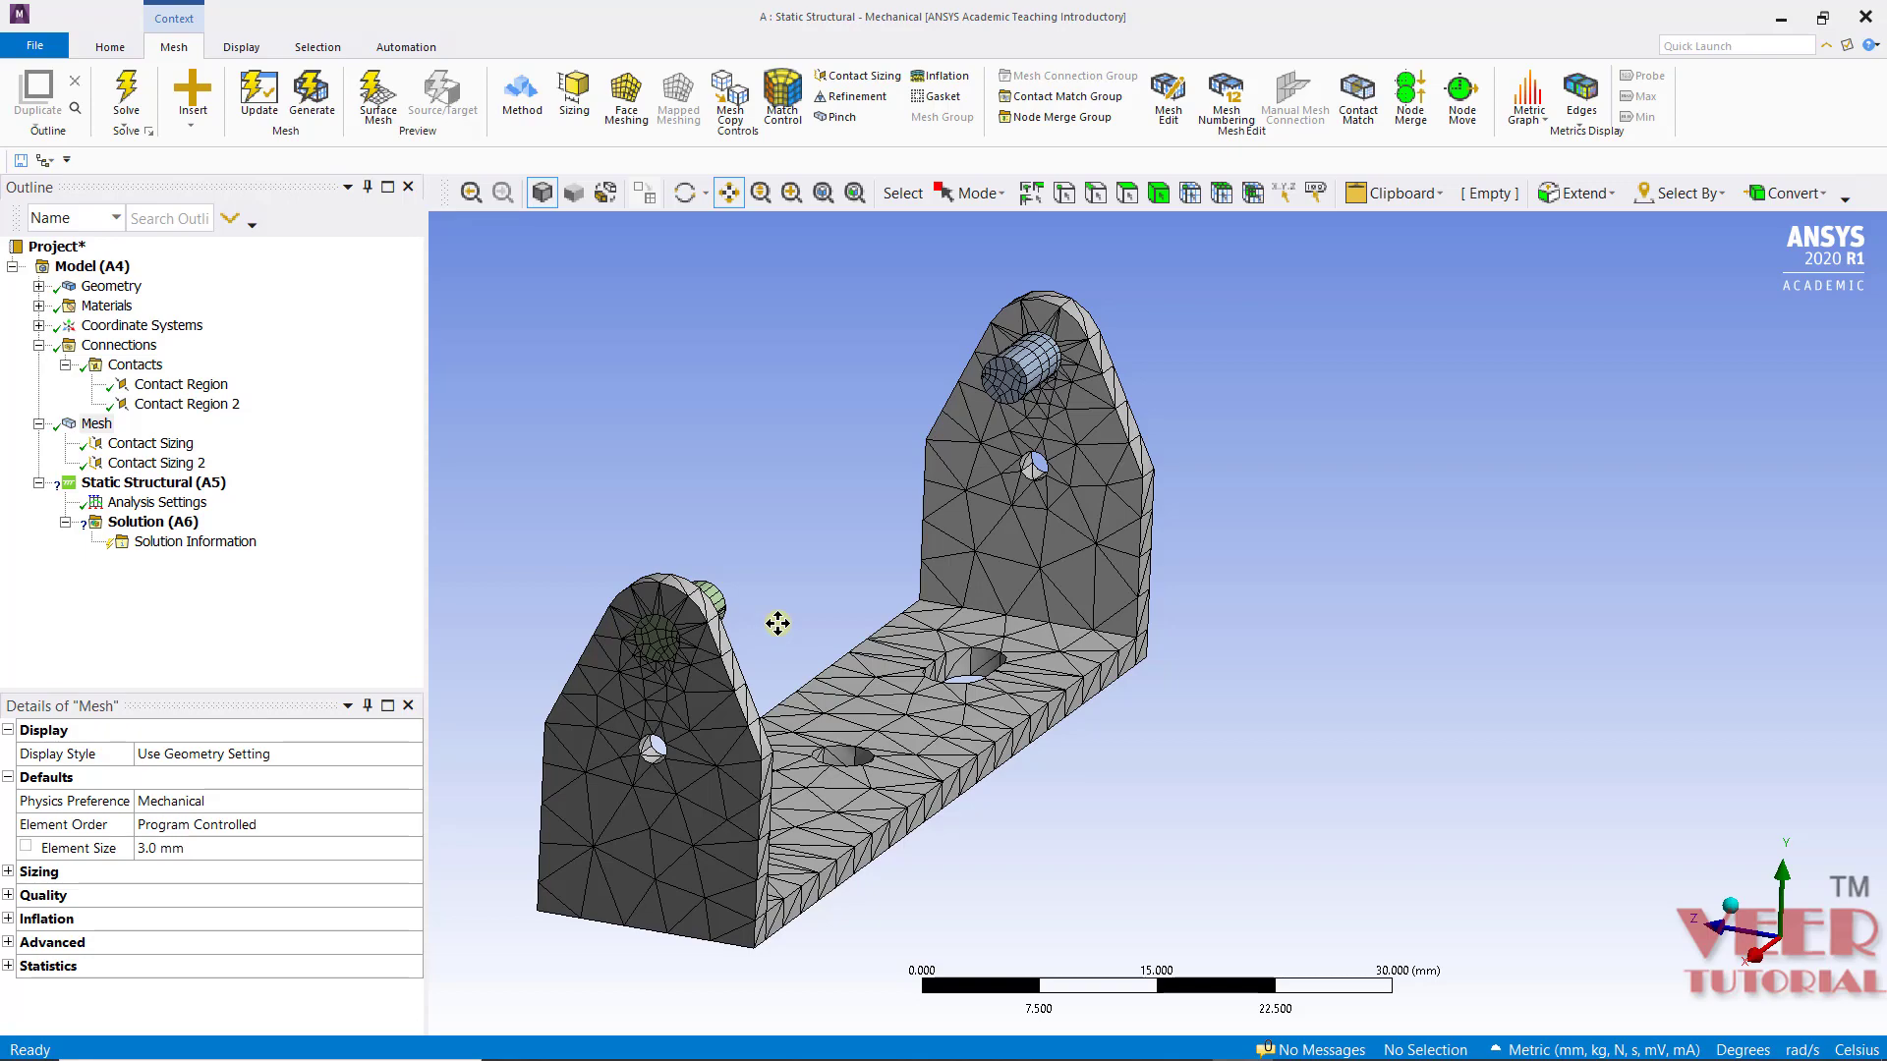
scroll(619, 674, up, 4)
middle_drag(662, 773, 1310, 639)
scroll(884, 481, down, 6)
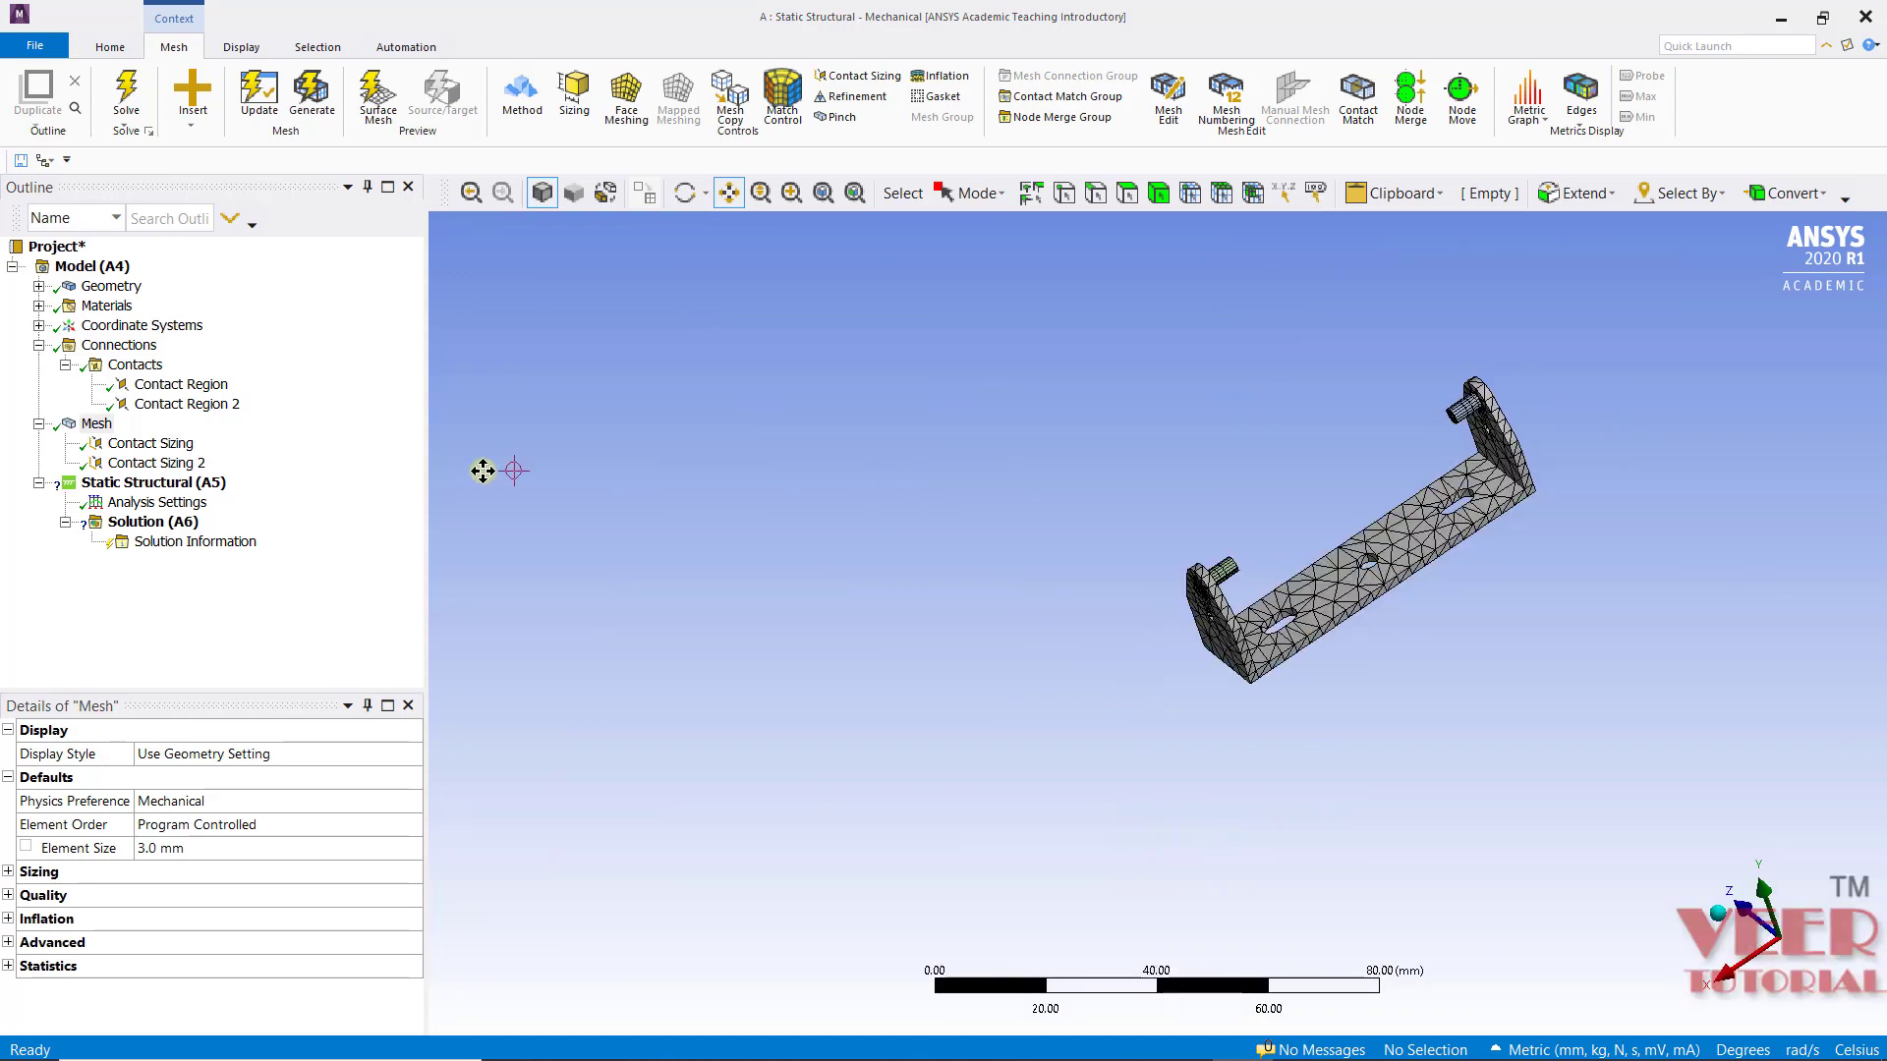
Step: Close Mechanical and add a second Static Structural system B to the project
click(44, 49)
click(77, 884)
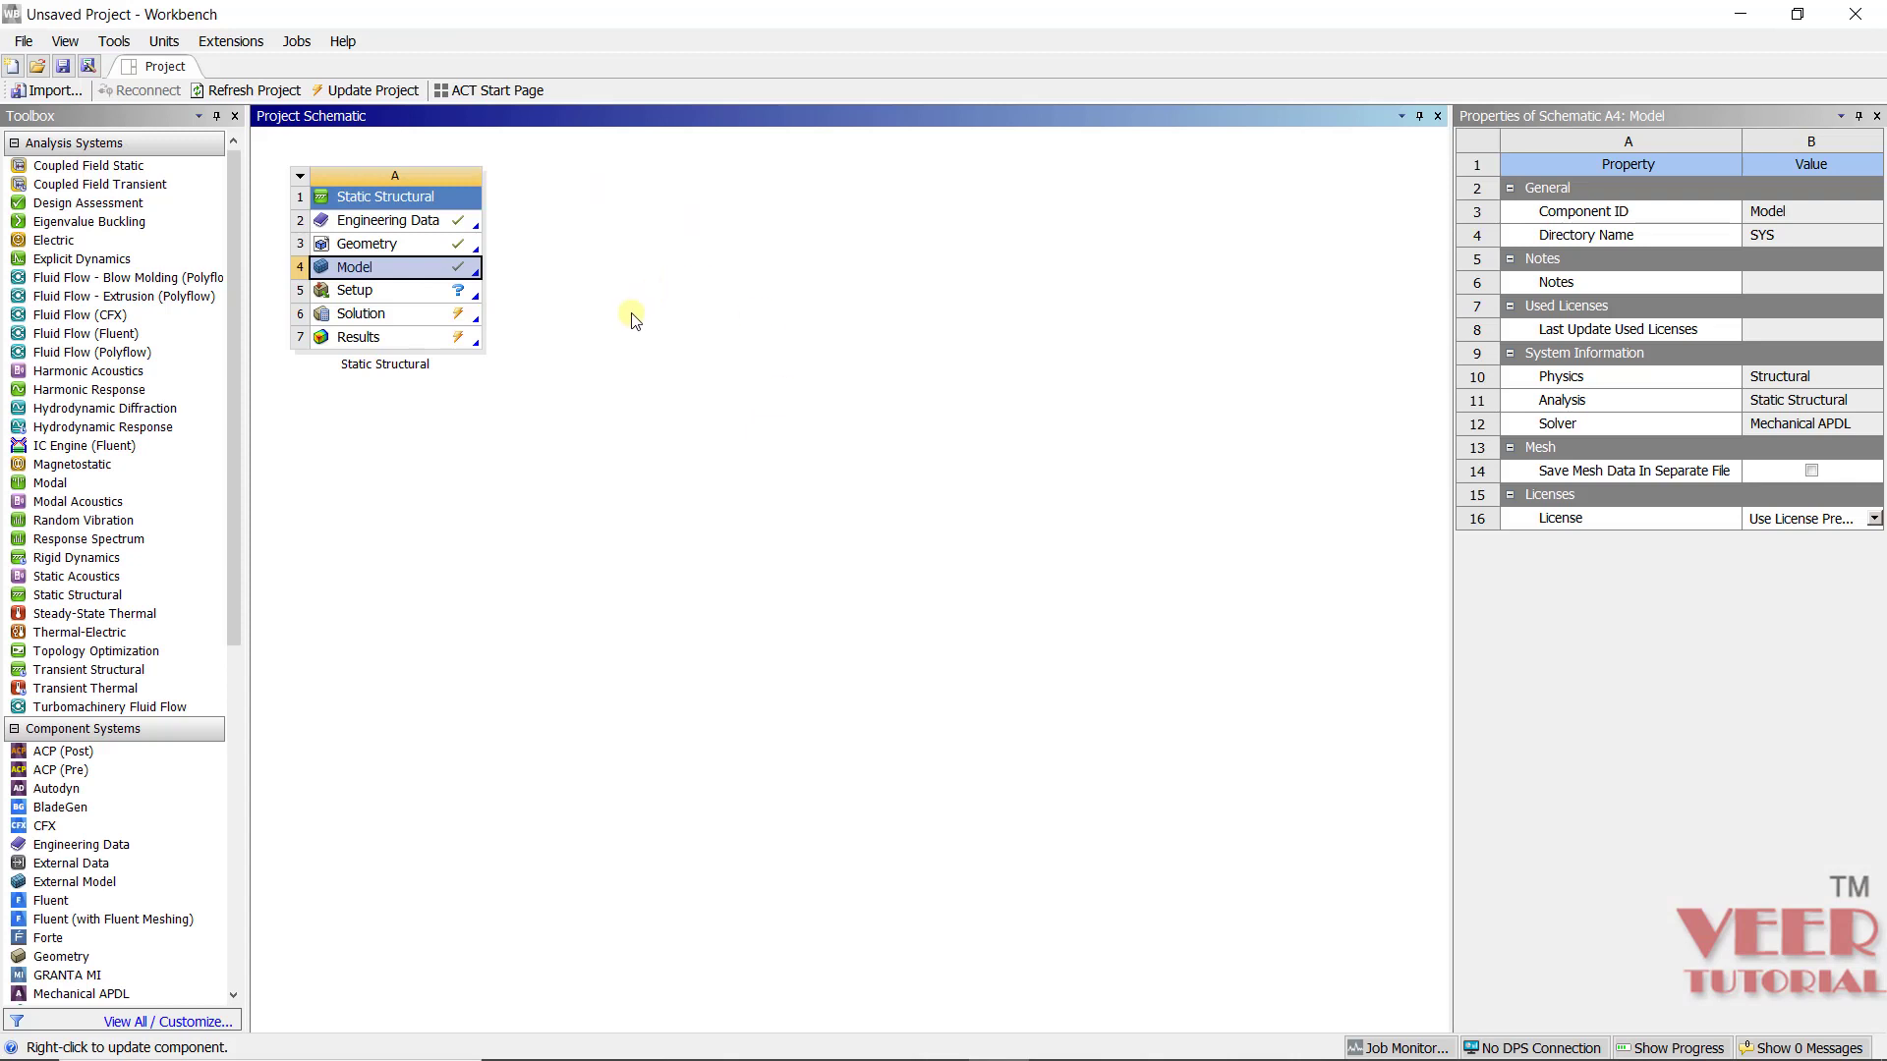
drag(77, 595, 599, 224)
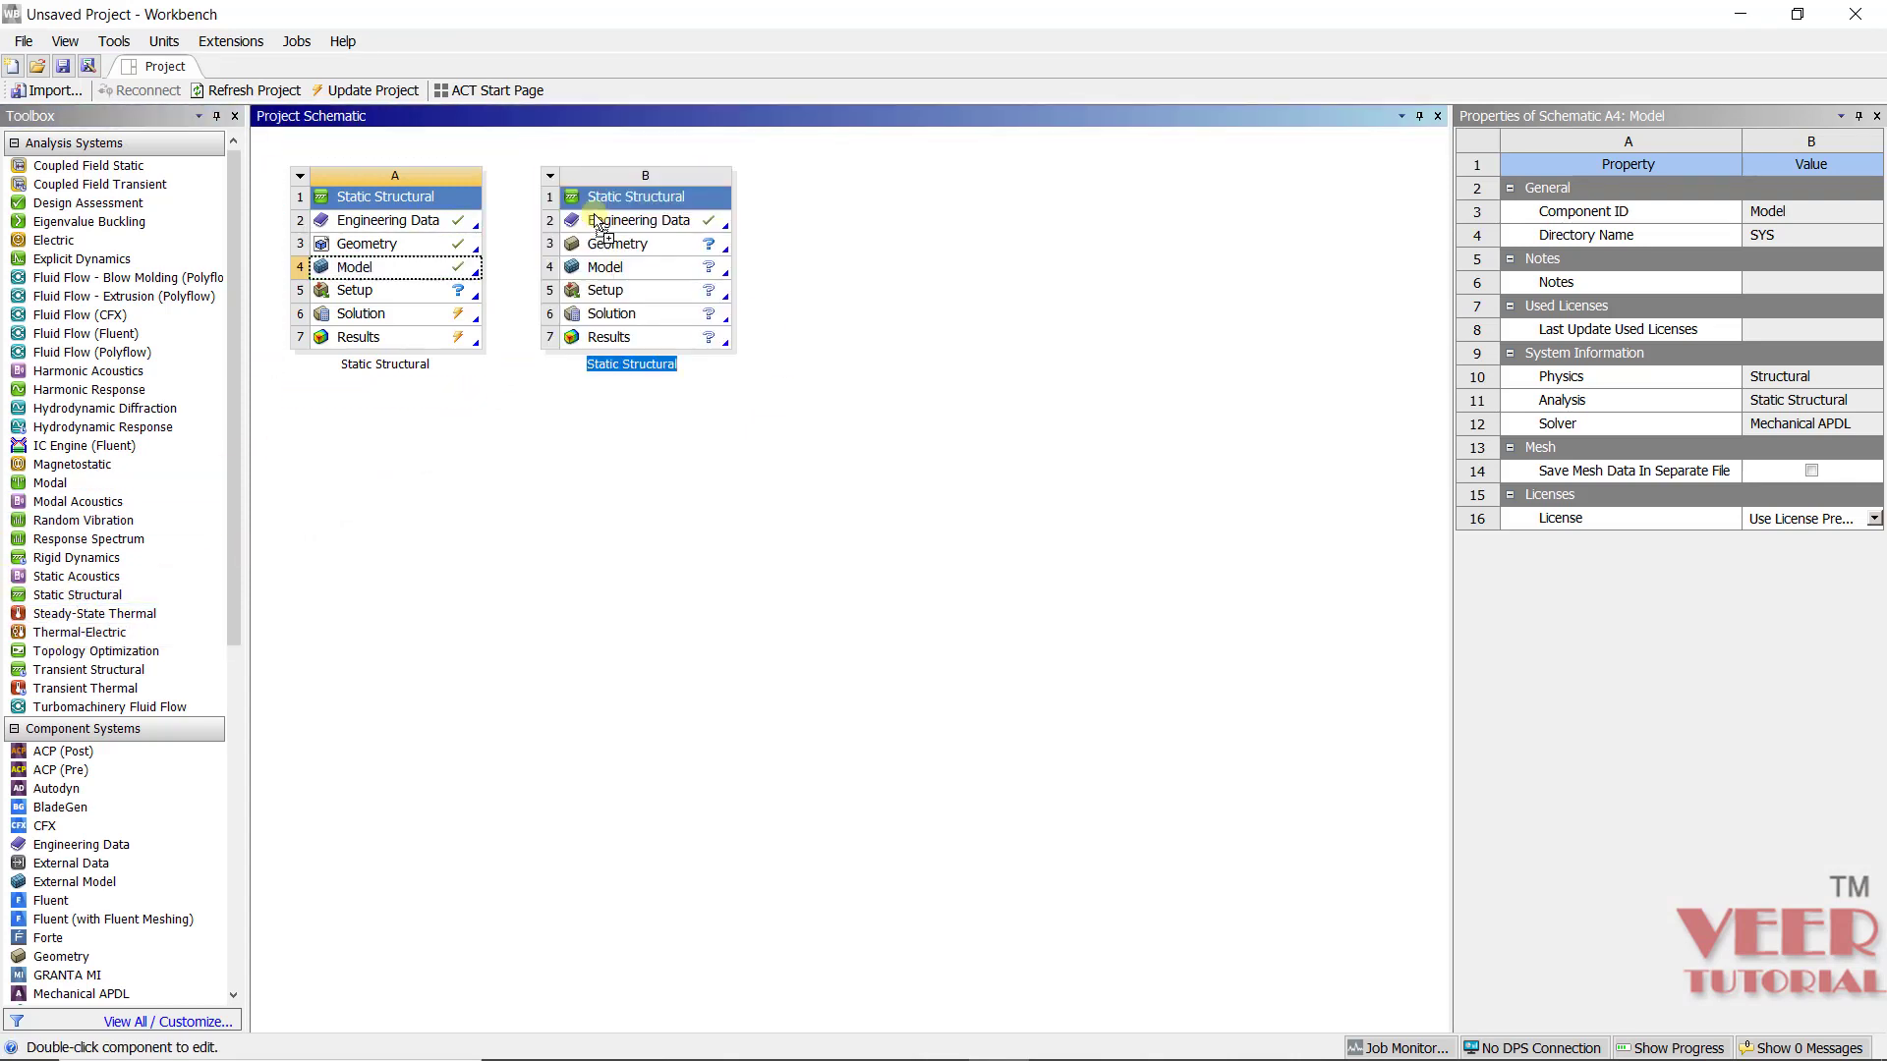
Step: Import mesh_copy.stp as the geometry of system B
click(637, 245)
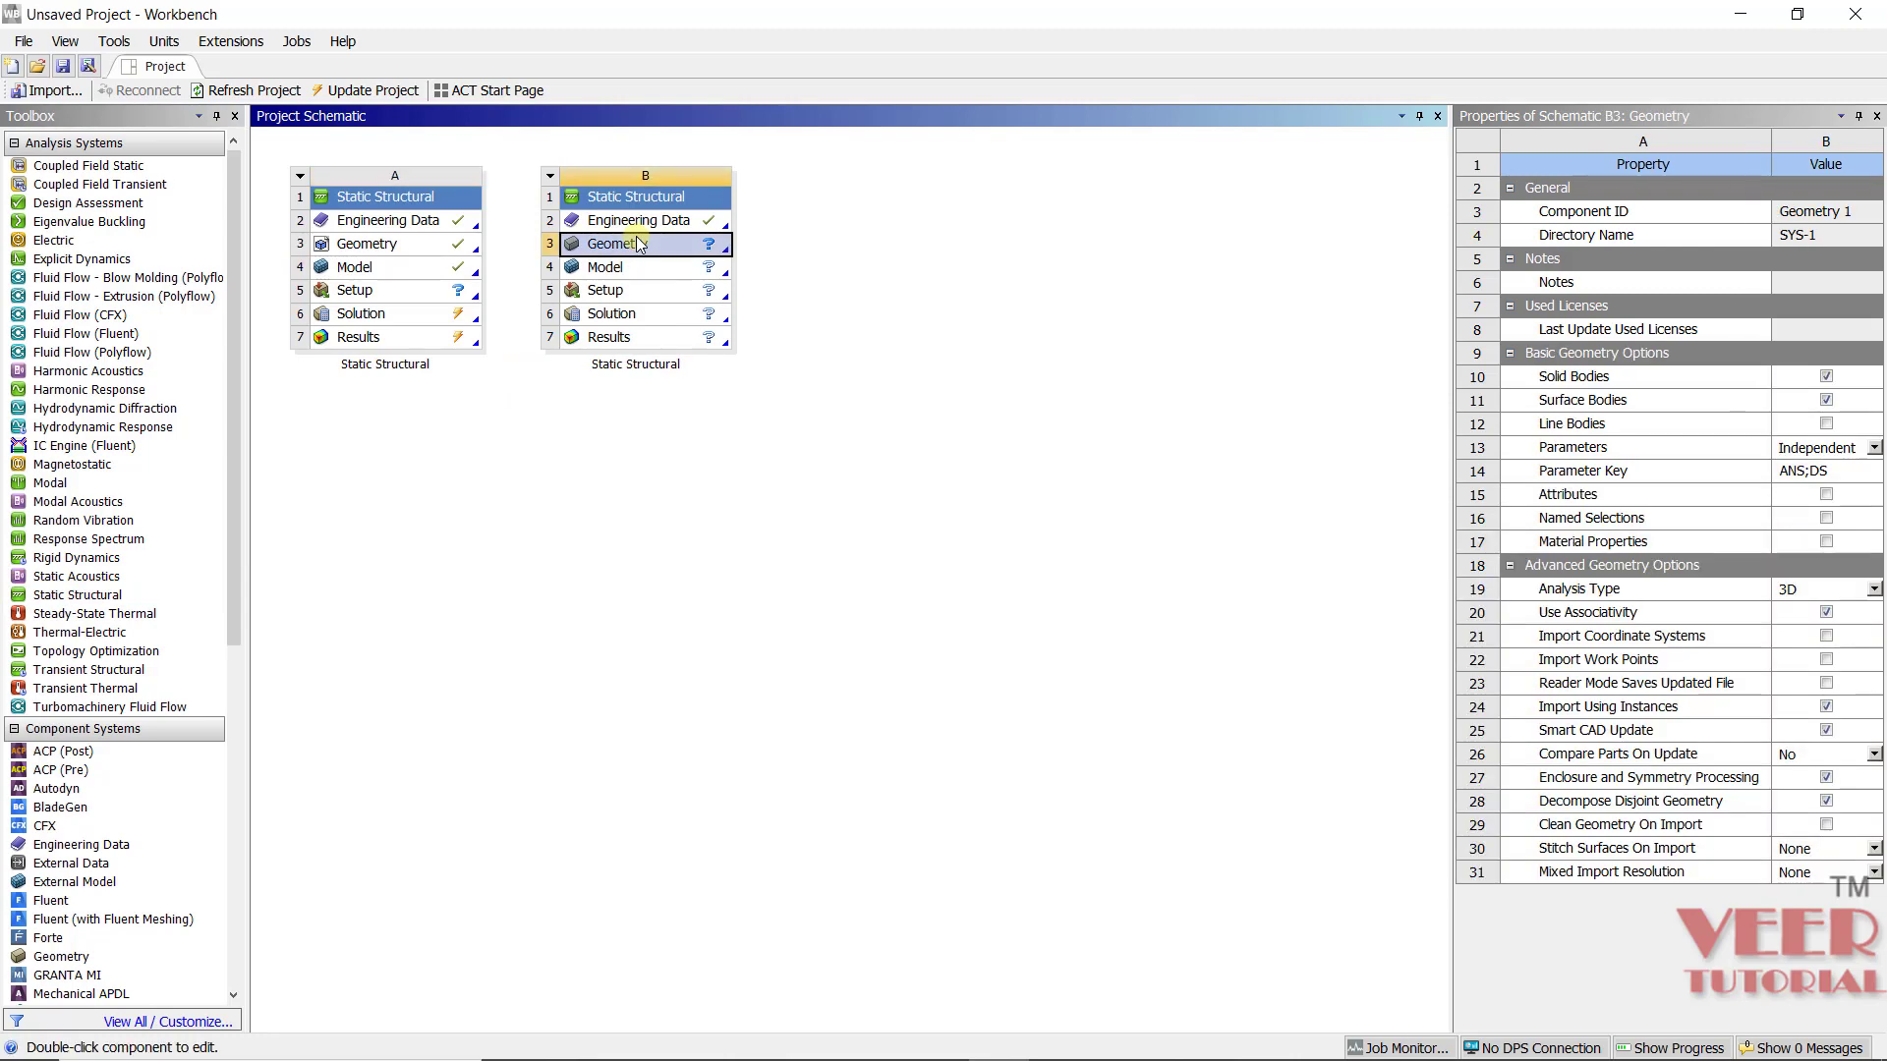
right_click(638, 245)
mouse_move(776, 291)
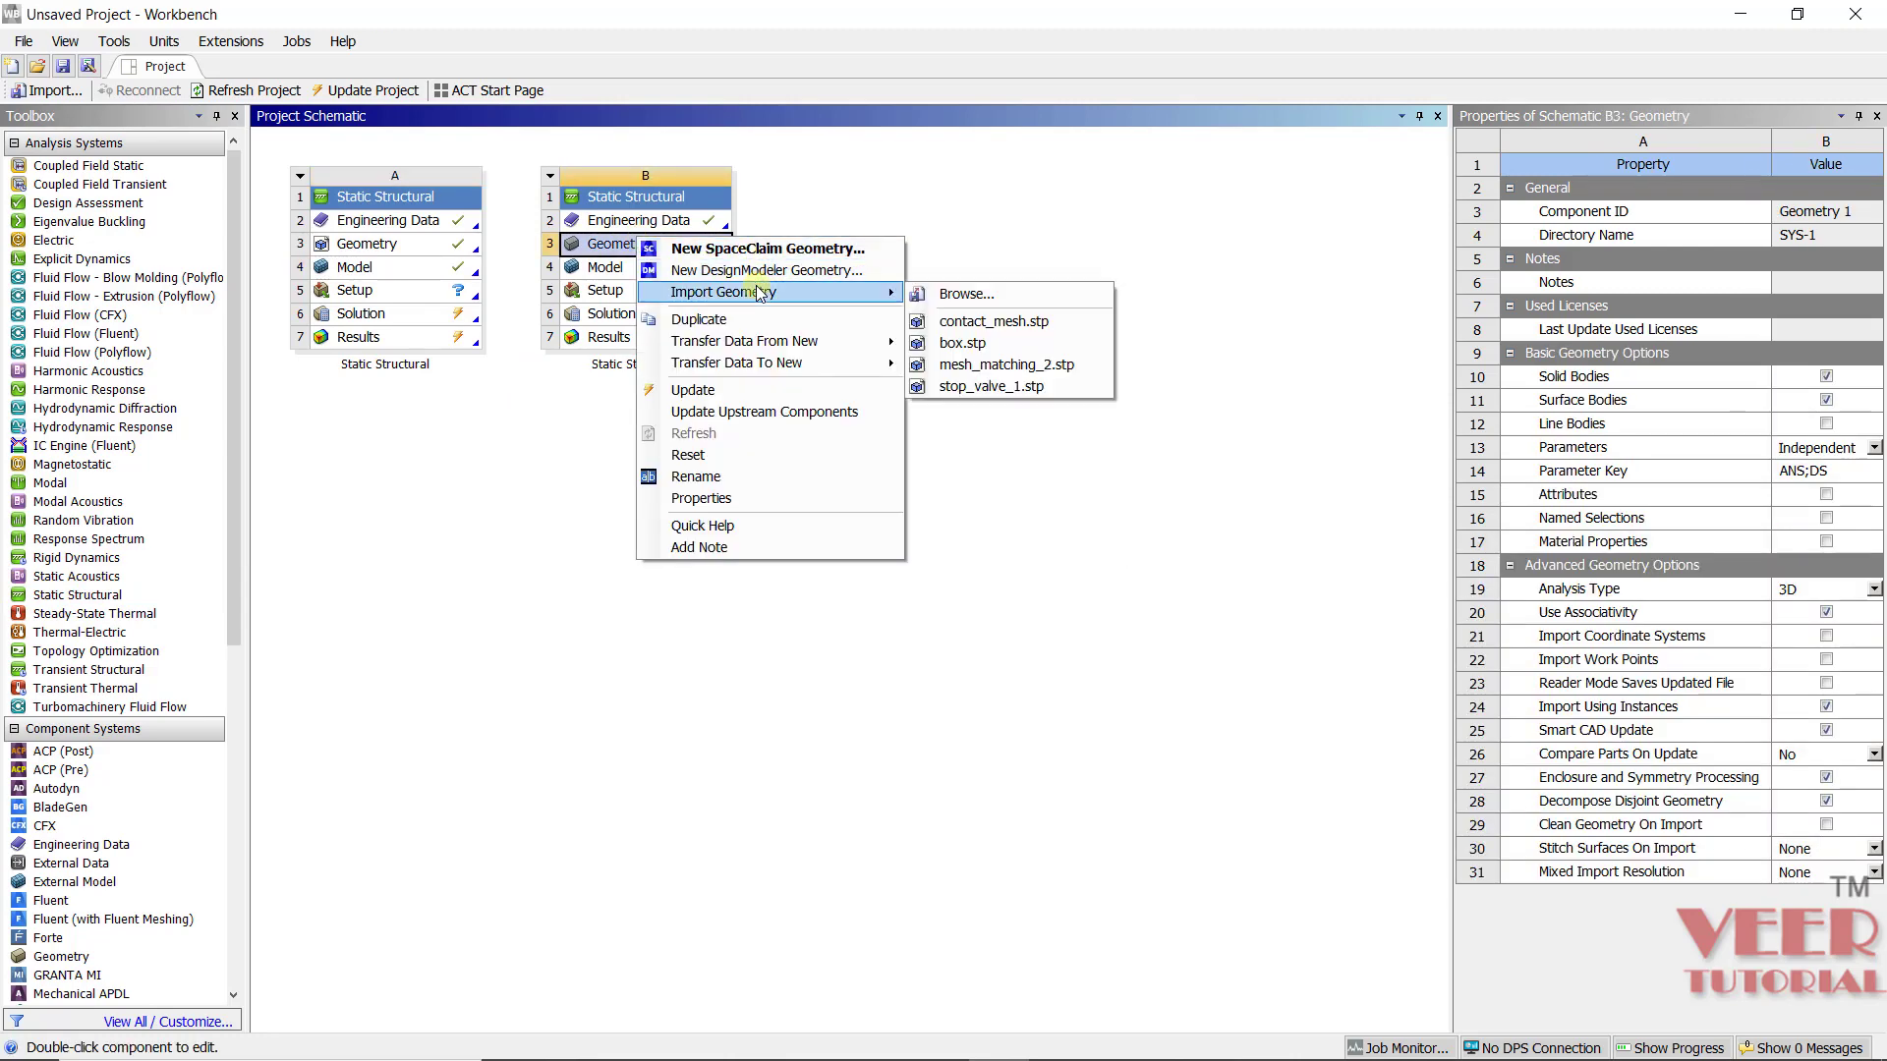
click(966, 293)
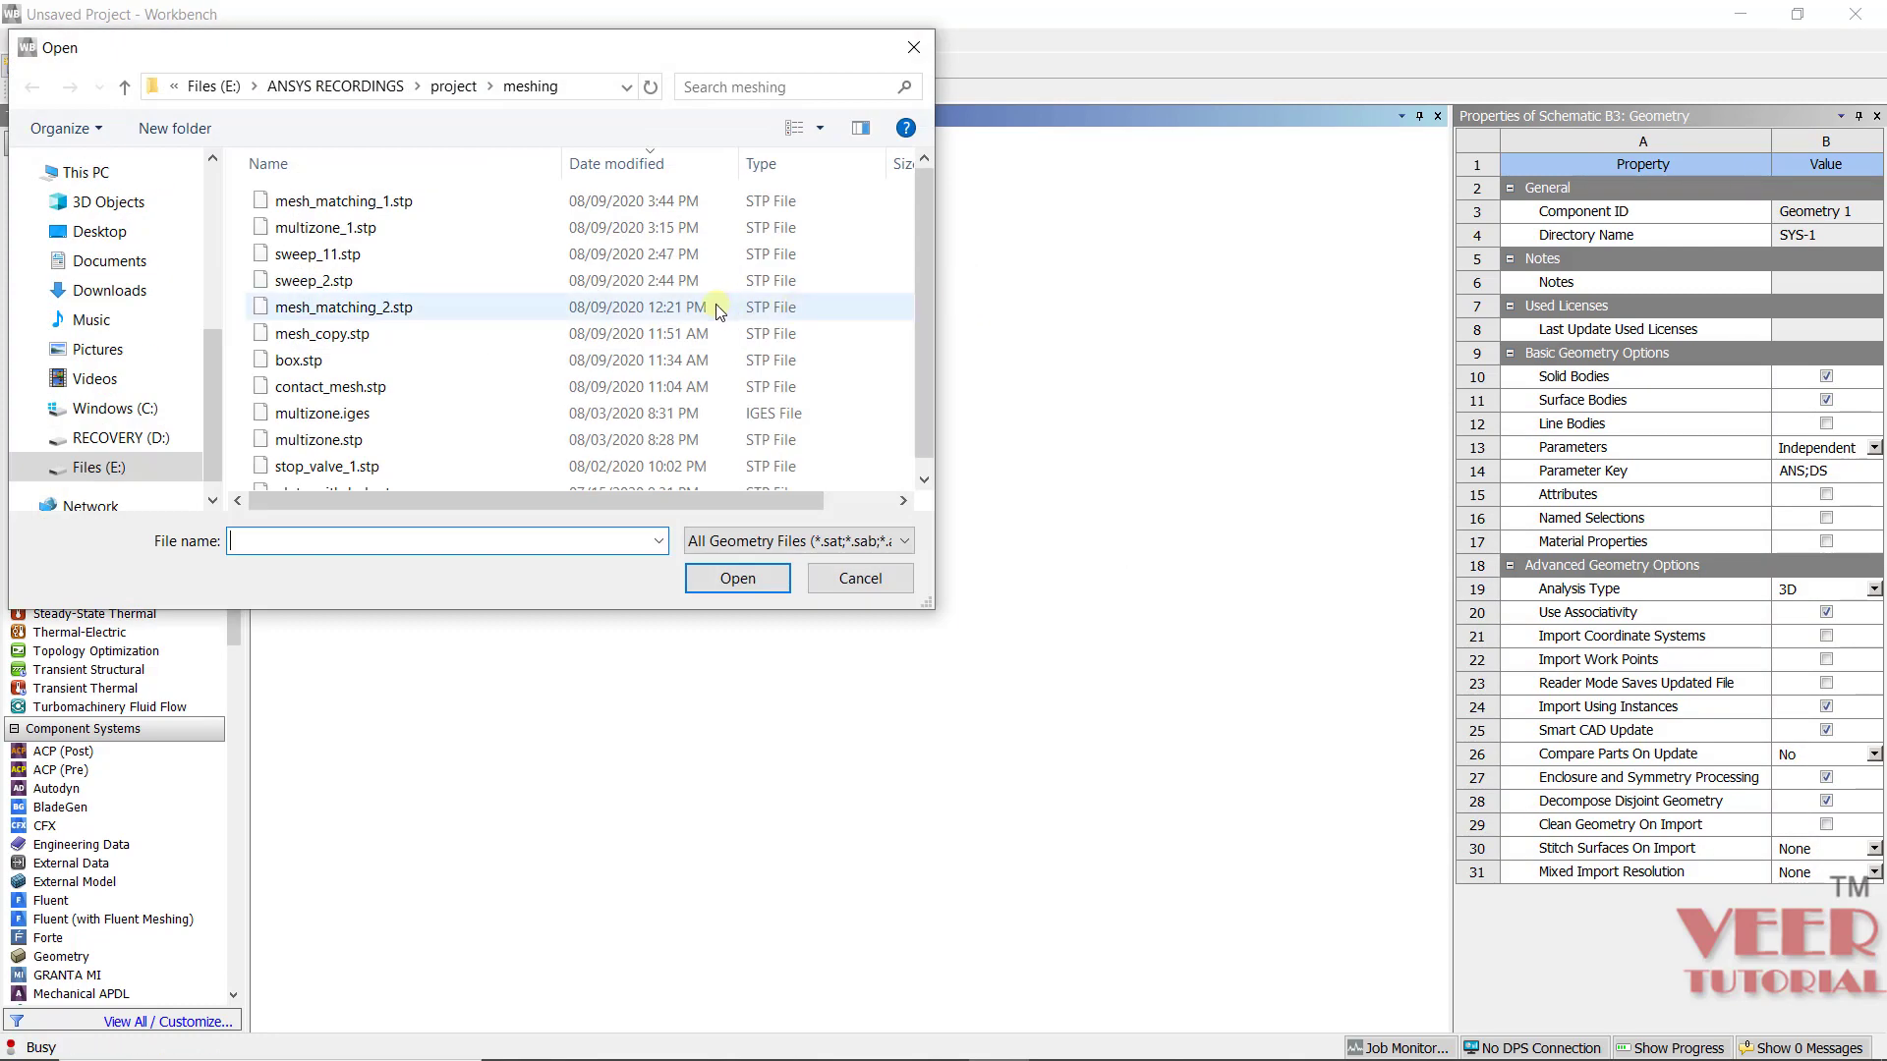
click(363, 334)
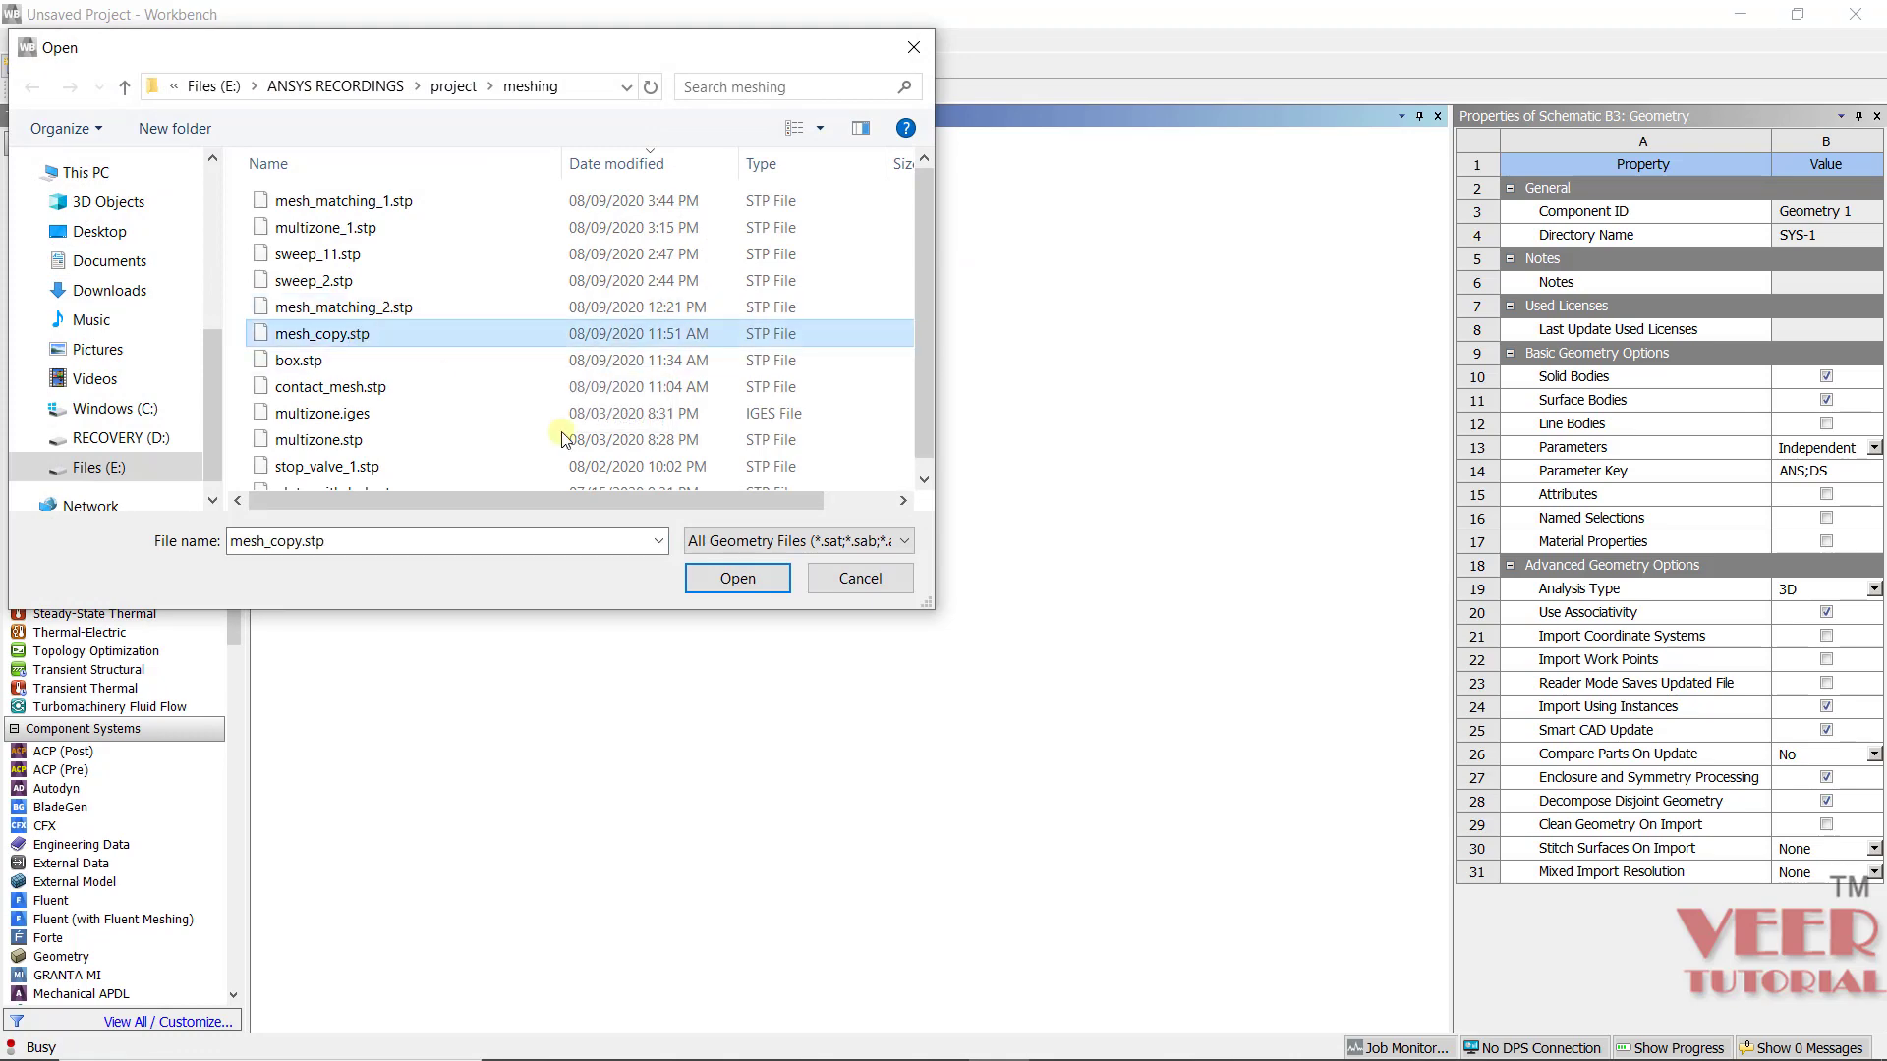
click(724, 577)
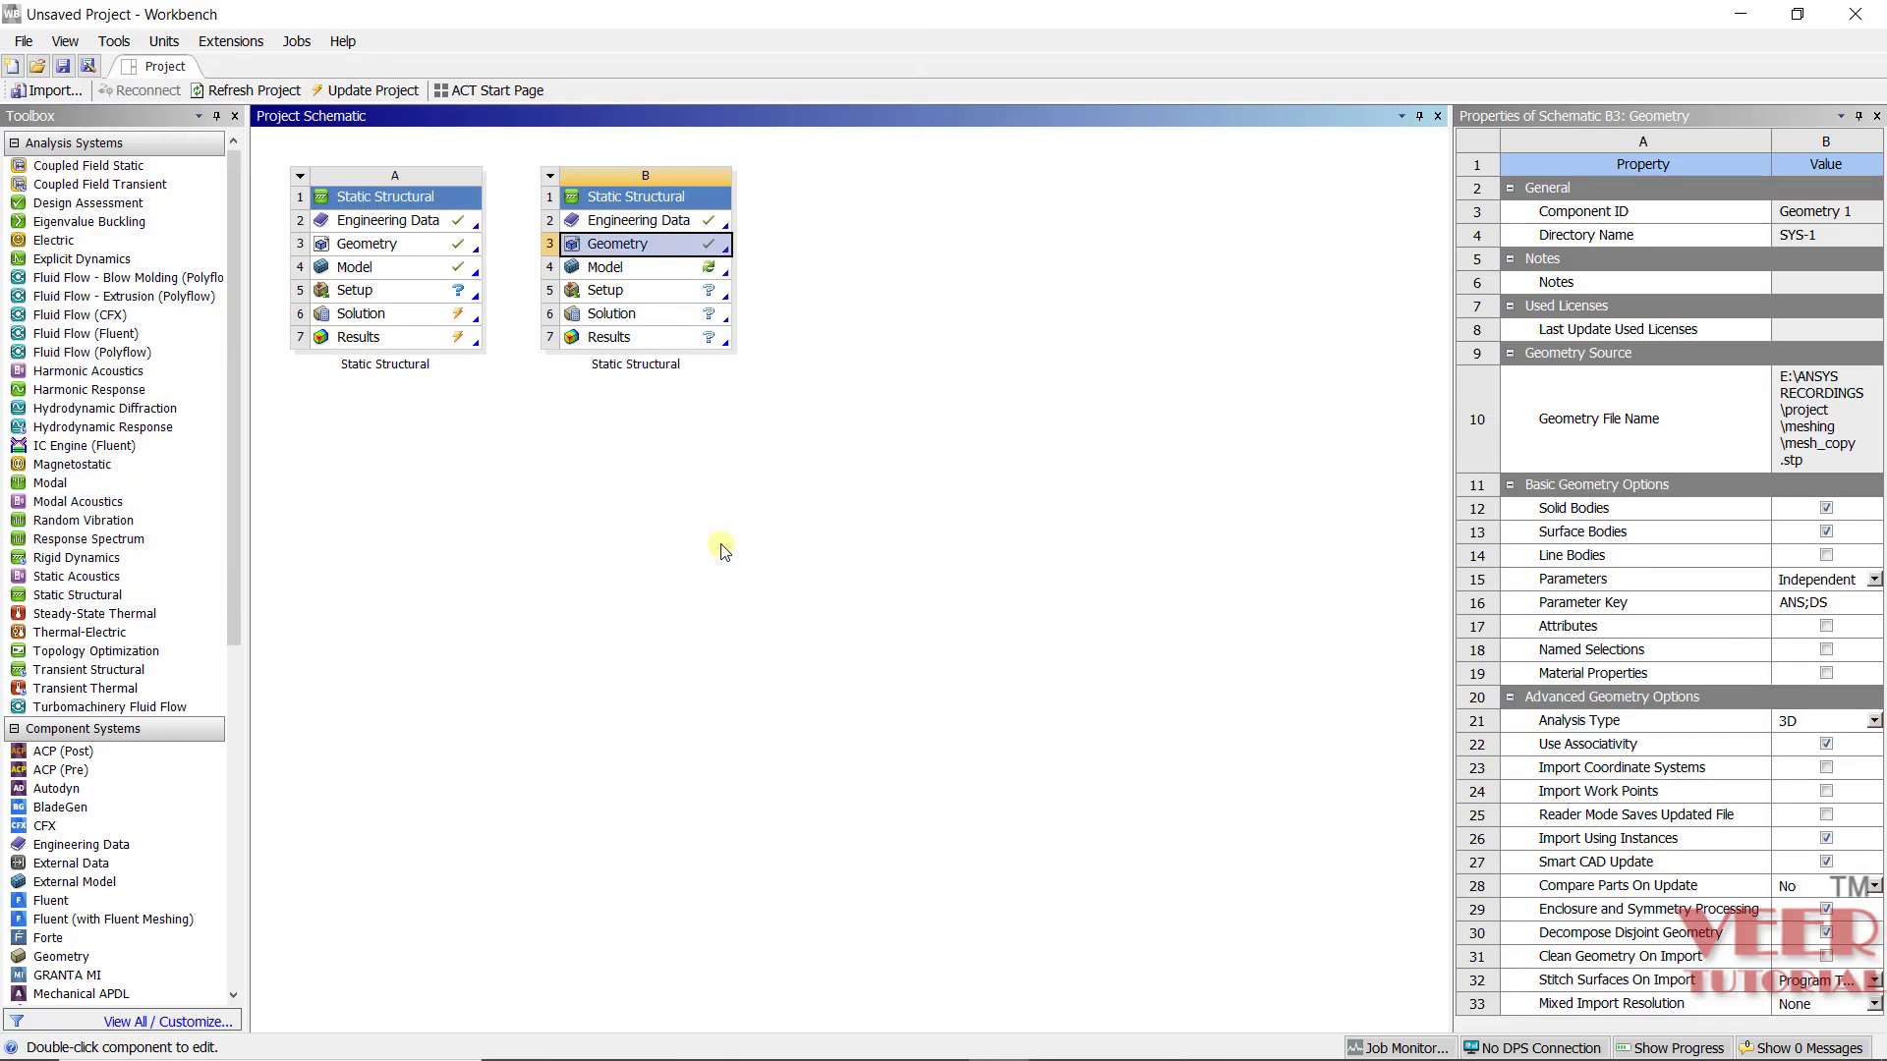
Step: Open system B's box-and-blocks model in Mechanical from the Workbench schematic
click(630, 277)
right_click(632, 272)
click(670, 285)
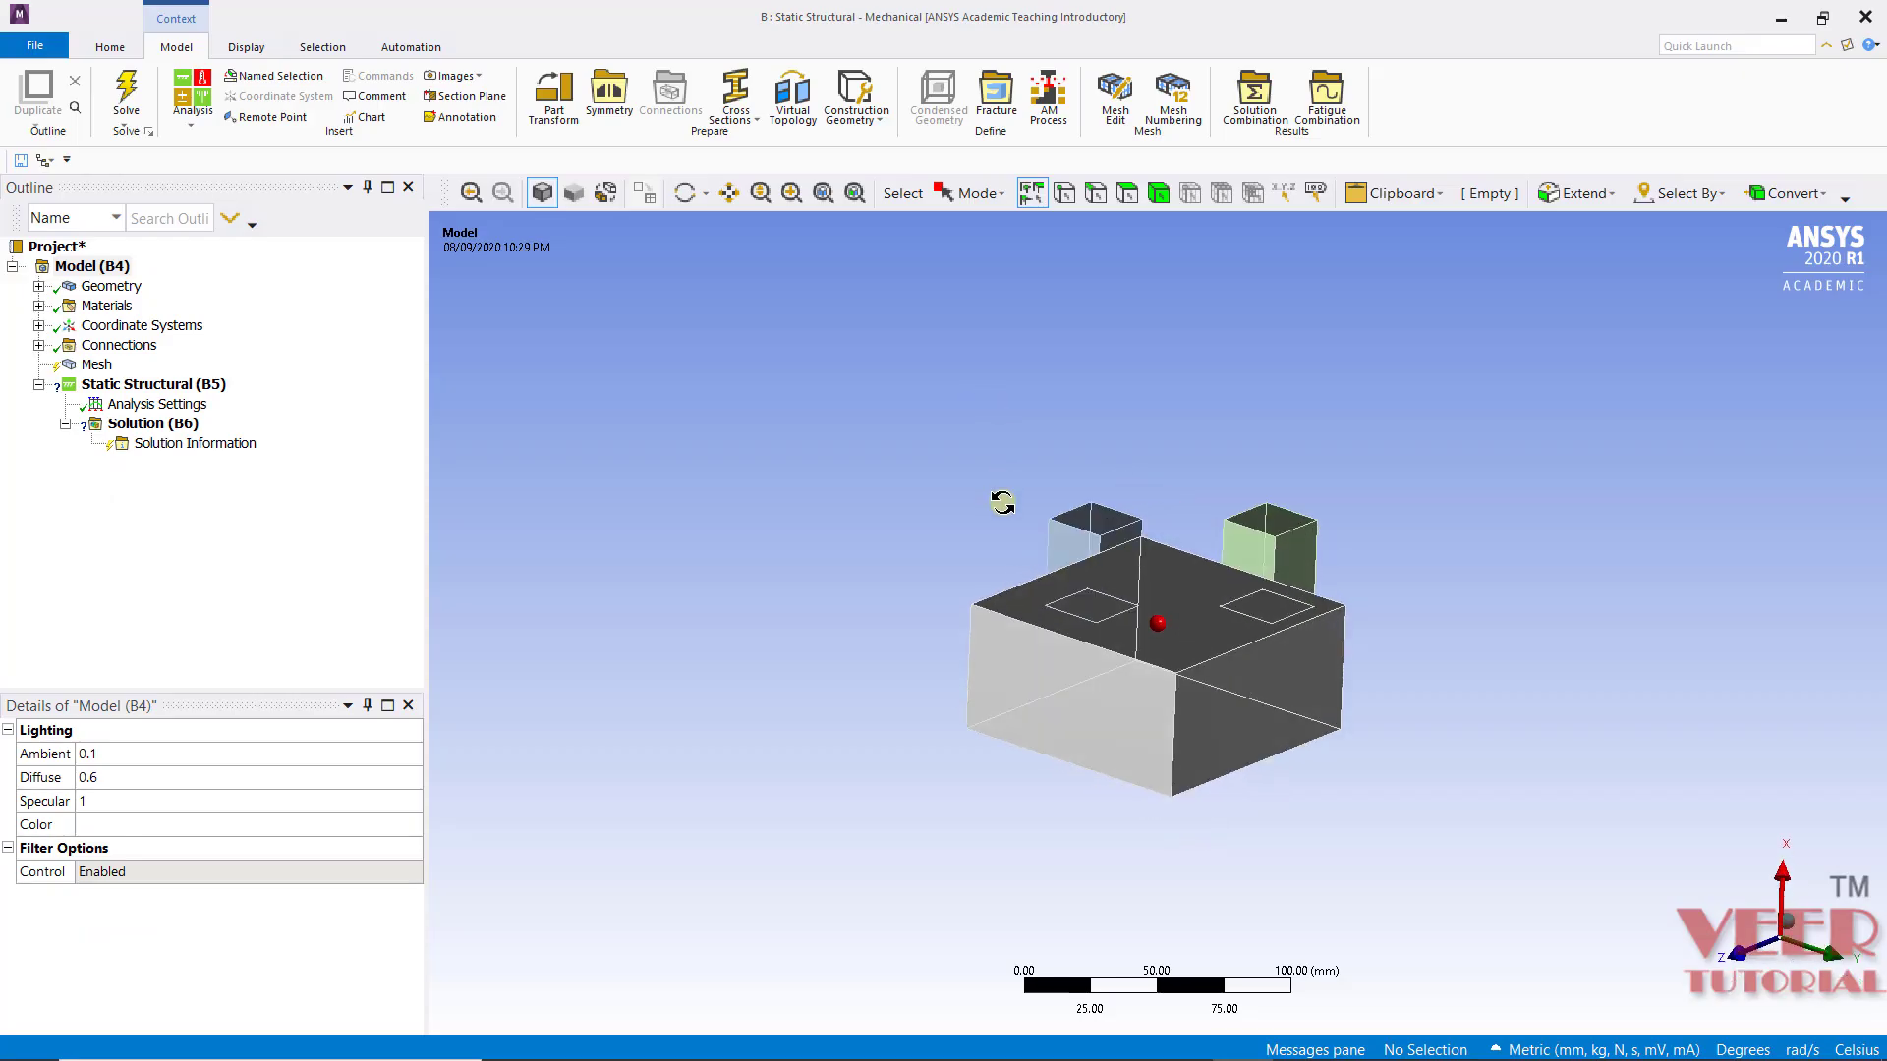
middle_drag(1002, 497, 1130, 620)
Step: Generate the mesh on the box and blocks at the default element size
click(98, 366)
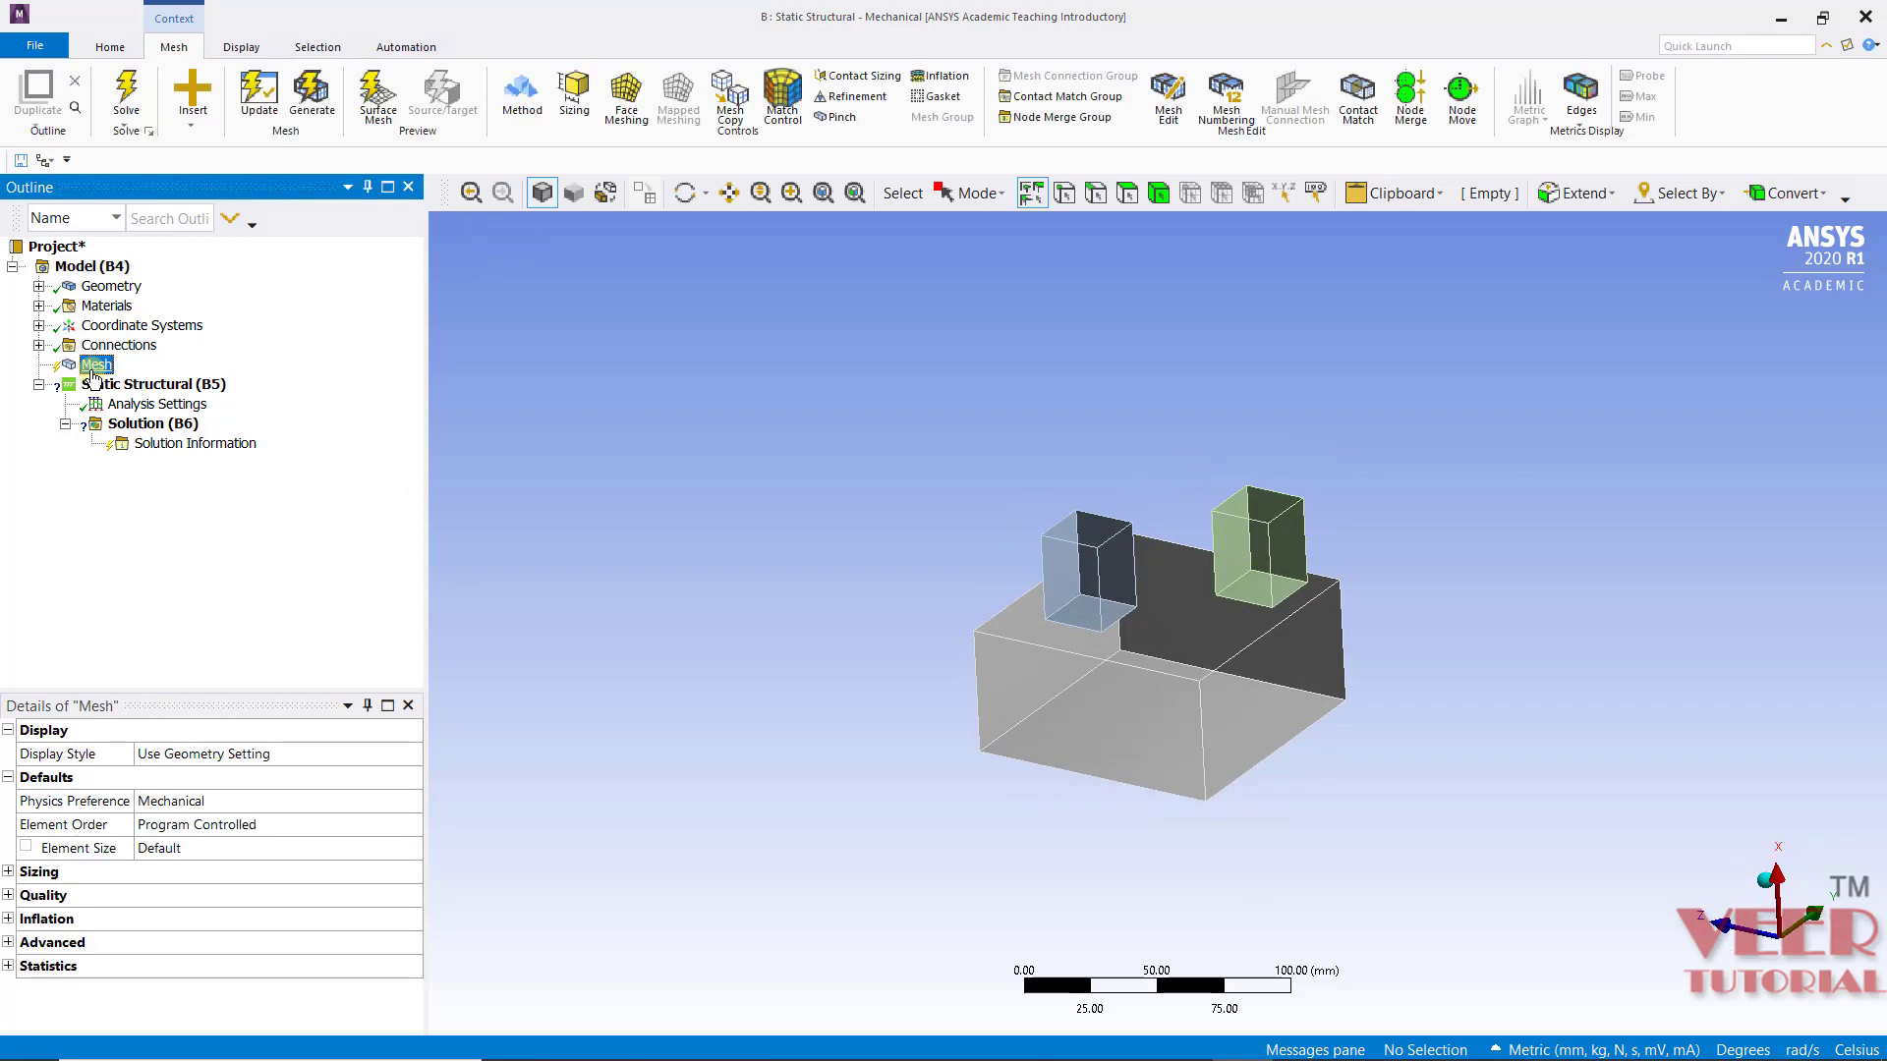
right_click(95, 369)
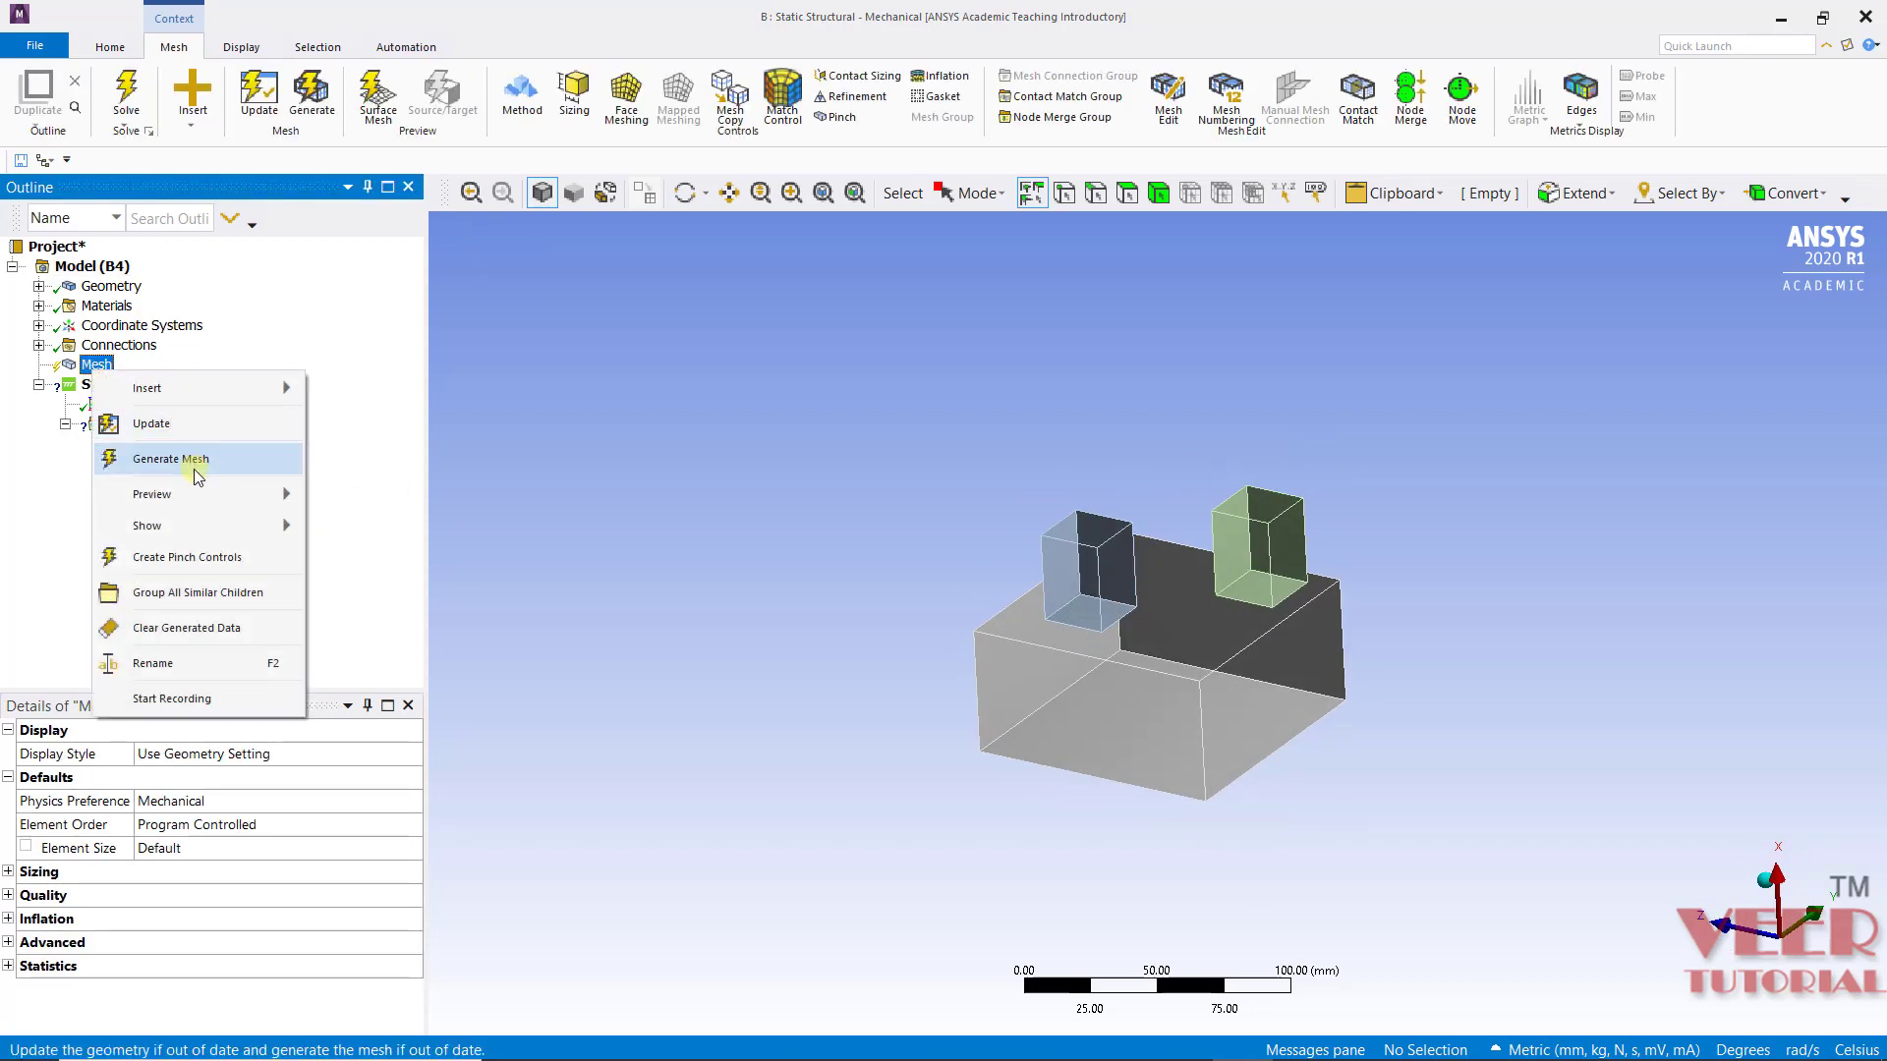
click(194, 469)
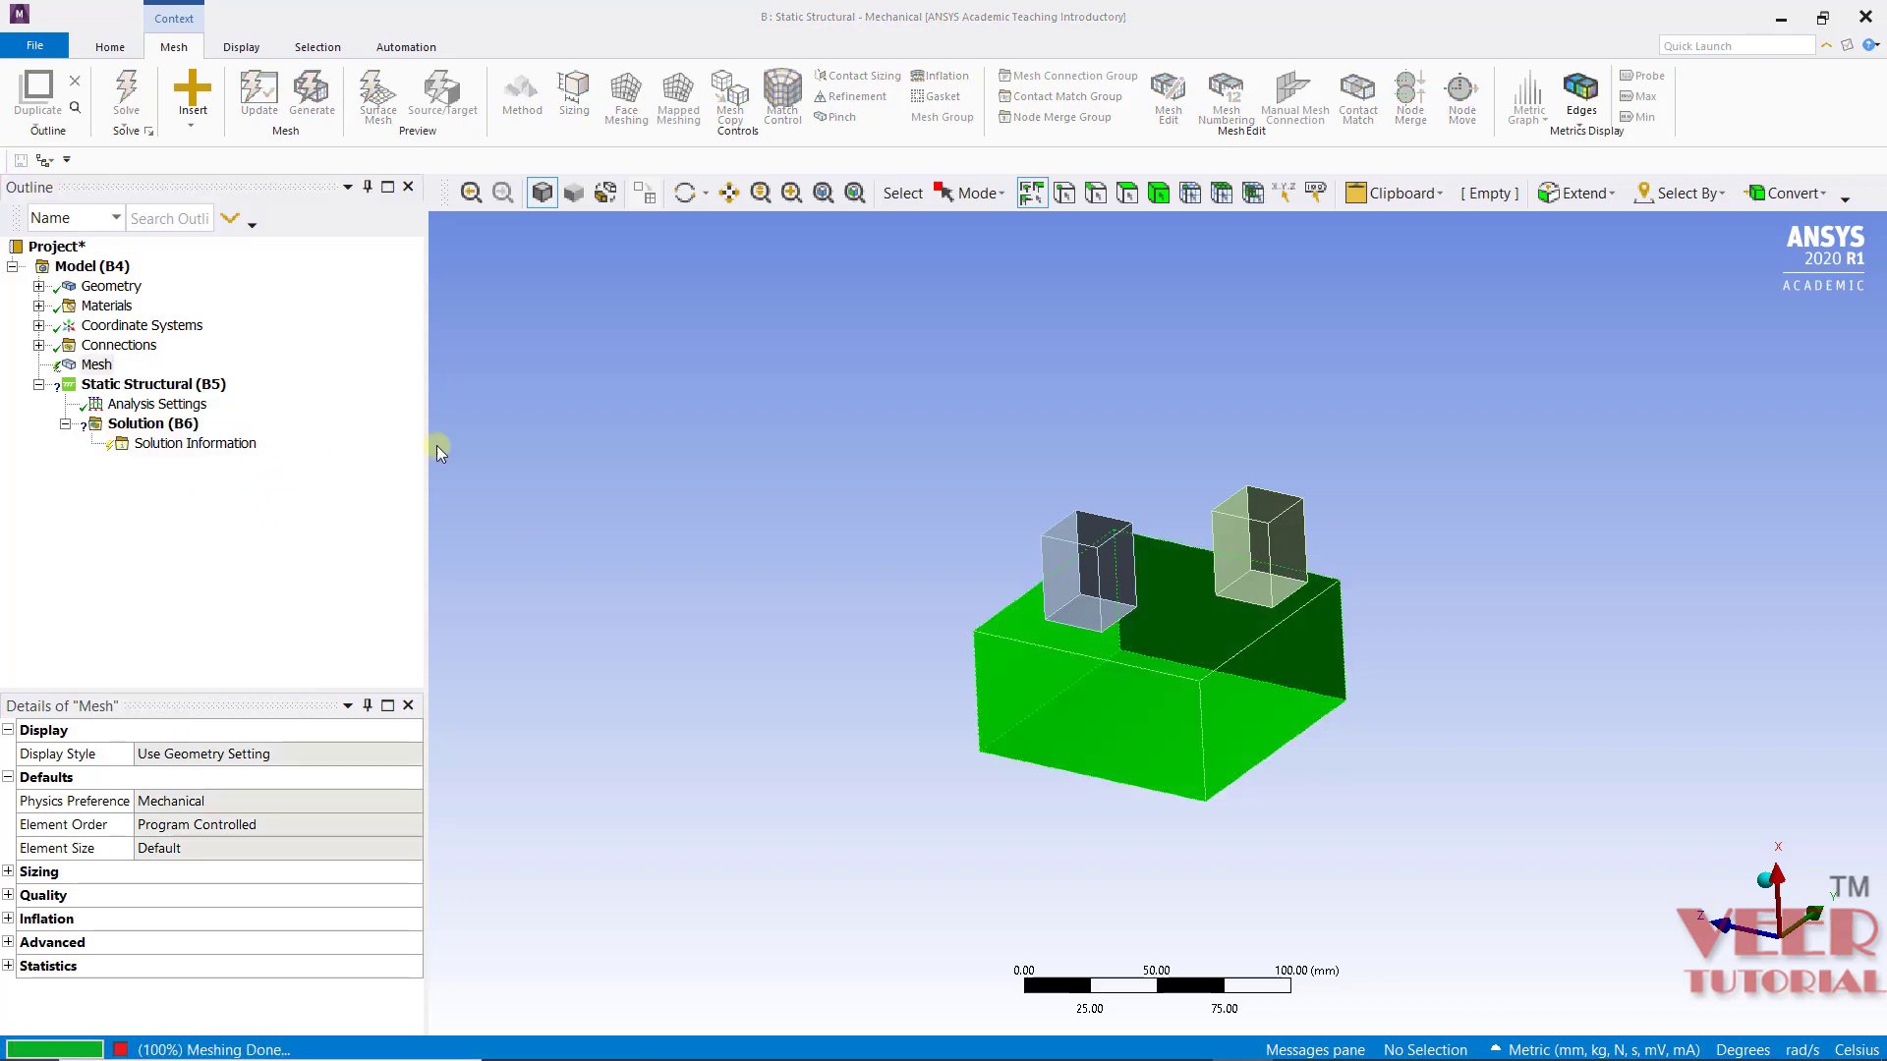
middle_drag(807, 446, 993, 623)
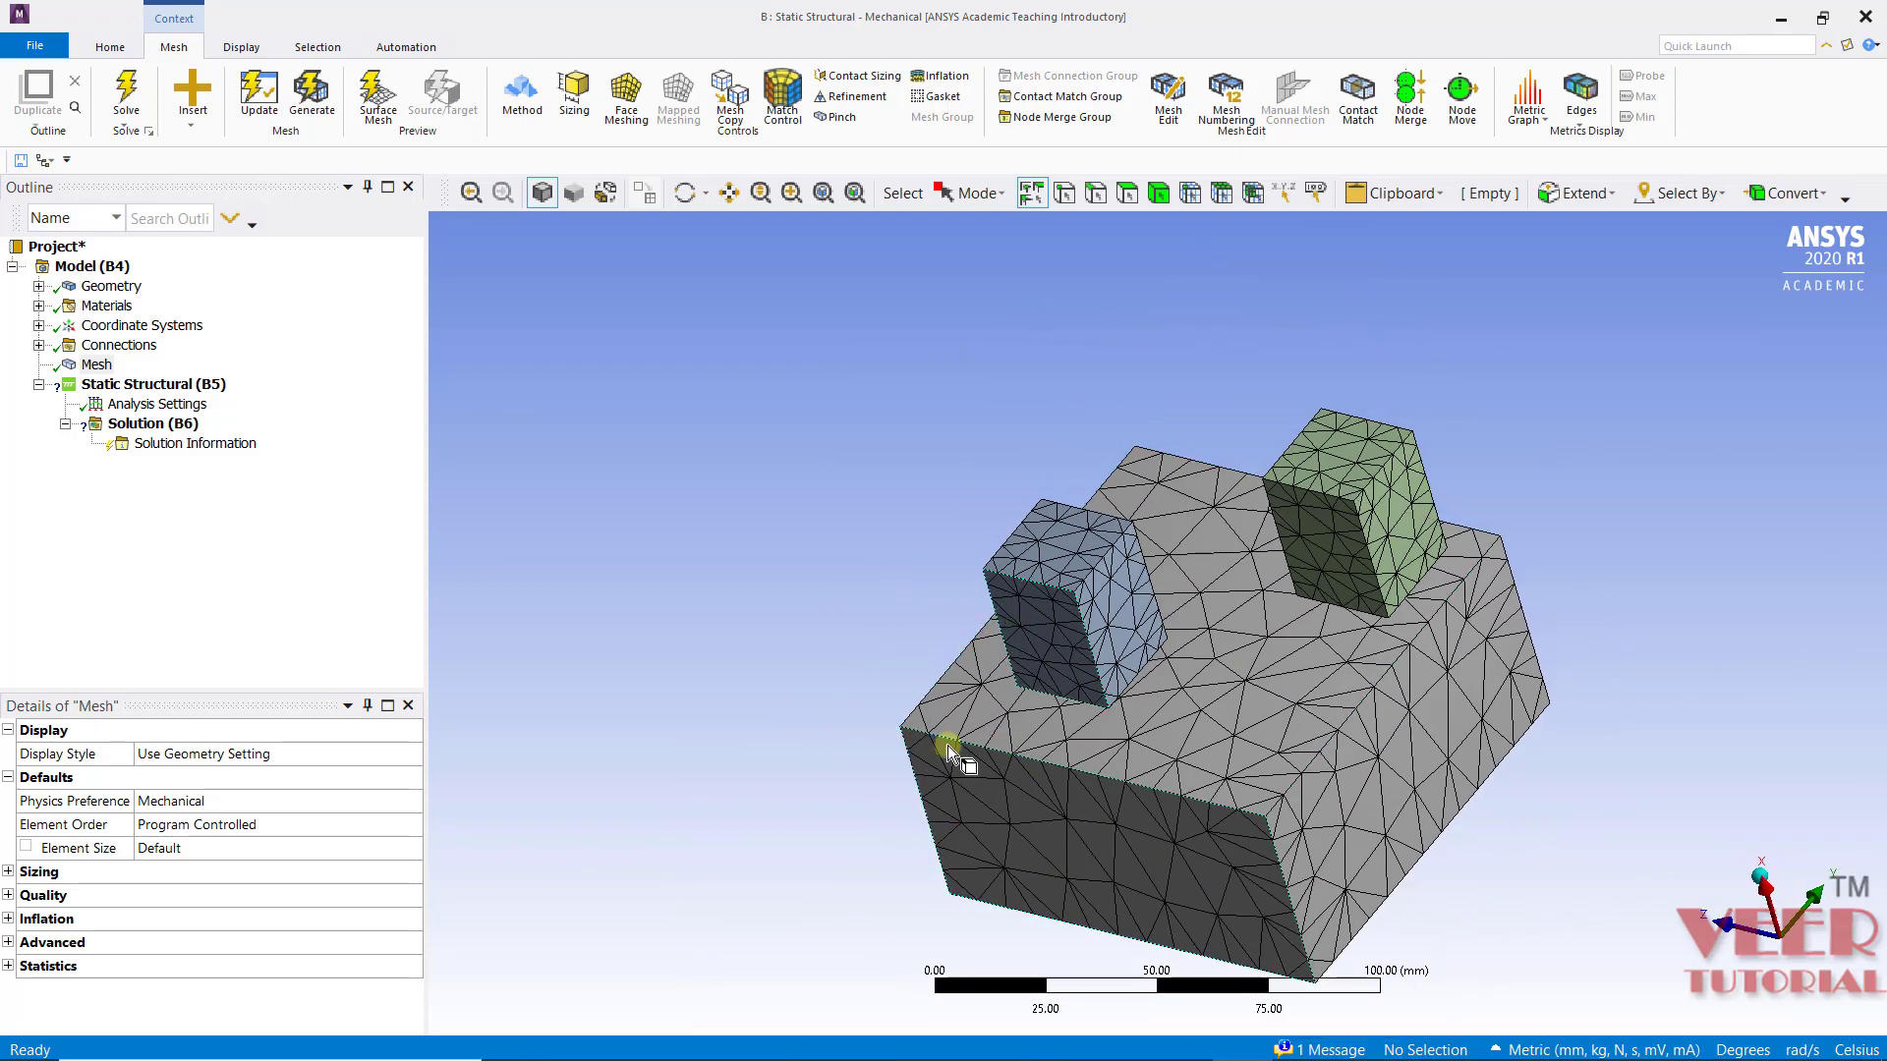
scroll(926, 674, down, 2)
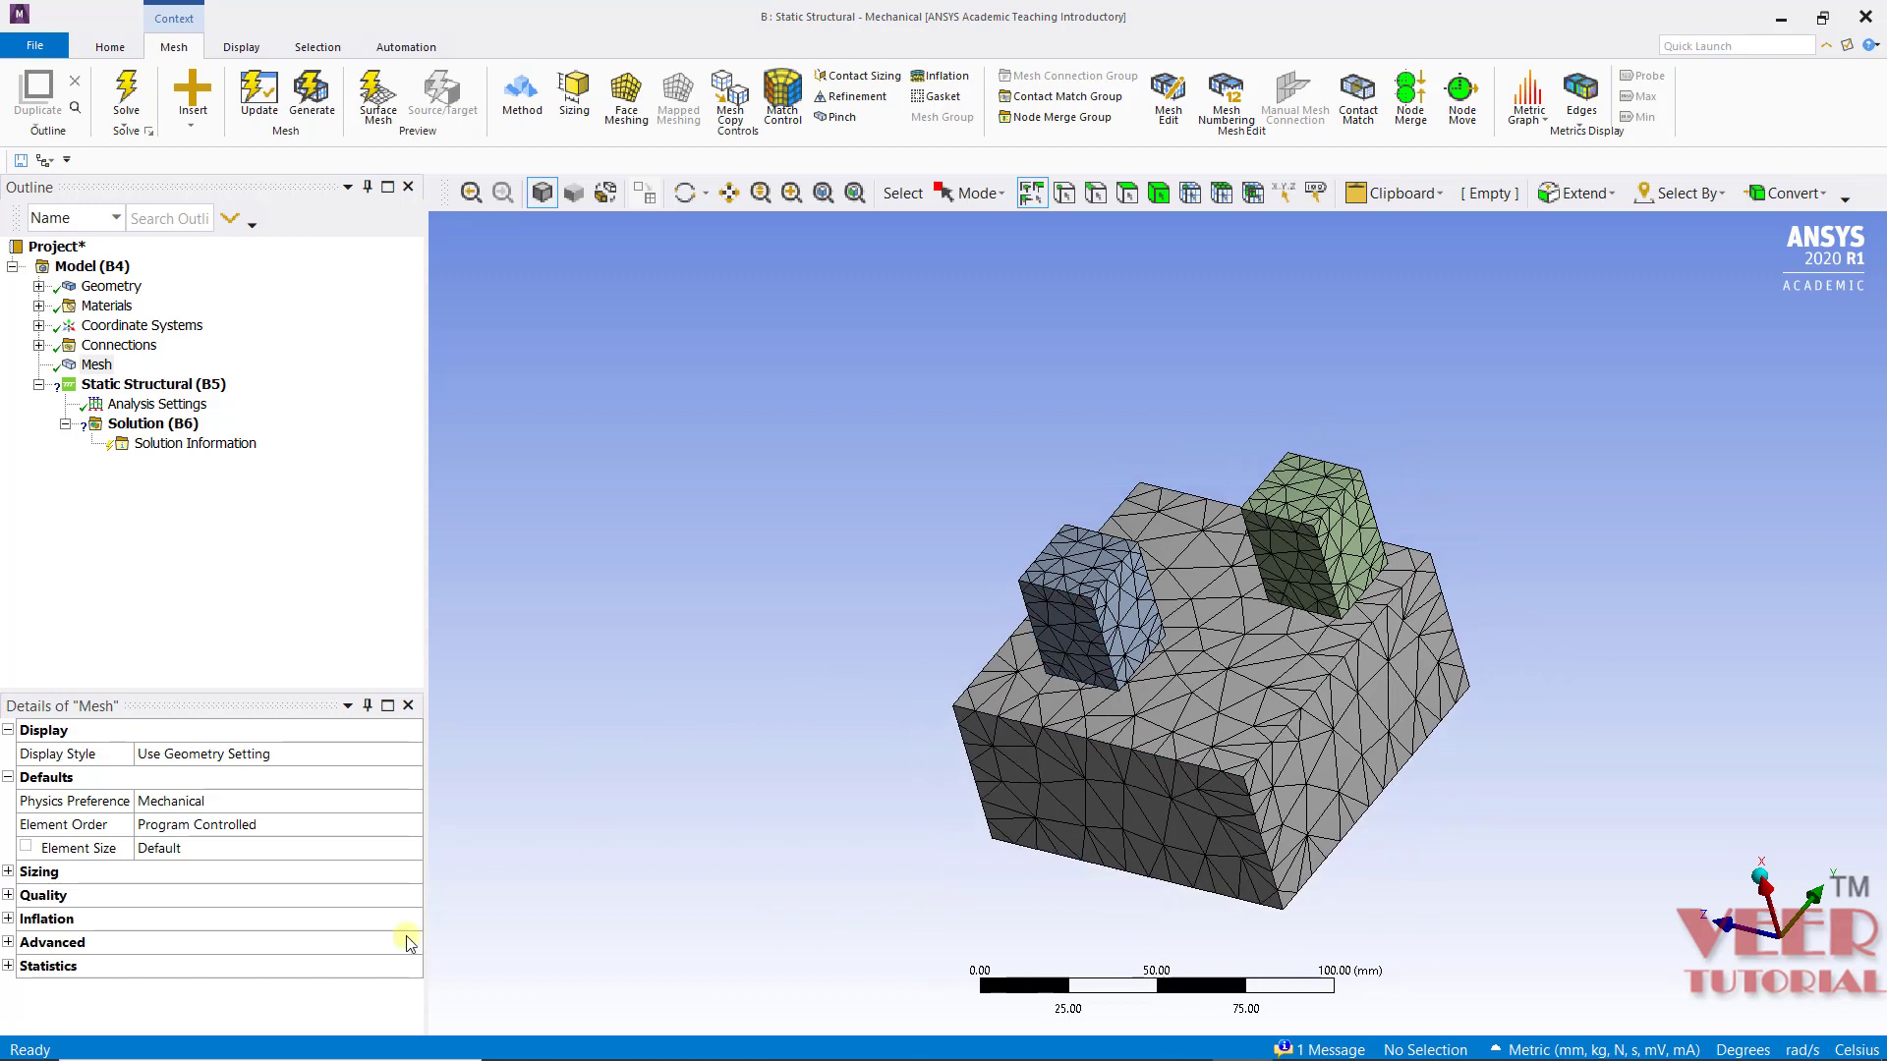
click(211, 847)
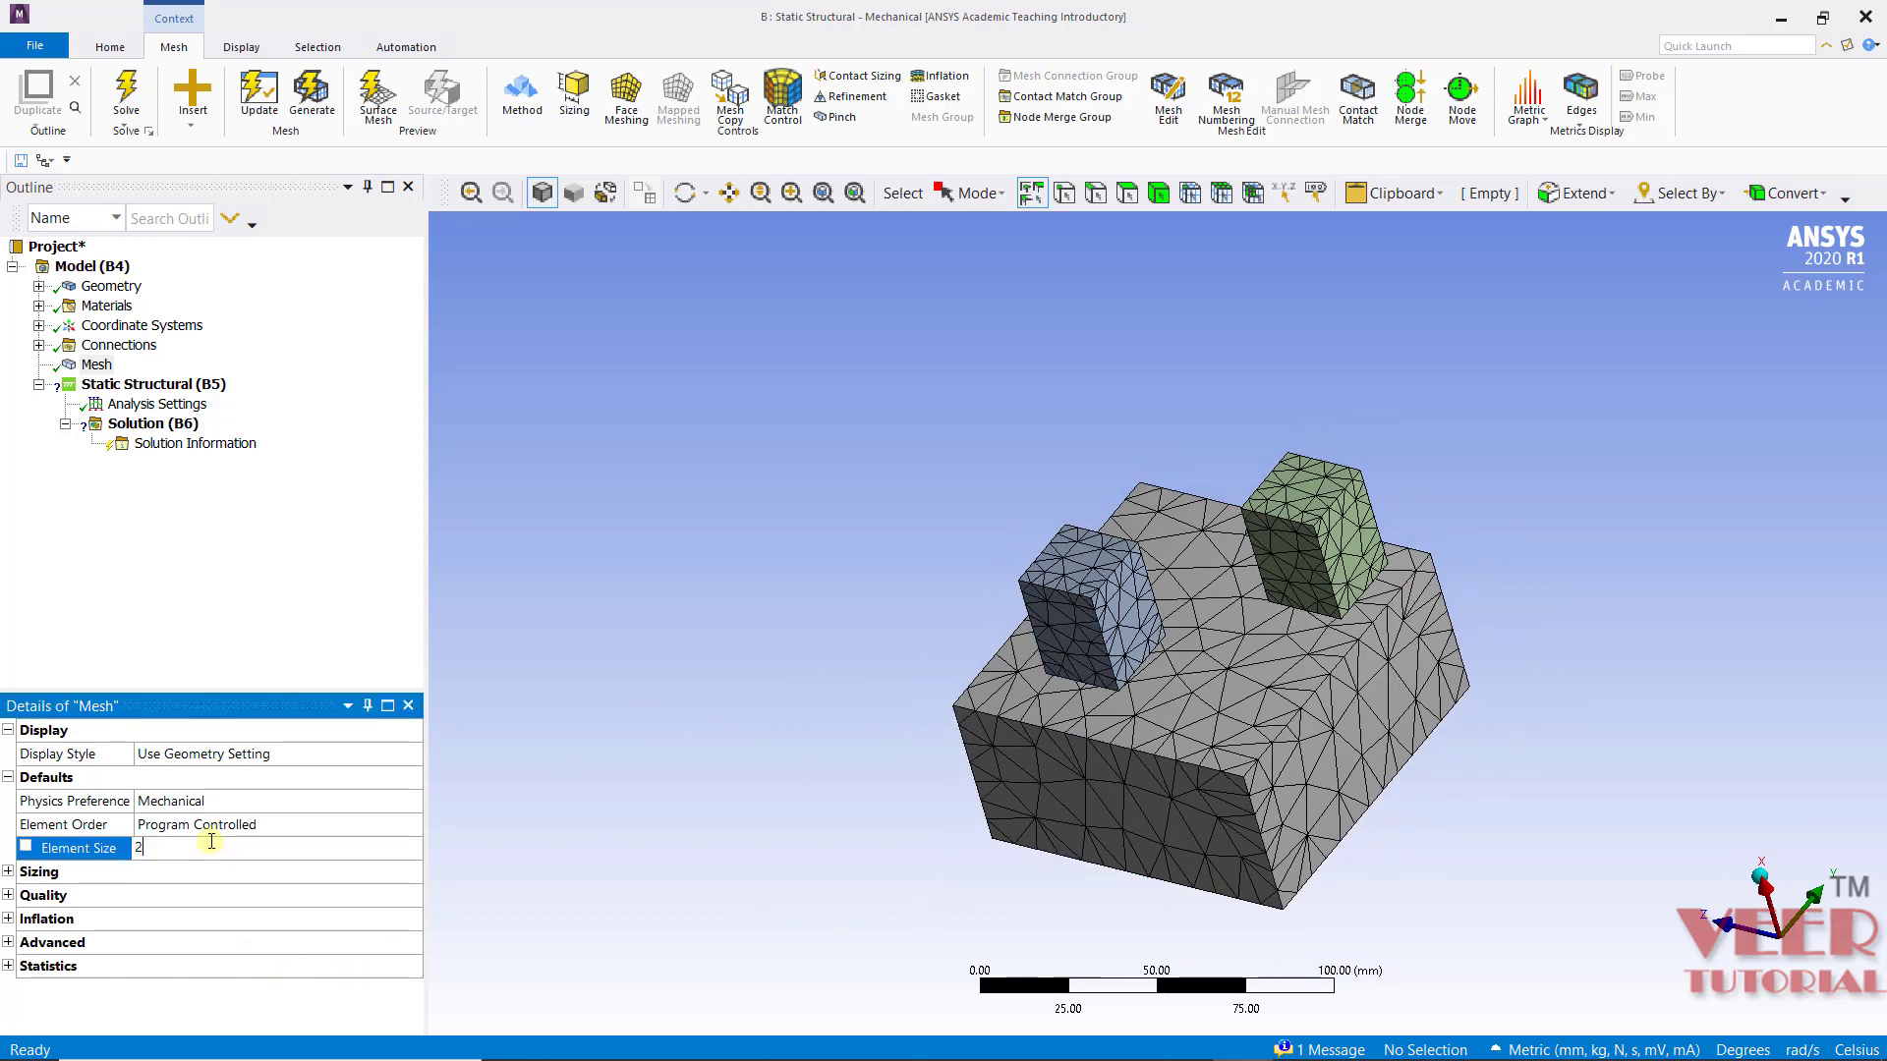
Step: Set the global element size to 2 mm and regenerate the mesh on both blocks
text(2)
key(Return)
click(98, 365)
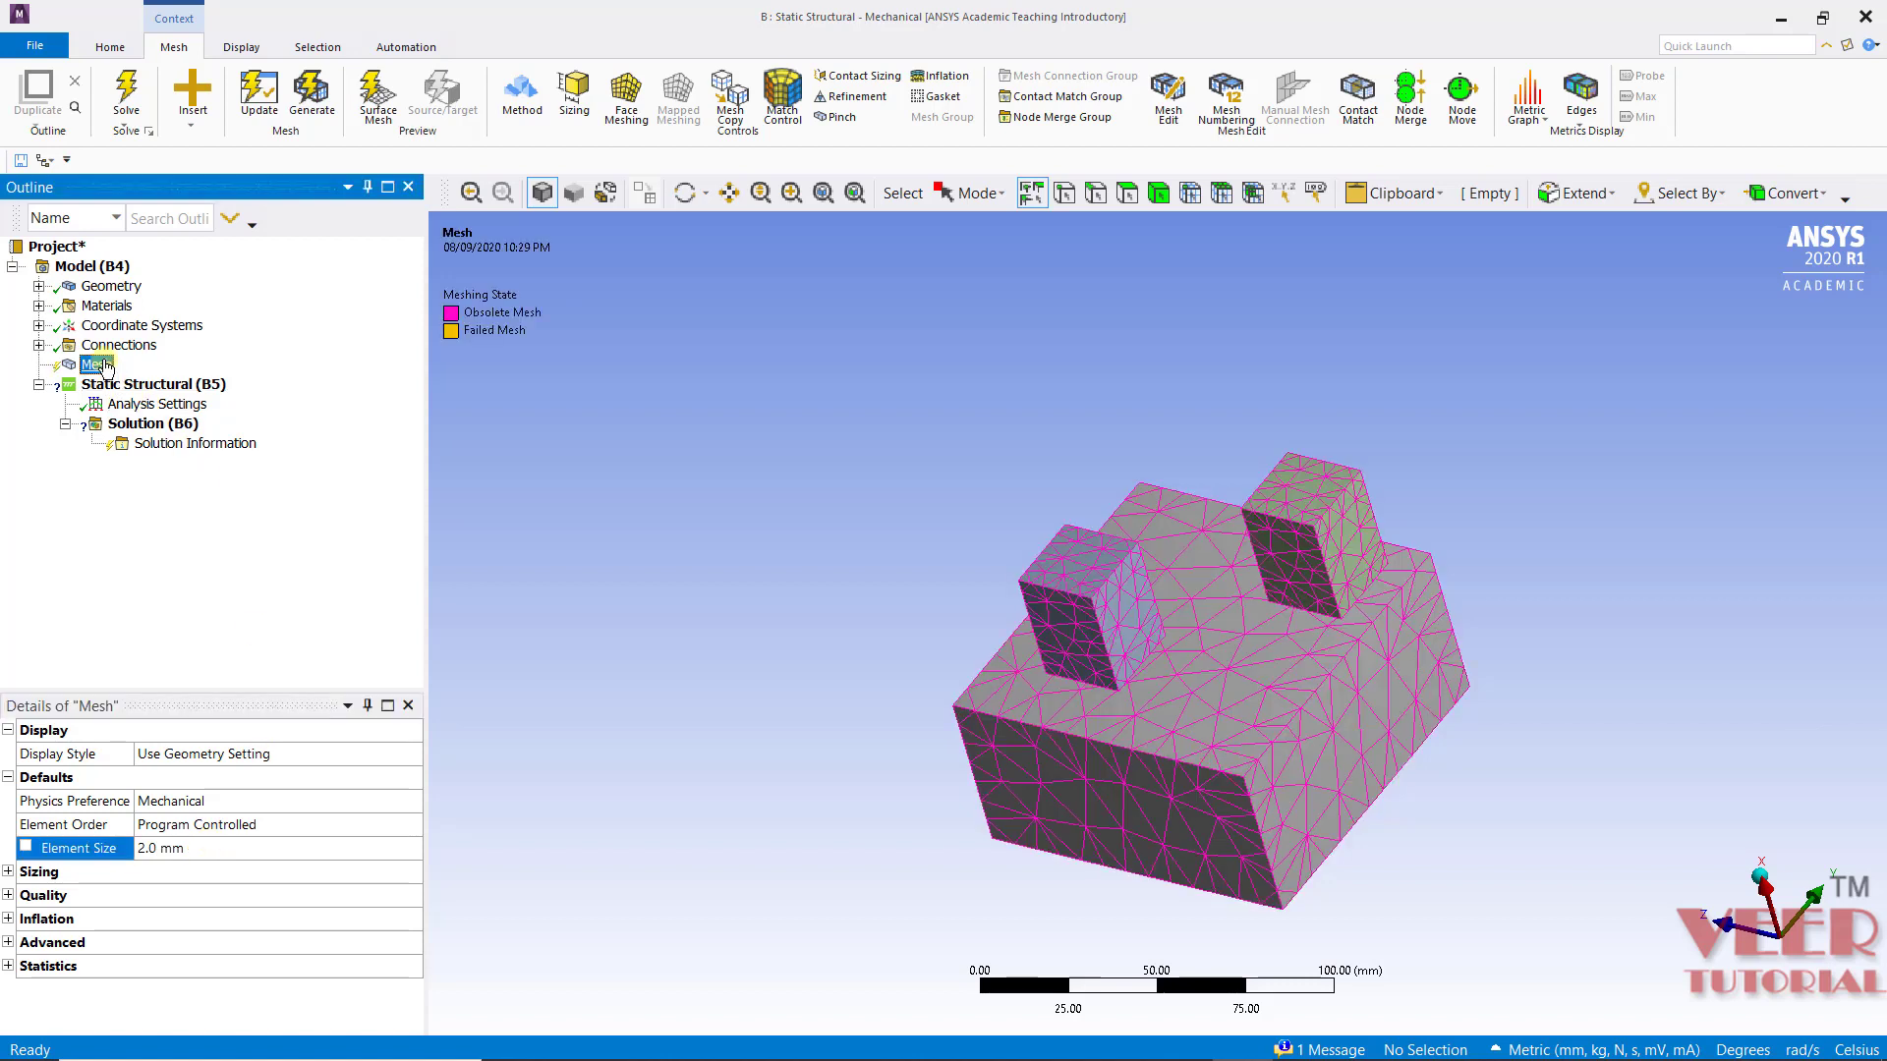
right_click(103, 368)
click(218, 443)
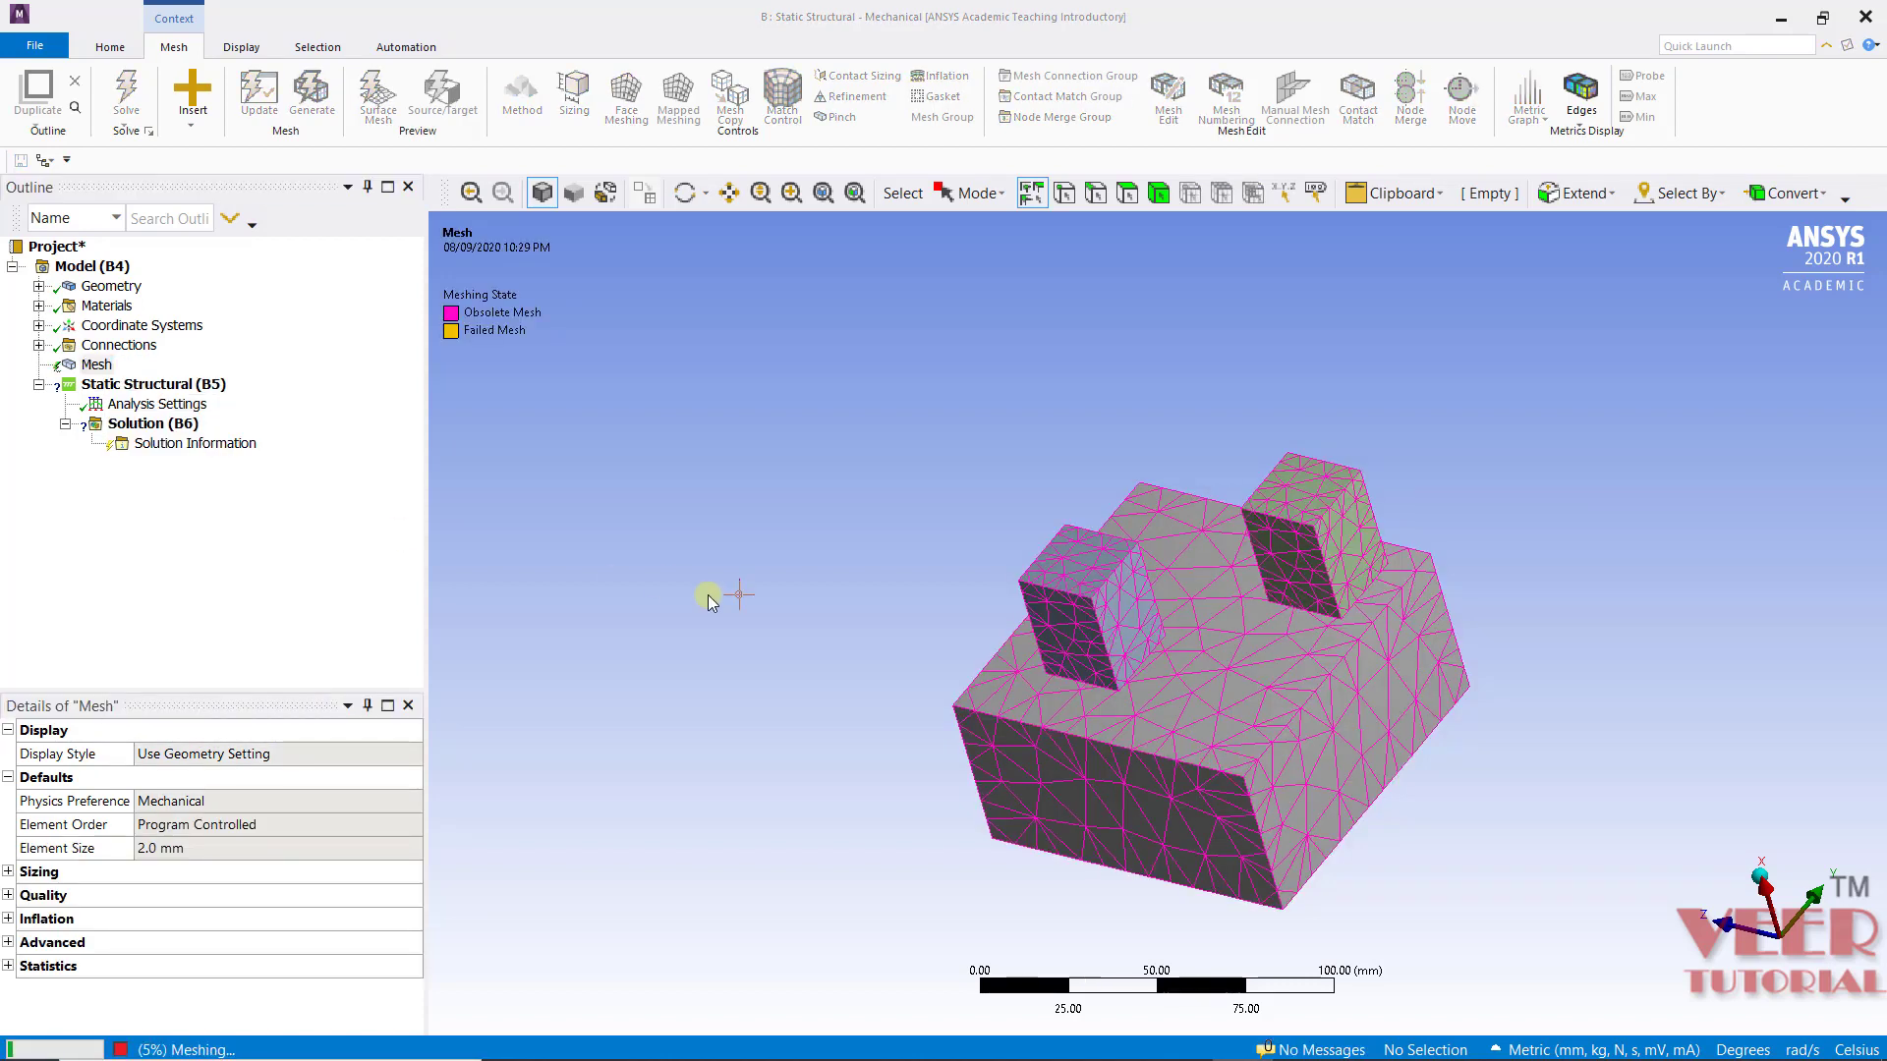
middle_drag(707, 594, 1062, 706)
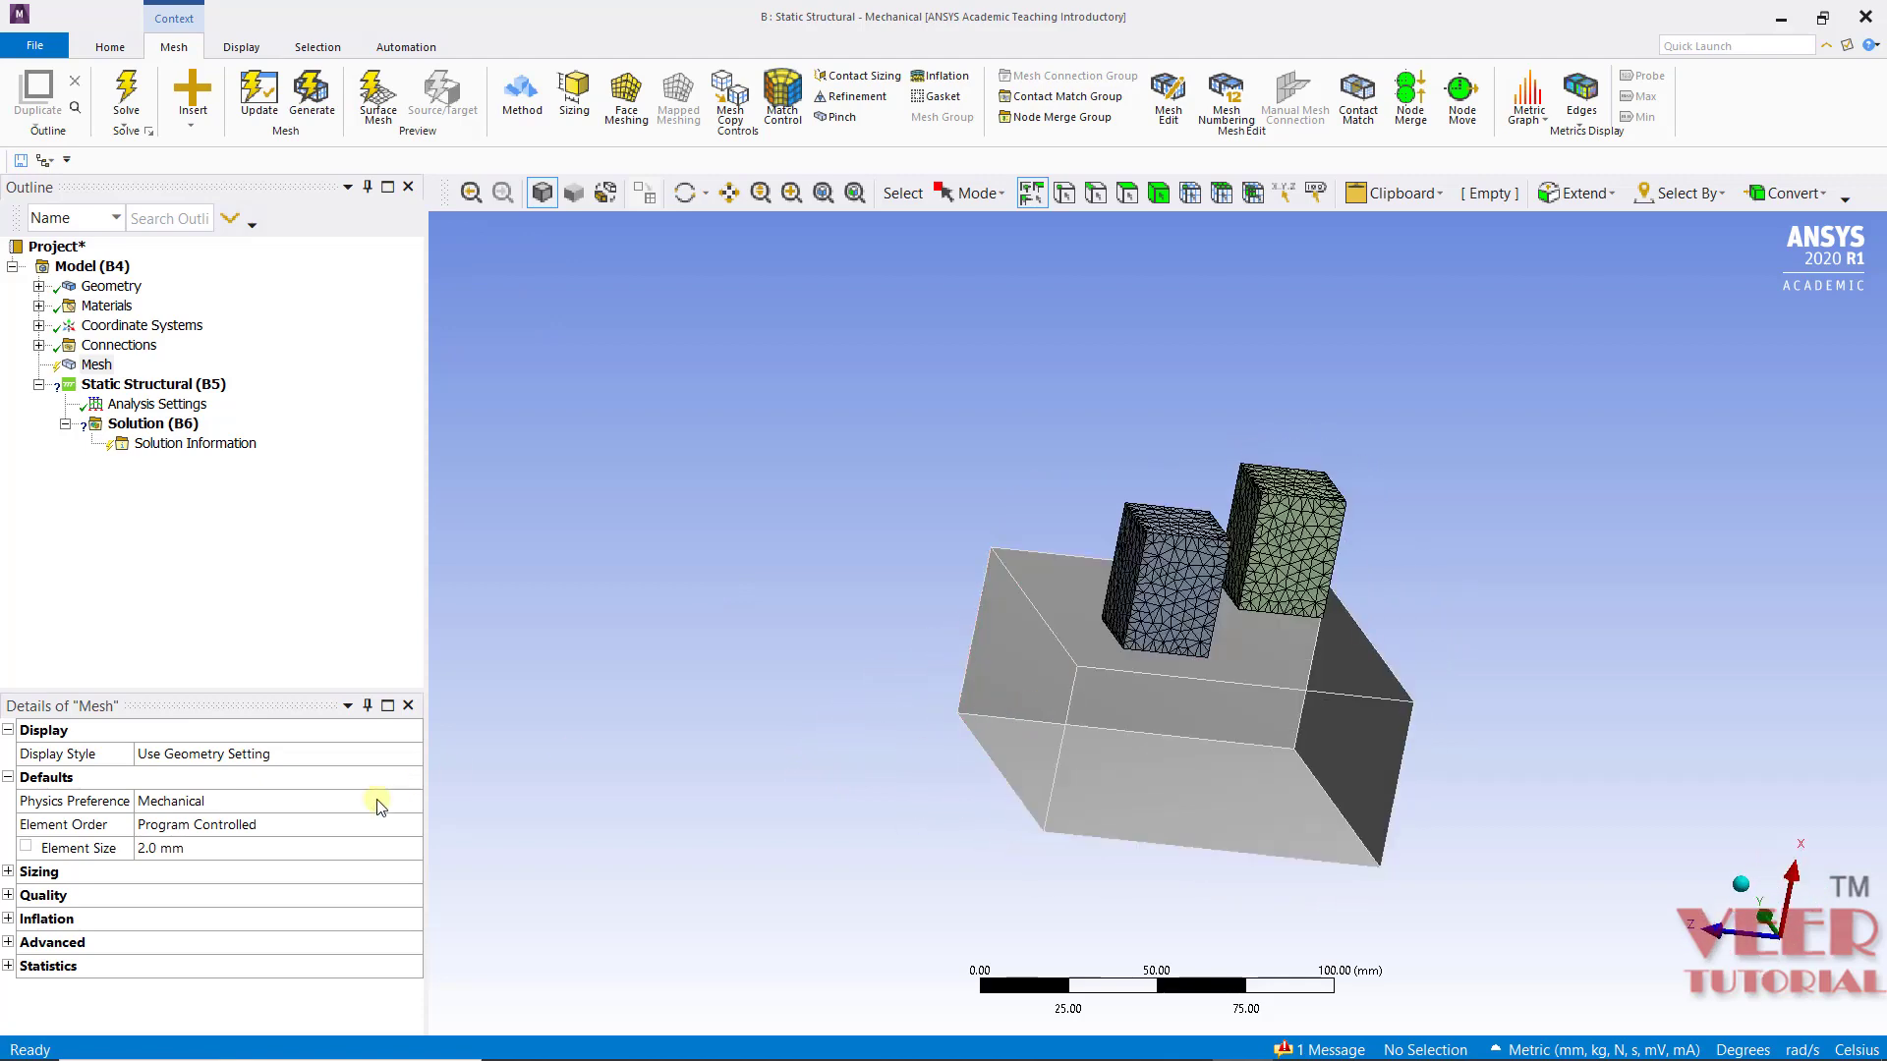
click(256, 848)
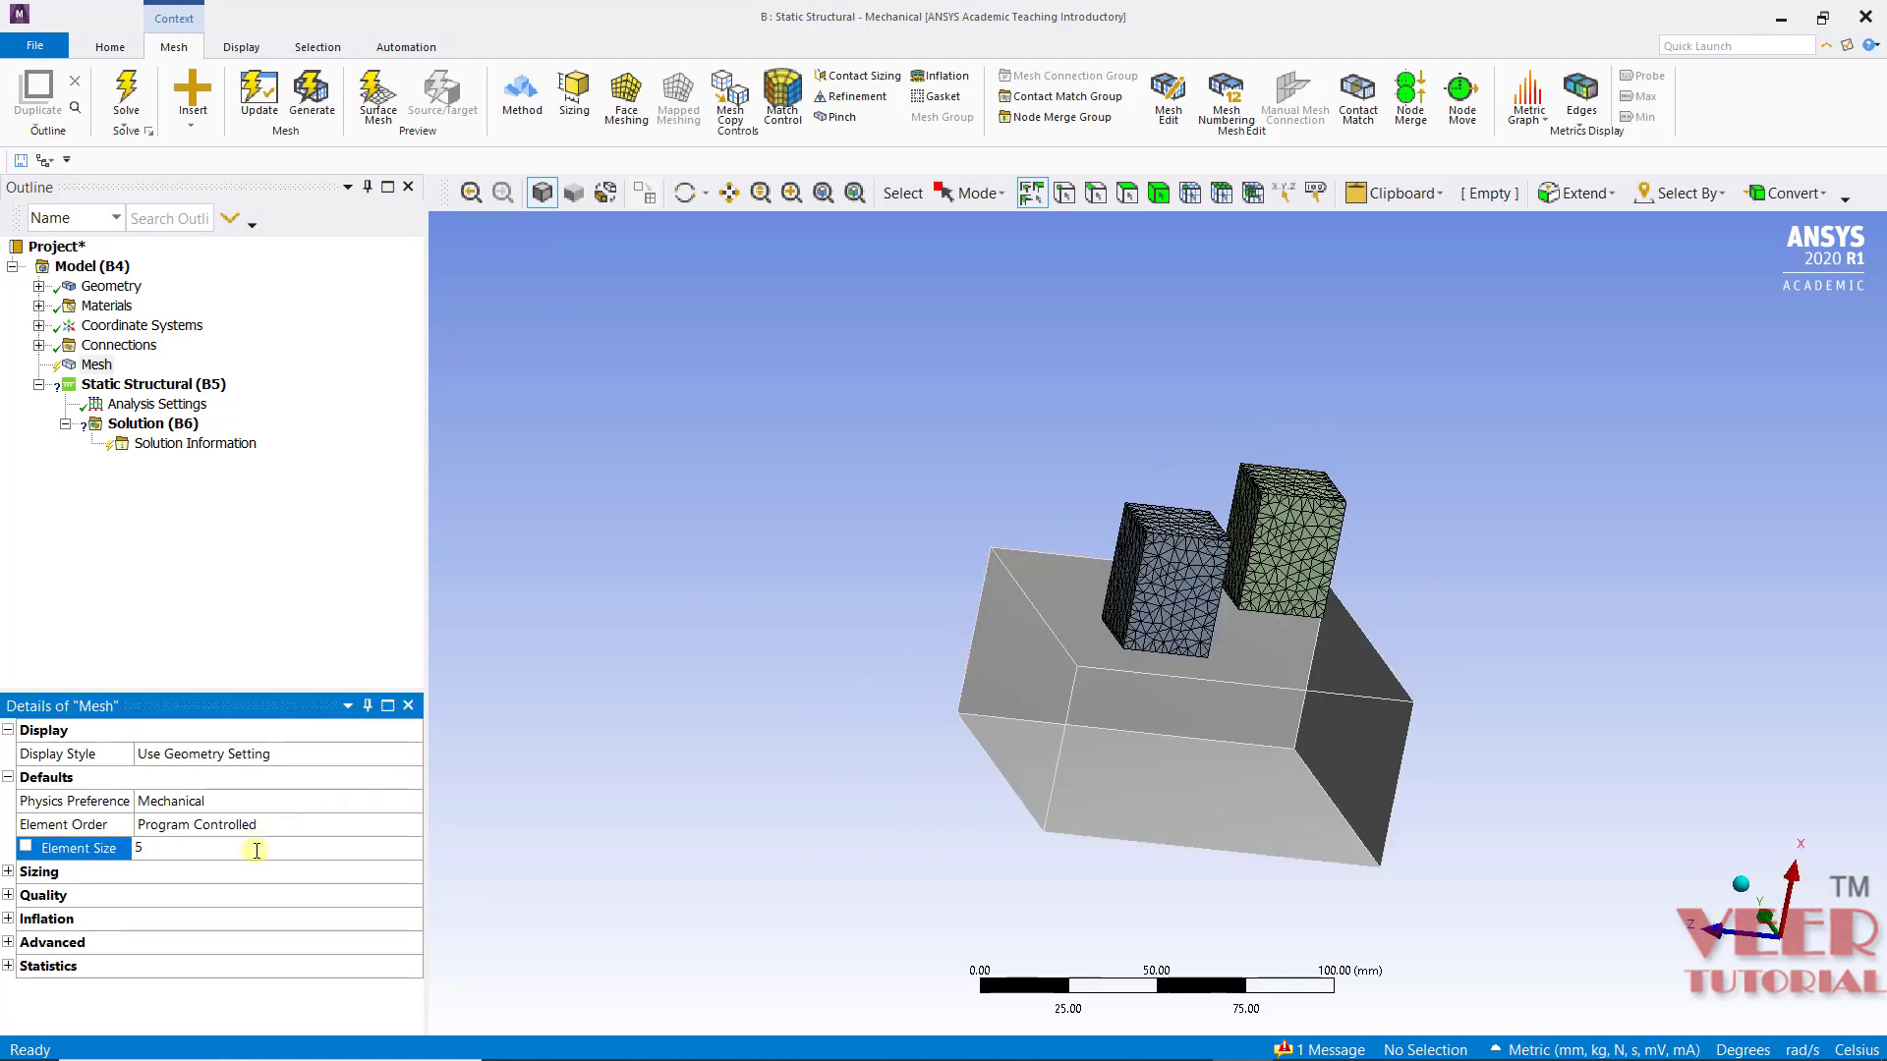
Step: Commit a 5 mm element size and regenerate the coarser tetrahedral mesh on box and cubes
key(Return)
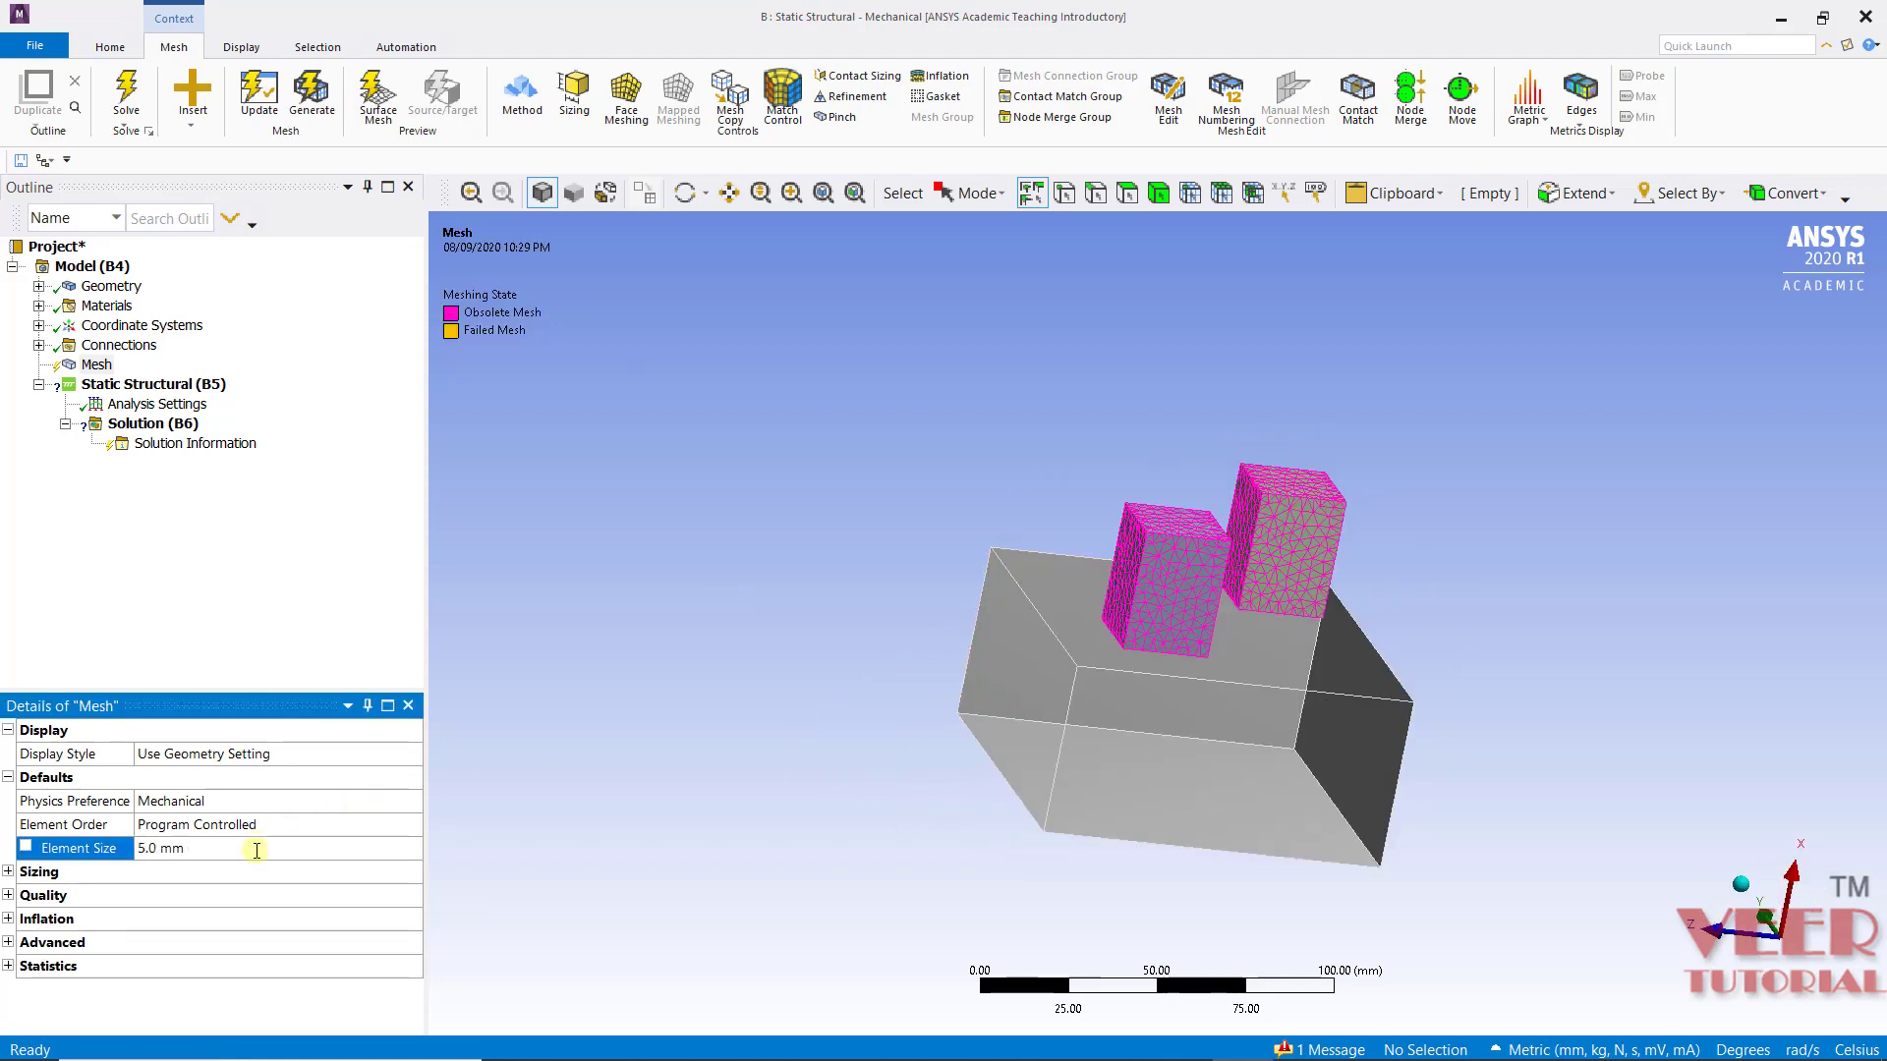
right_click(99, 370)
click(197, 451)
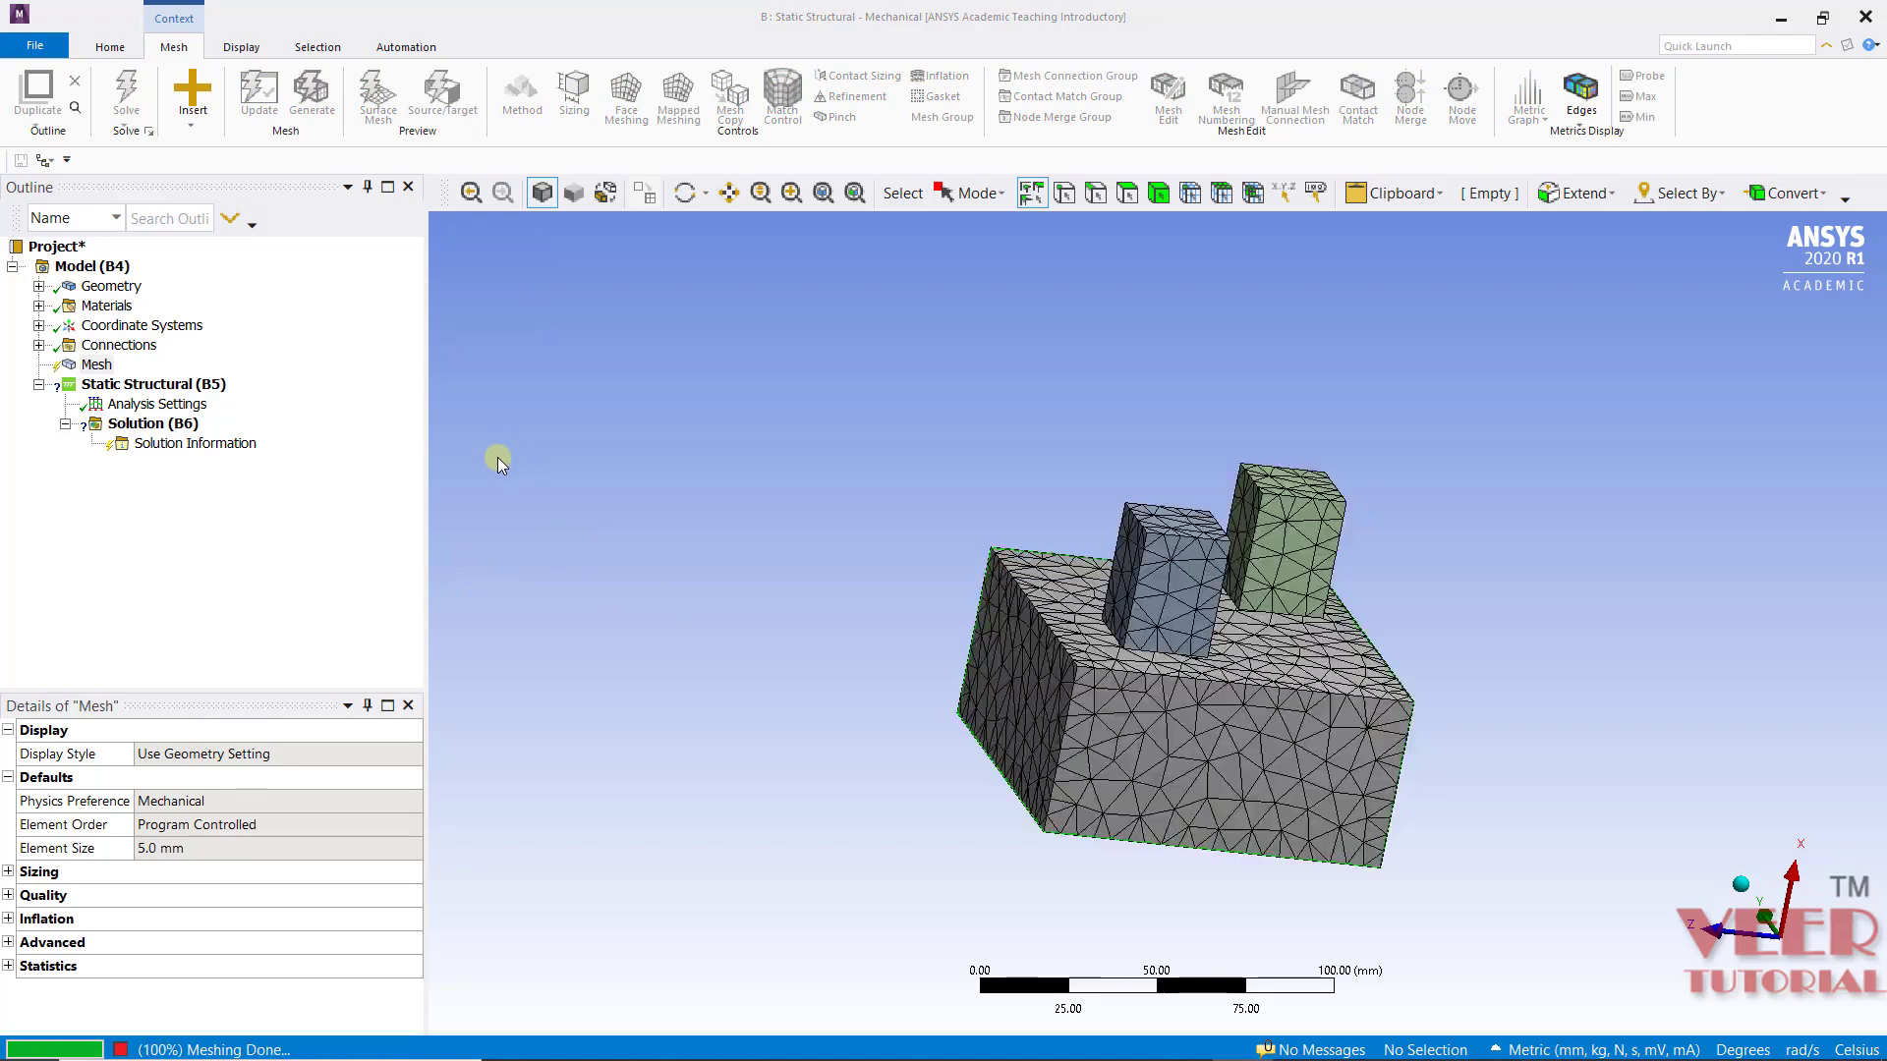
mouse_move(750, 584)
middle_down()
mouse_move(691, 708)
mouse_move(830, 510)
mouse_move(497, 569)
mouse_move(763, 580)
middle_up()
scroll(1619, 423, up, 2)
scroll(1620, 424, up, 3)
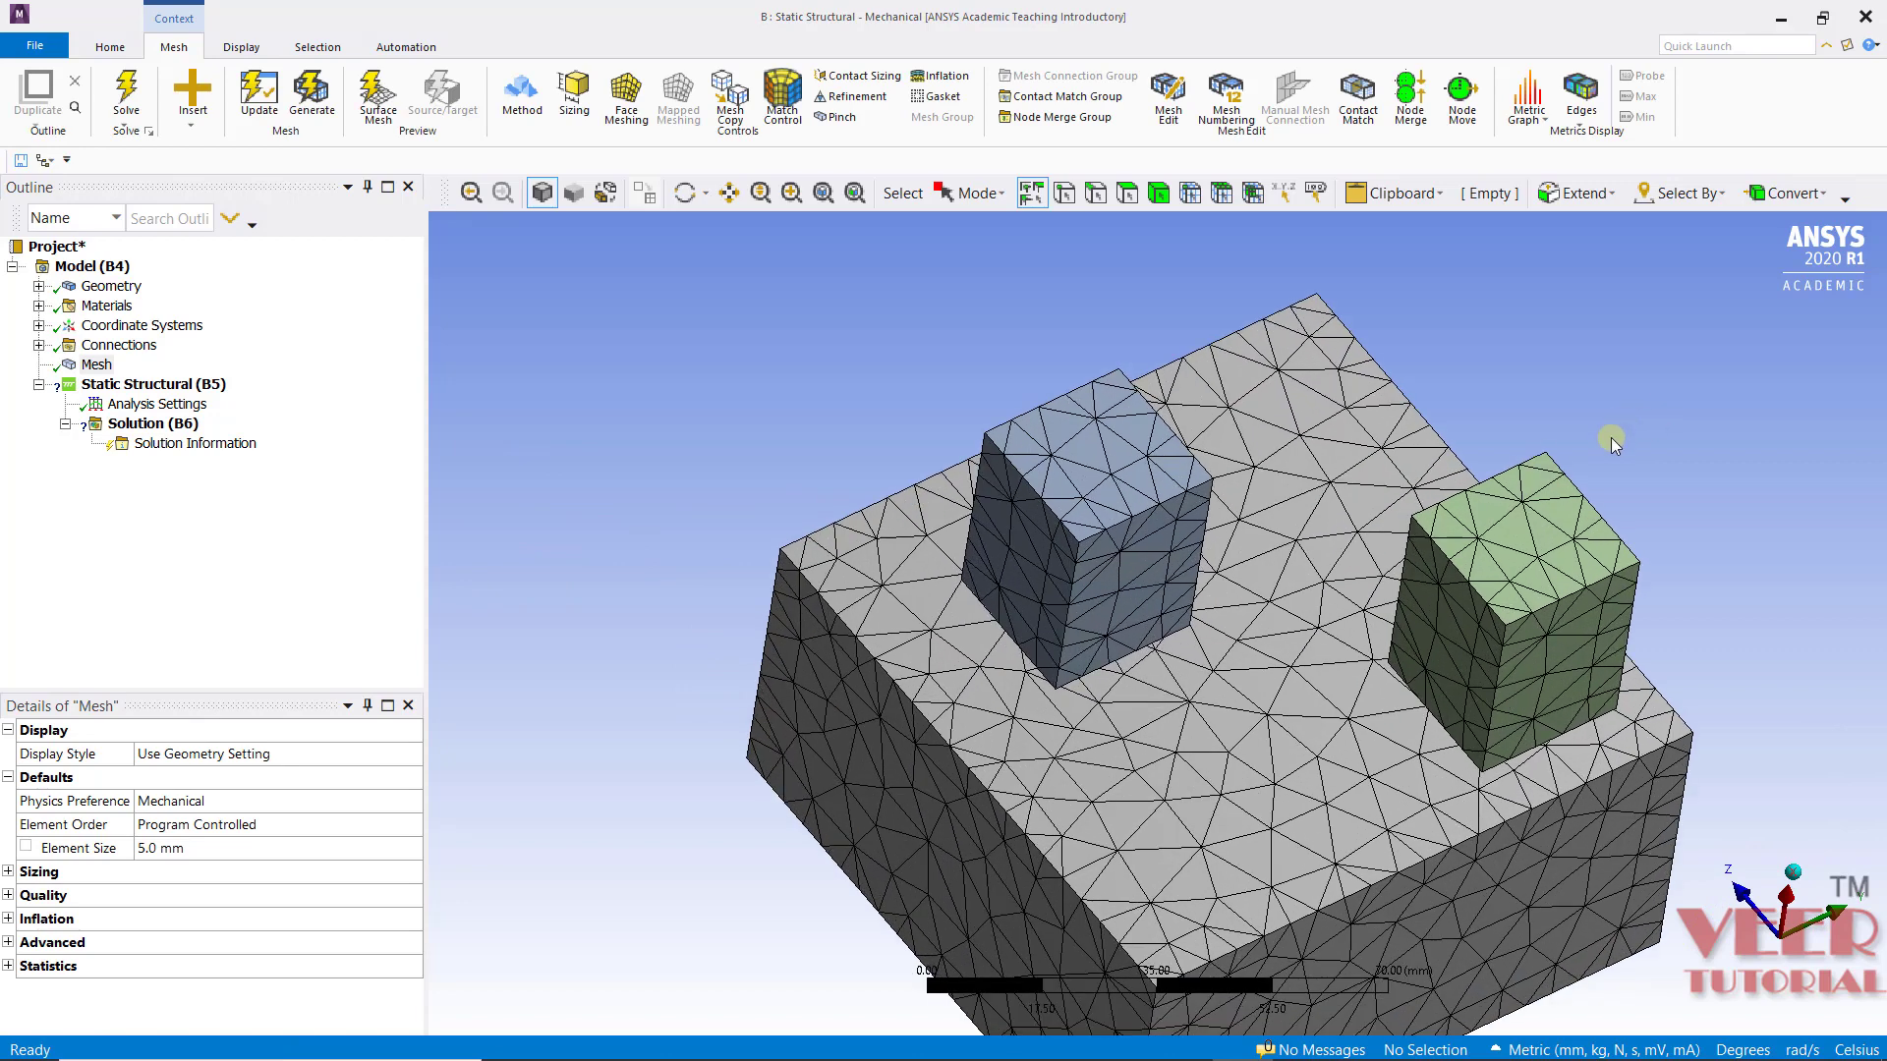
scroll(792, 519, up, 1)
scroll(792, 519, down, 2)
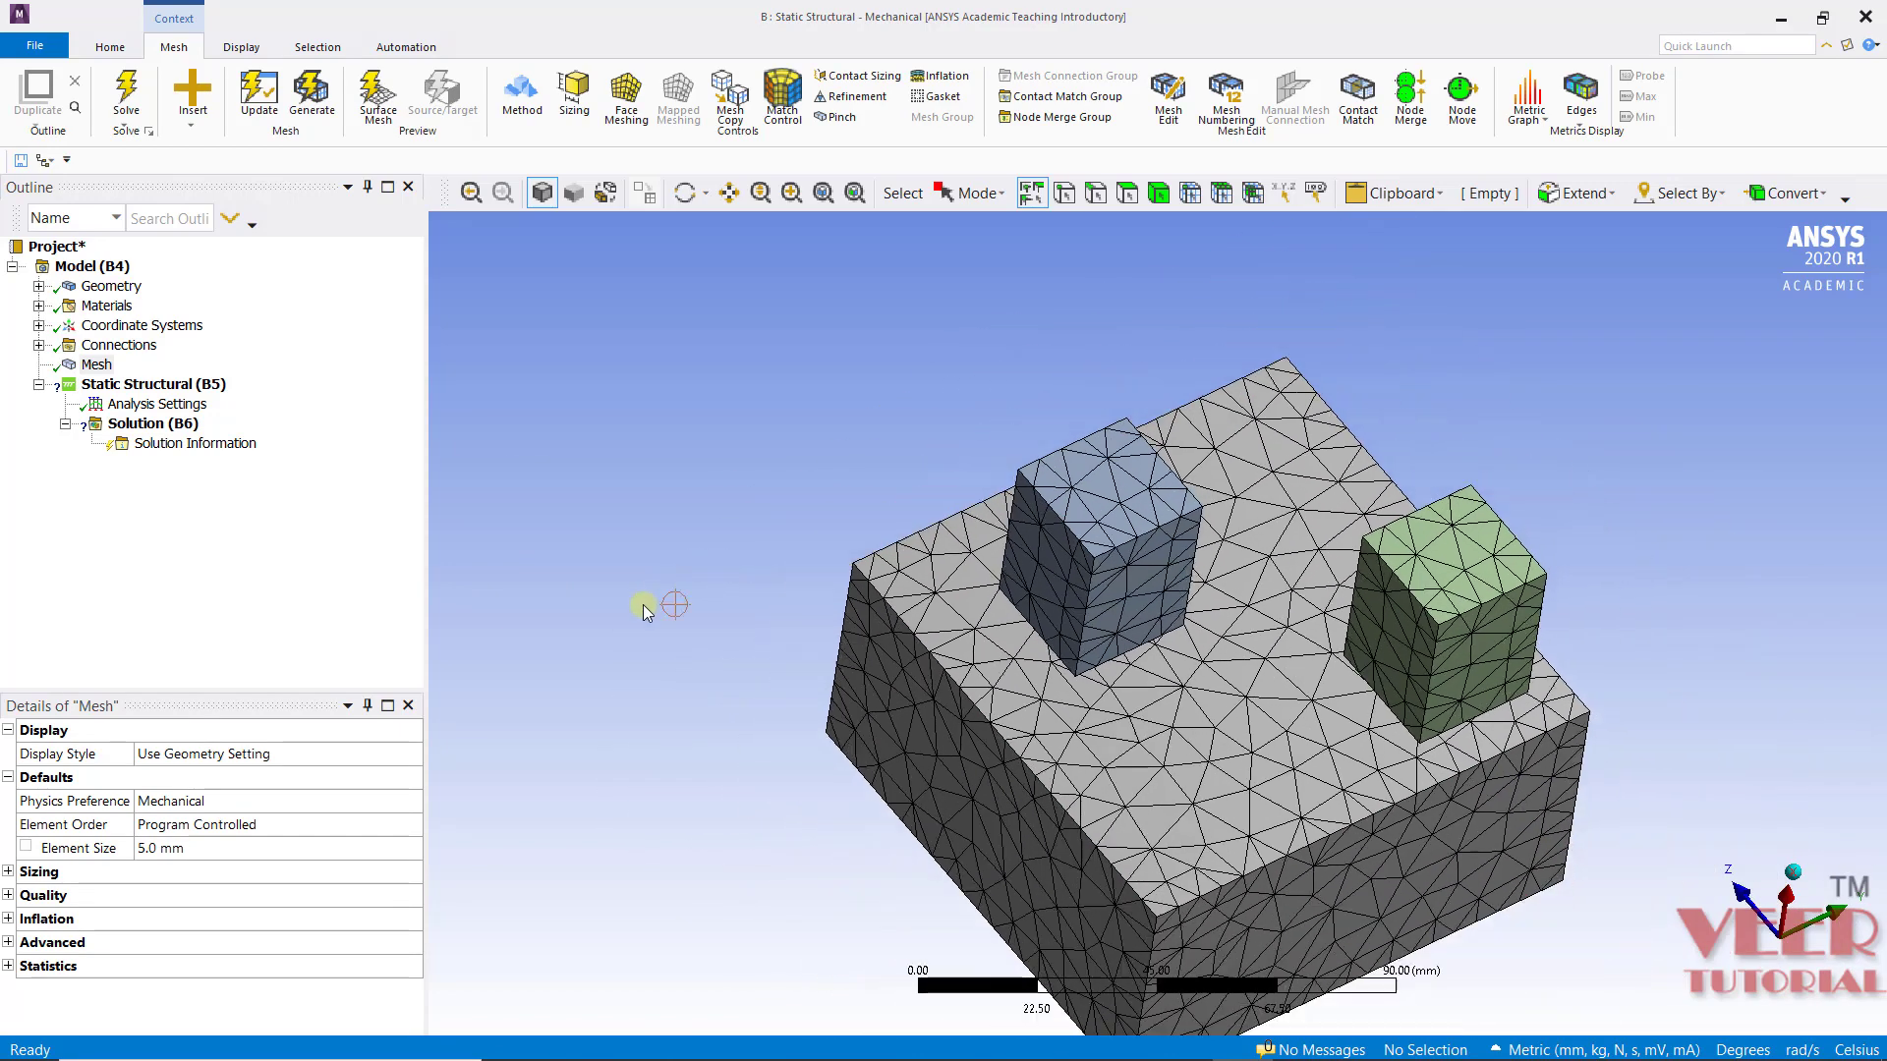
scroll(688, 668, down, 1)
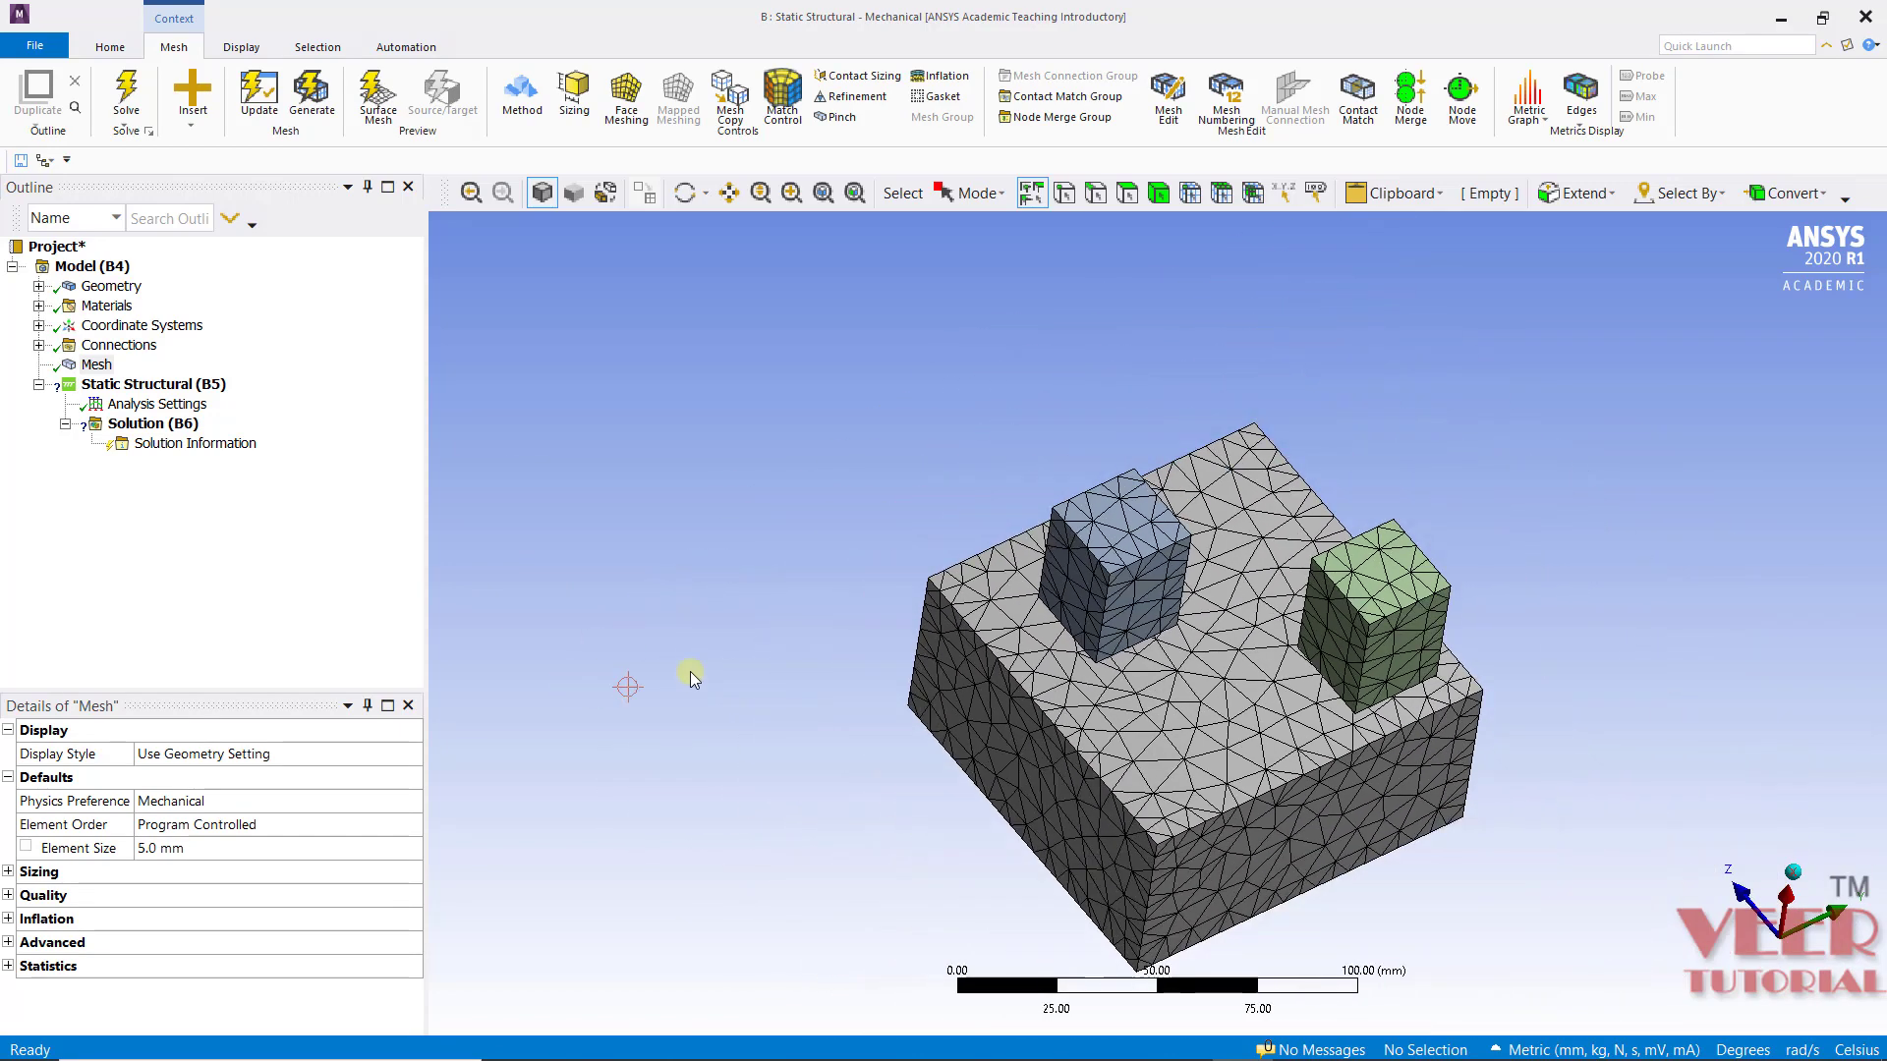
click(96, 366)
Step: Insert a Refinement scoped to the green cube's top face with level 2
right_click(95, 365)
mouse_move(169, 377)
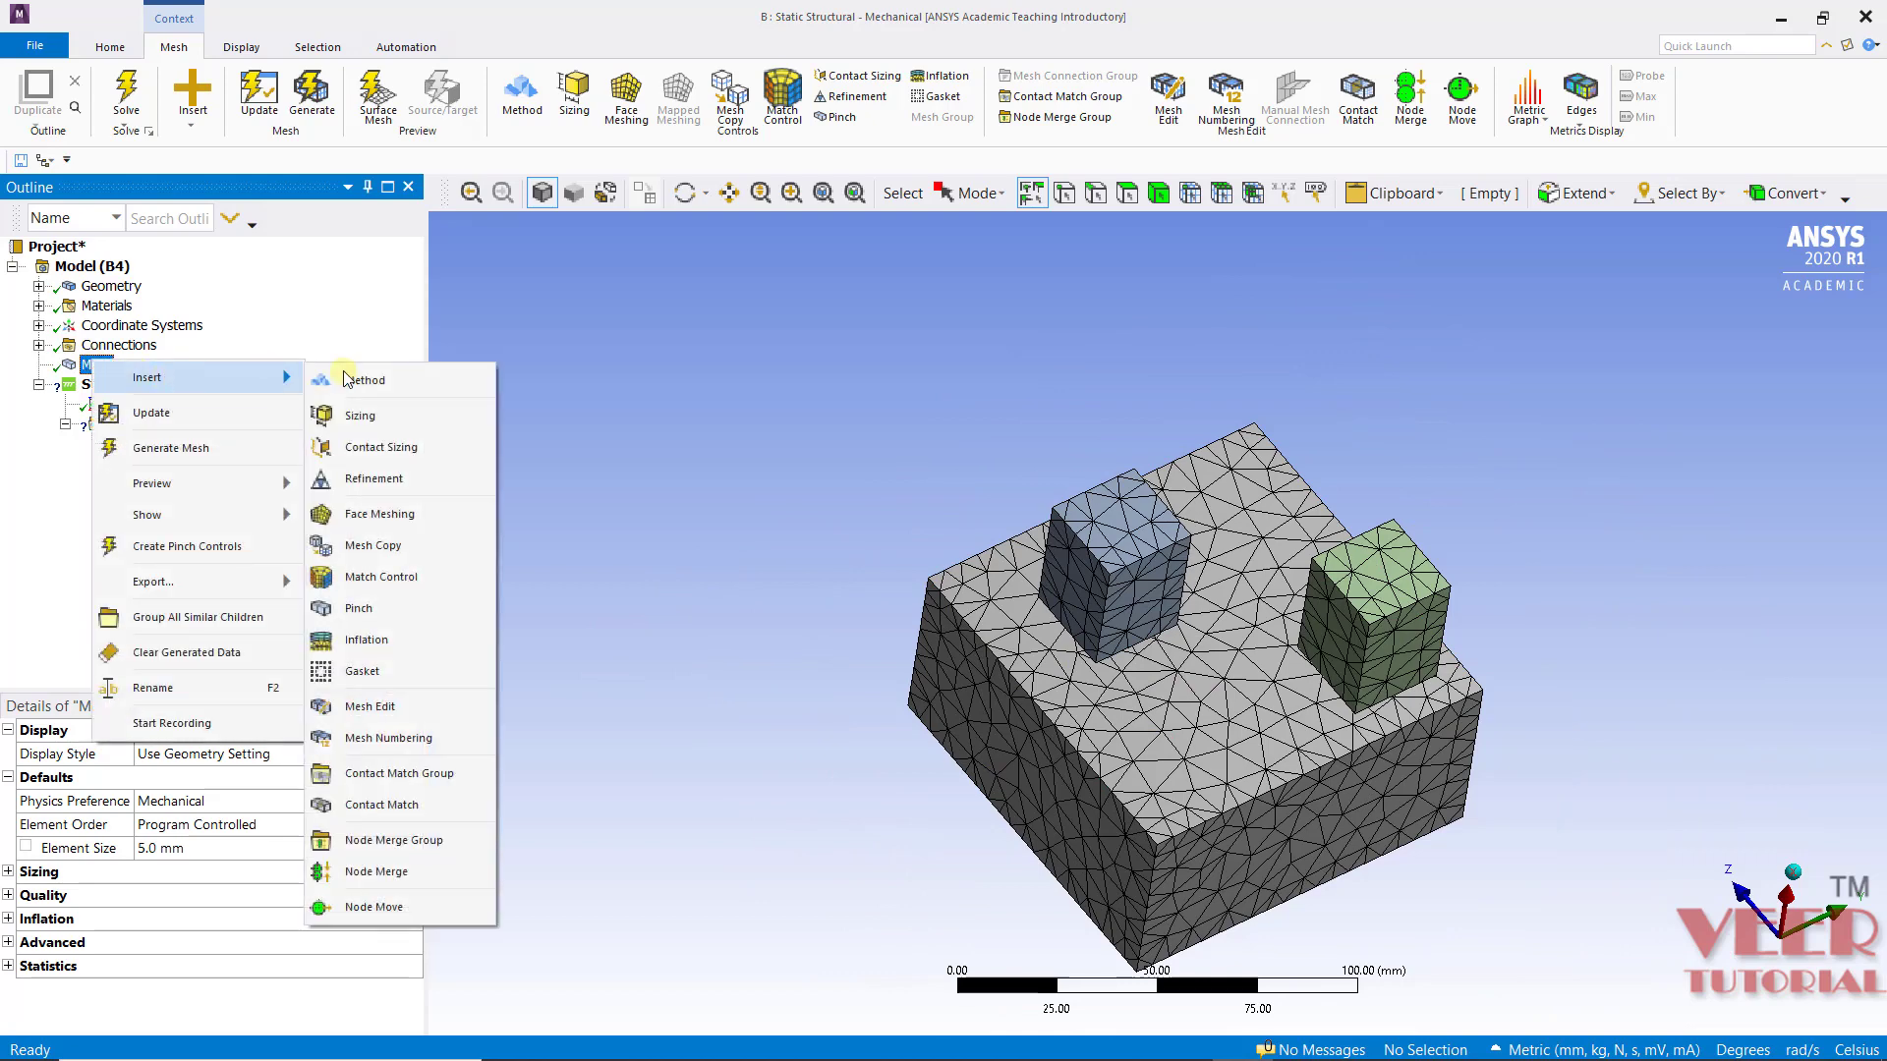
click(398, 487)
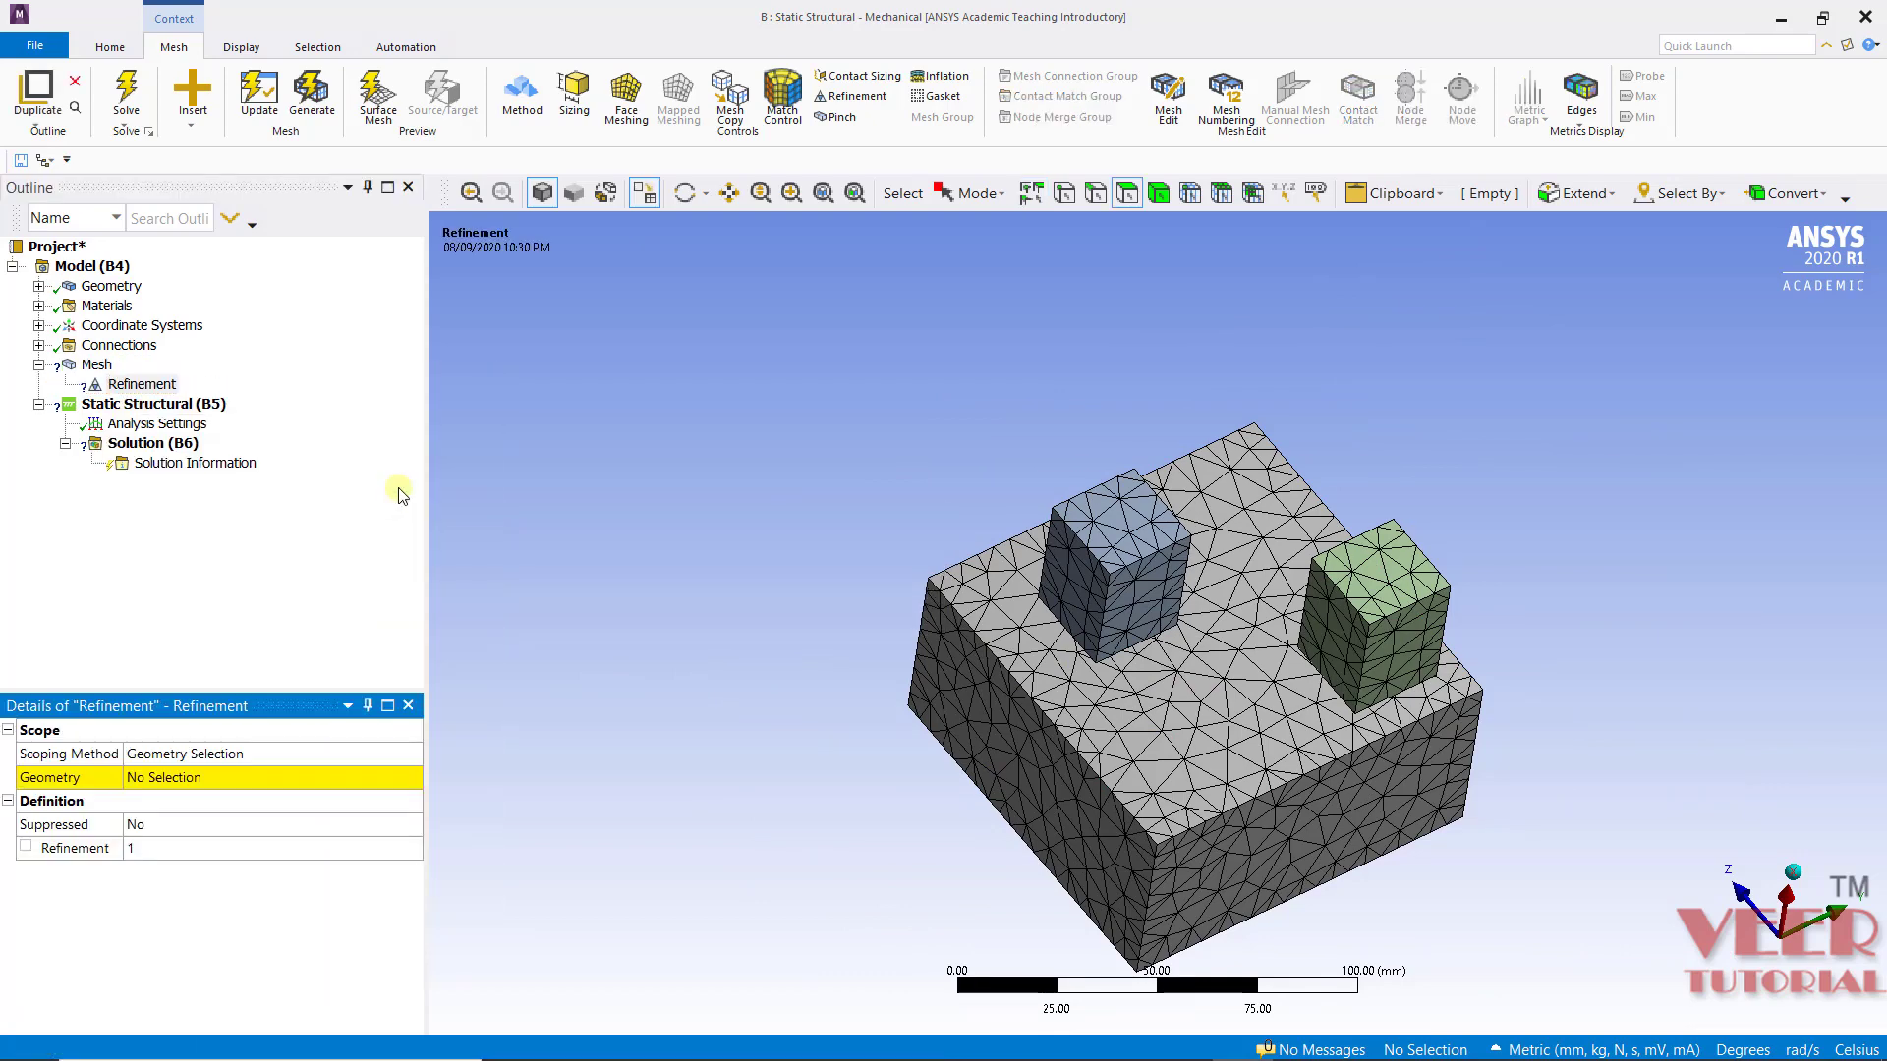
scroll(1397, 534, up, 5)
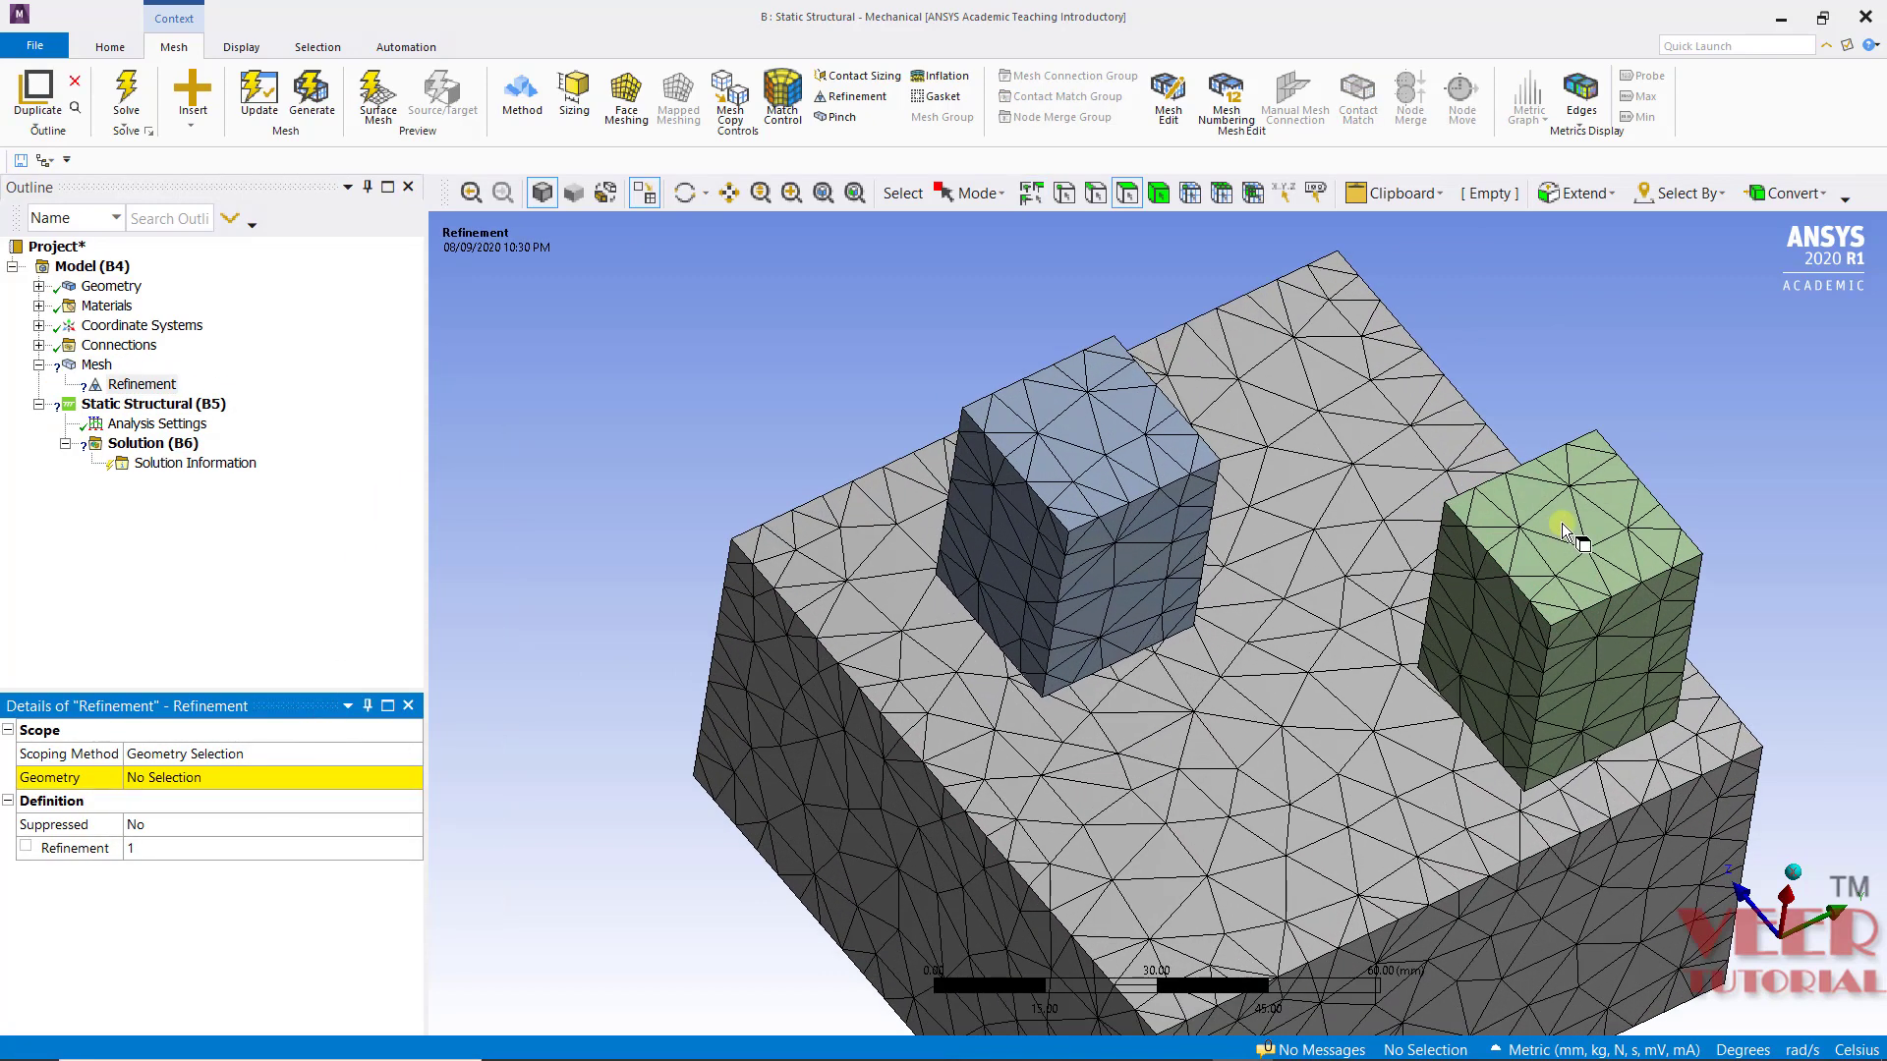
click(1570, 527)
click(236, 779)
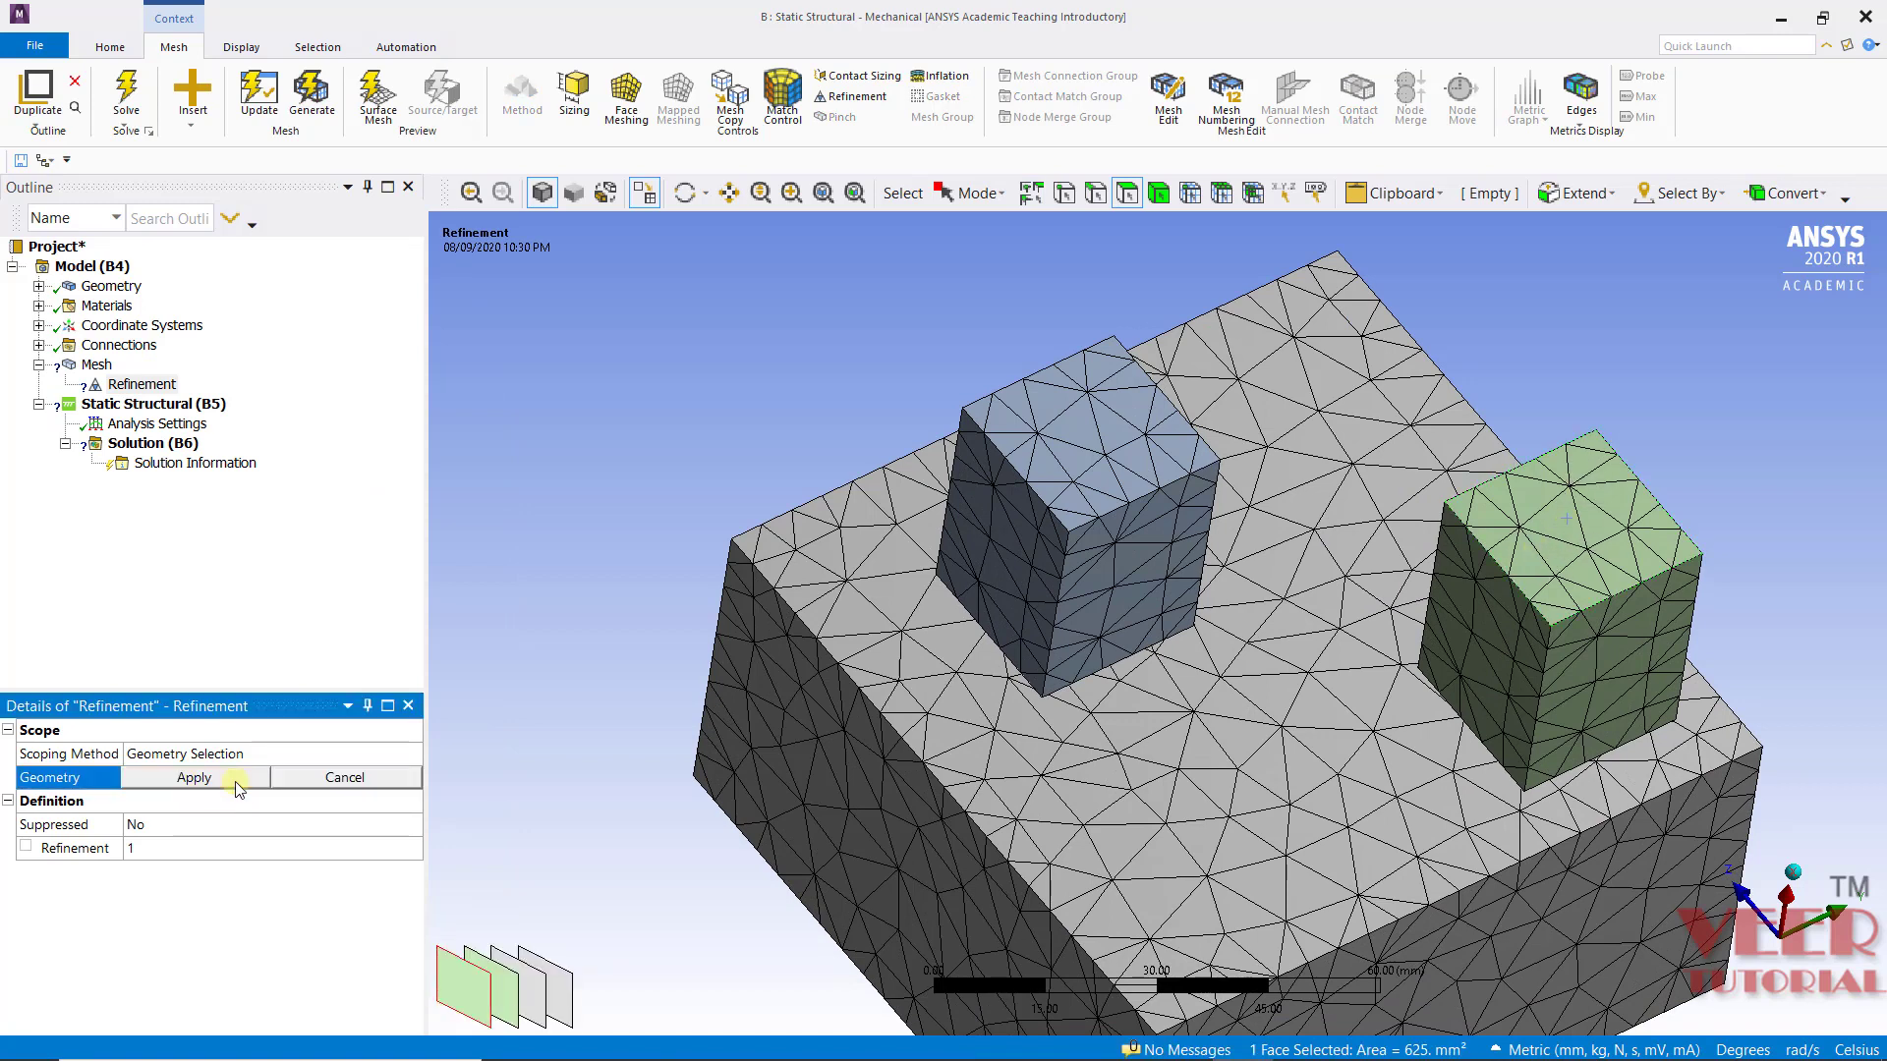
click(194, 779)
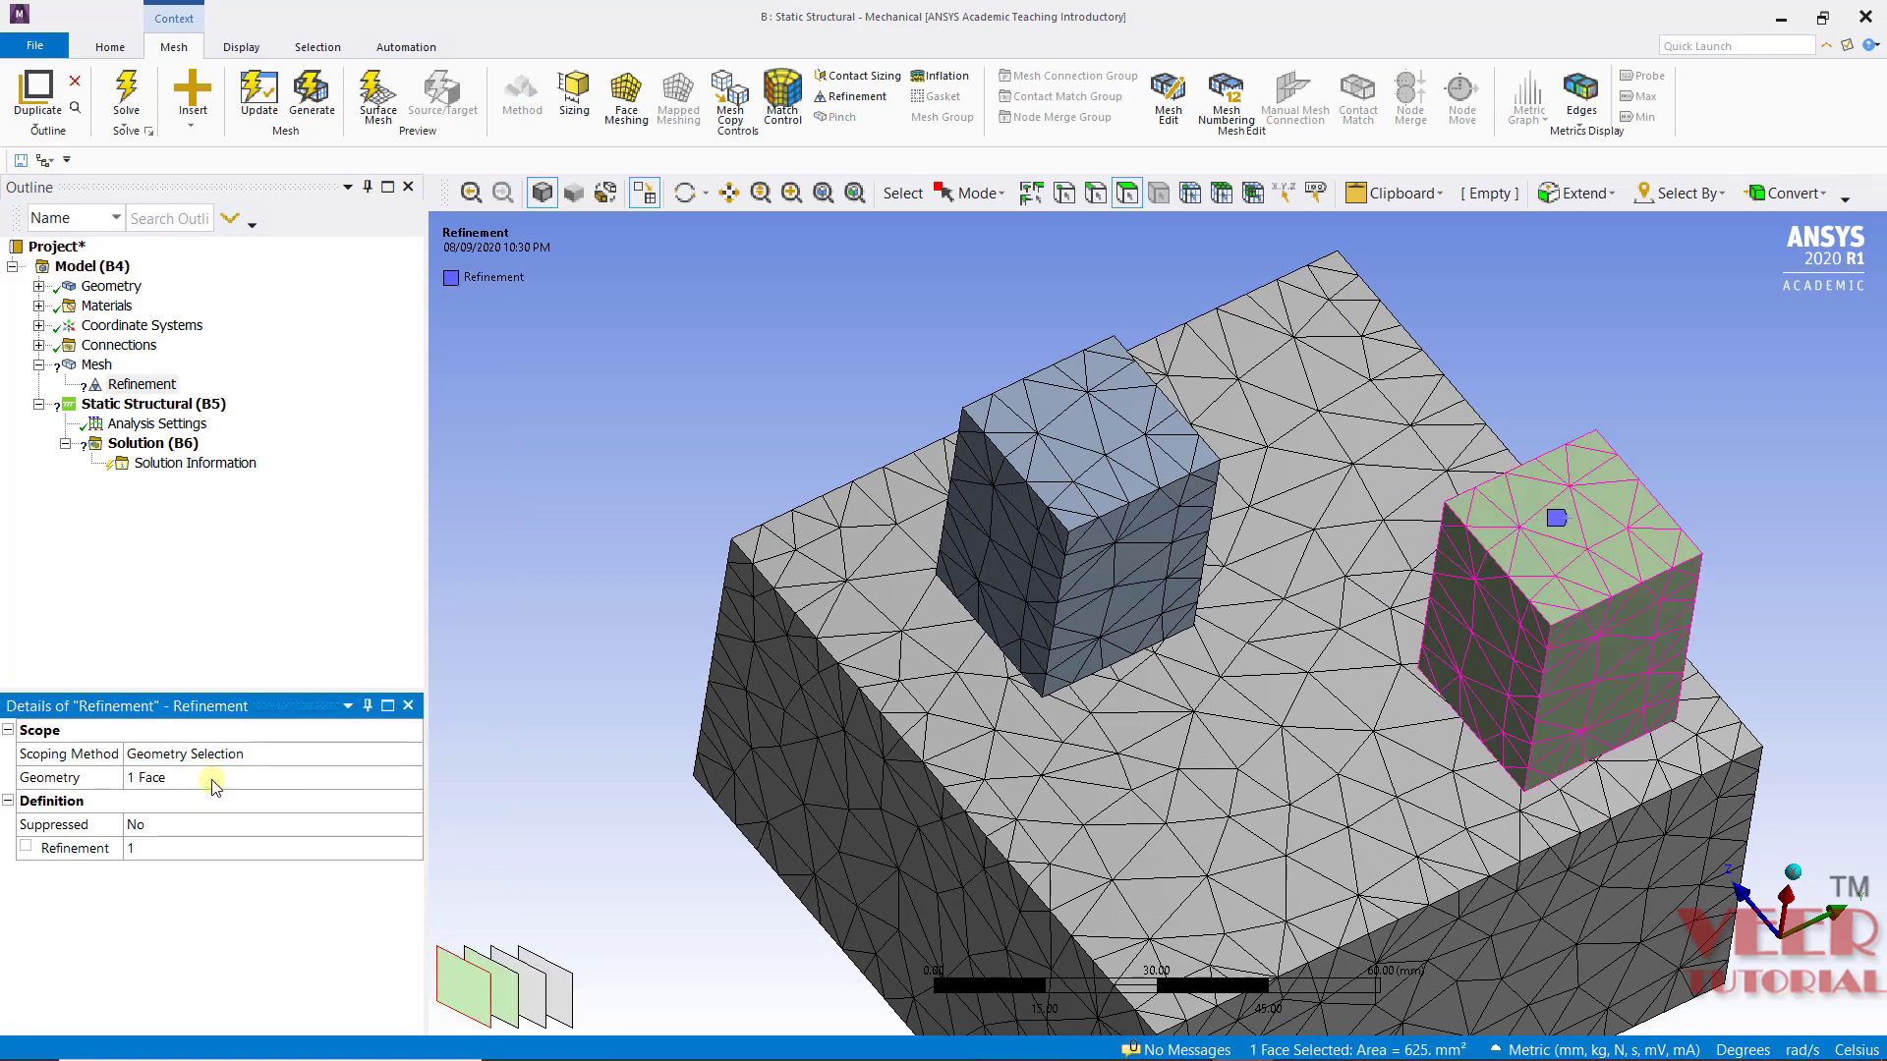
click(151, 851)
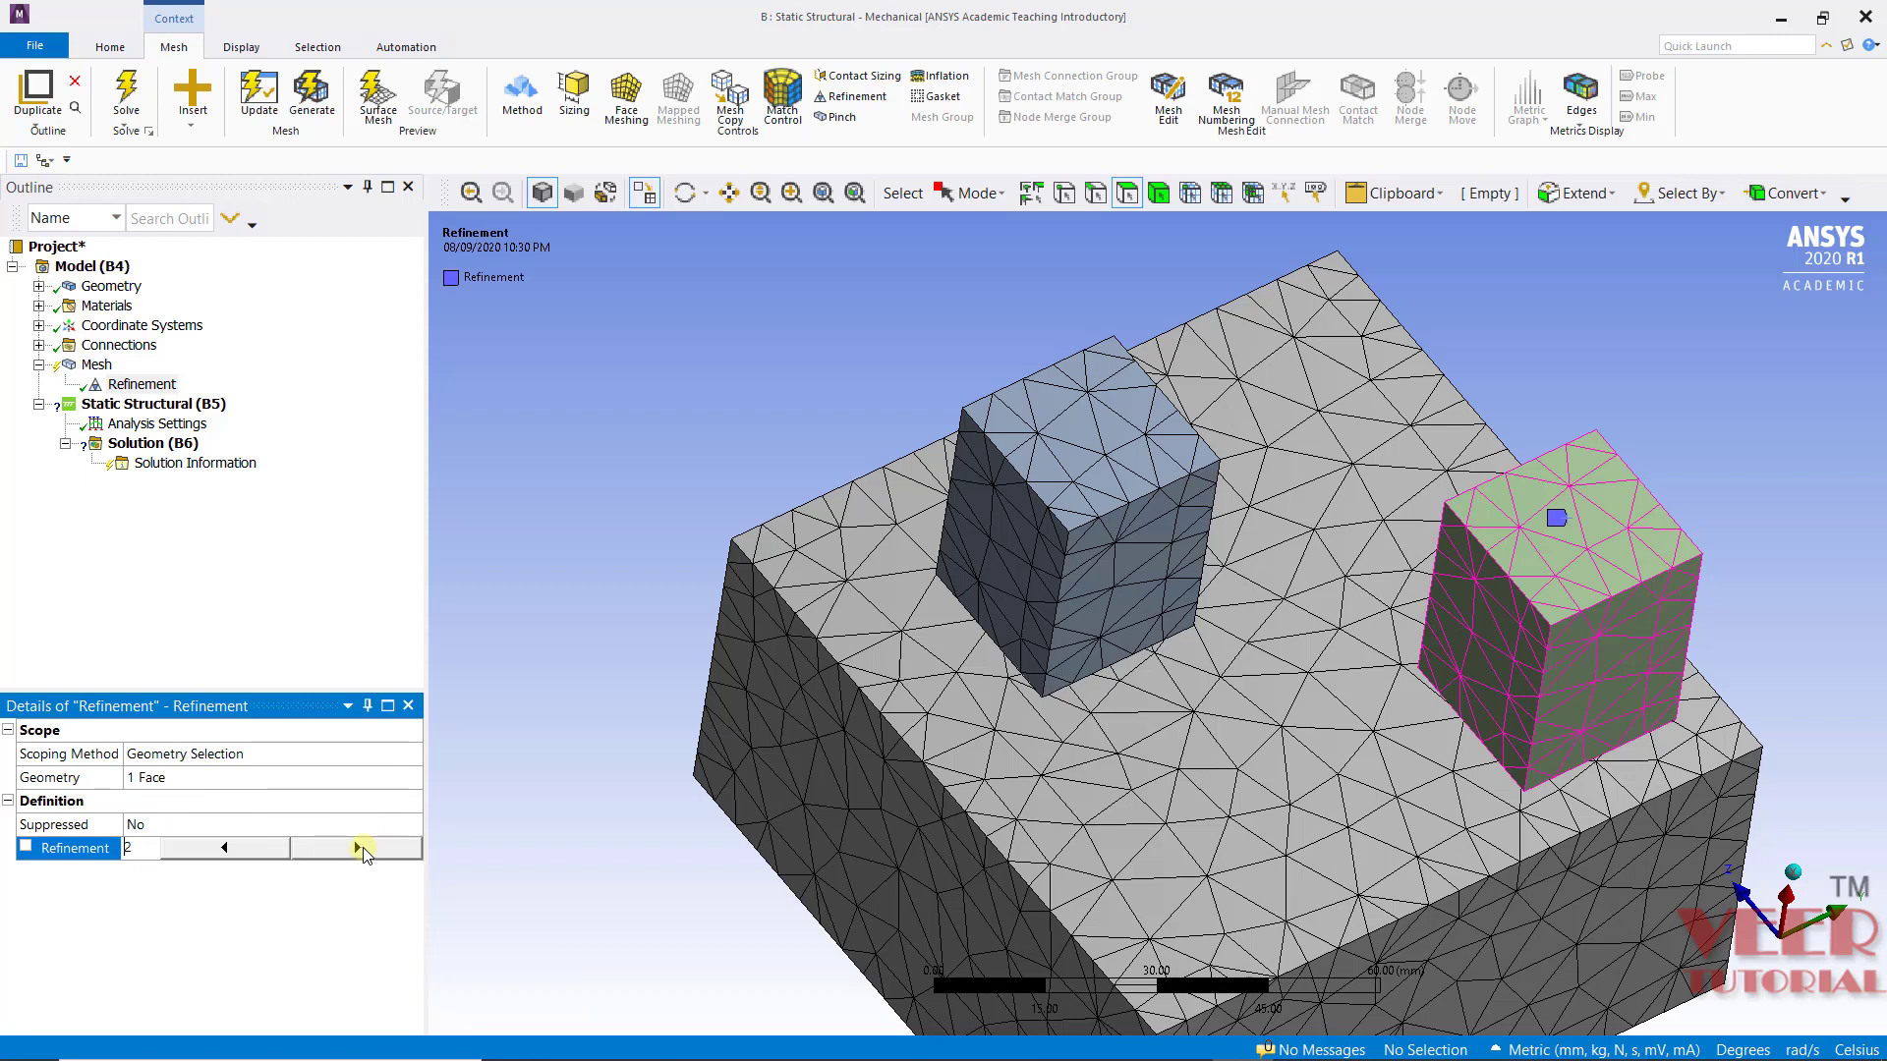
click(524, 769)
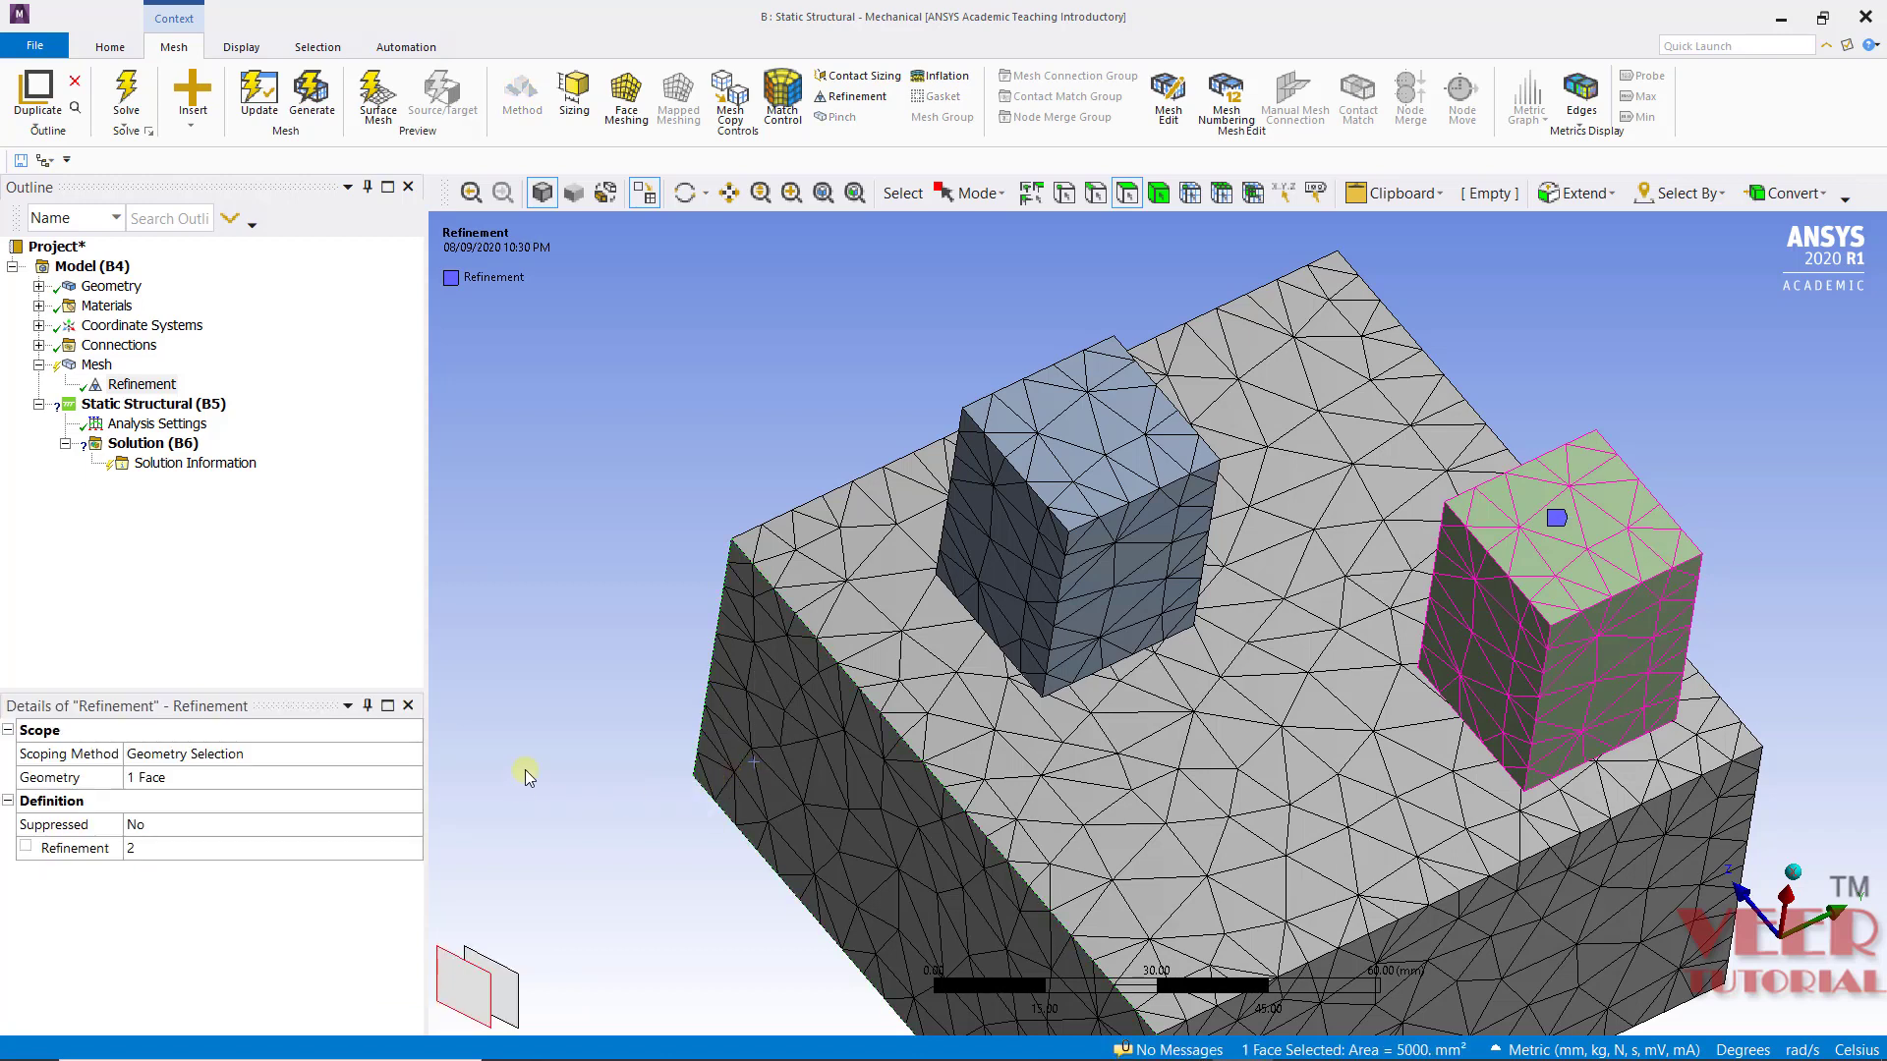
Step: Regenerate the mesh and orbit to inspect the finer mesh on the refined cube
click(94, 366)
right_click(94, 366)
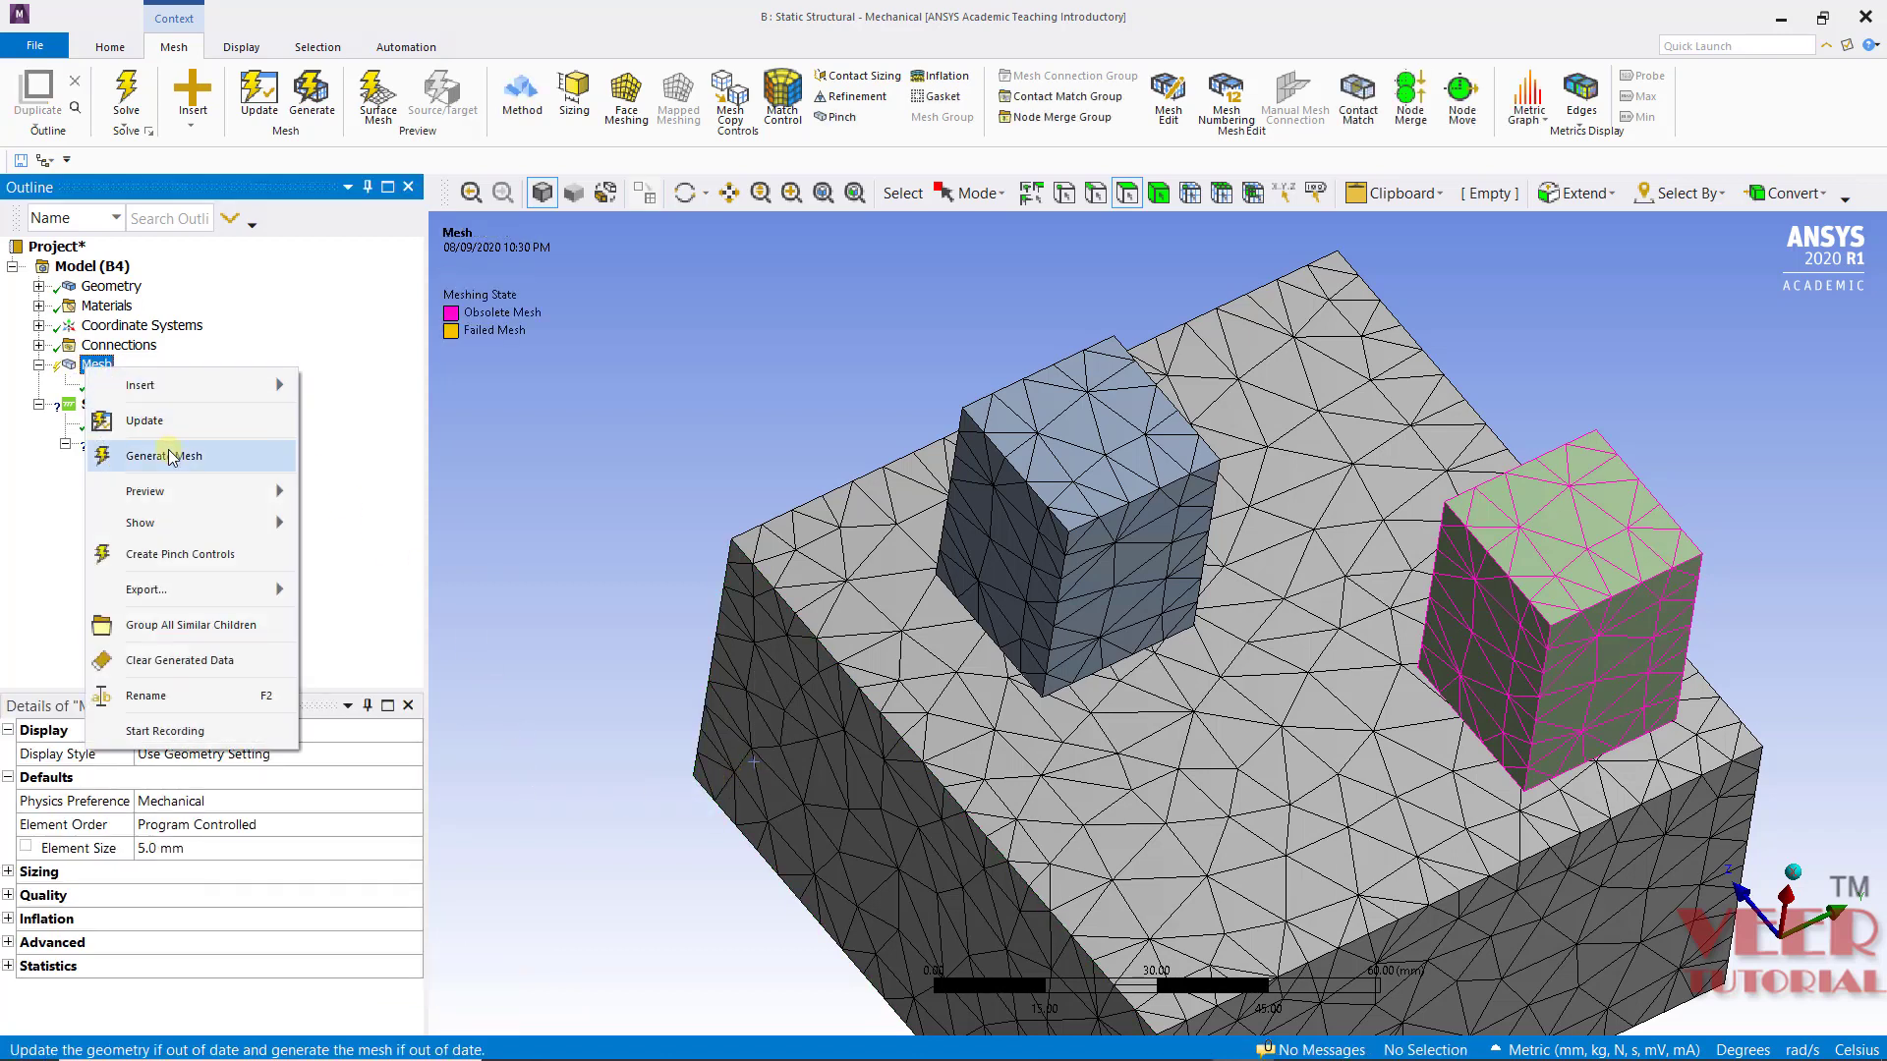
click(167, 455)
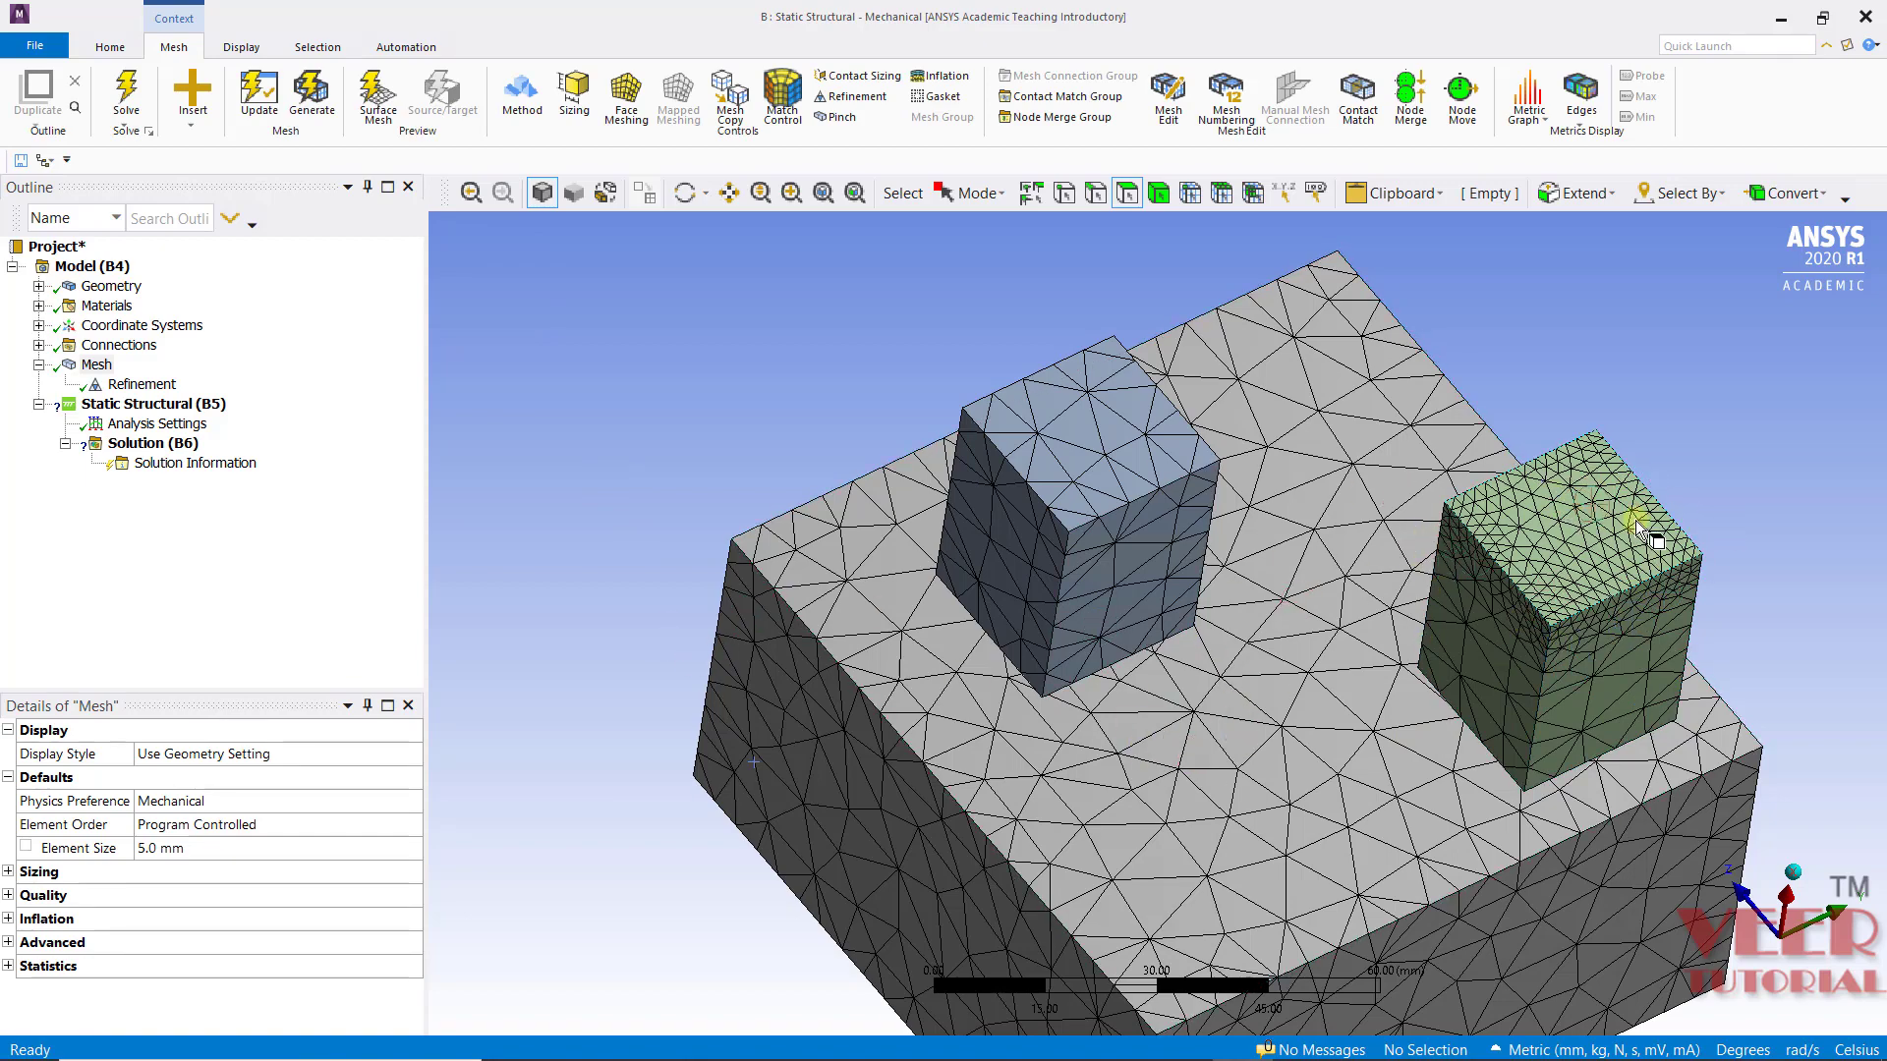
mouse_move(905, 687)
middle_down()
mouse_move(1129, 505)
mouse_move(1079, 648)
mouse_move(661, 834)
middle_up()
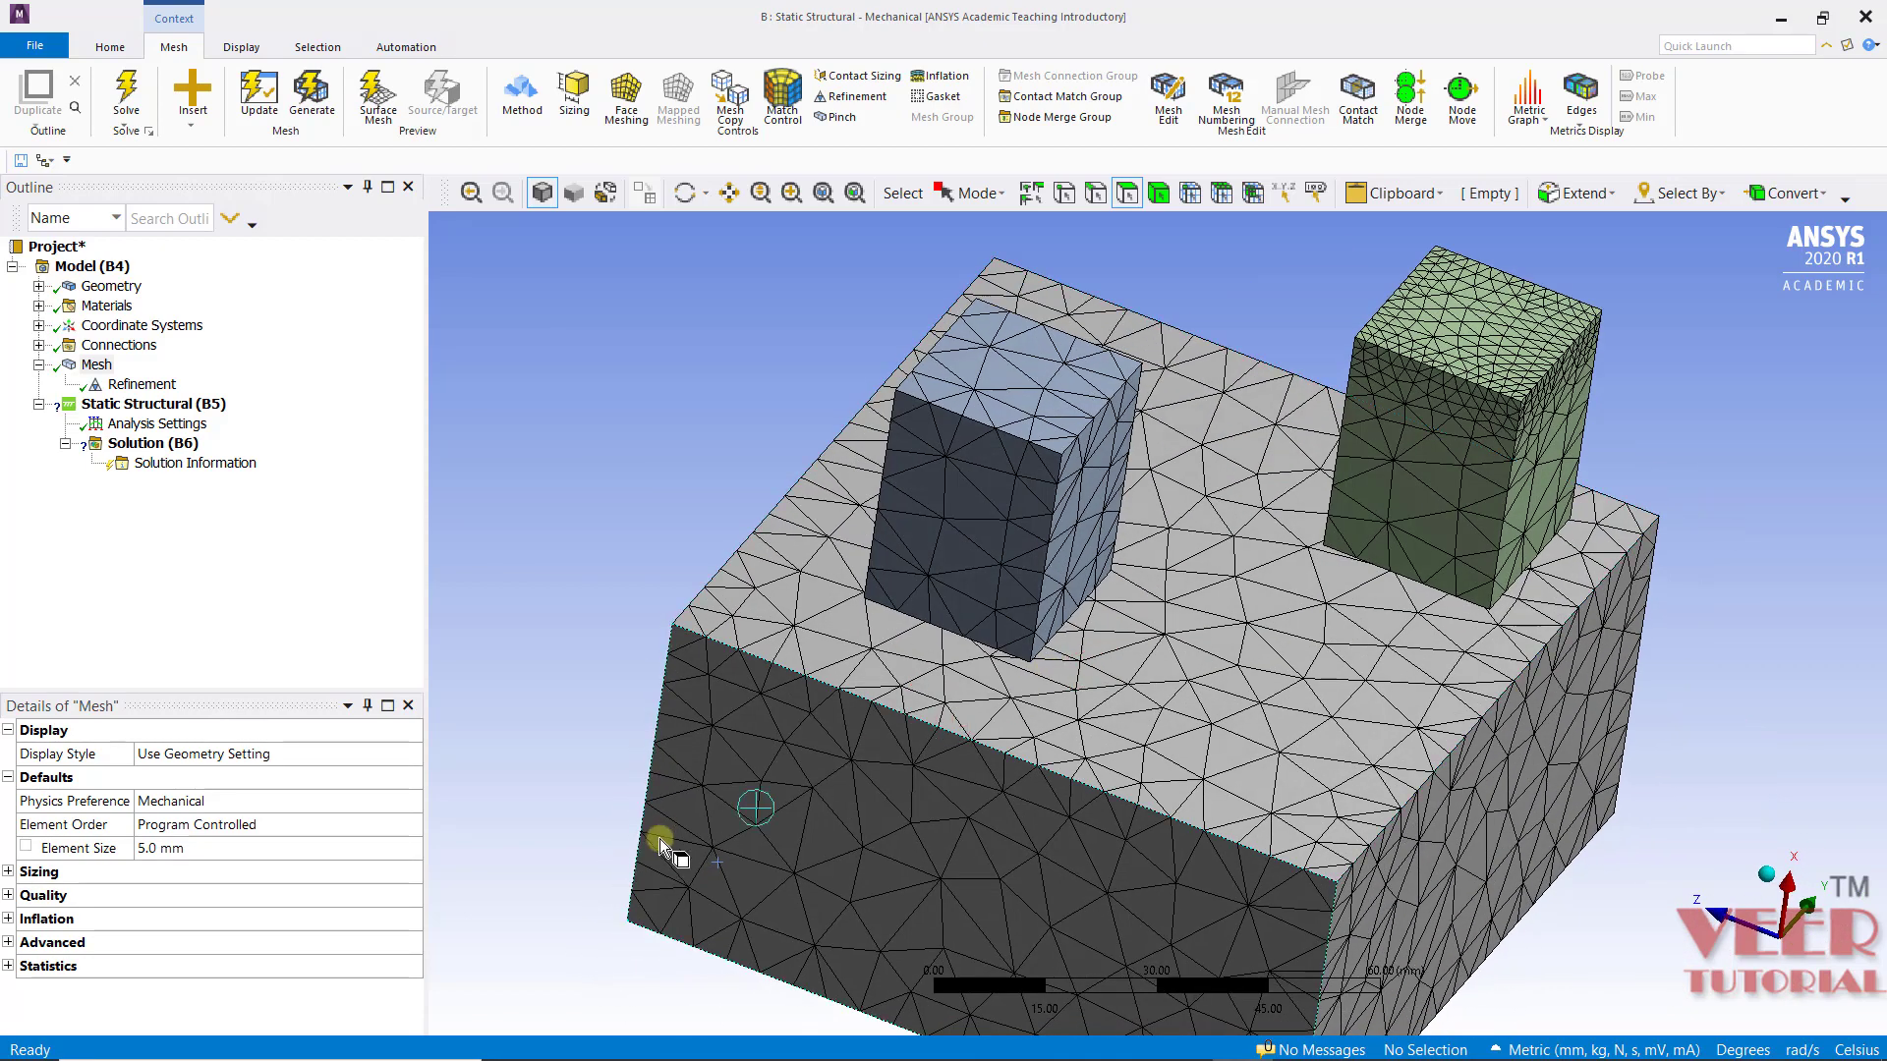
scroll(661, 835, down, 5)
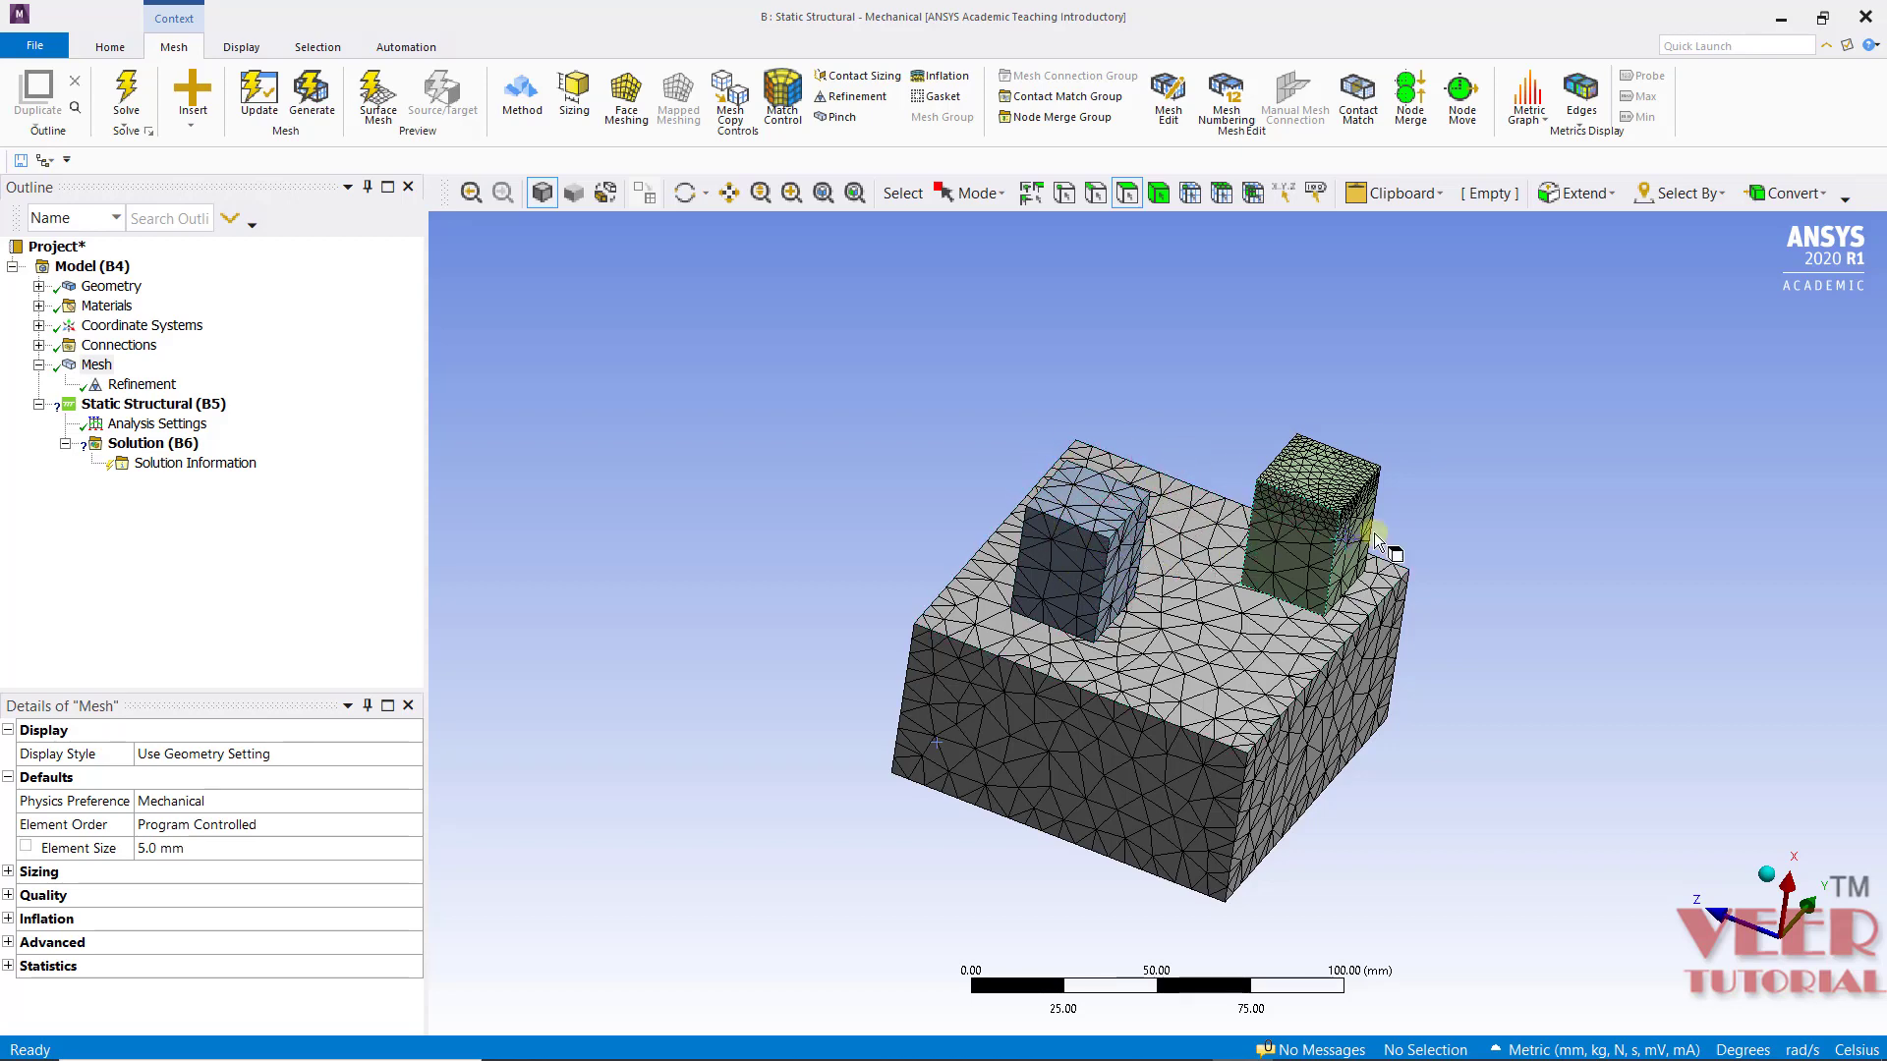
middle_drag(1373, 533, 1067, 575)
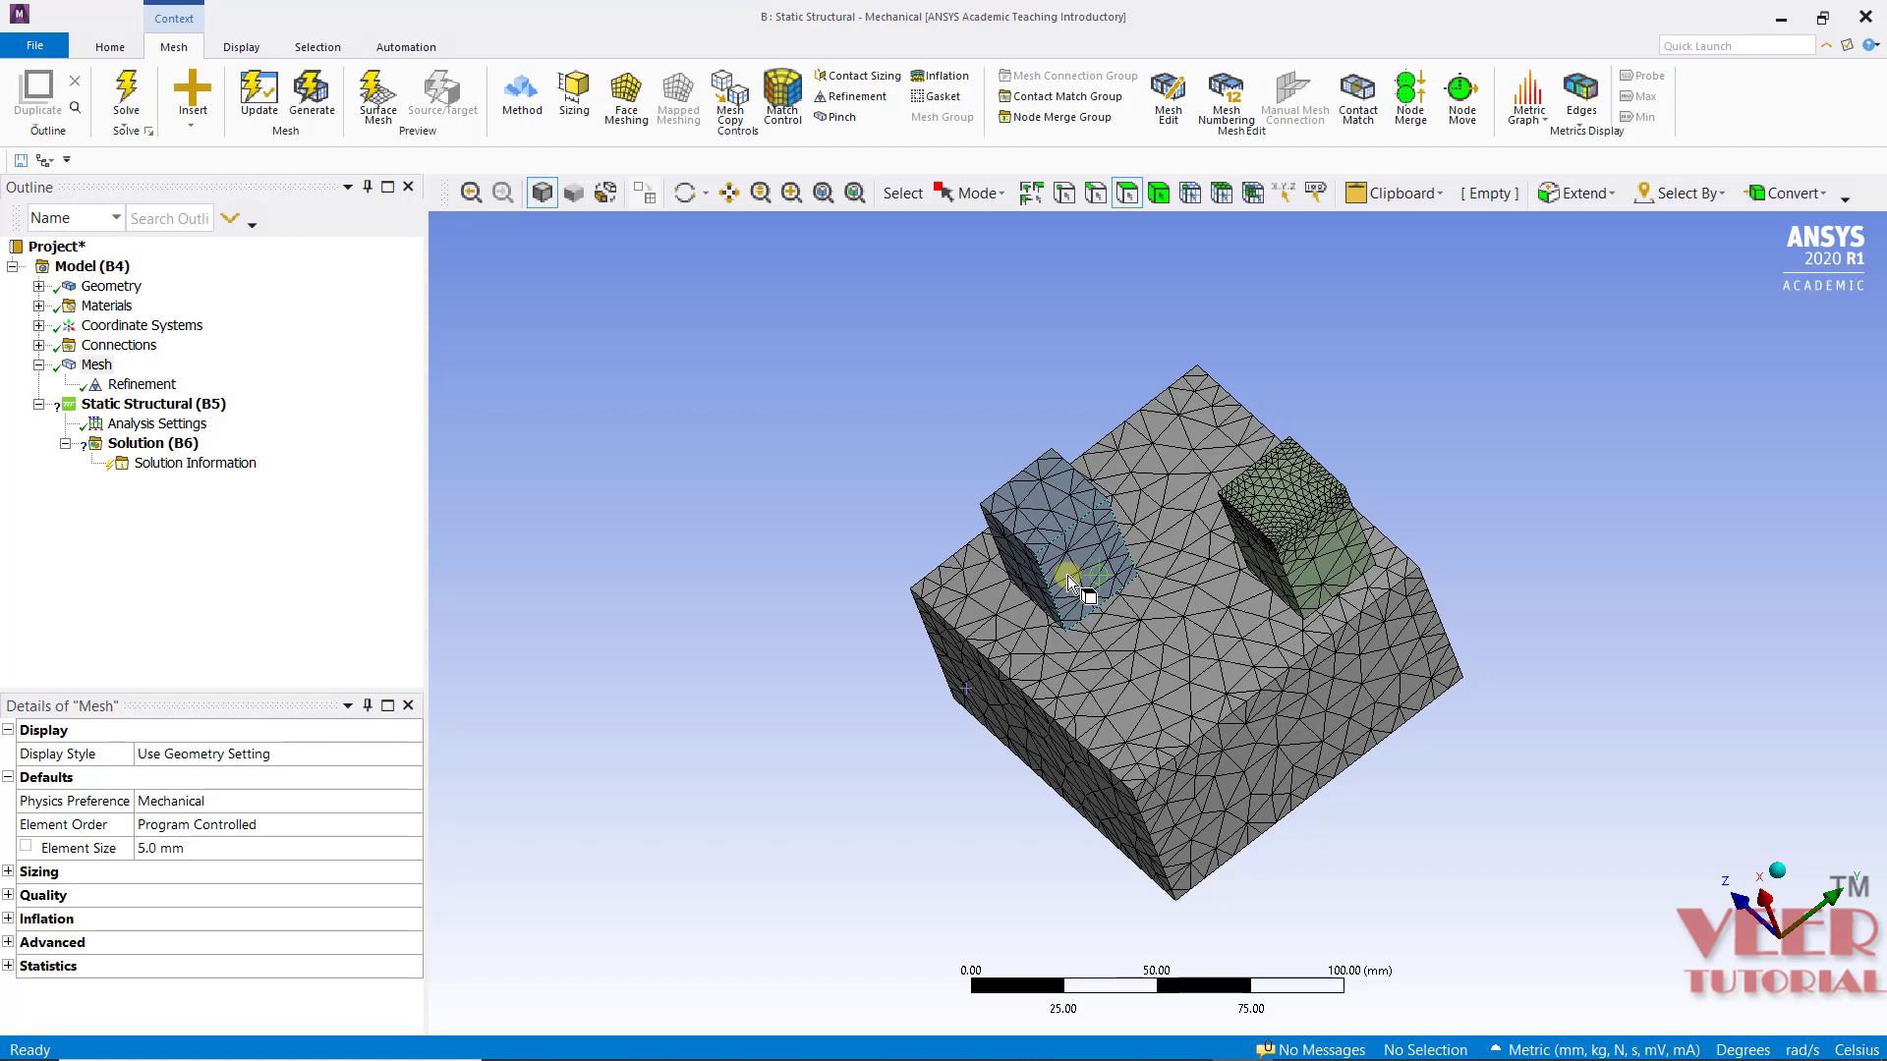
middle_drag(611, 479, 611, 479)
Step: Add a Mesh Copy with the green cube's top face as source and blue cube's as target
right_click(103, 369)
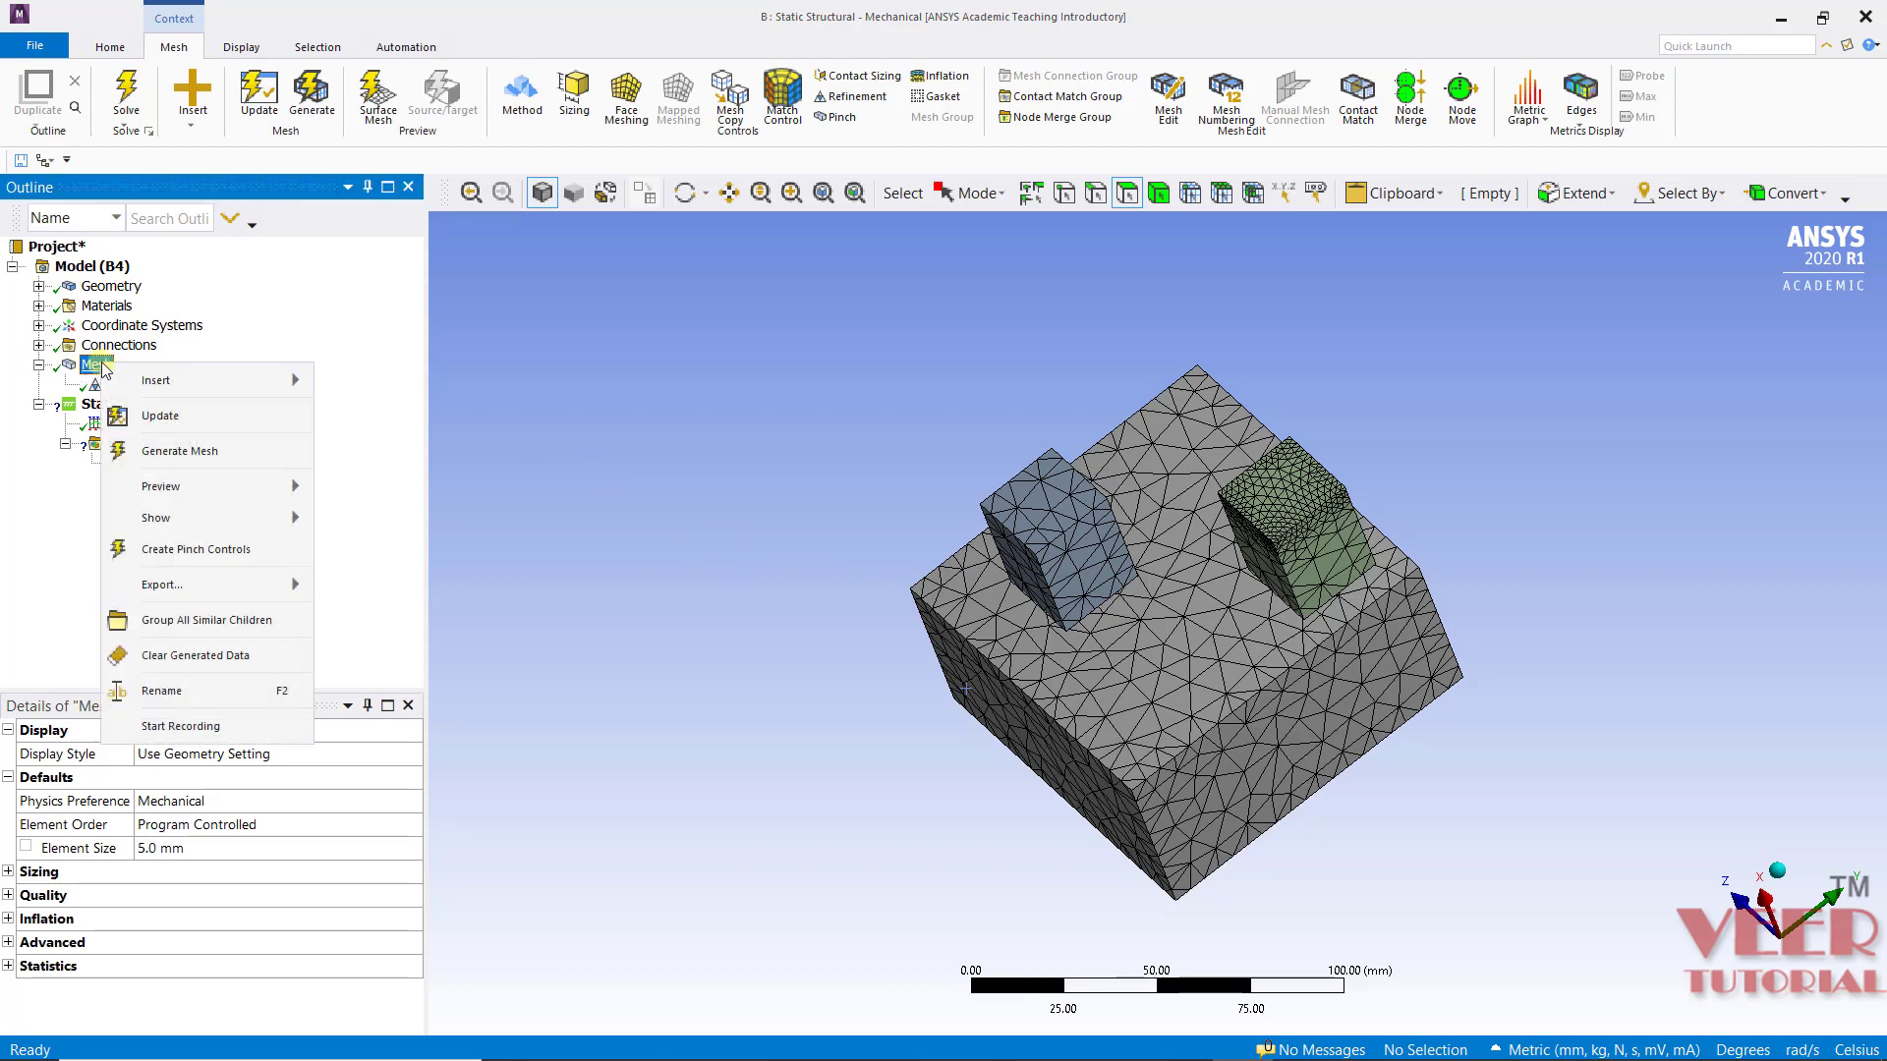
mouse_move(244, 387)
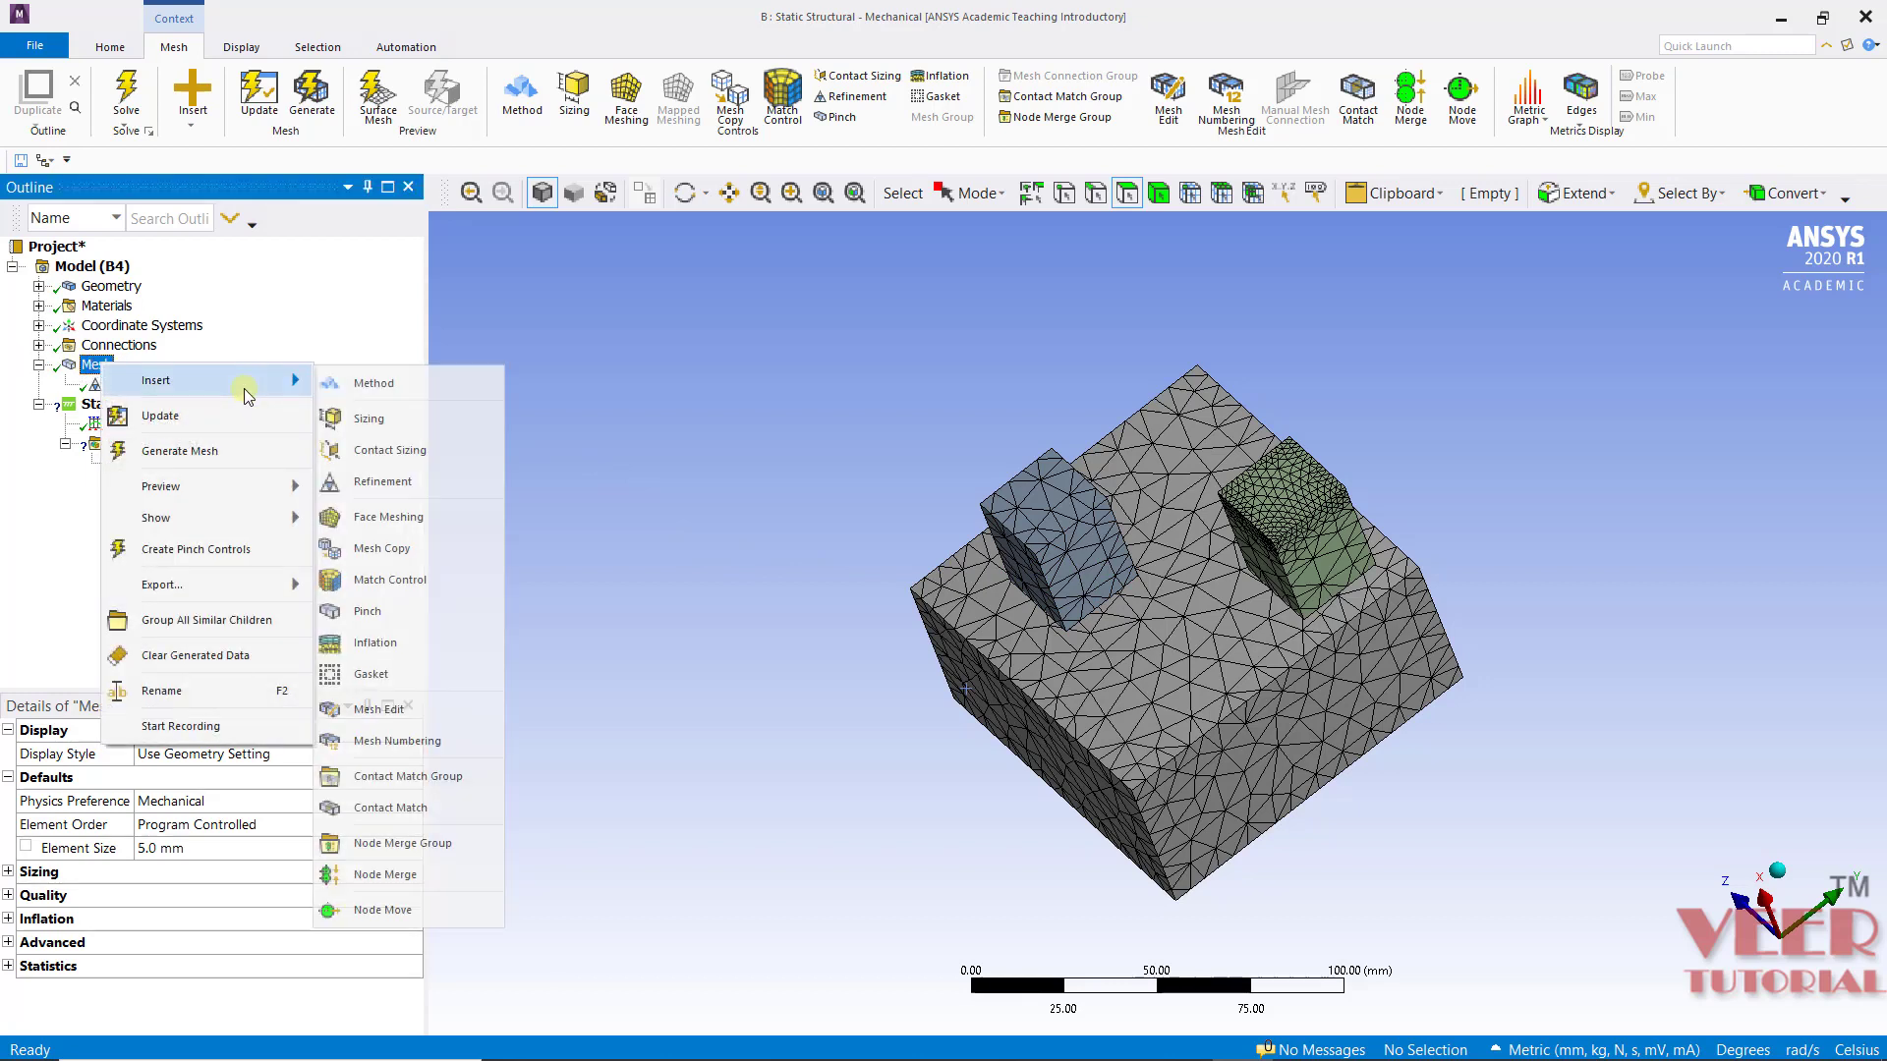
click(405, 549)
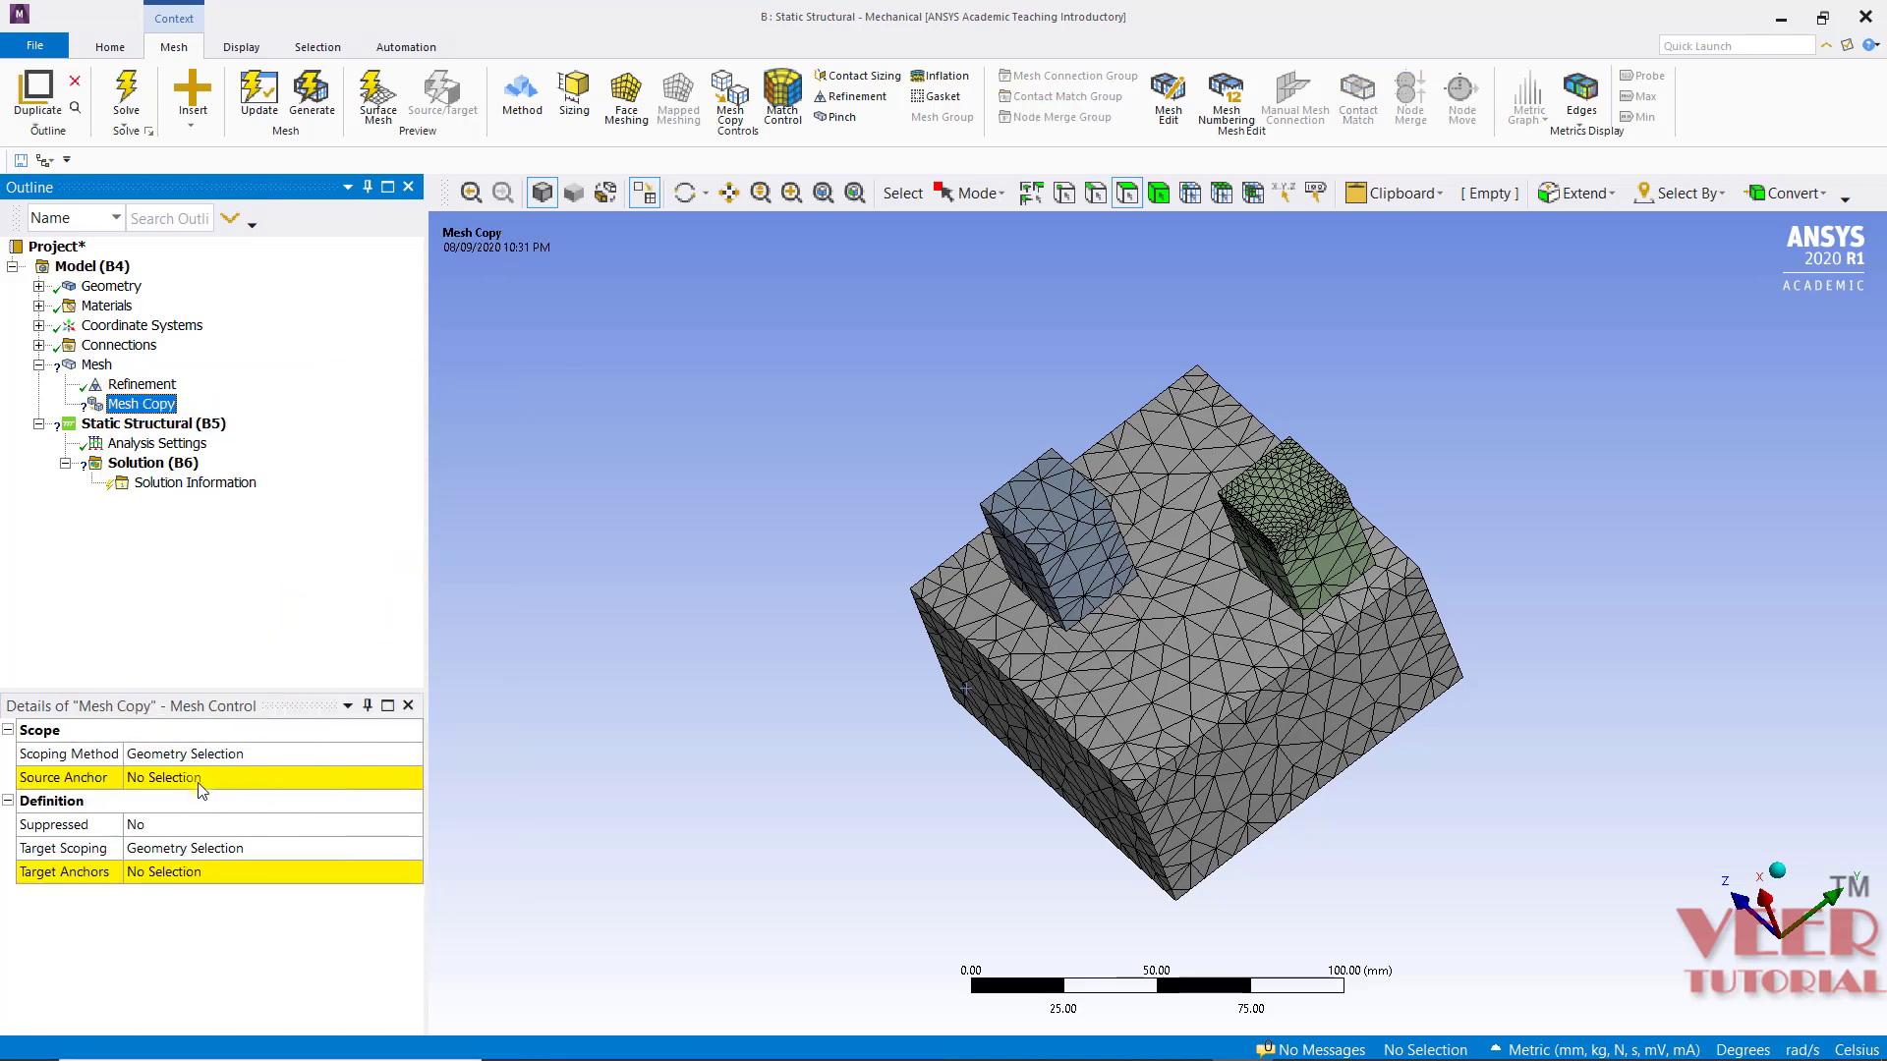
click(170, 777)
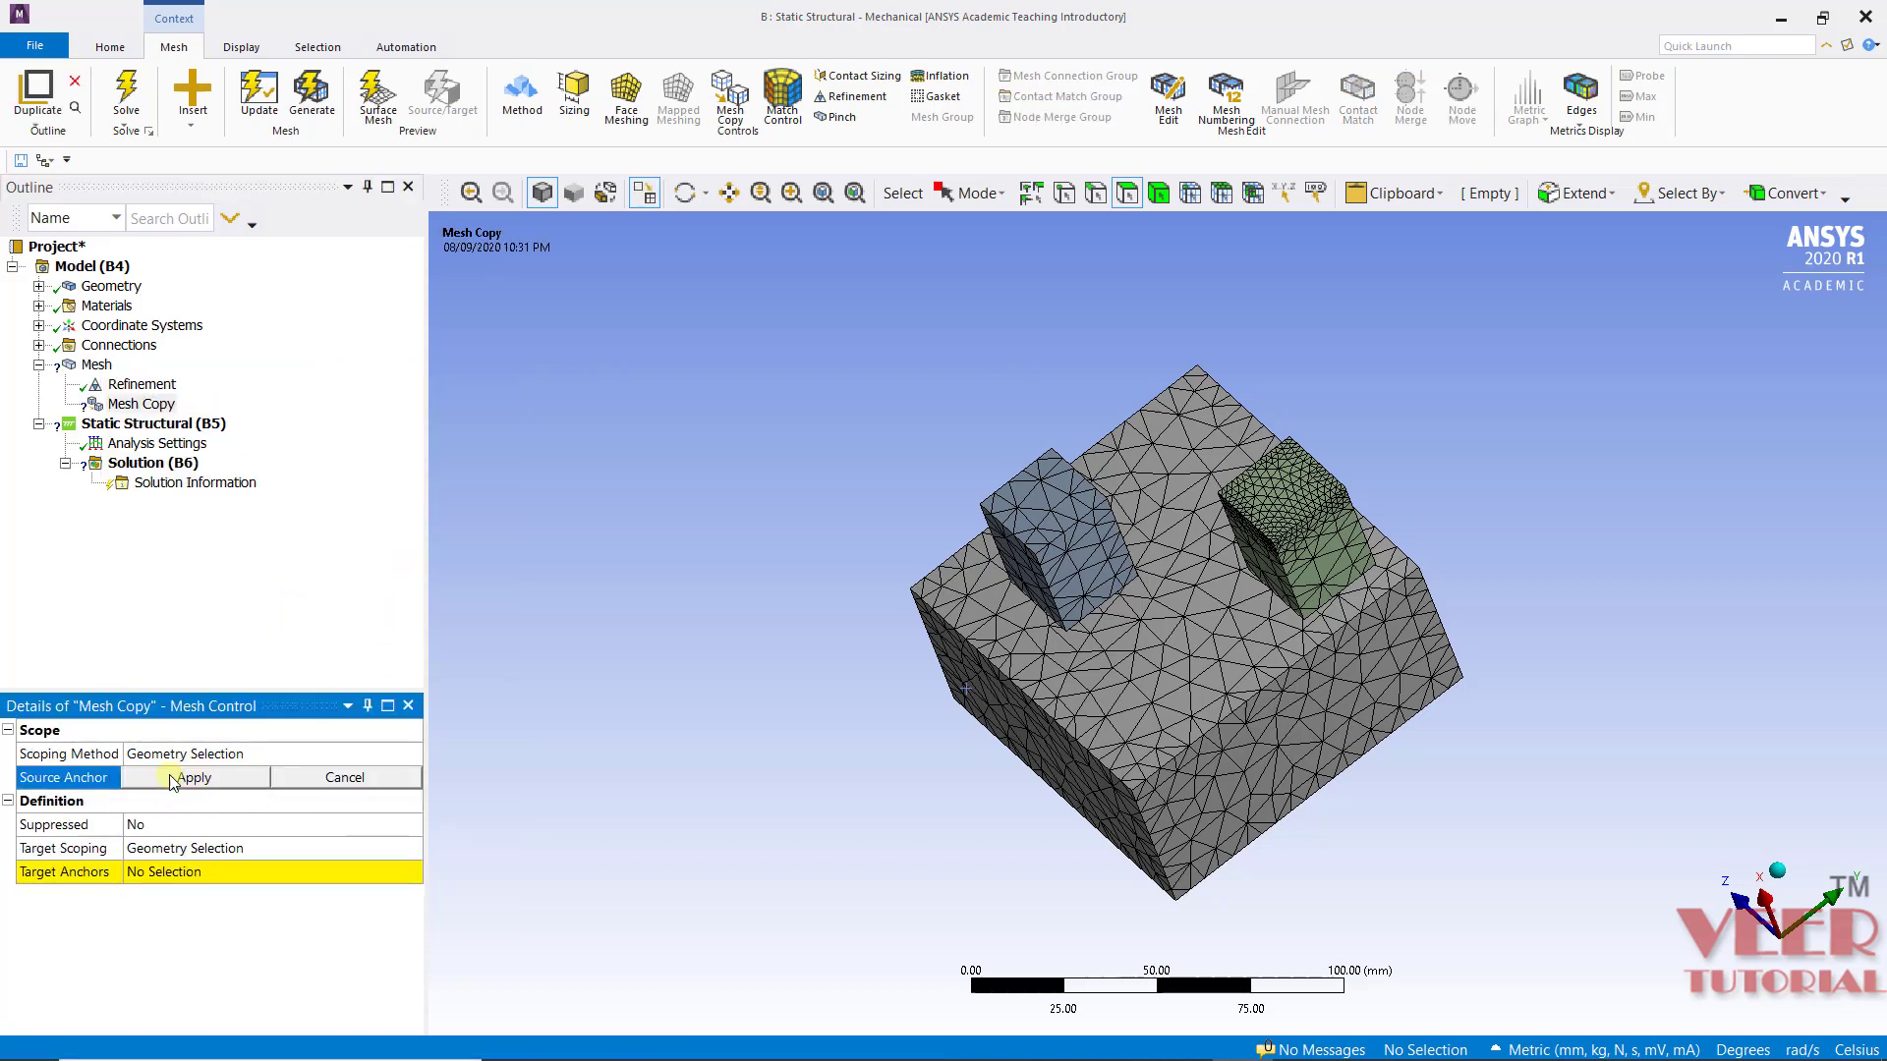
click(1259, 481)
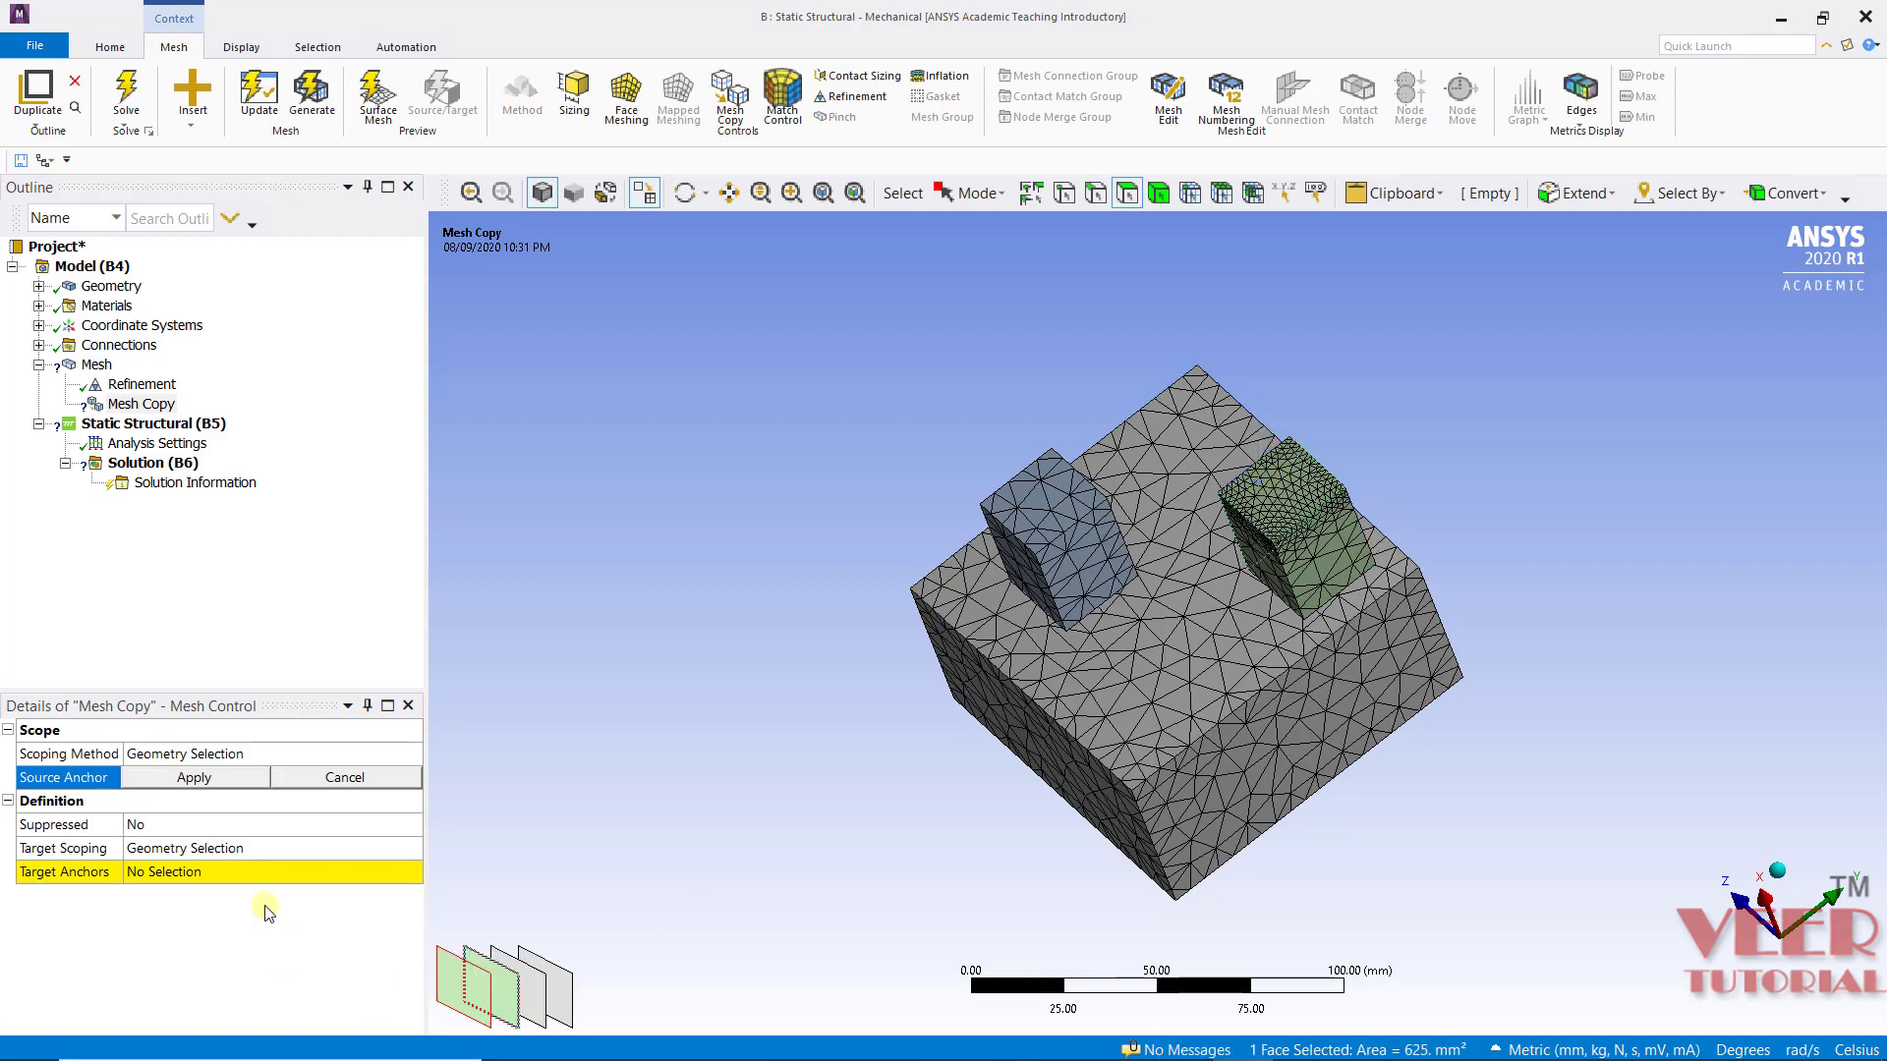
click(196, 776)
click(194, 870)
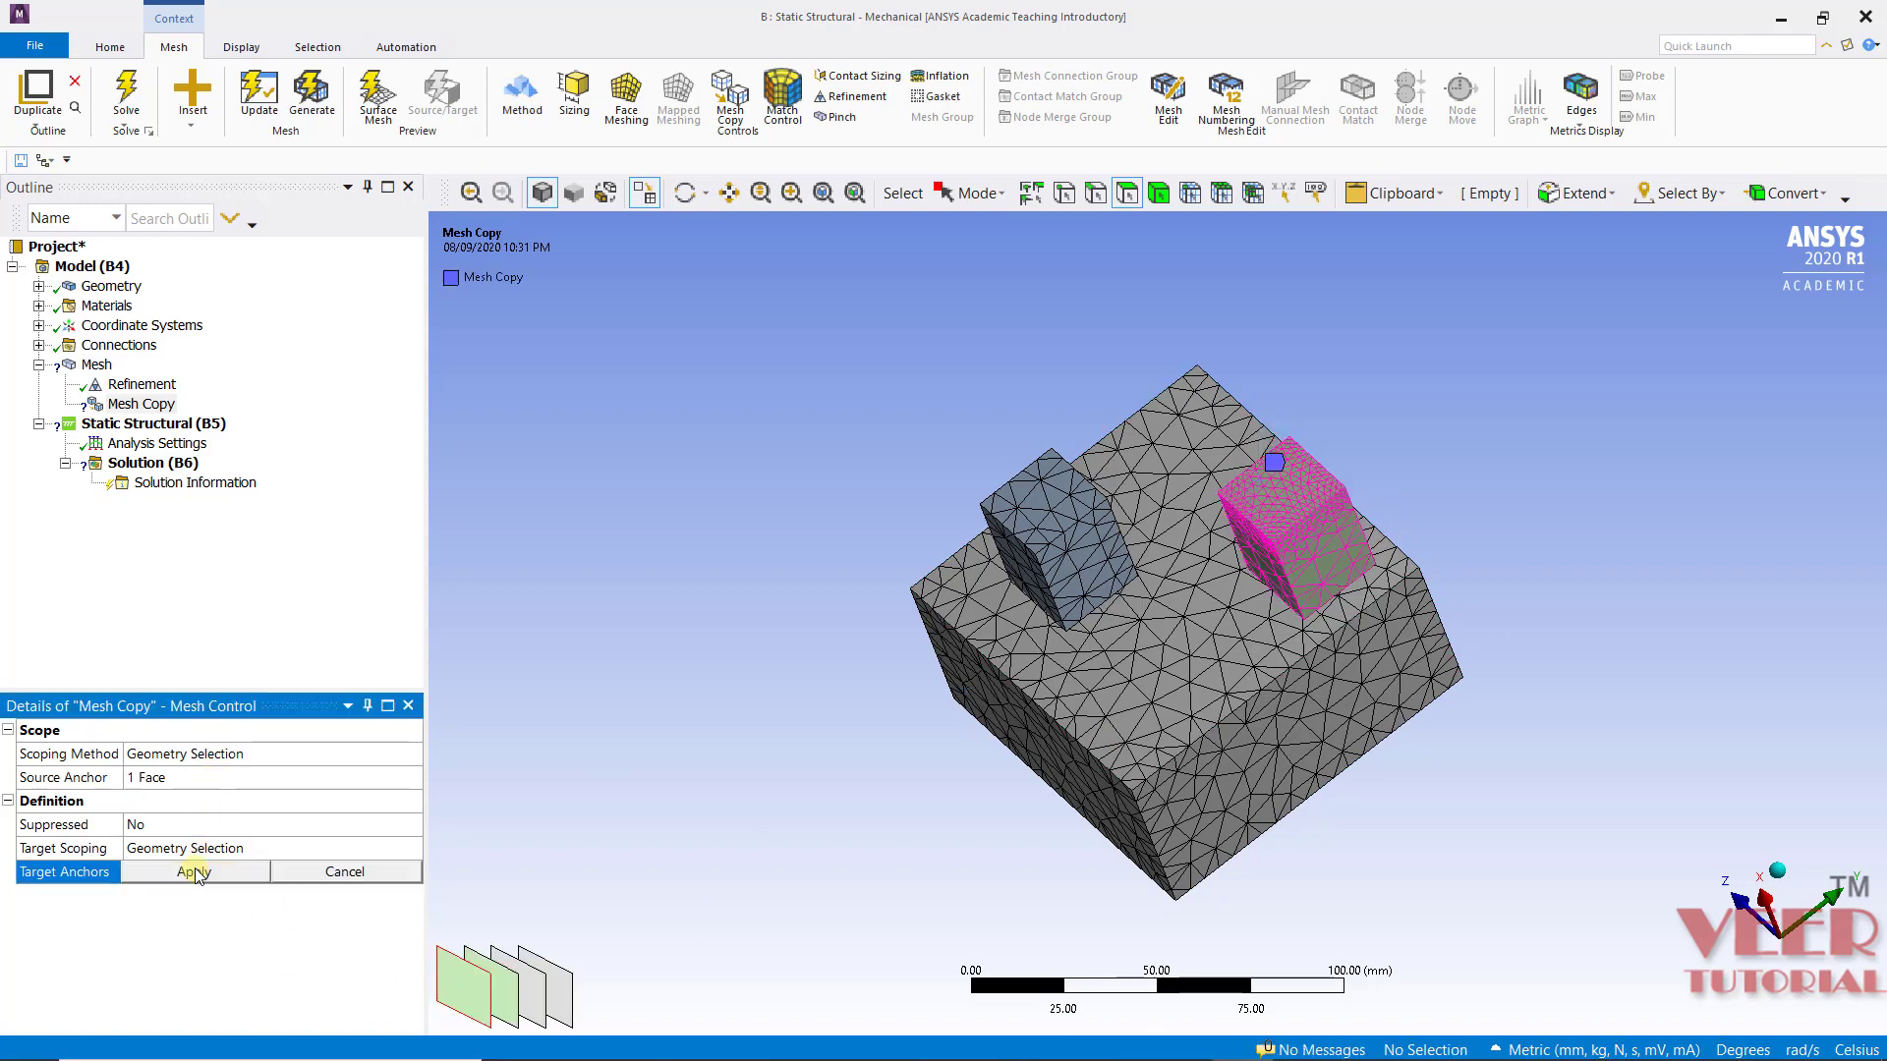
click(1042, 503)
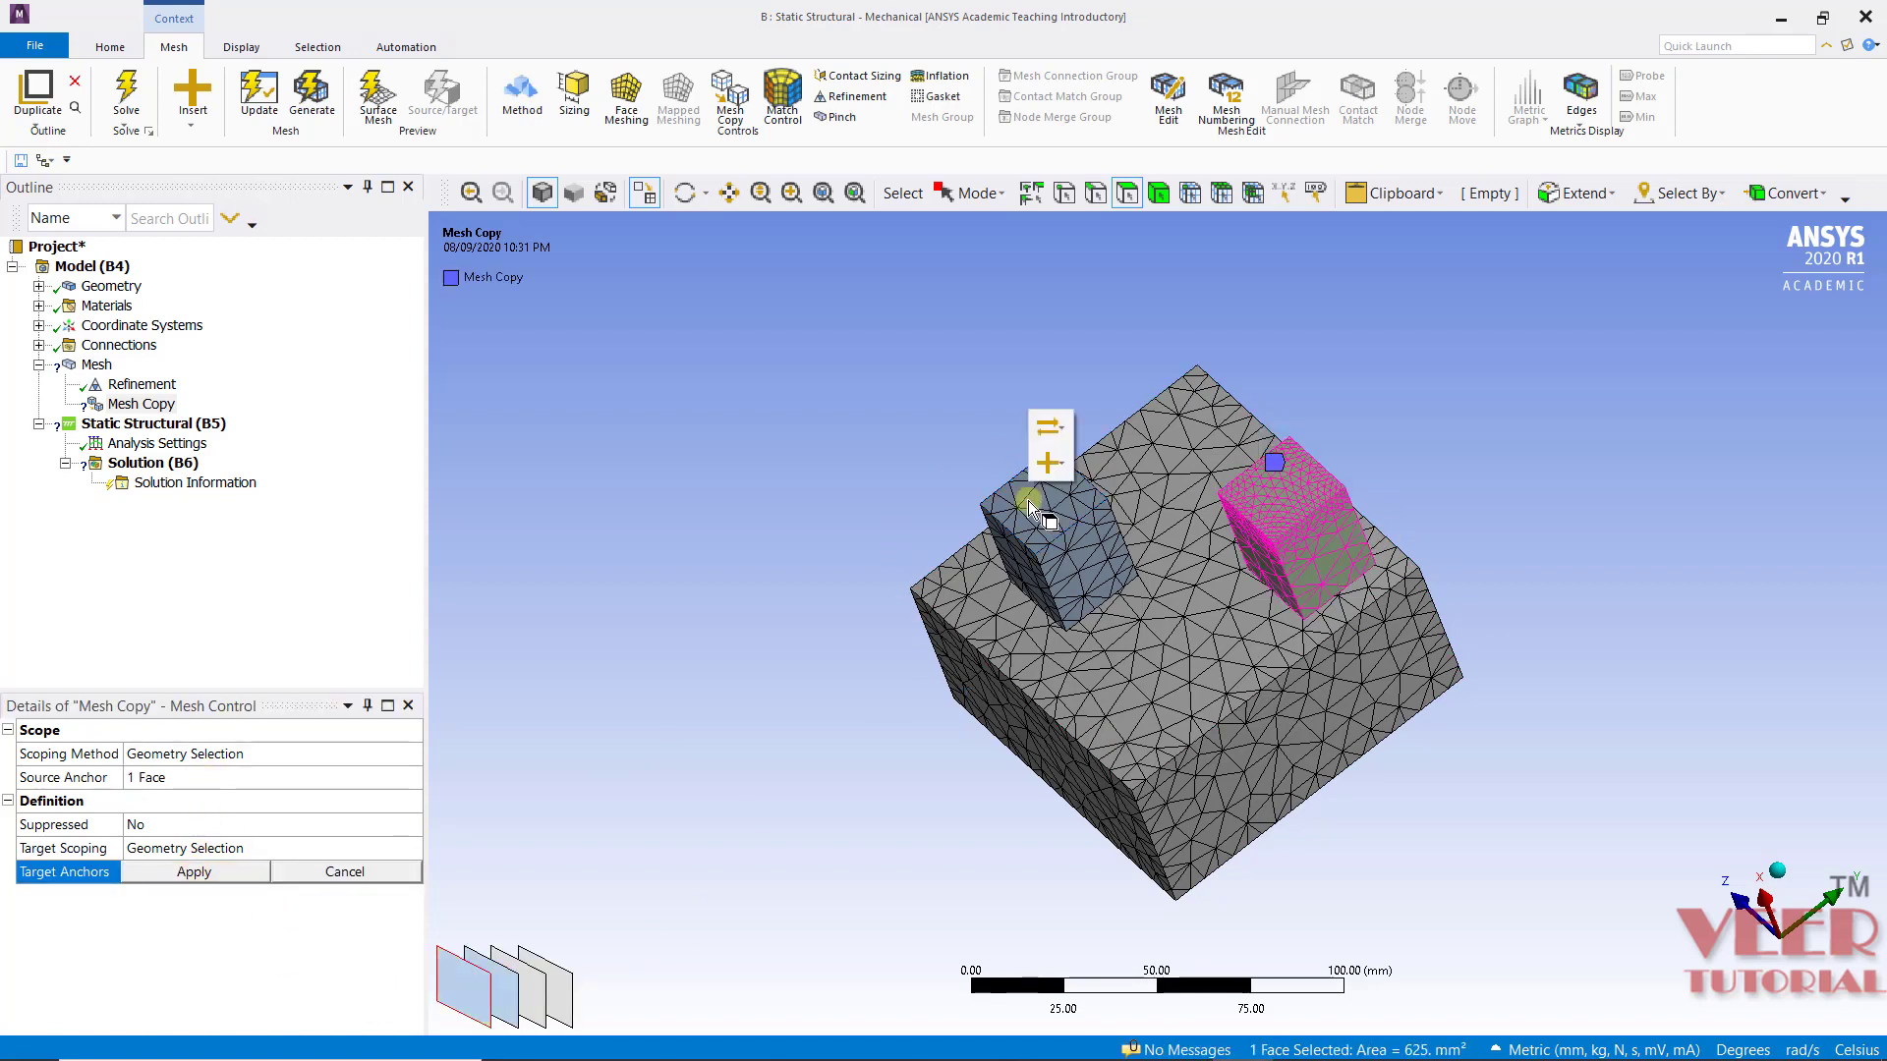
click(244, 878)
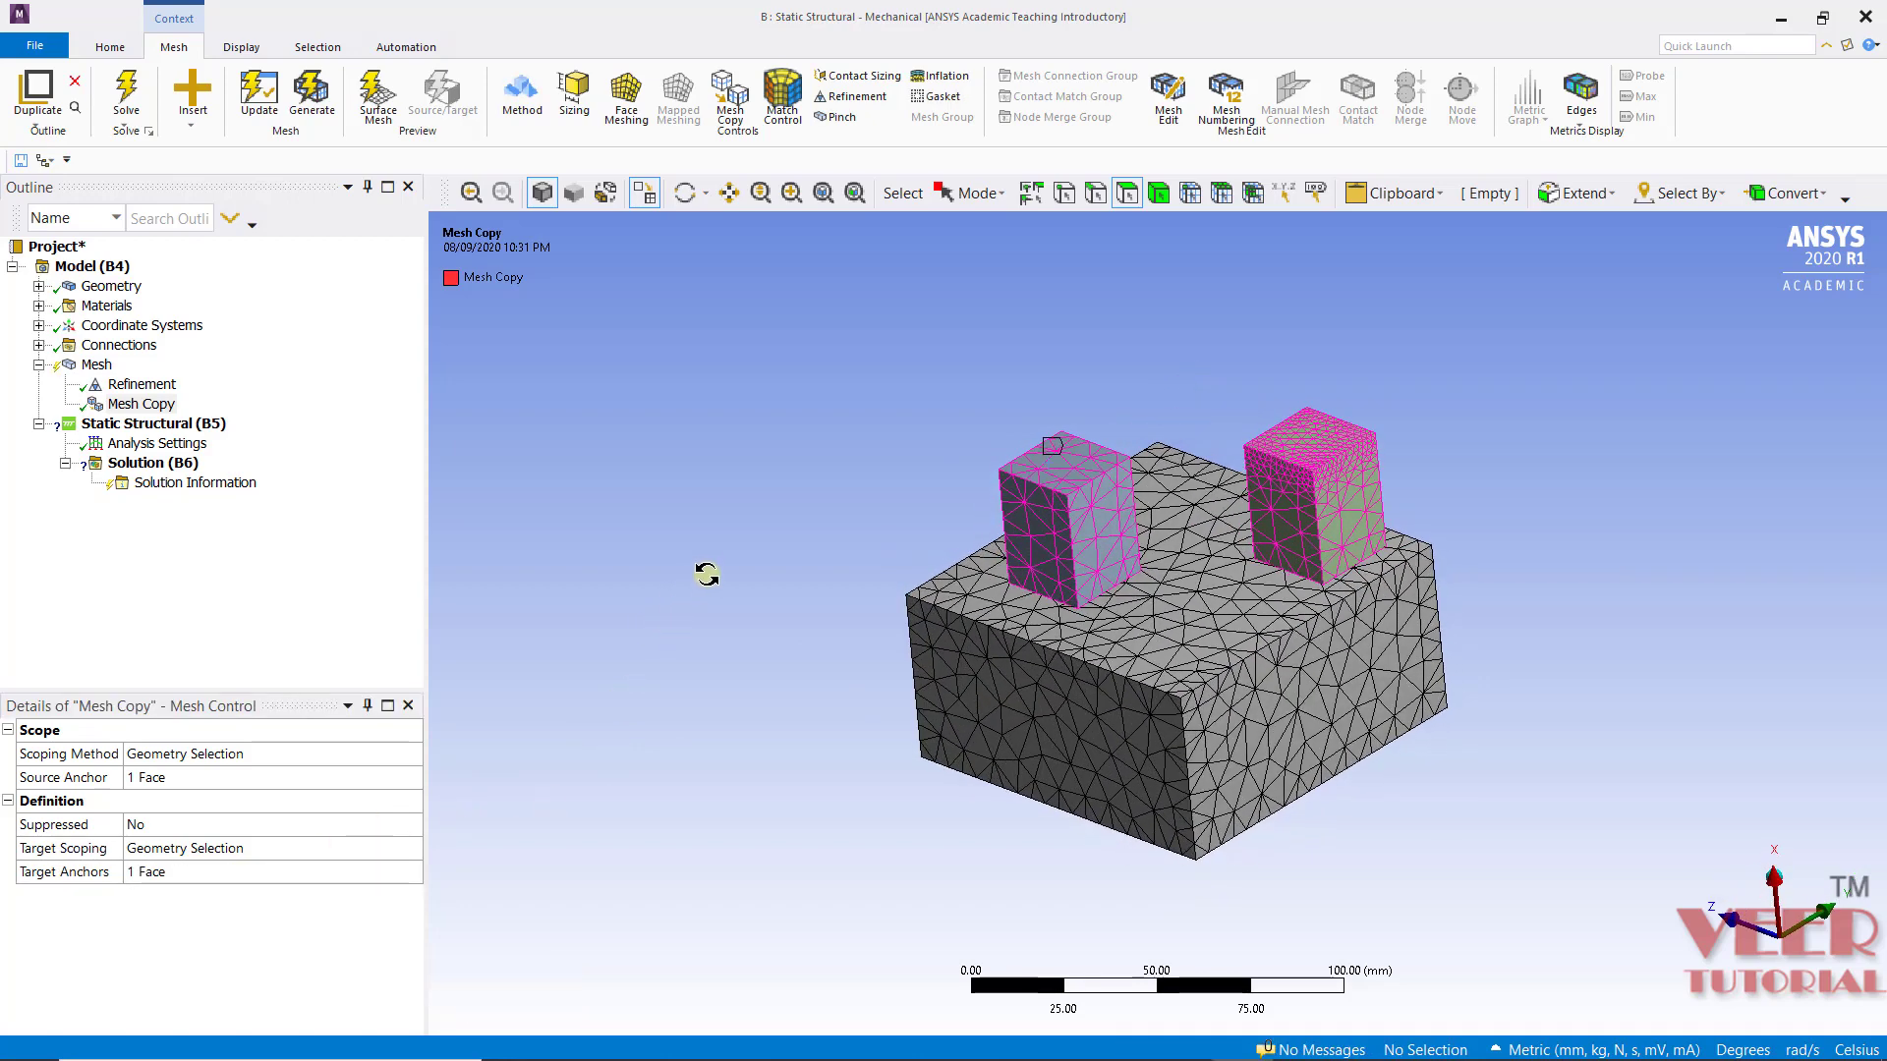
Step: Regenerate the mesh so both cubes carry the matching fine mesh
click(96, 365)
right_click(96, 365)
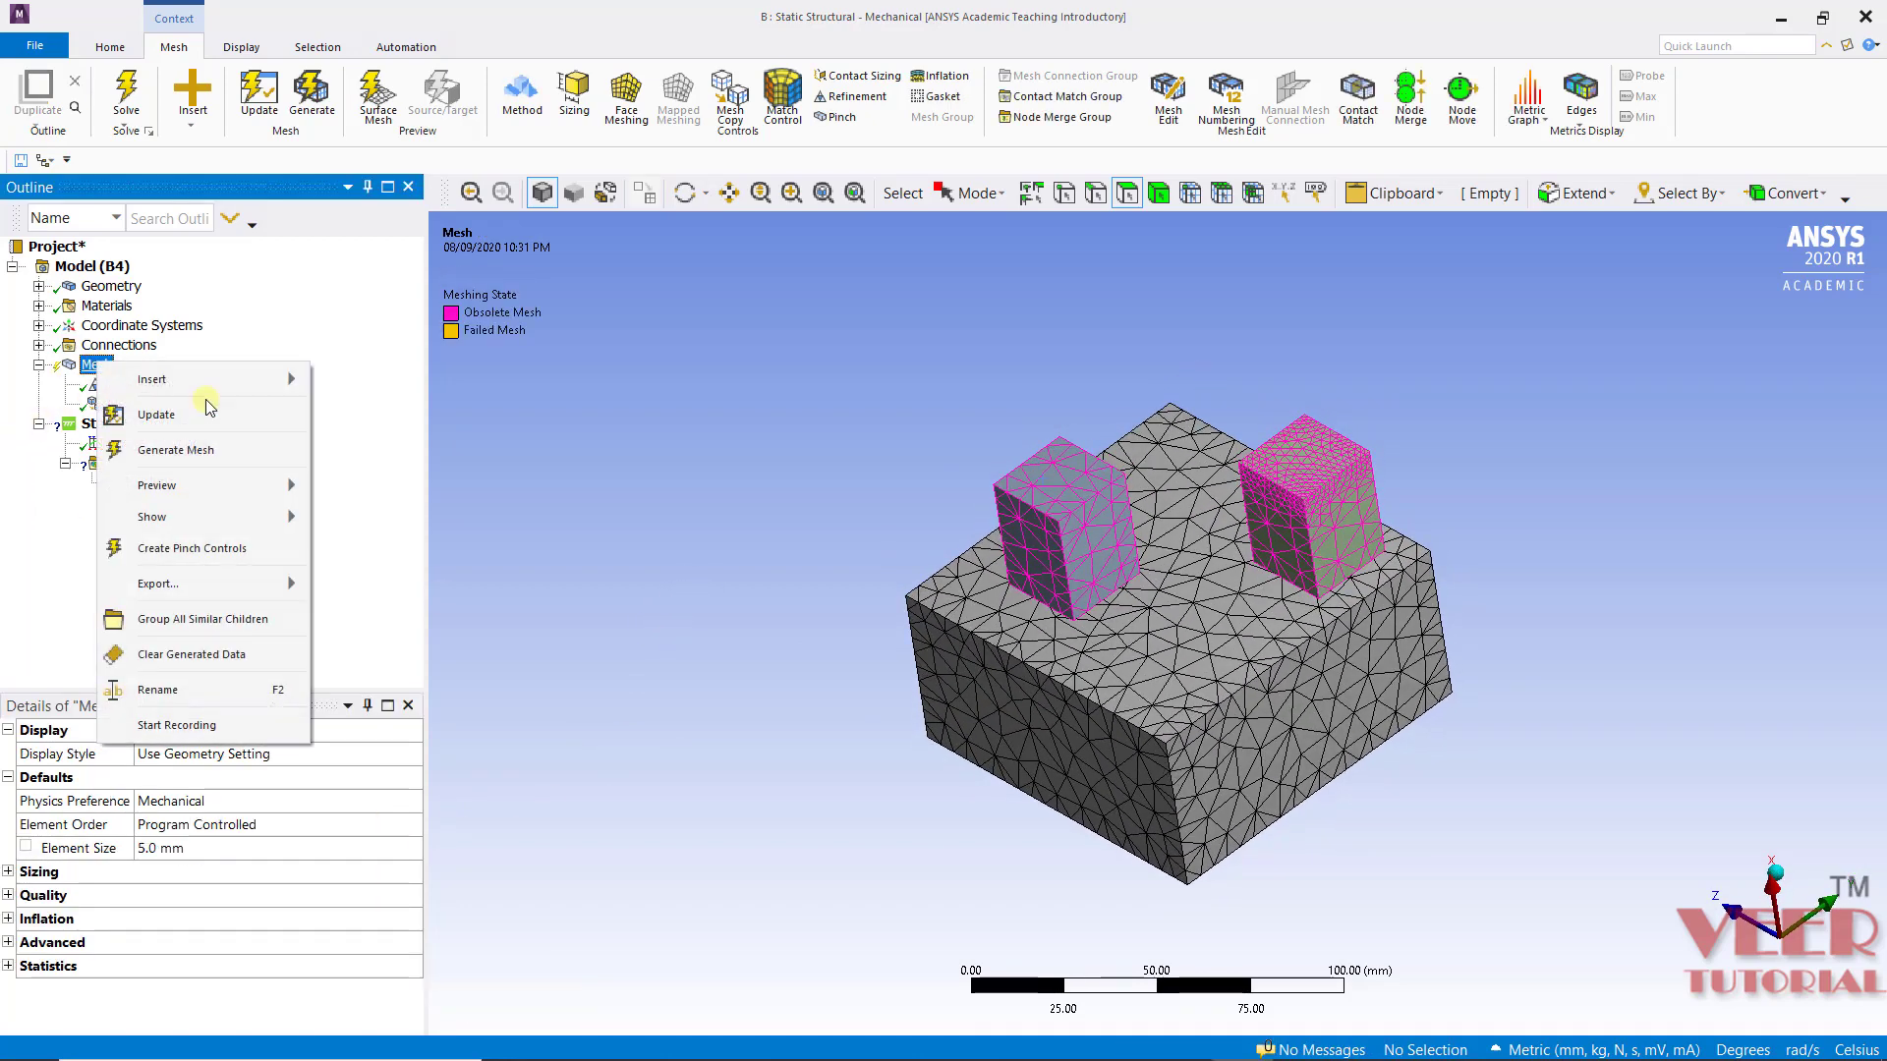
click(189, 447)
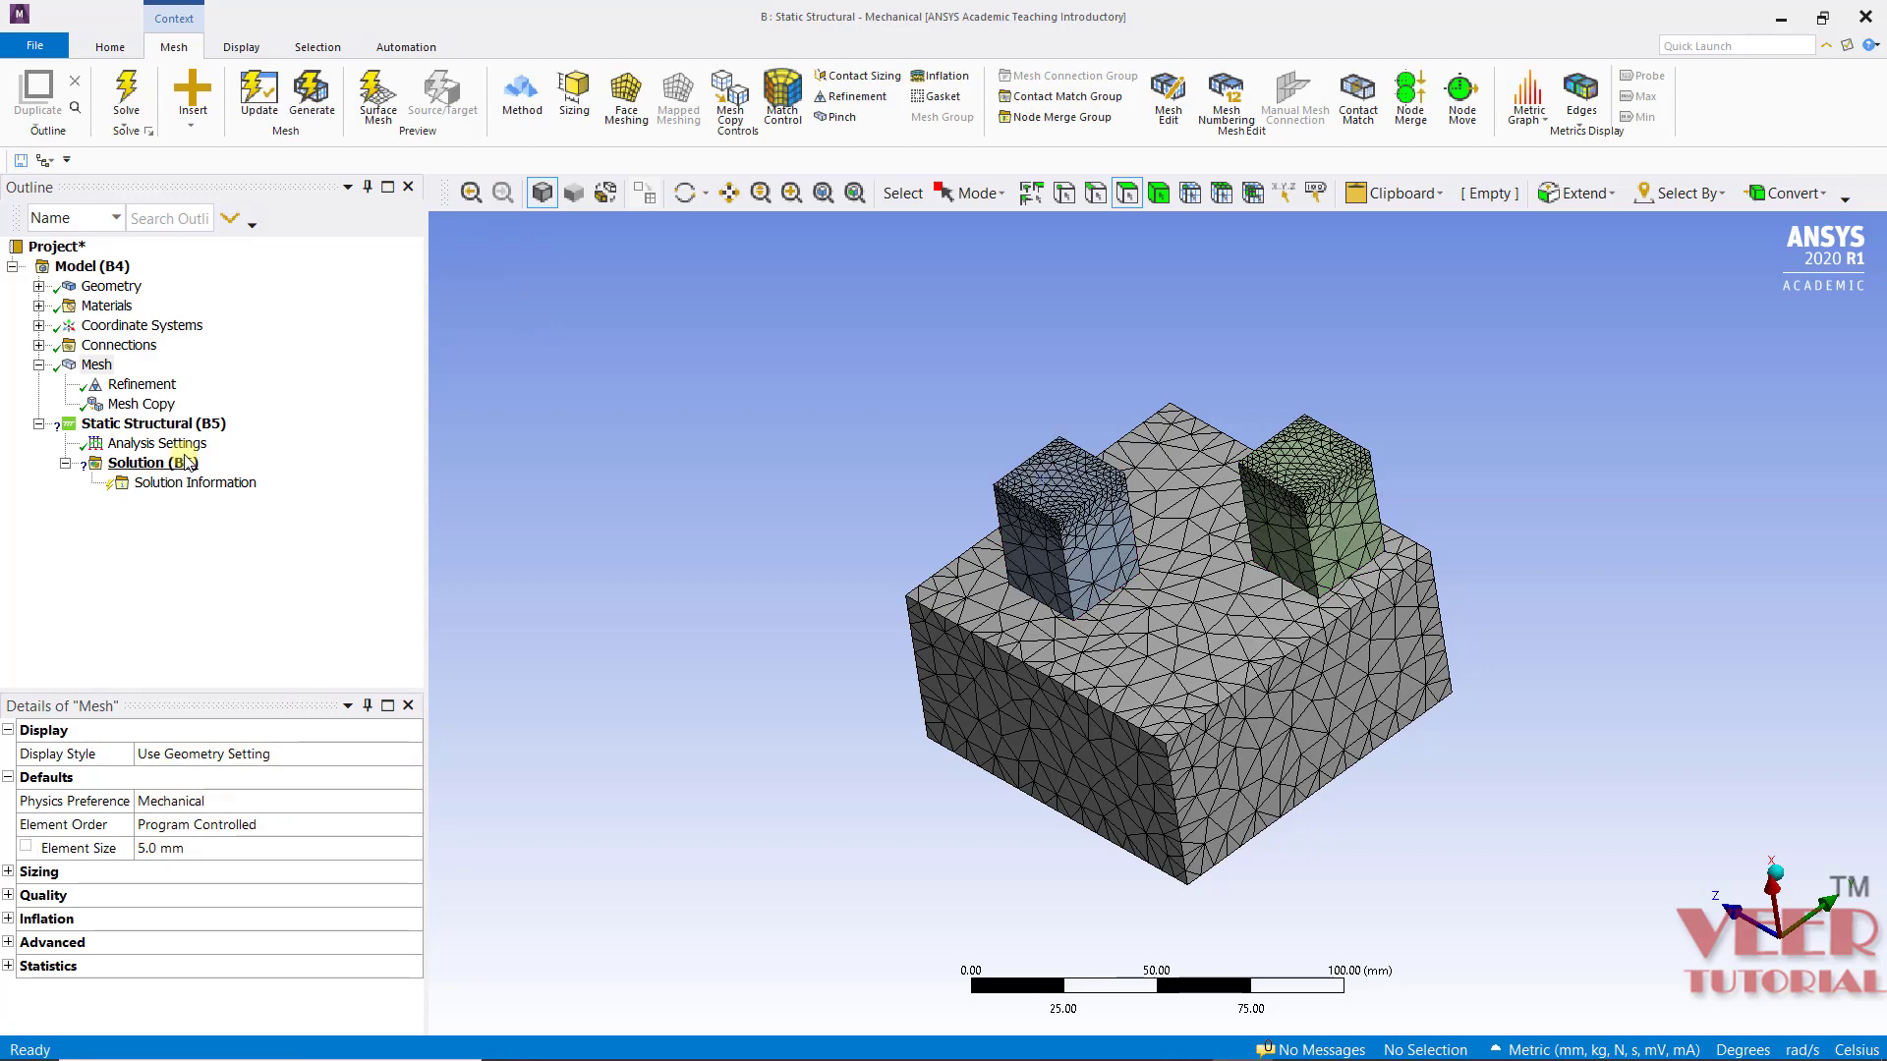
scroll(1140, 662, up, 5)
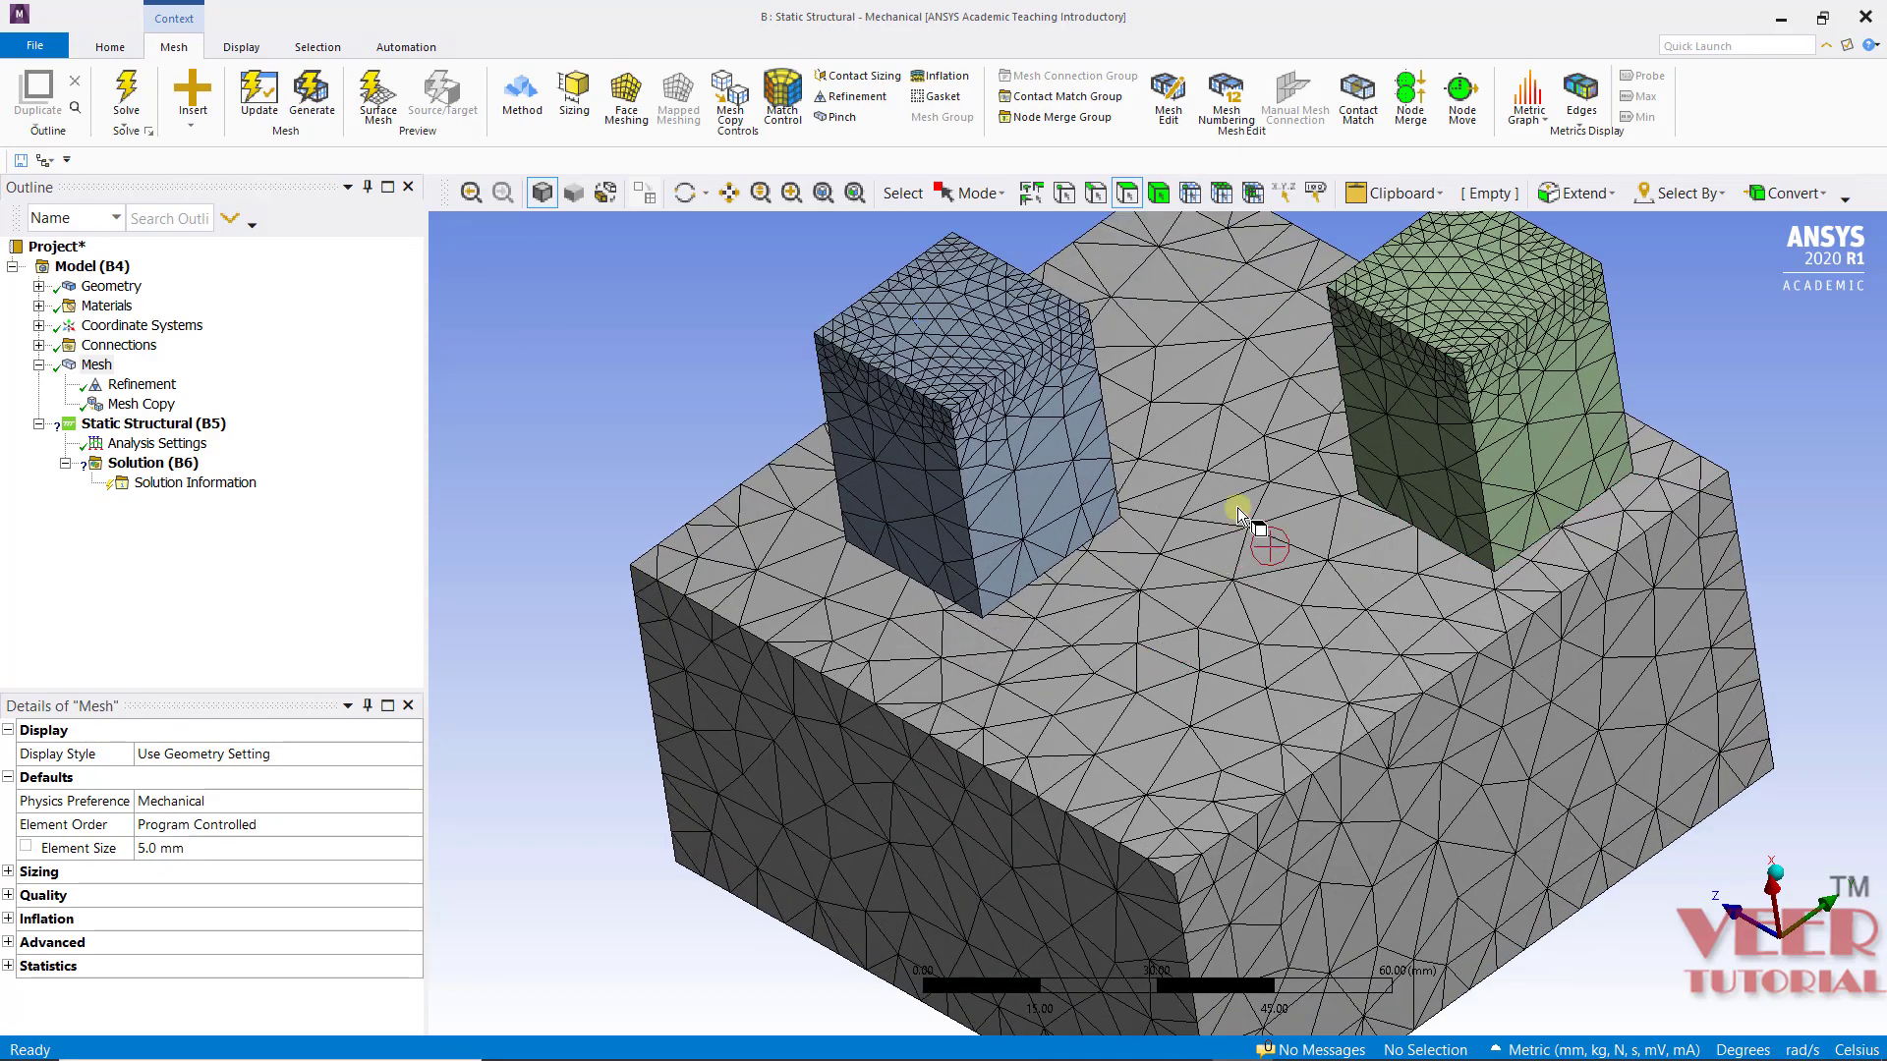
click(731, 191)
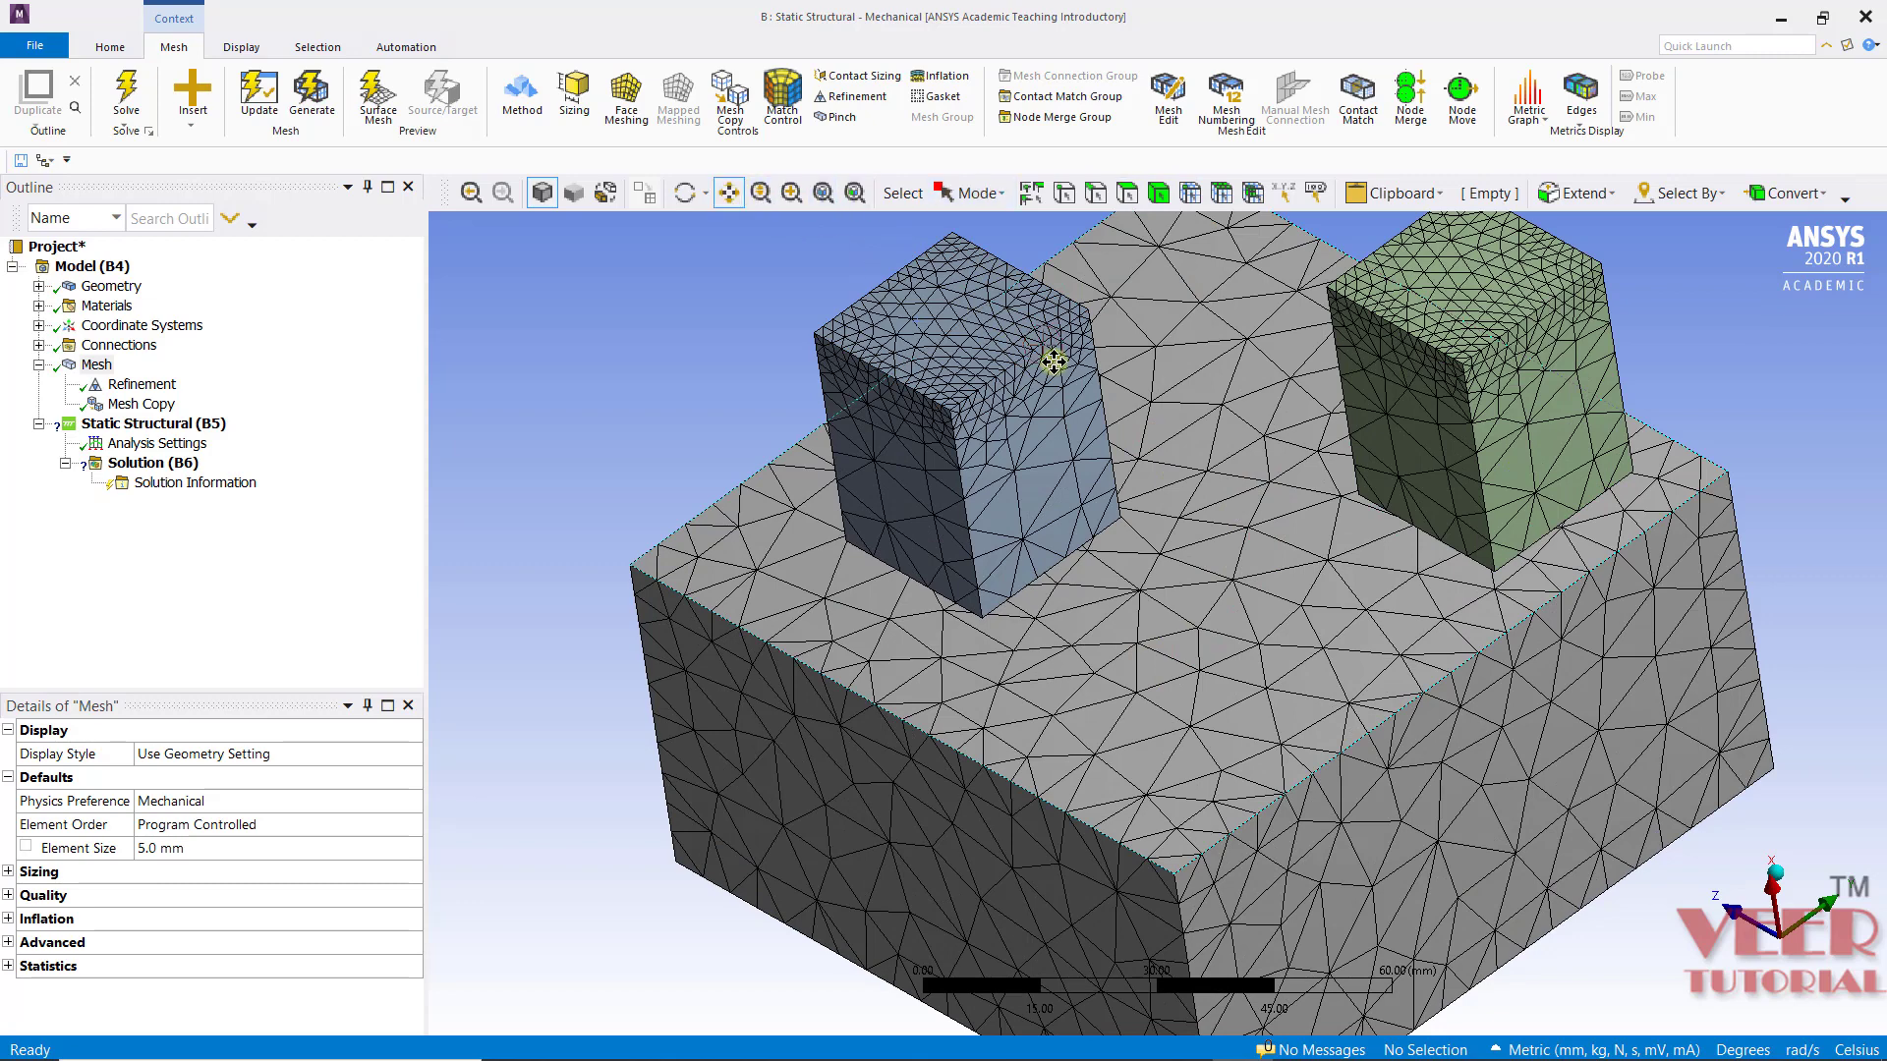